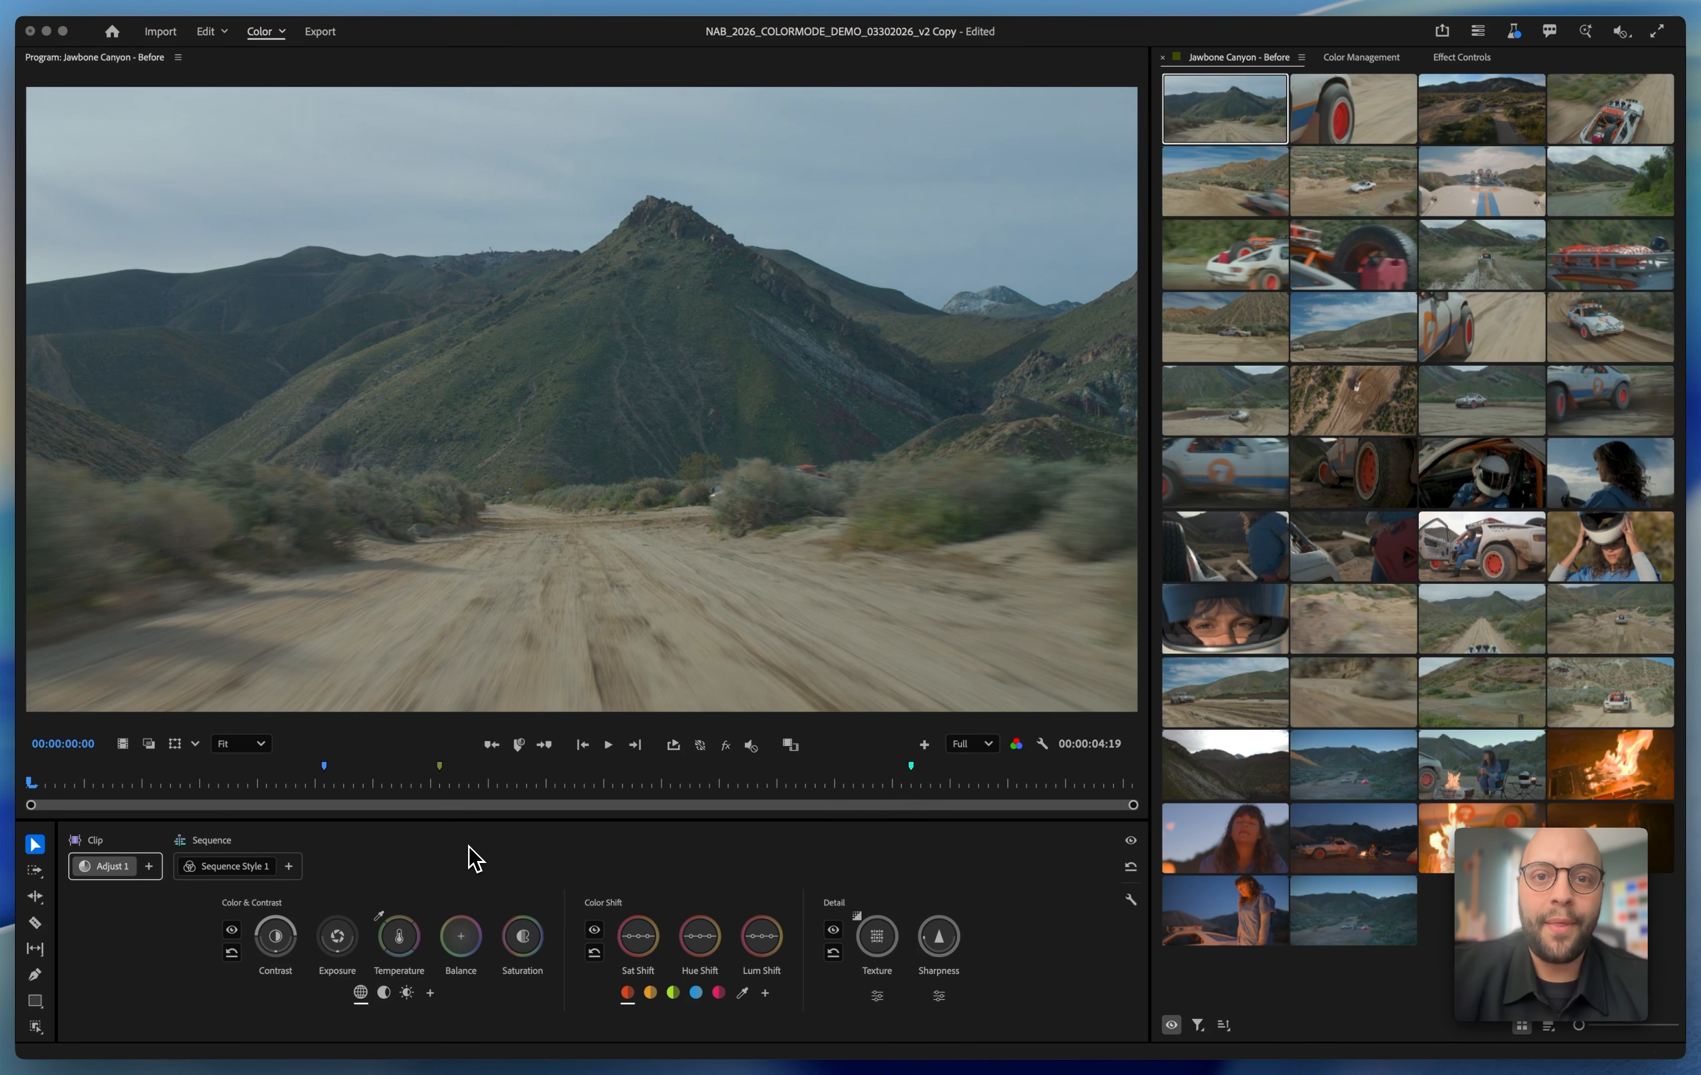
Turn on loop playback and preview the opening mountain road clip
click(674, 752)
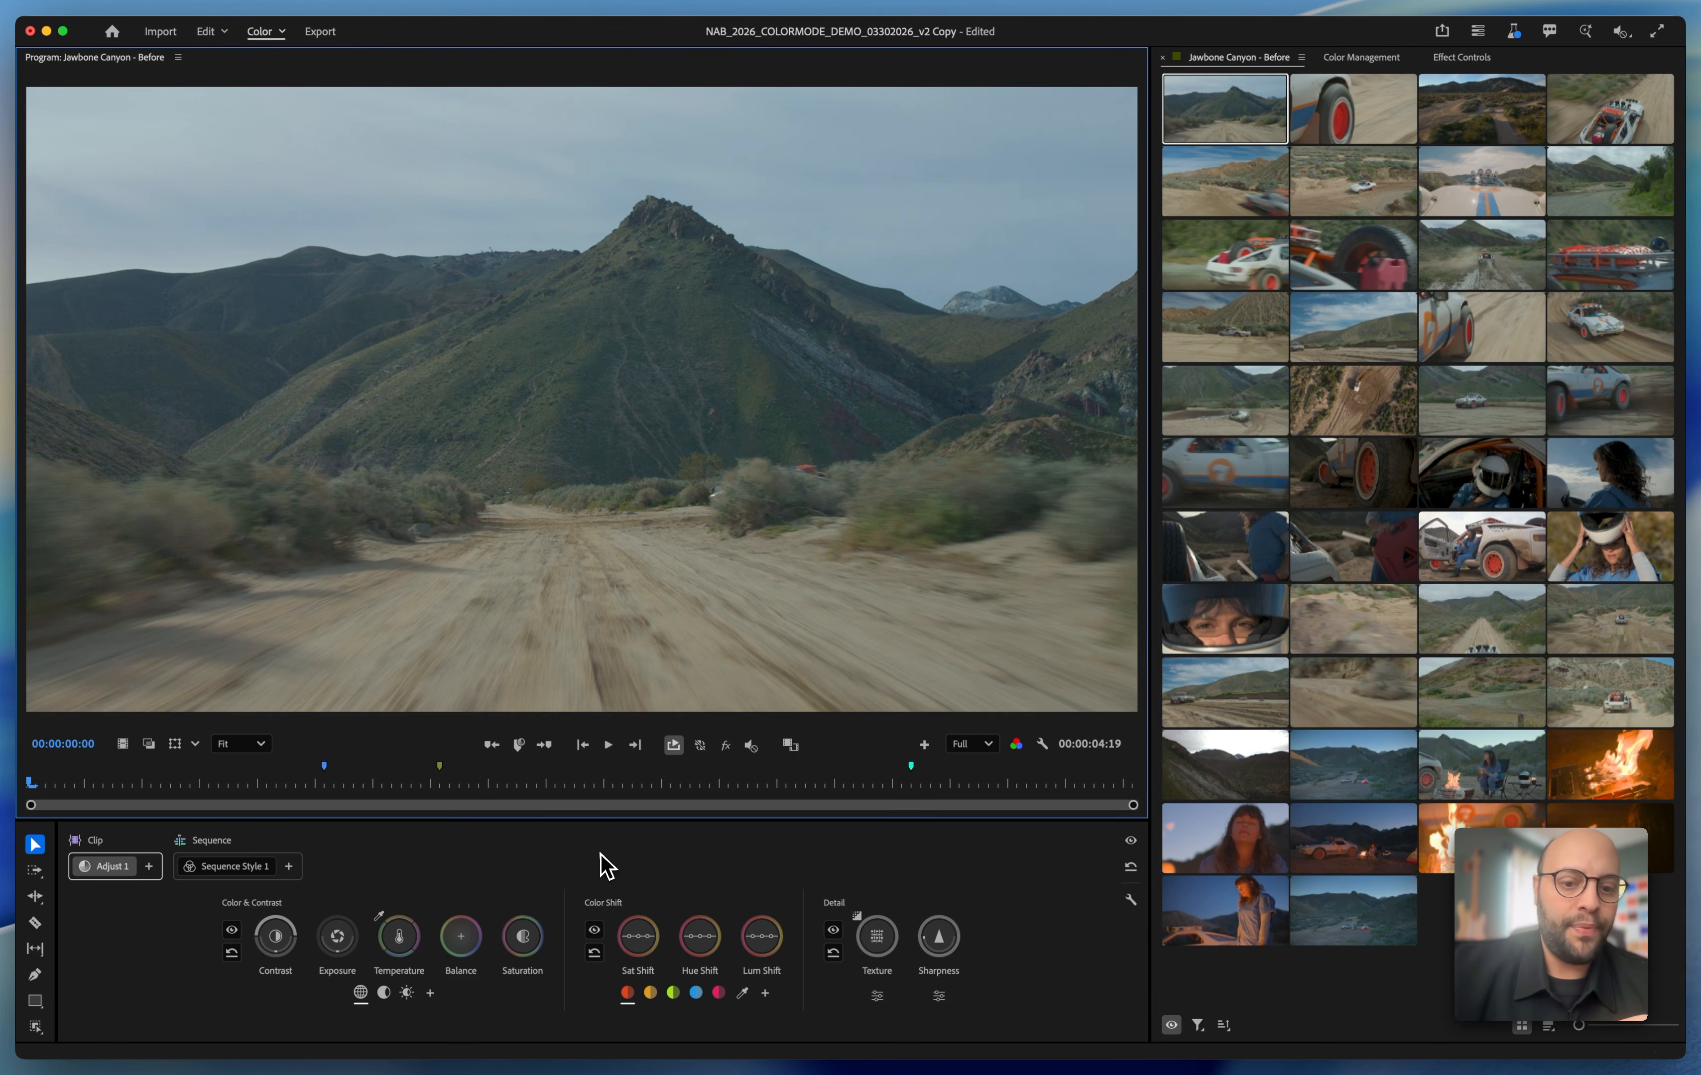
key(space)
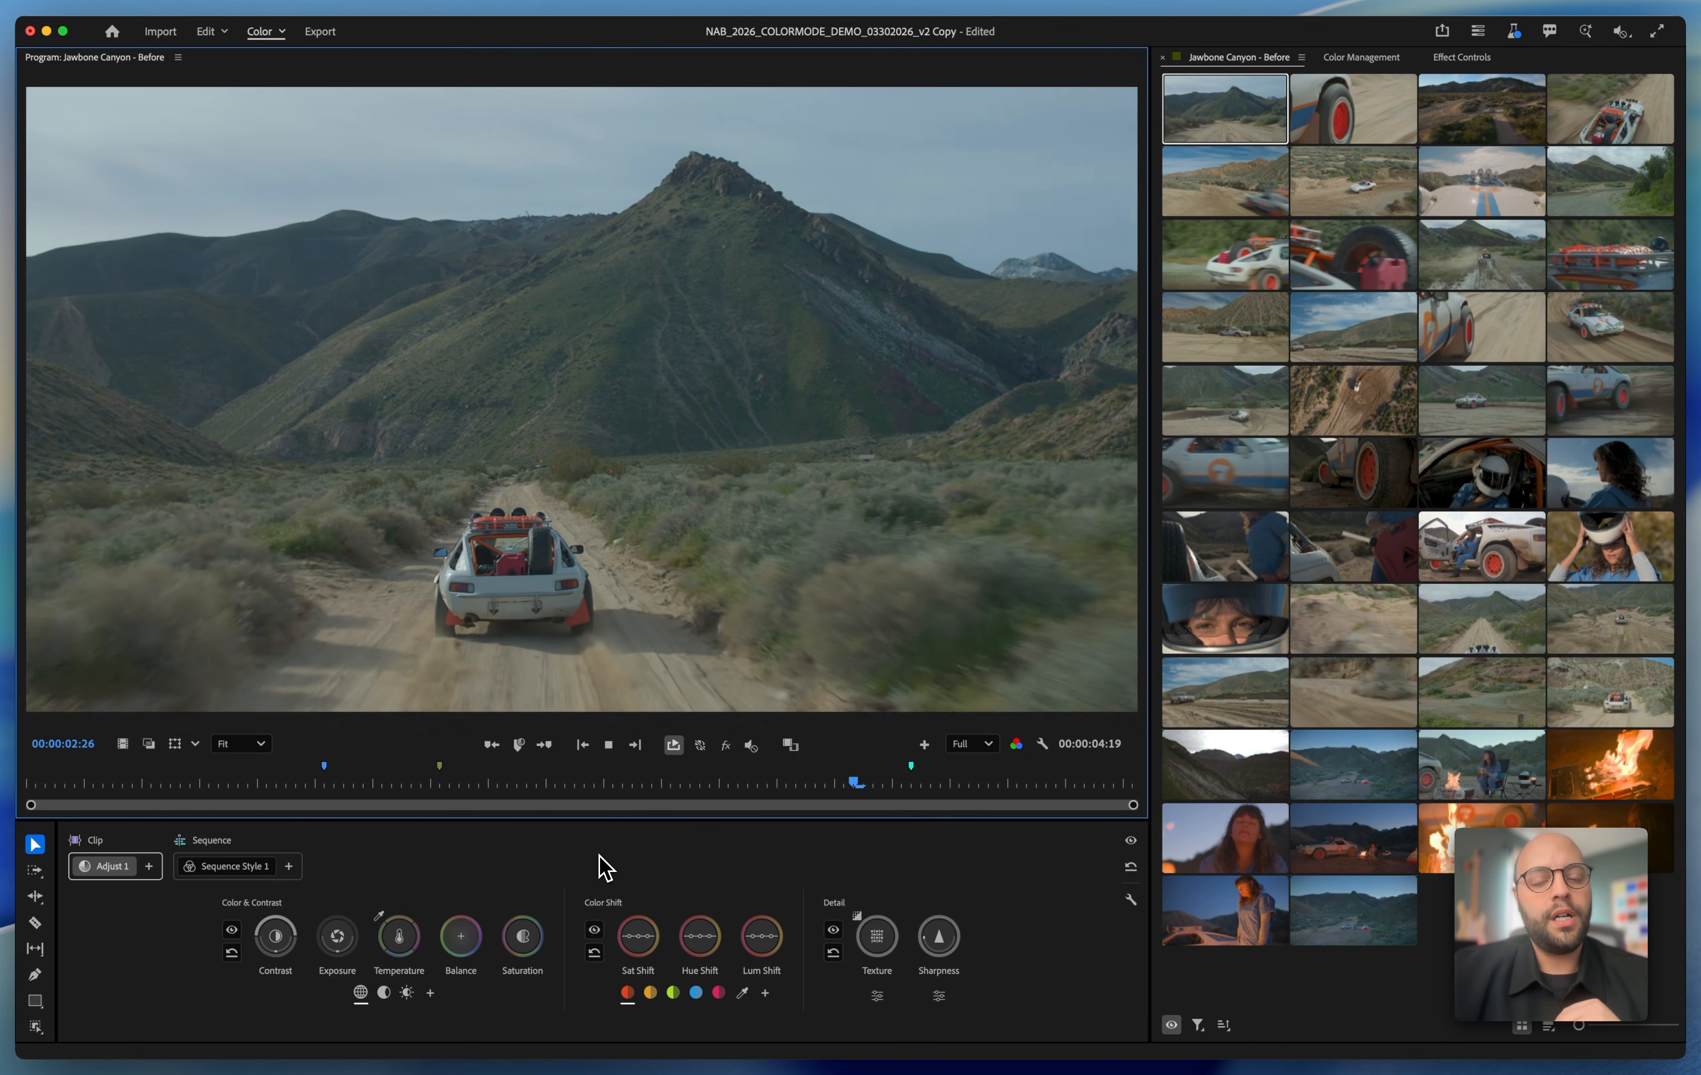
key(space)
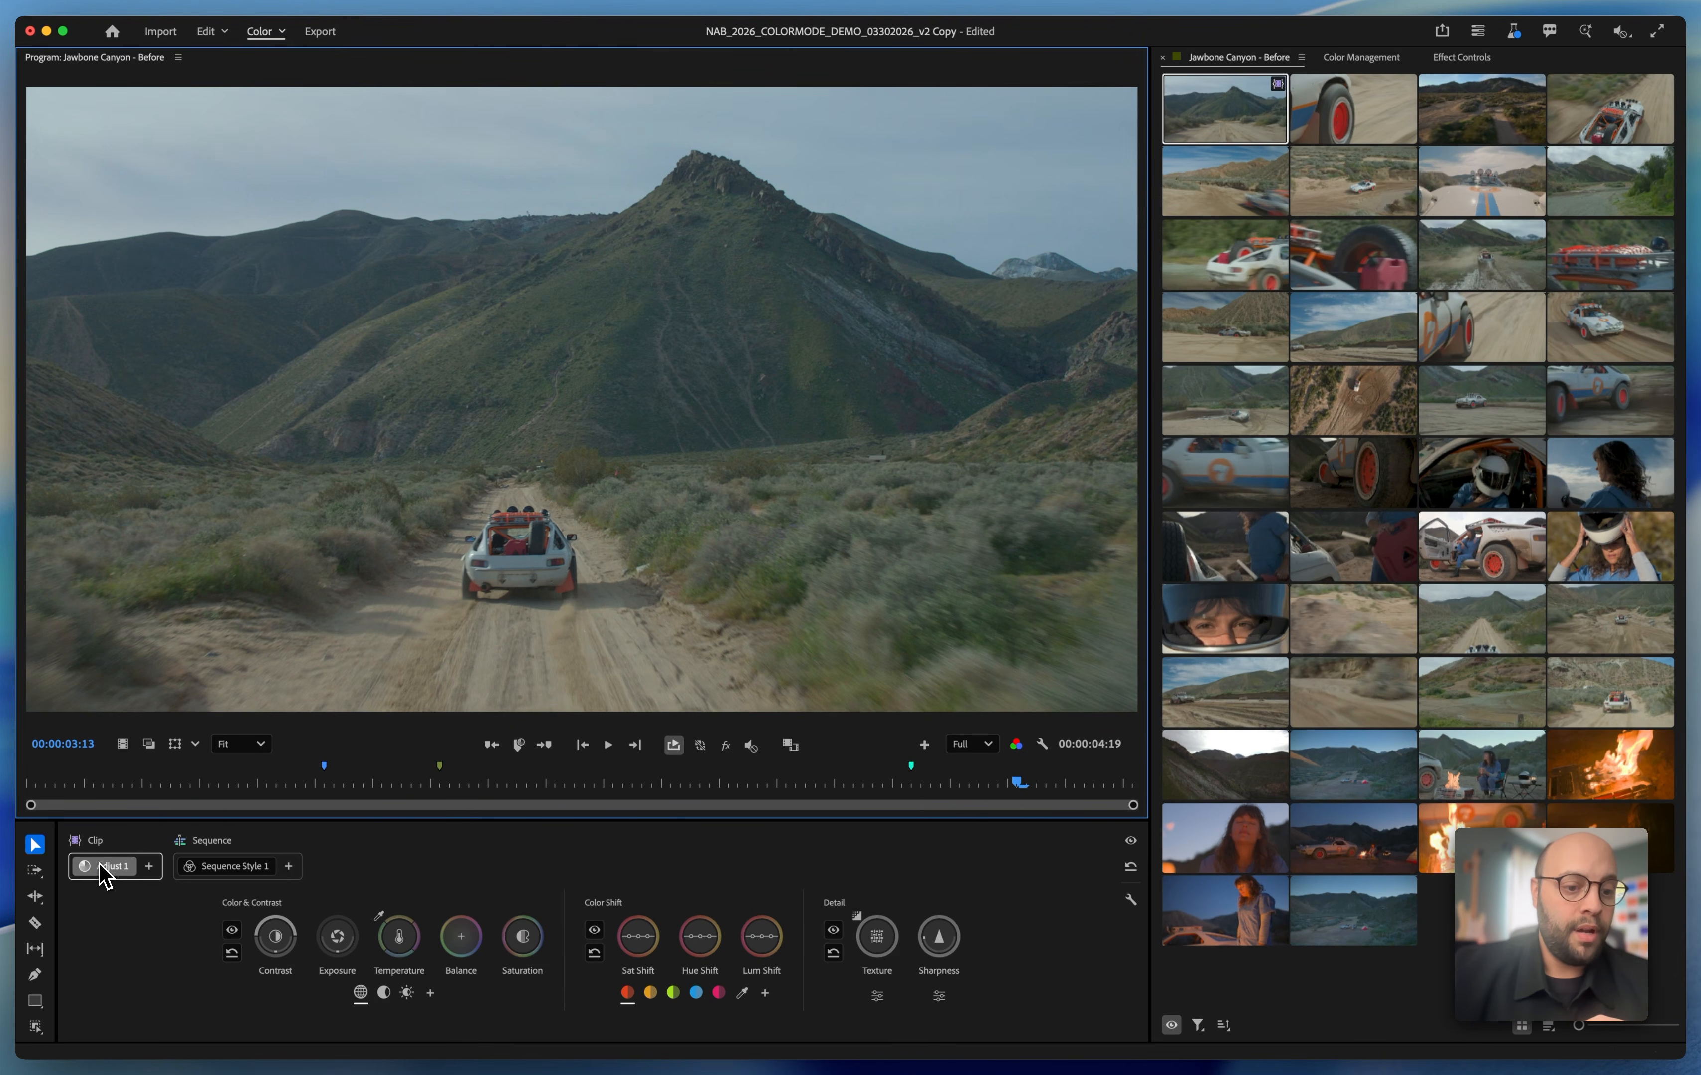
Increase the overall contrast of the opening mountain road clip in Adjust 1
click(282, 948)
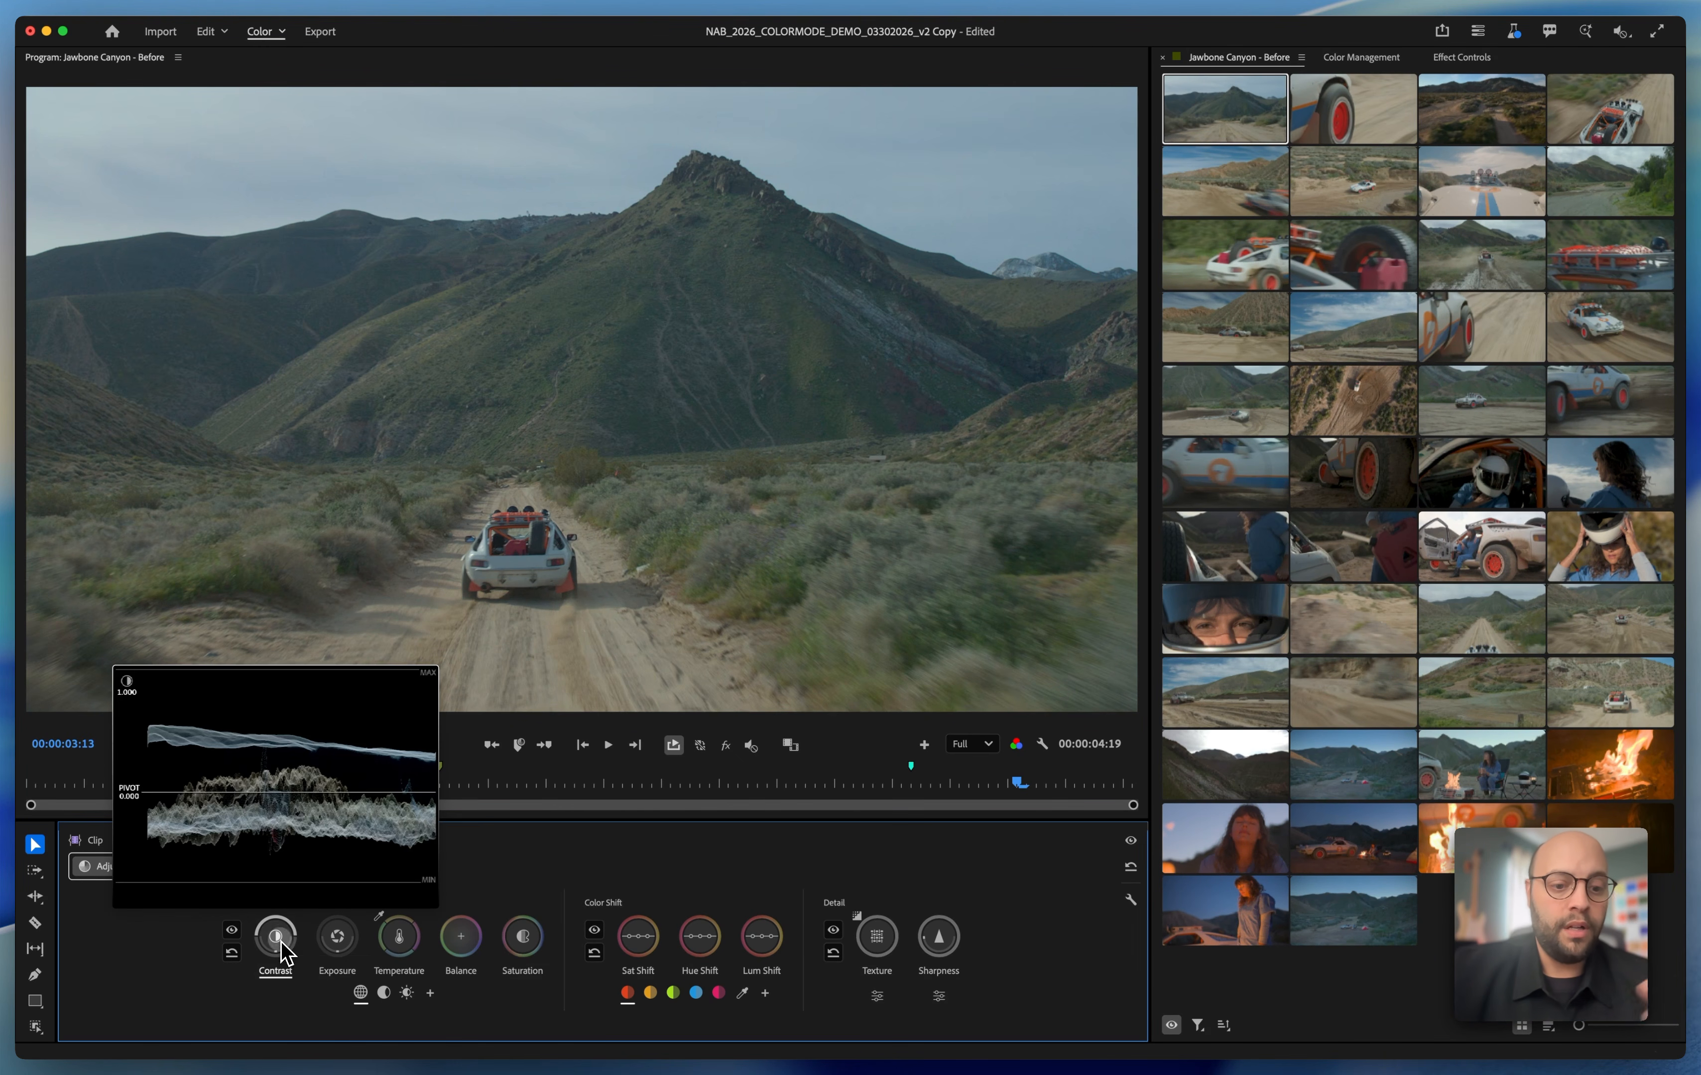
drag(282, 948, 358, 967)
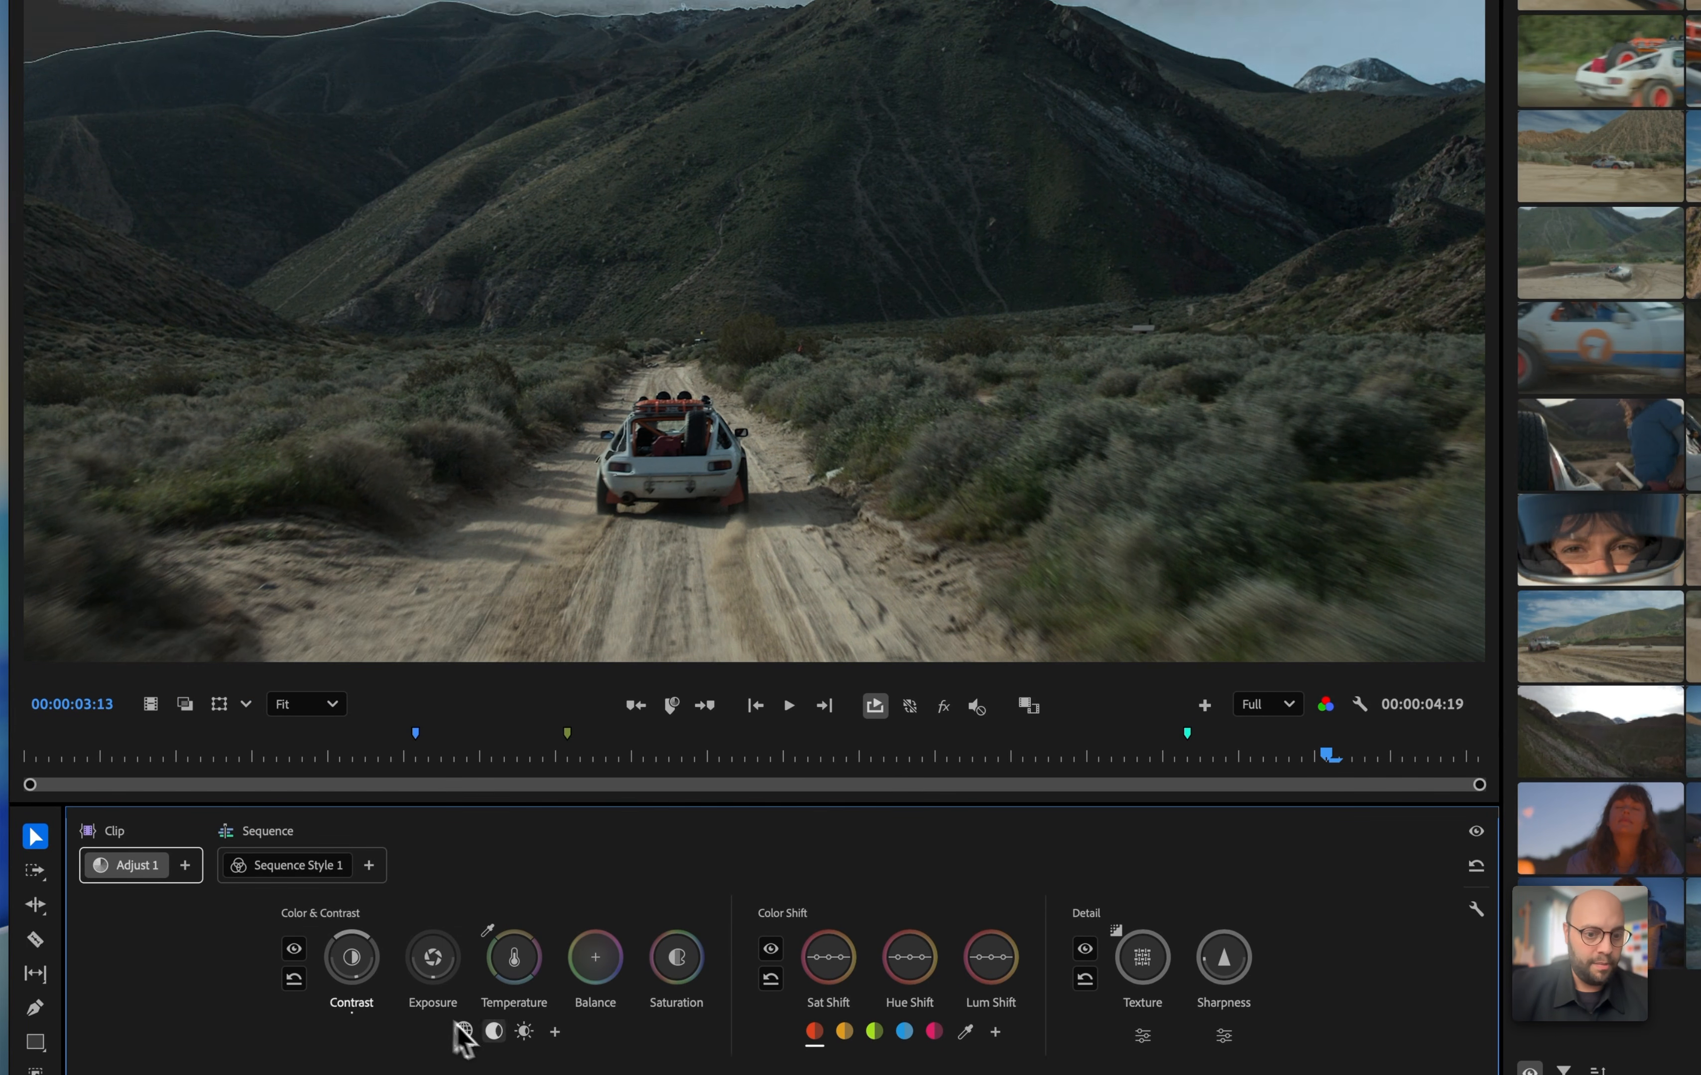
Adjust only the clip's highlights, tuning exposure, boosting saturation and warming the temperature
click(524, 1032)
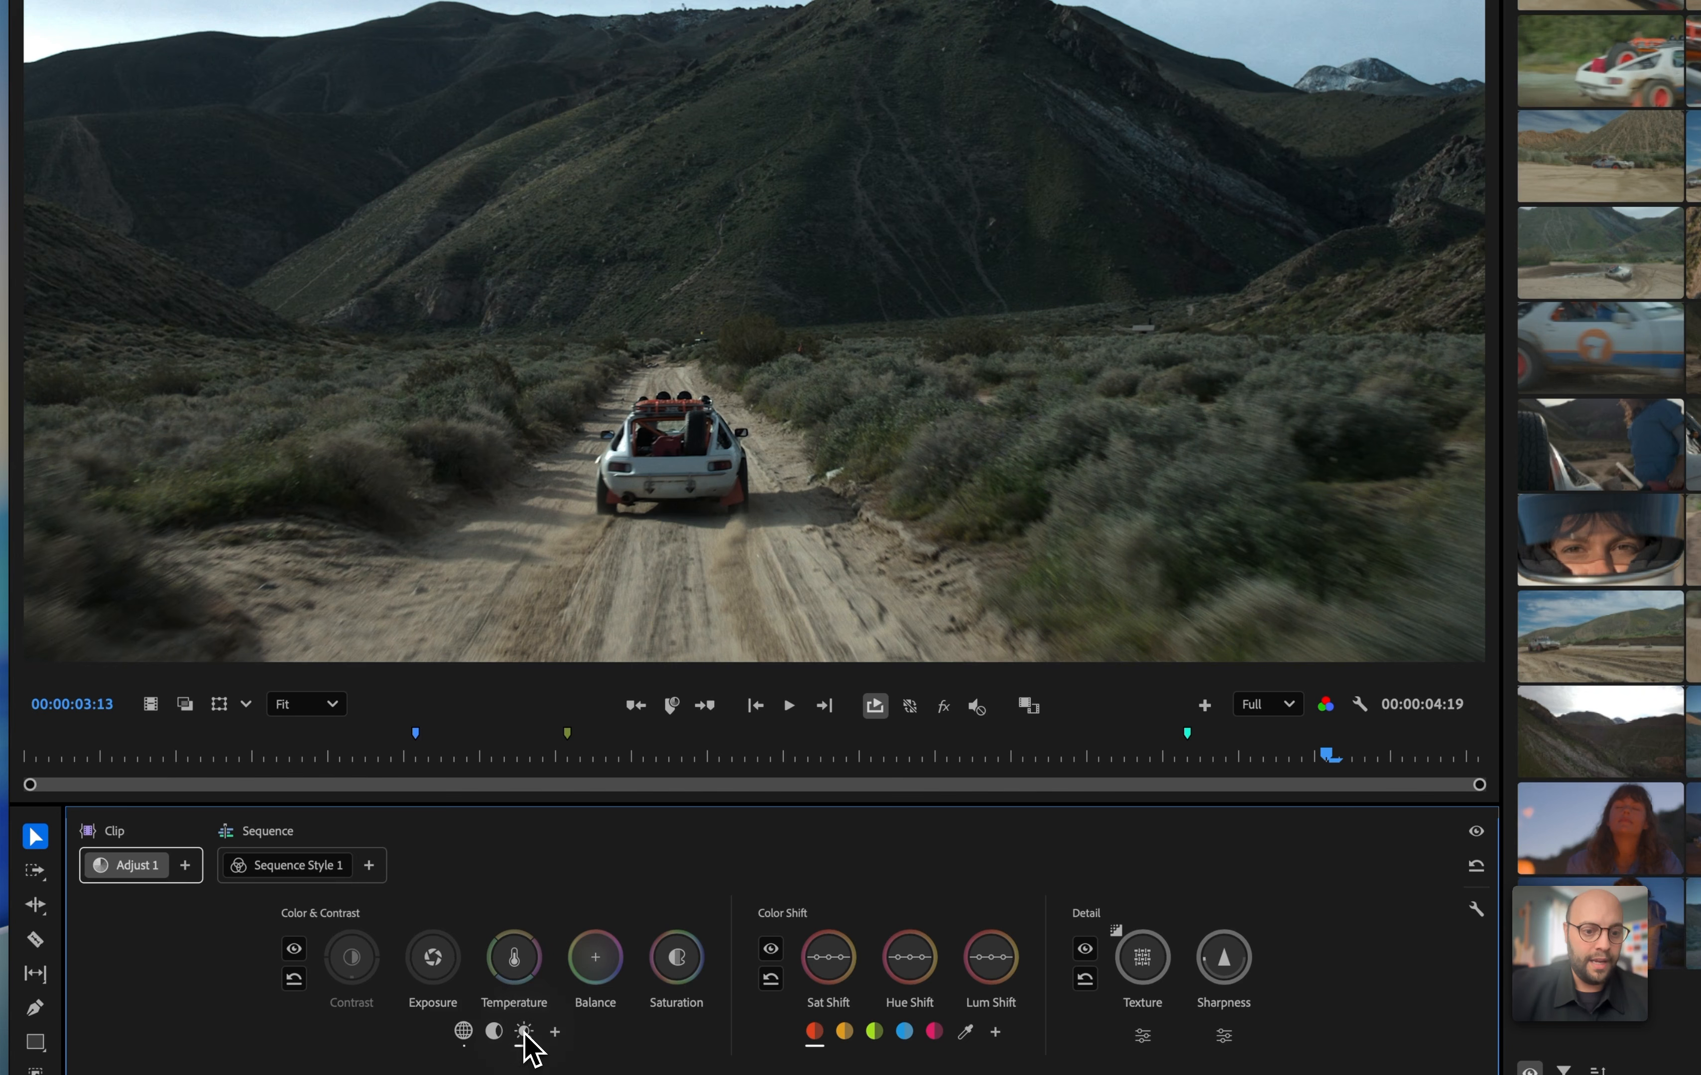
drag(428, 967, 435, 953)
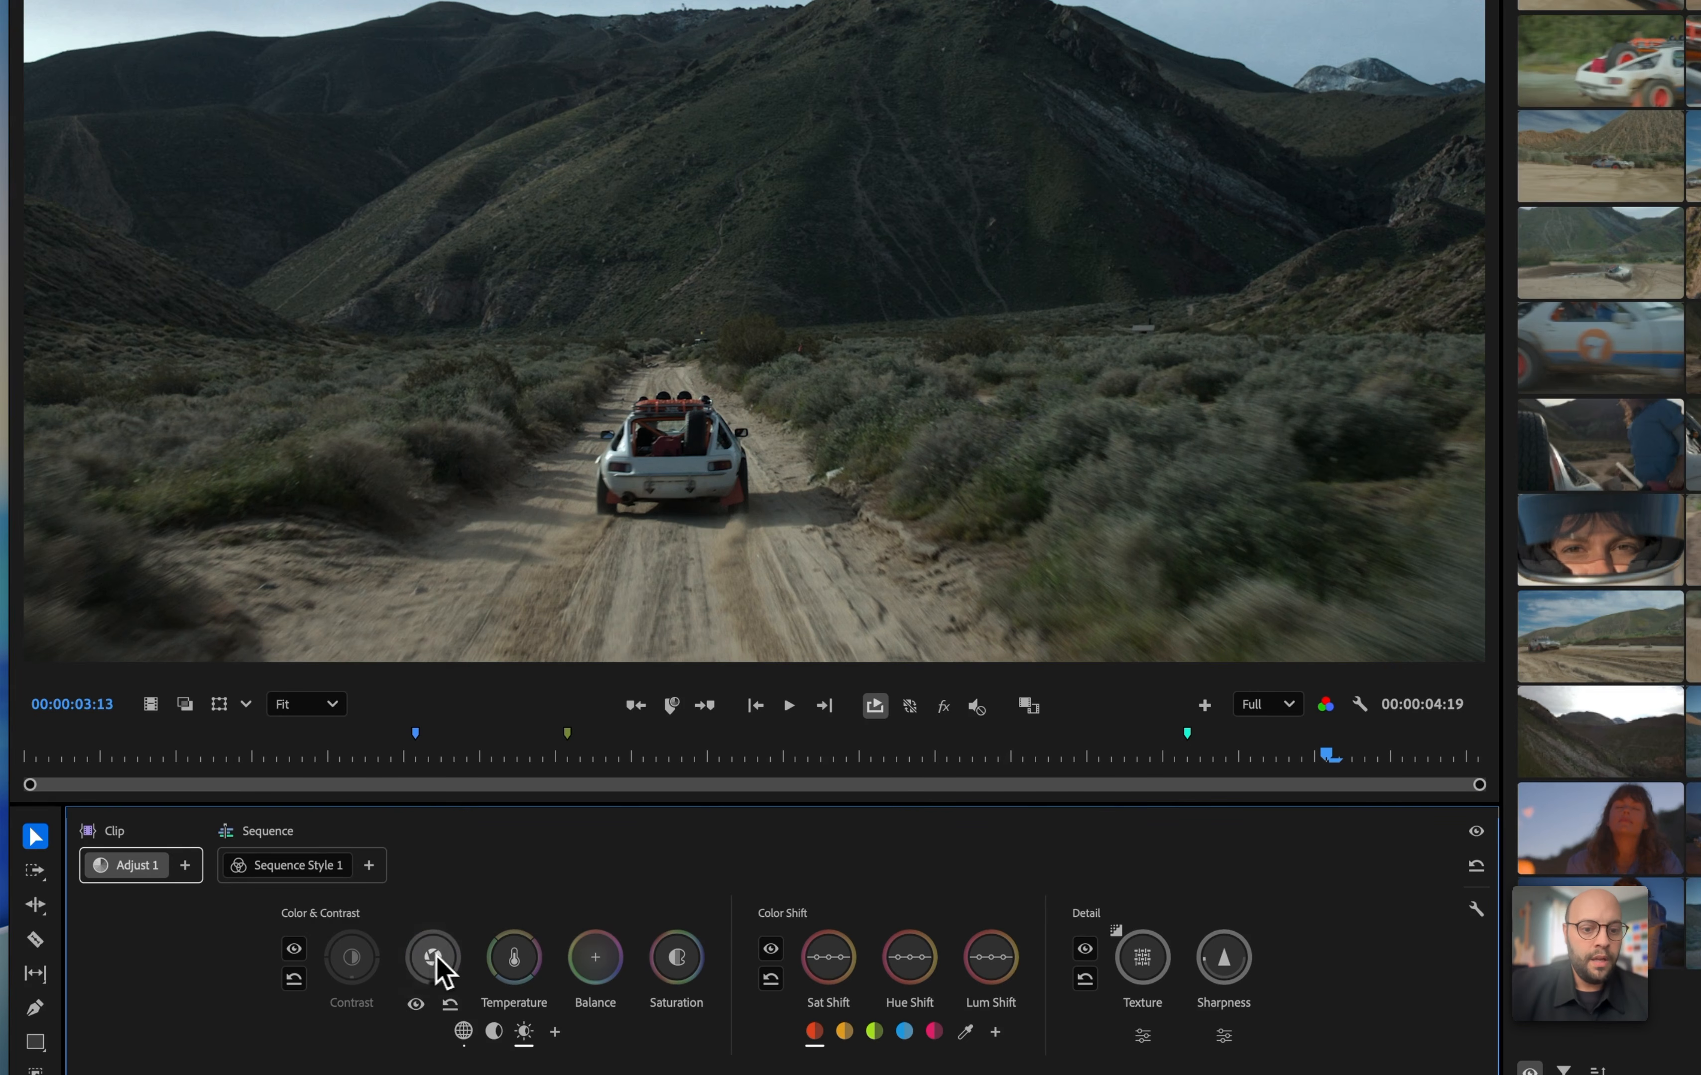
drag(681, 971, 680, 969)
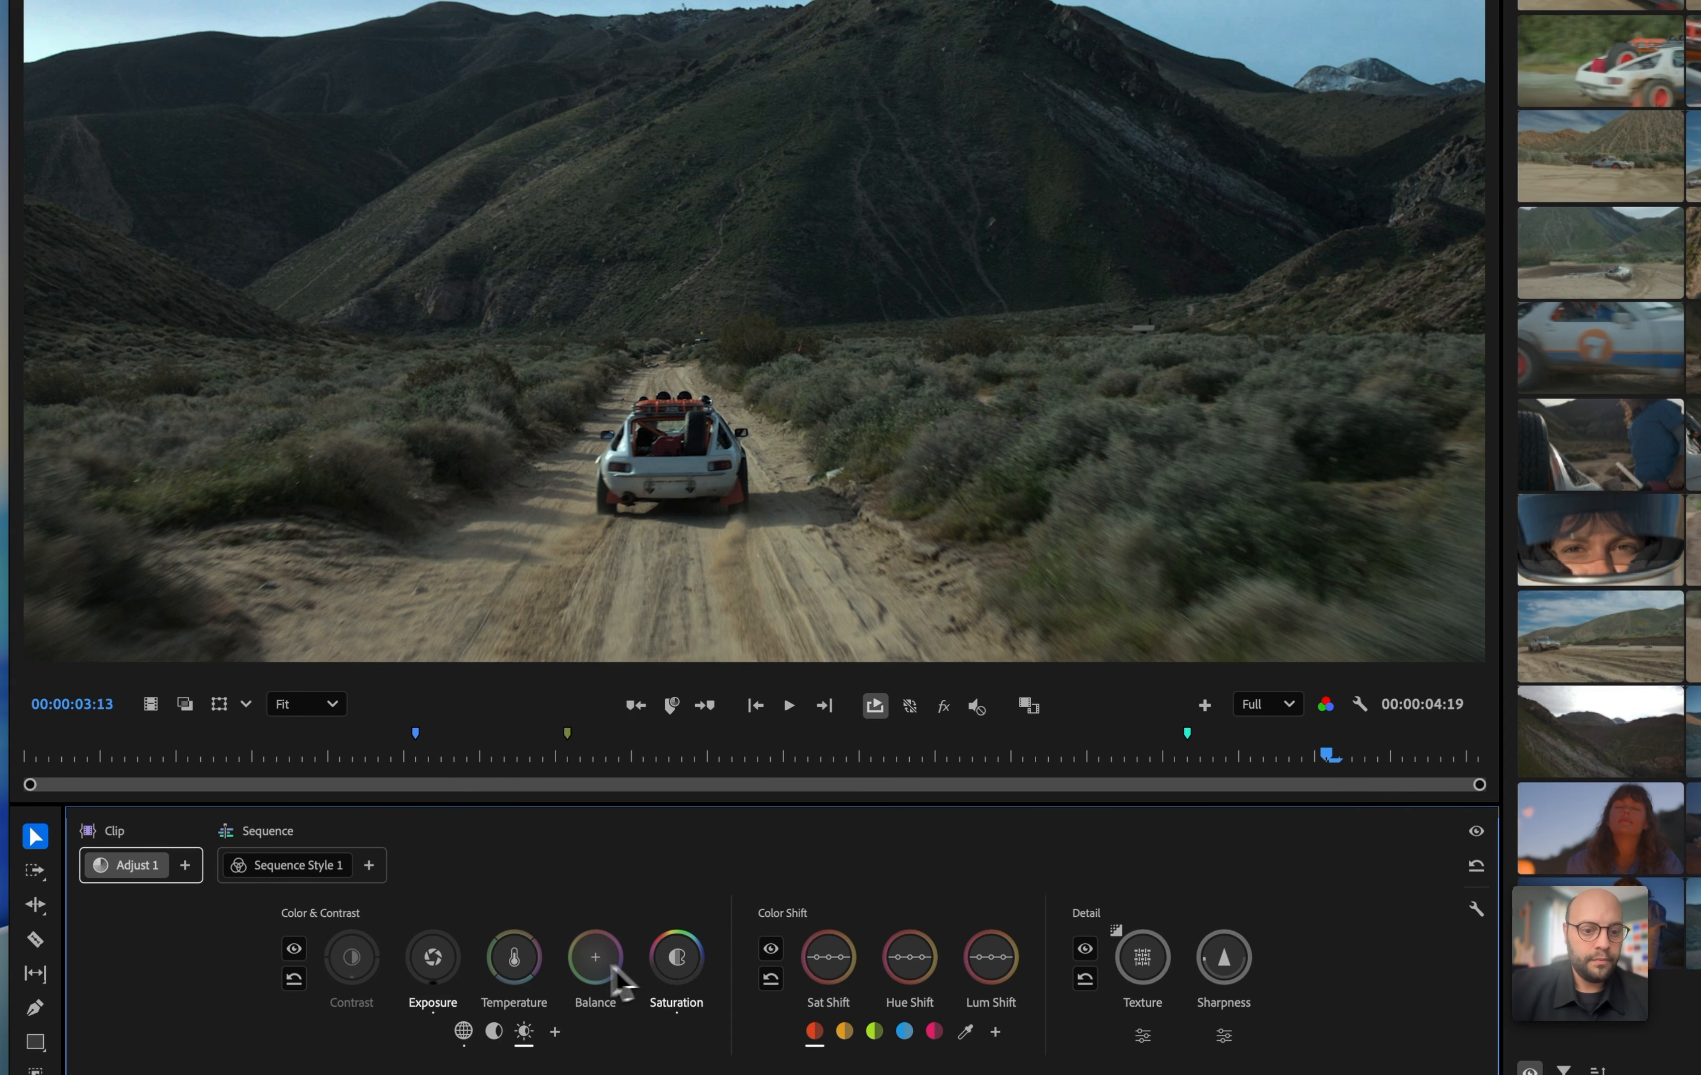
drag(515, 958, 515, 957)
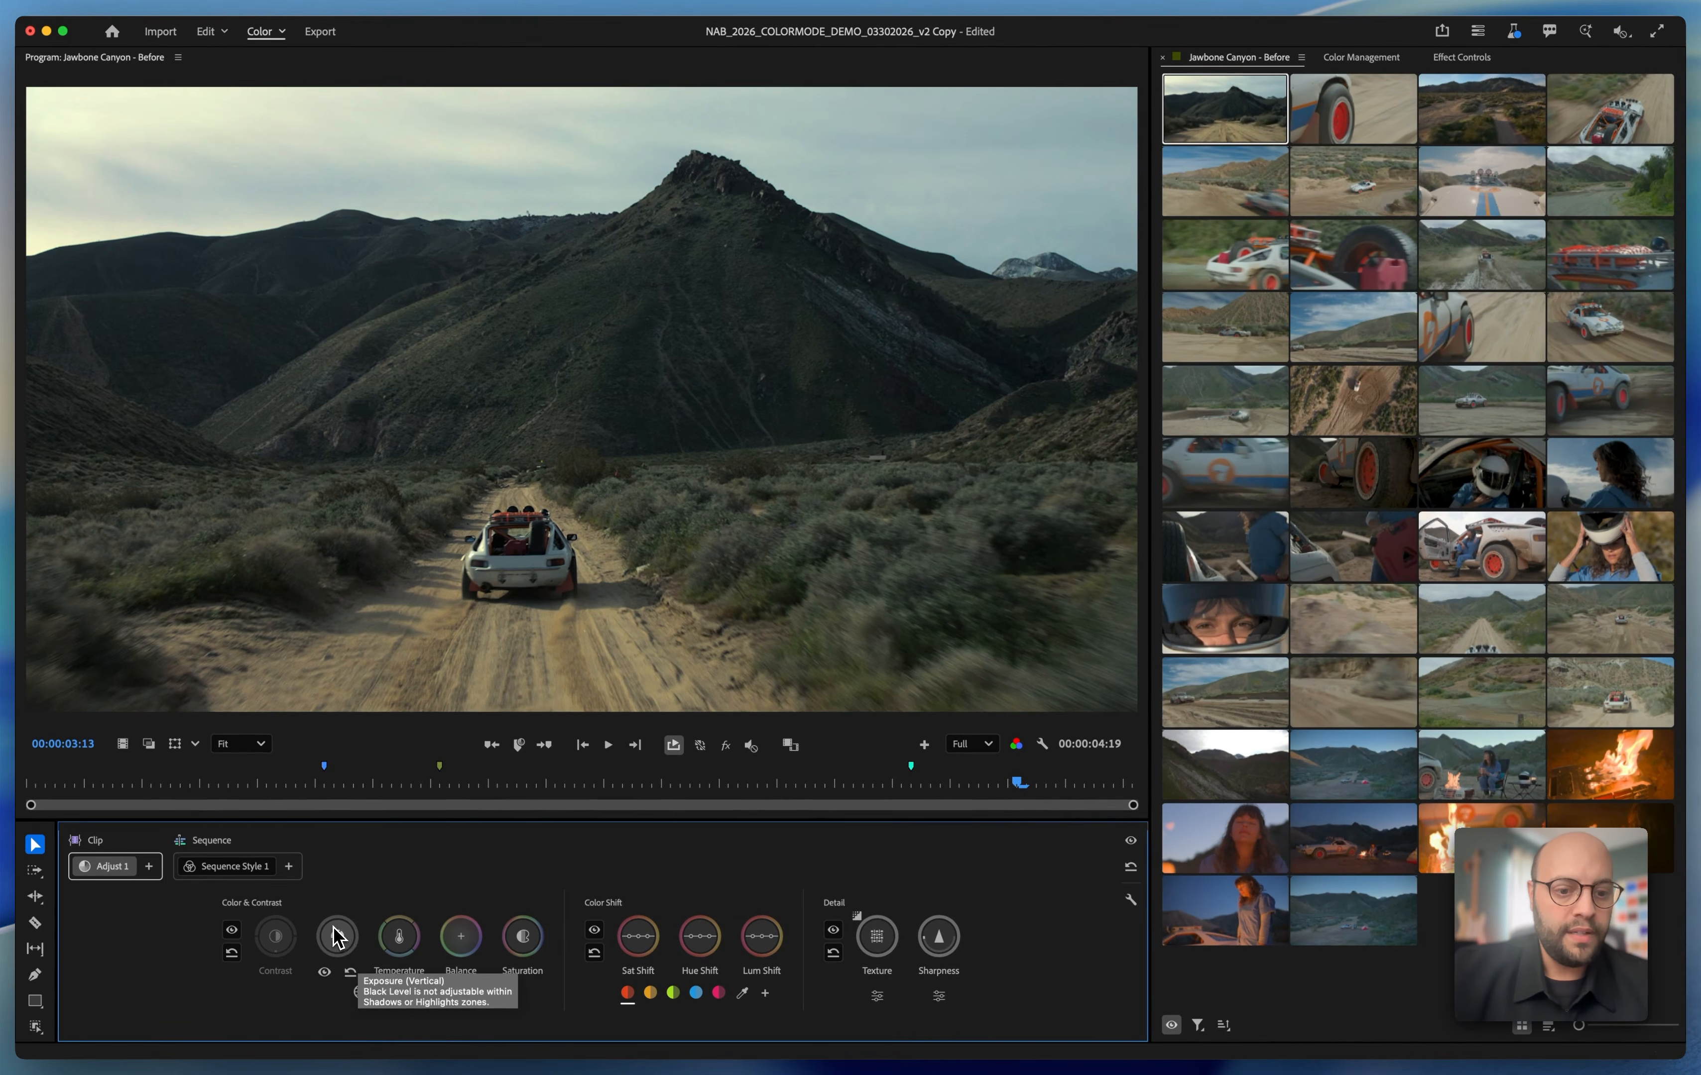
drag(334, 929, 334, 929)
Boost the saturation and shift the hue of the clip's orange range, and play back the grade into the following clips
drag(651, 994, 701, 938)
key(space)
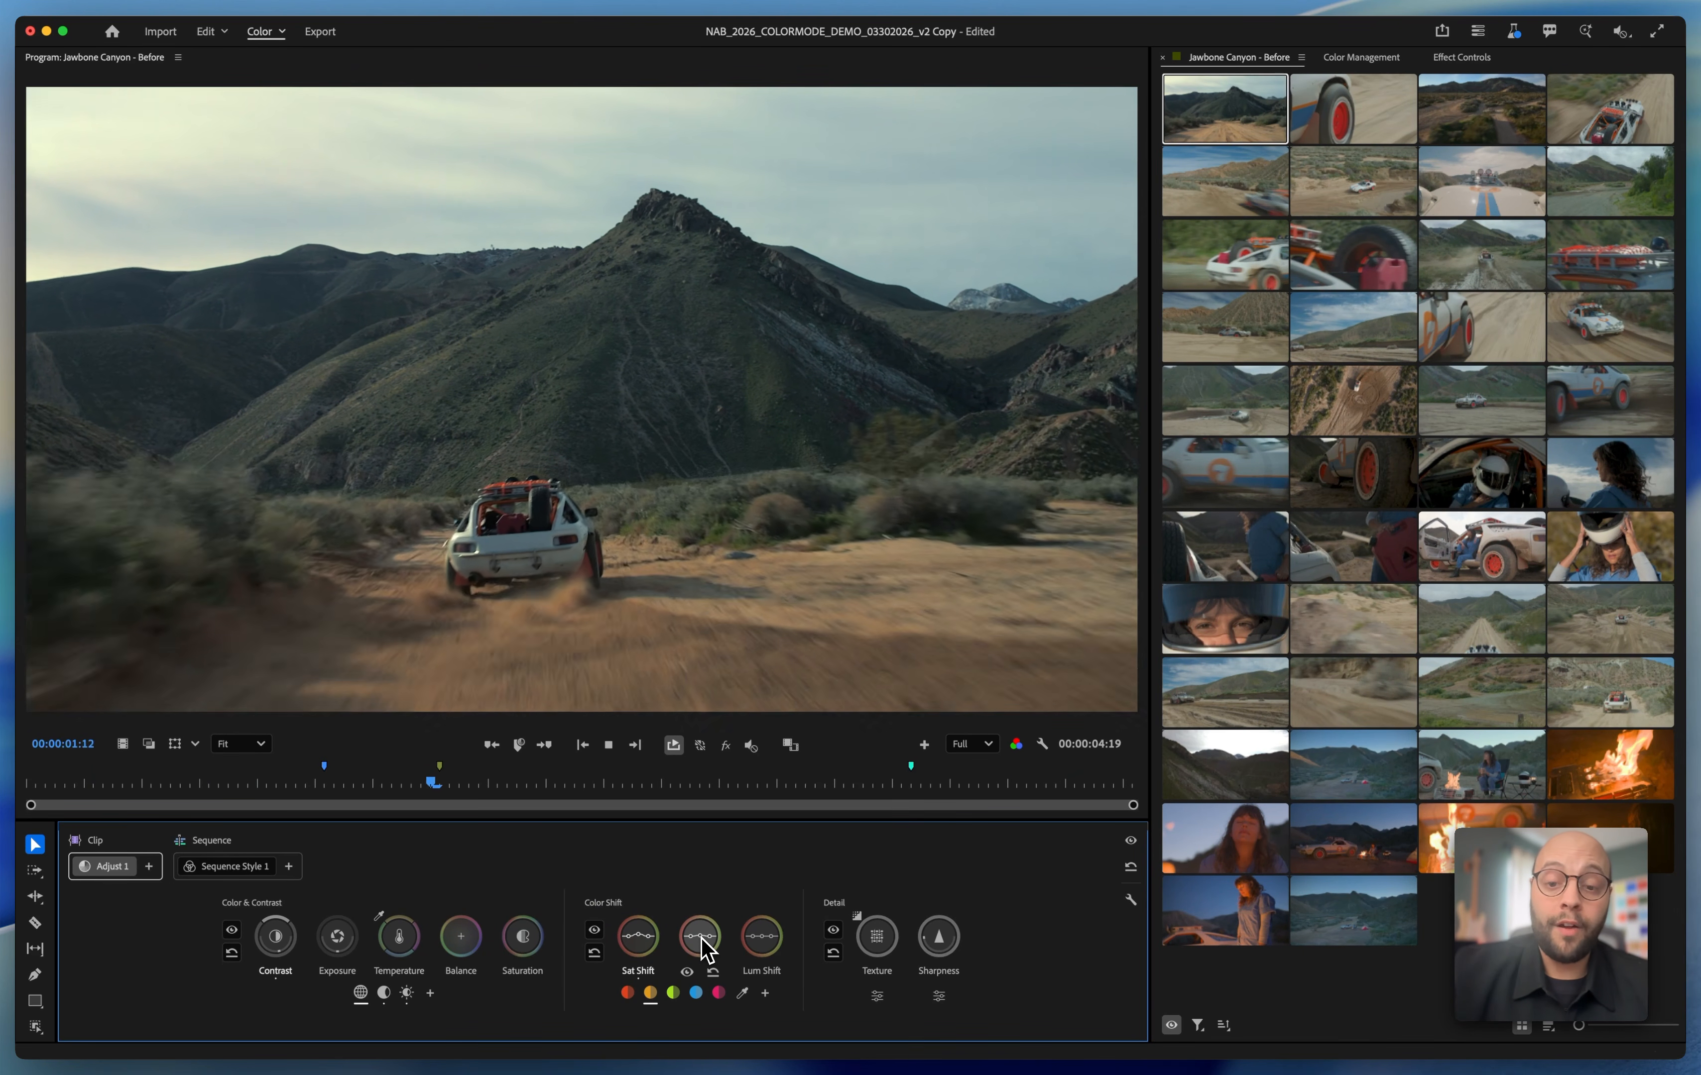
key(space)
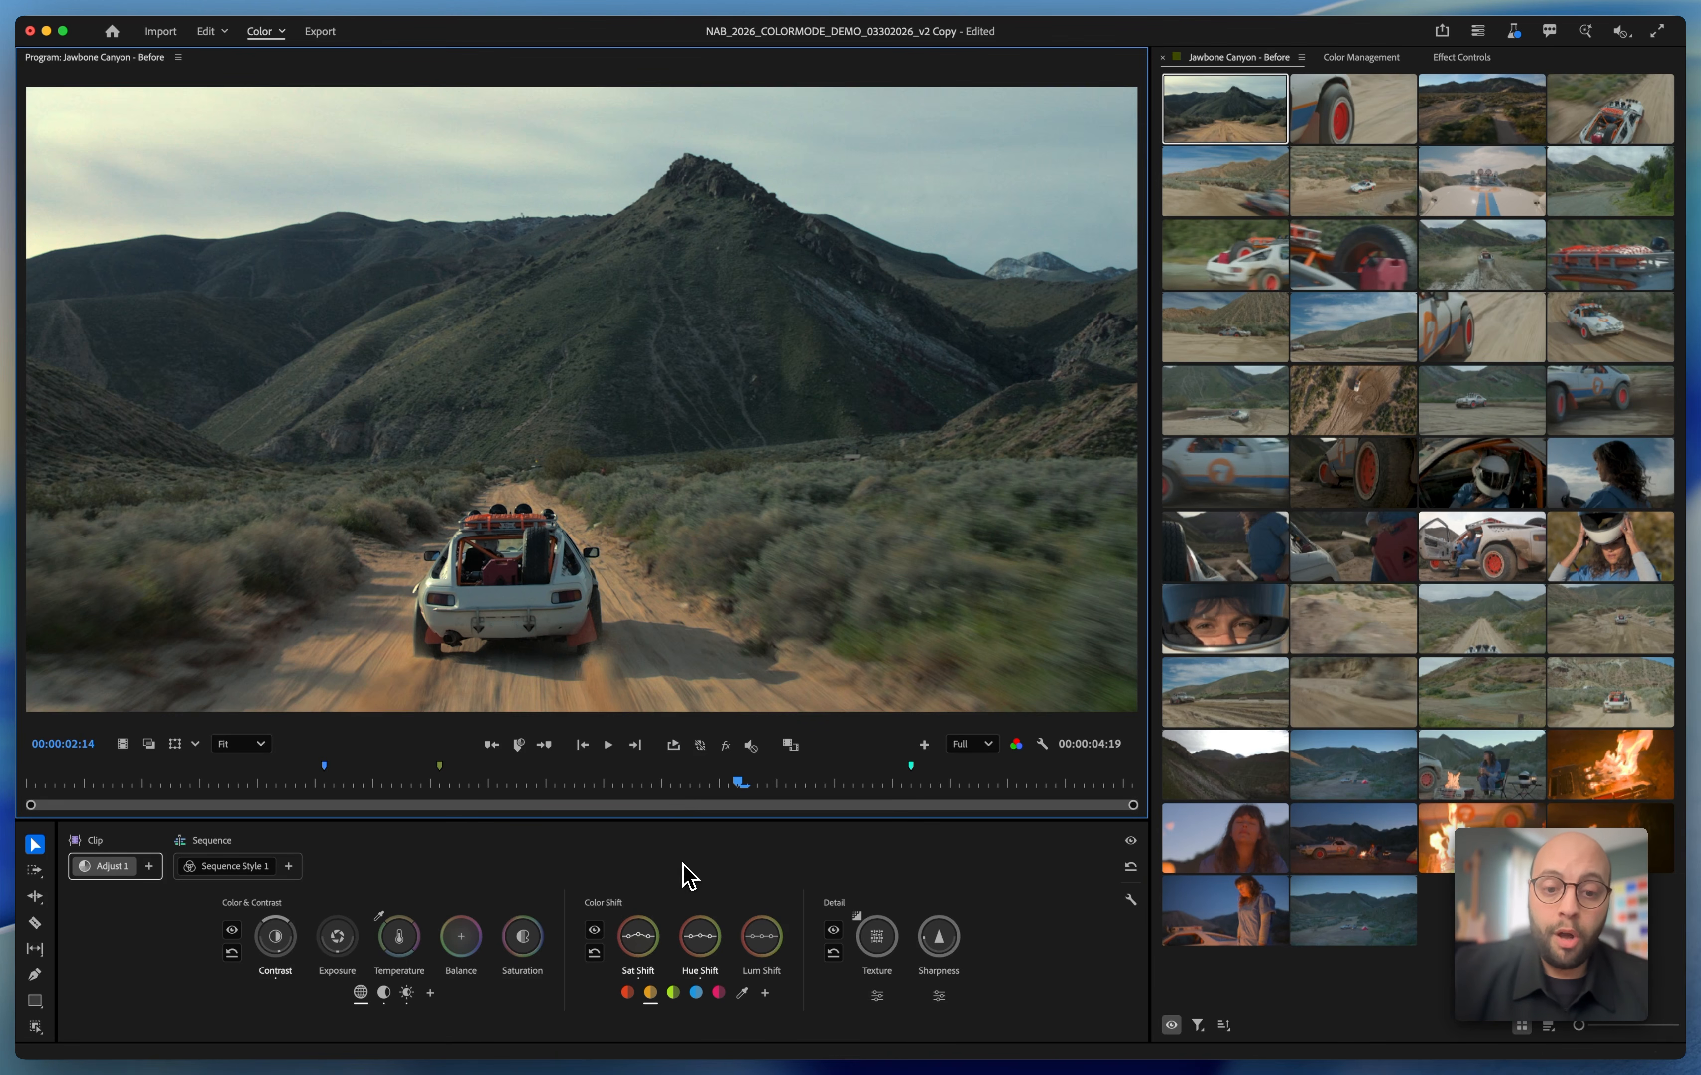
key(space)
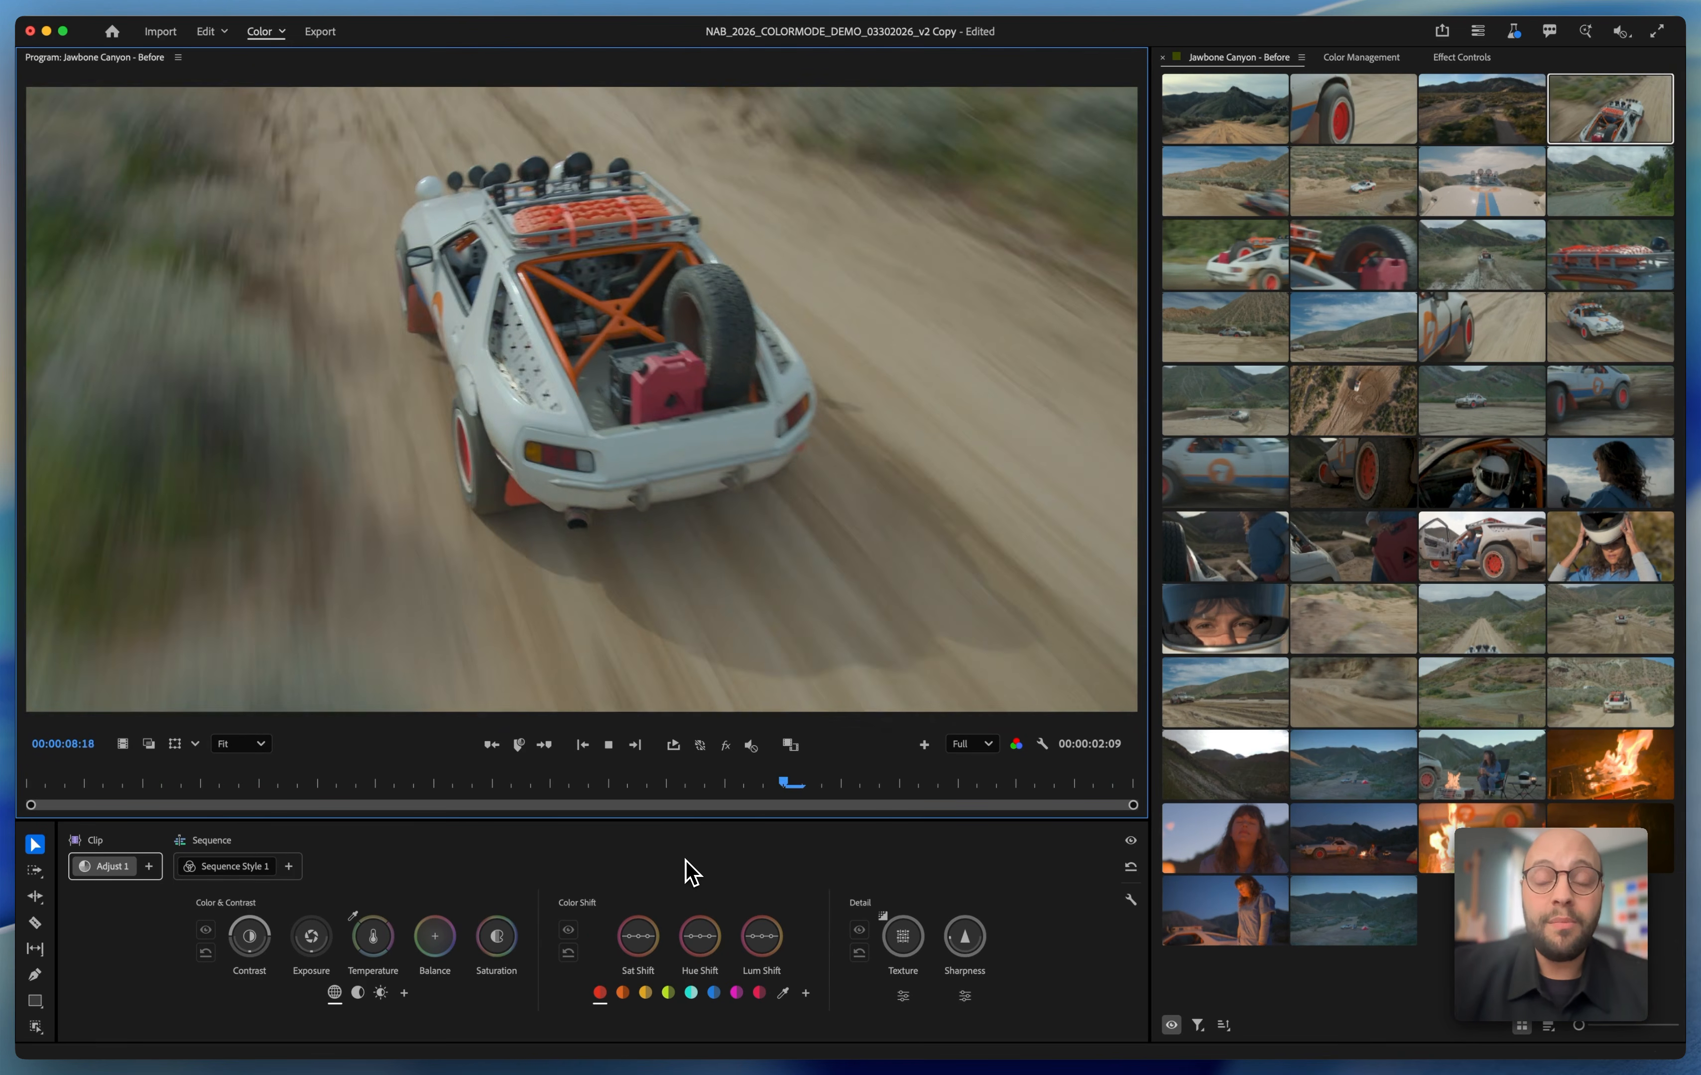
key(space)
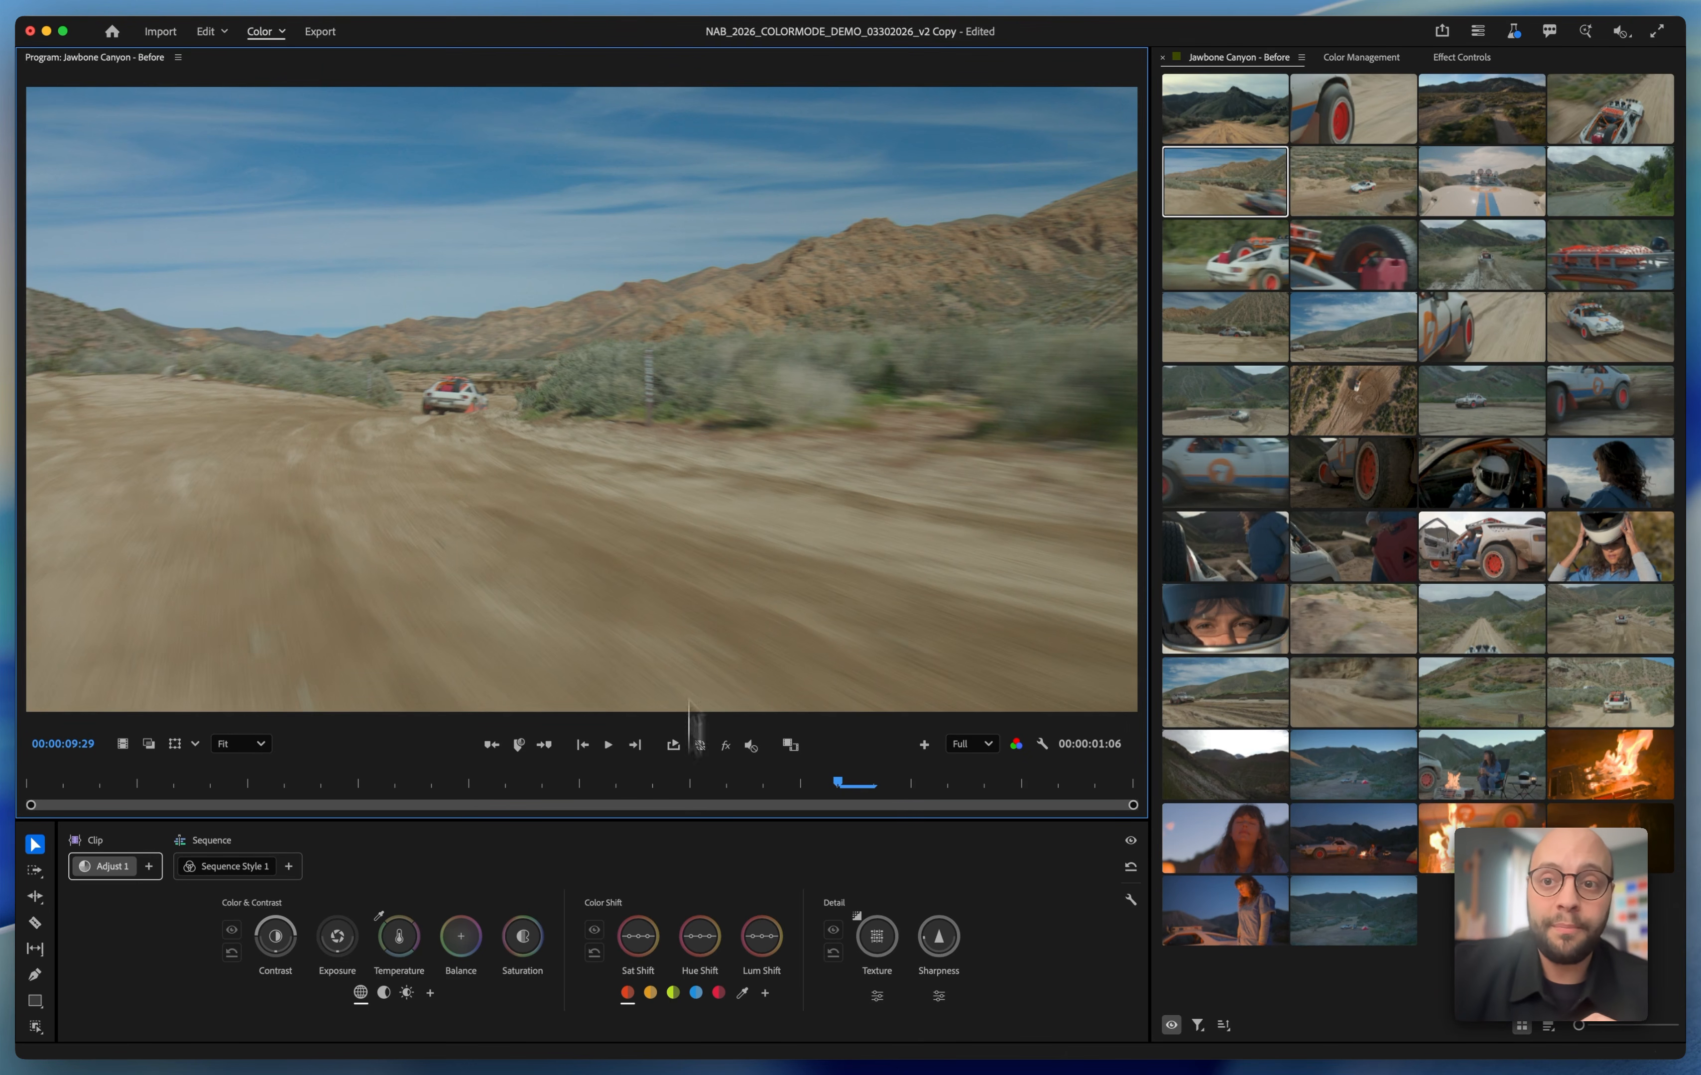
Add a second clip adjustment to the opening mountain road clip and a sequence adjustment after Sequence Style 1
click(1238, 131)
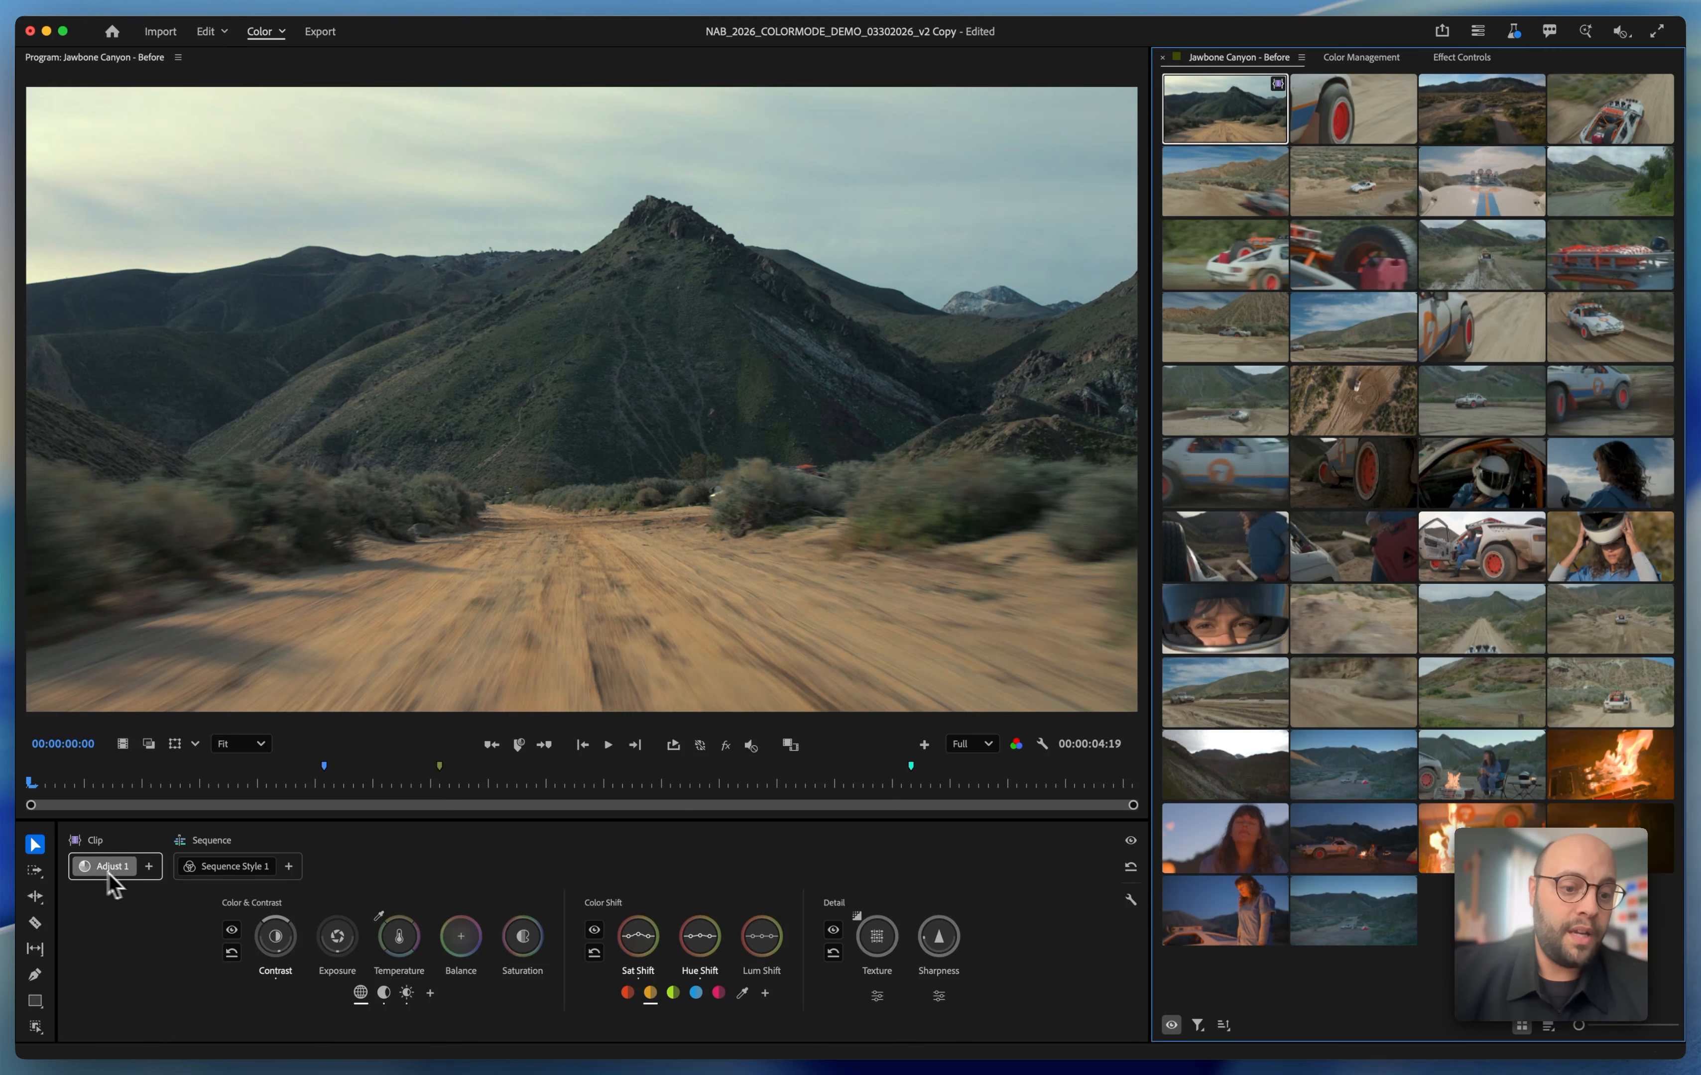
click(148, 865)
click(179, 905)
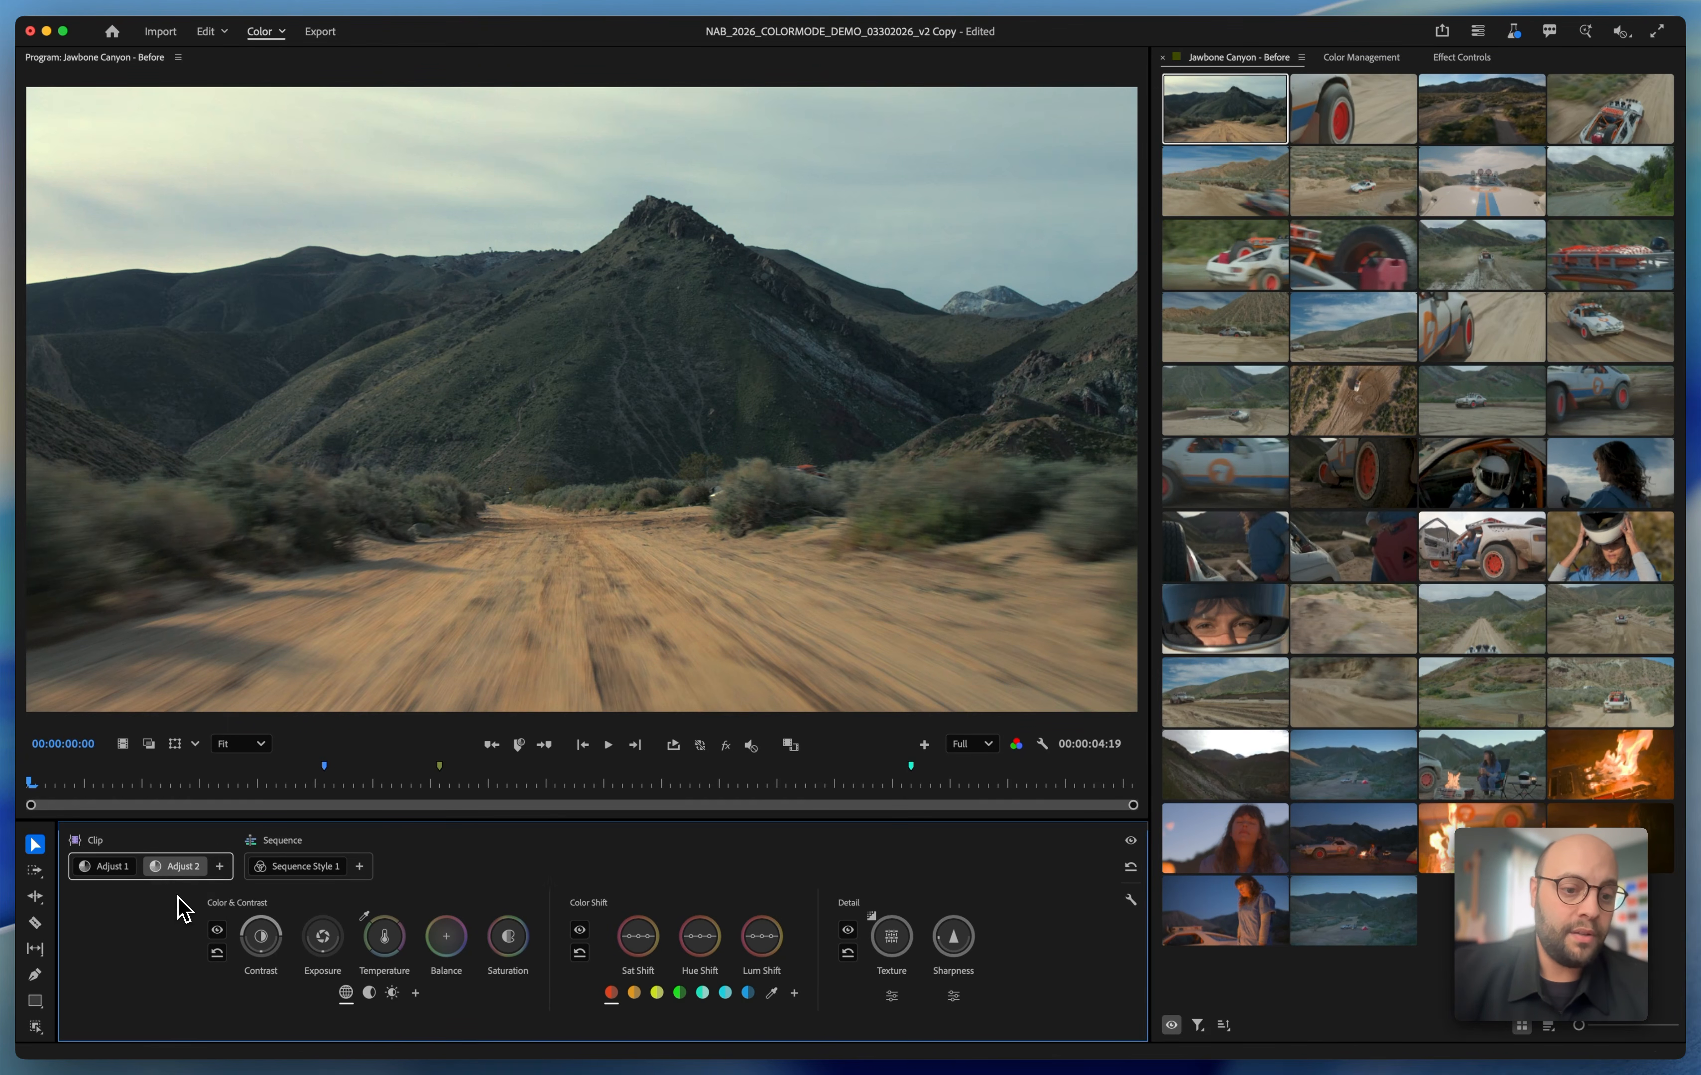
click(133, 871)
click(181, 866)
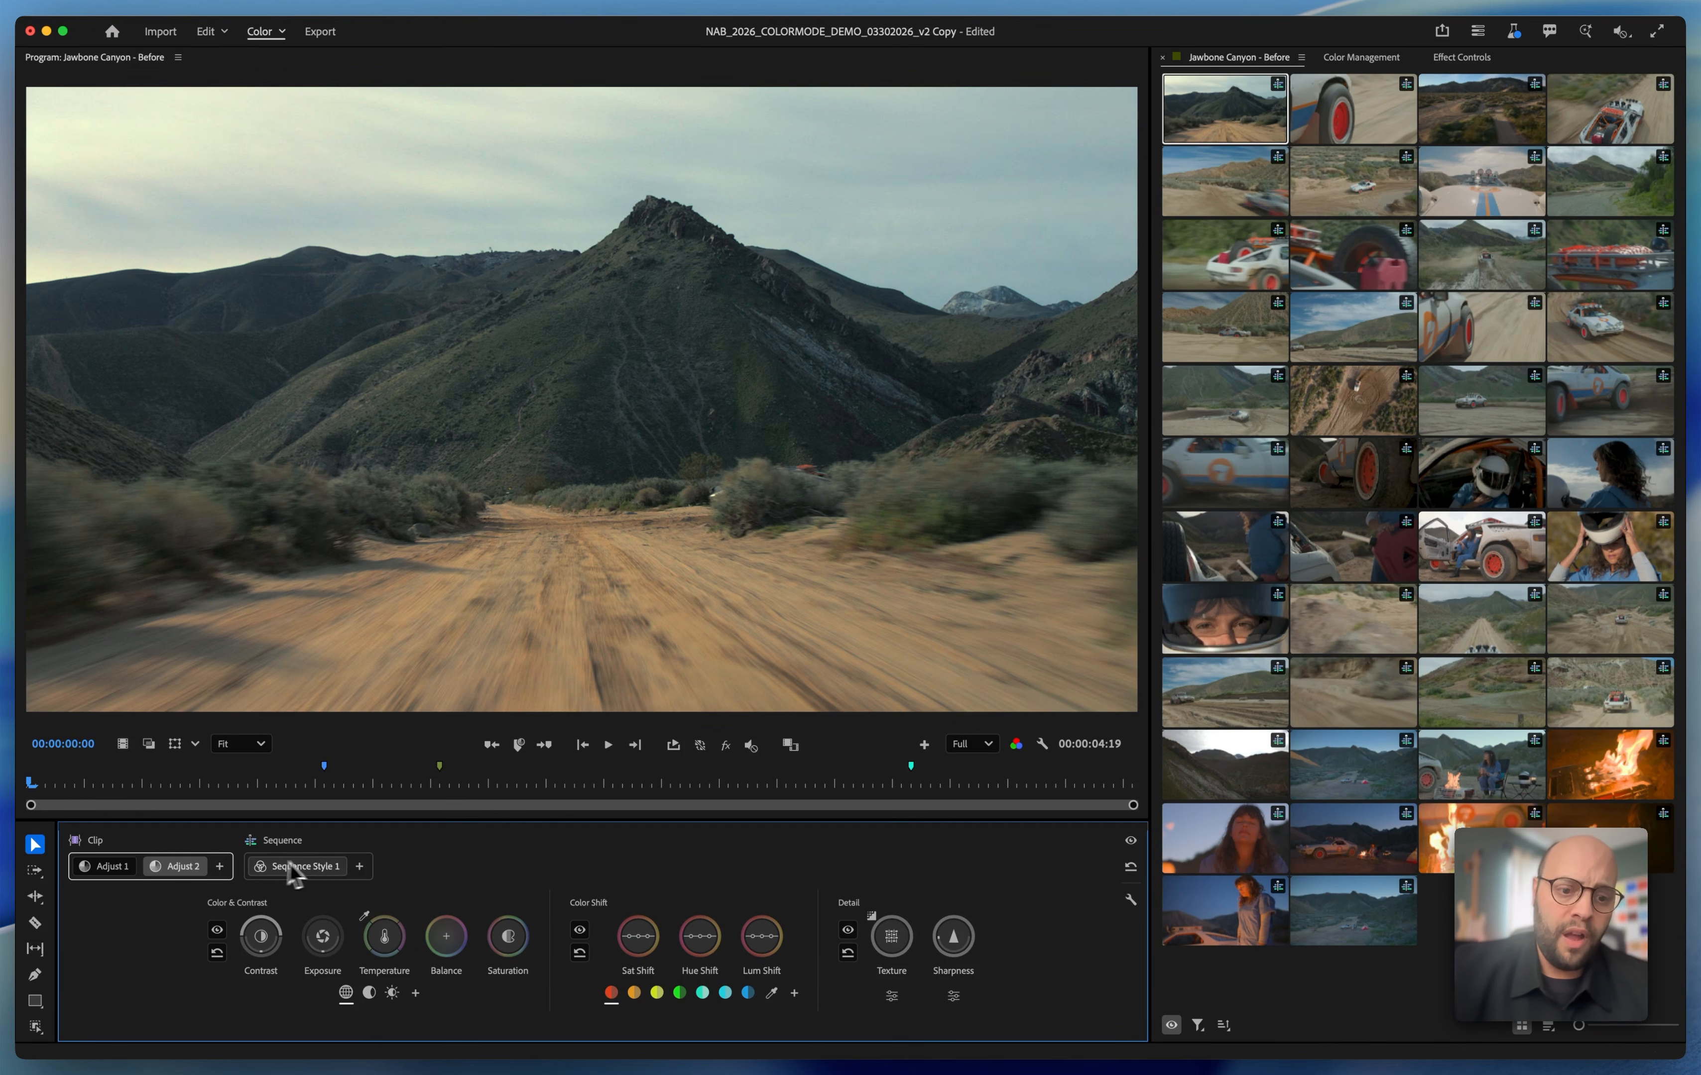
click(359, 867)
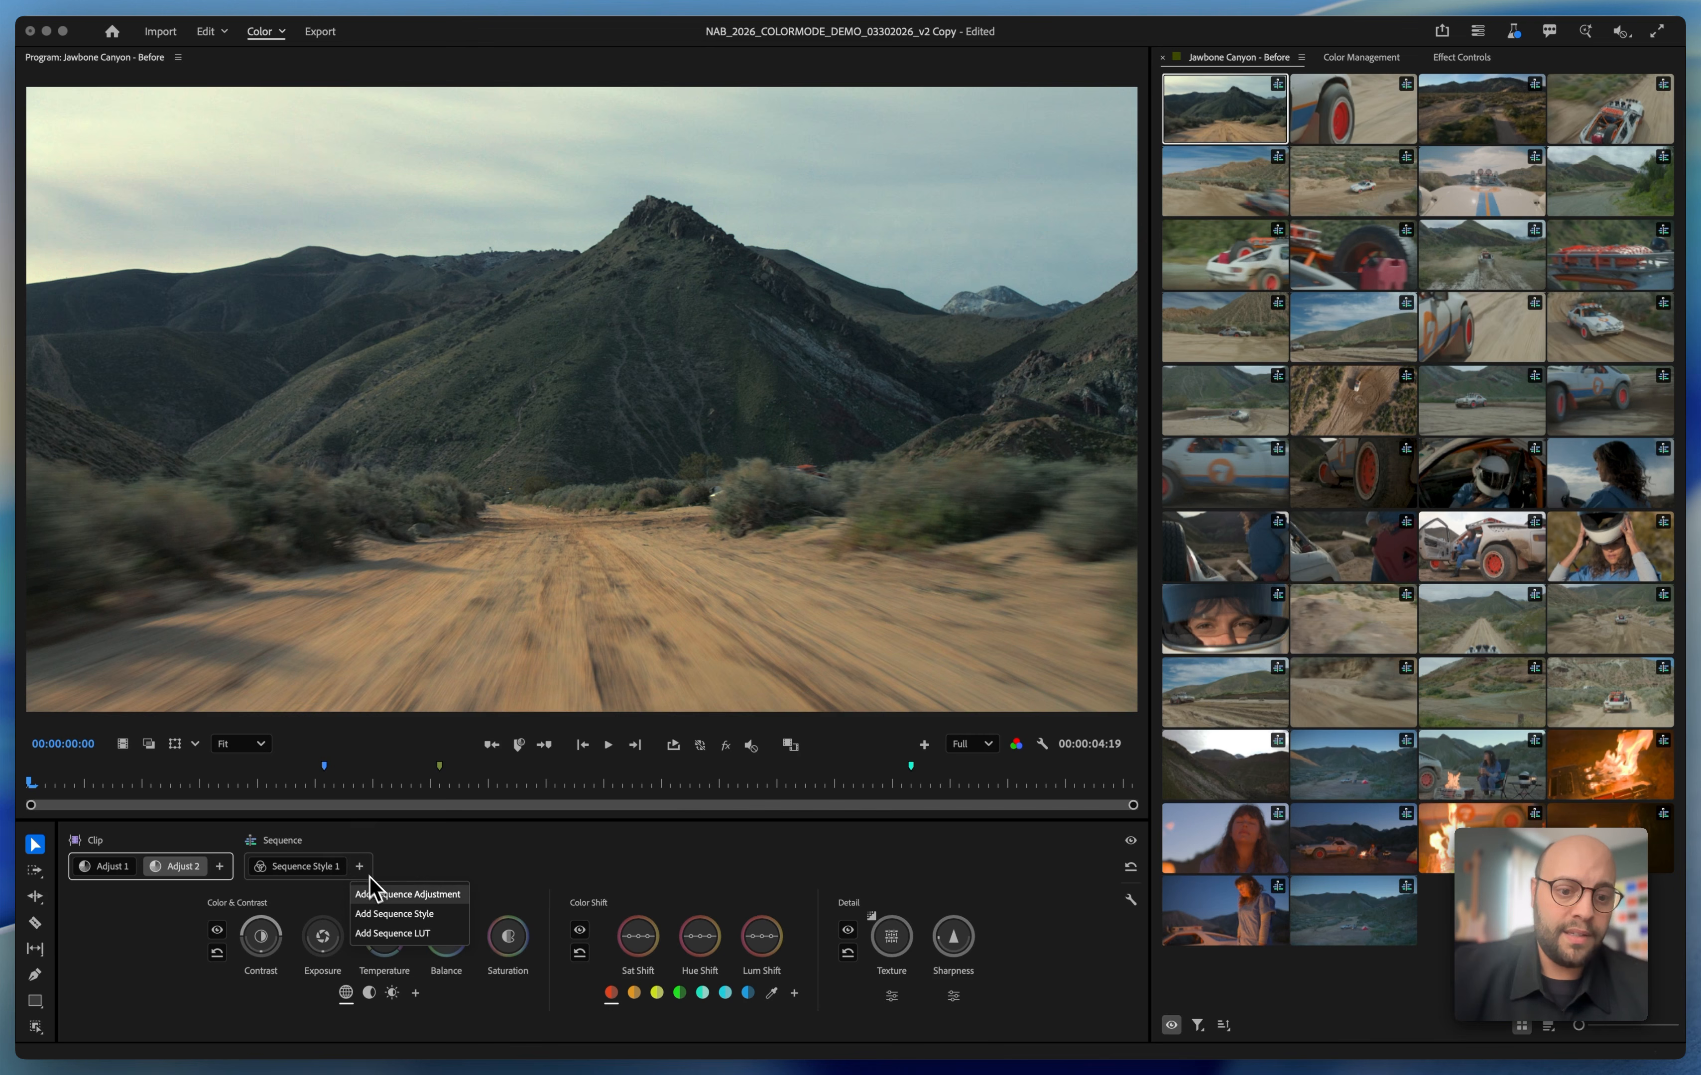
click(376, 893)
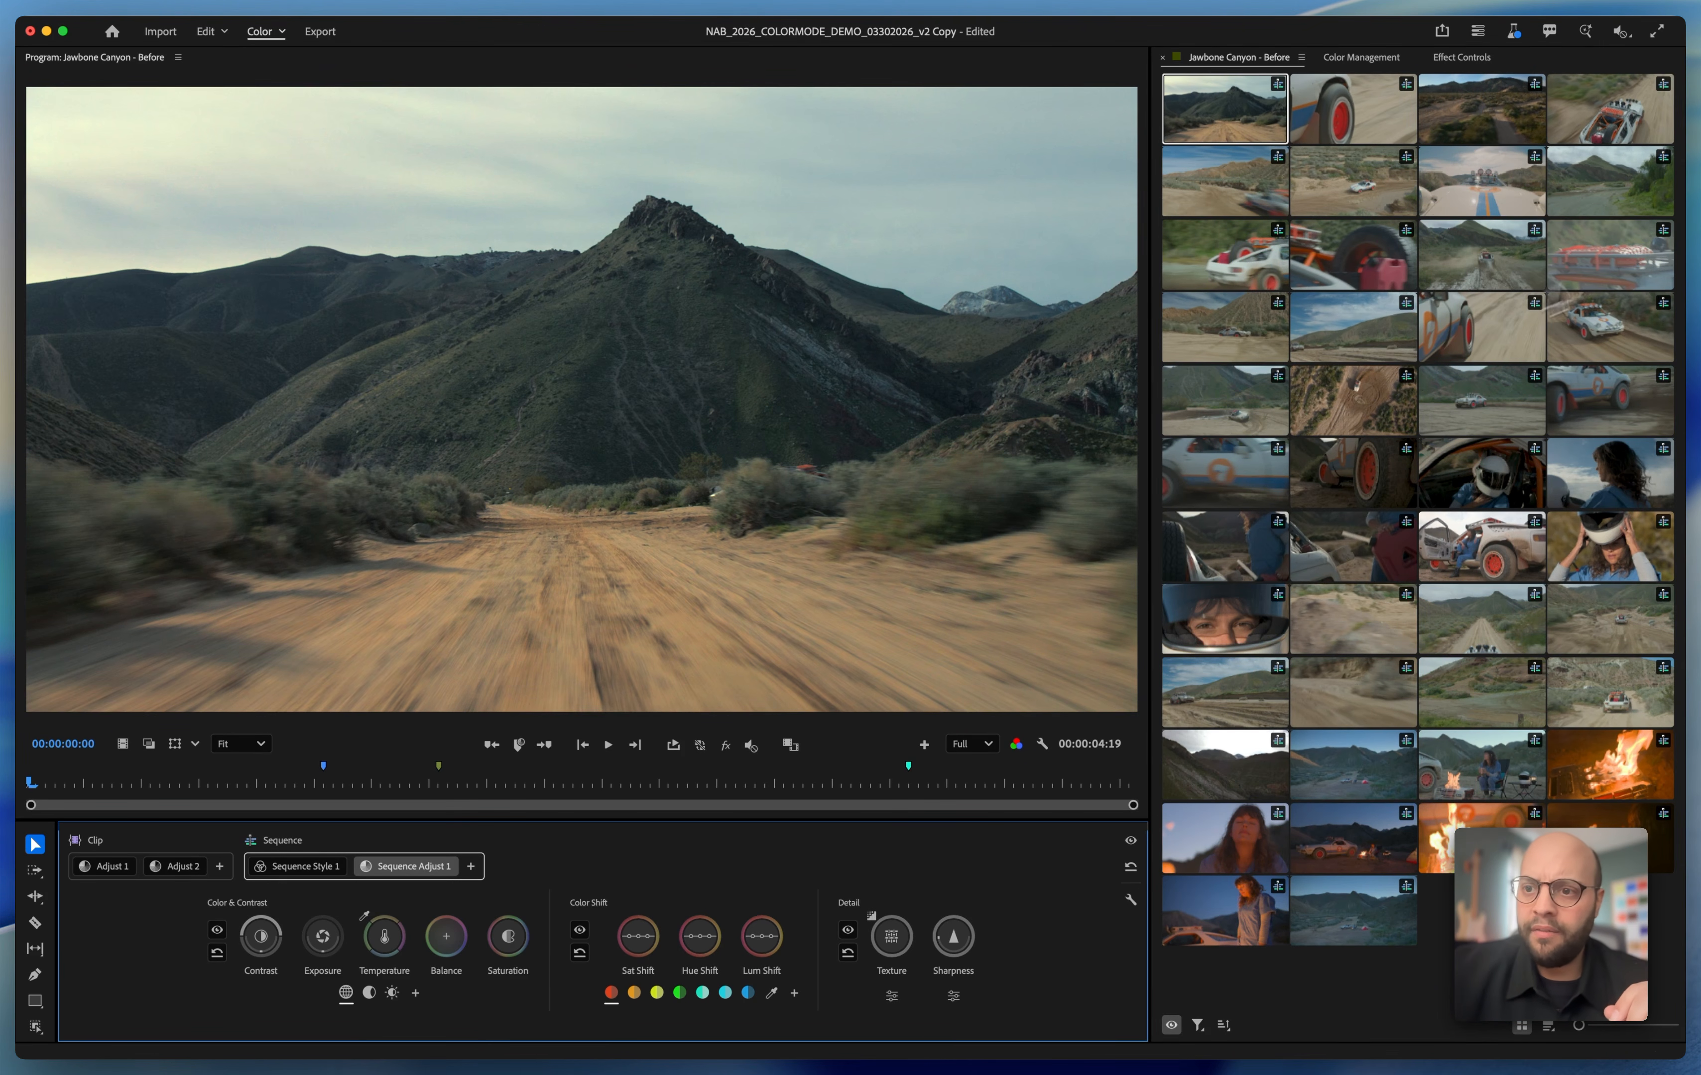
With the side-view car clip displayed, try the California Sunkissed preset on Sequence Style 1 and apply Howard Hughes instead
click(1631, 321)
key(space)
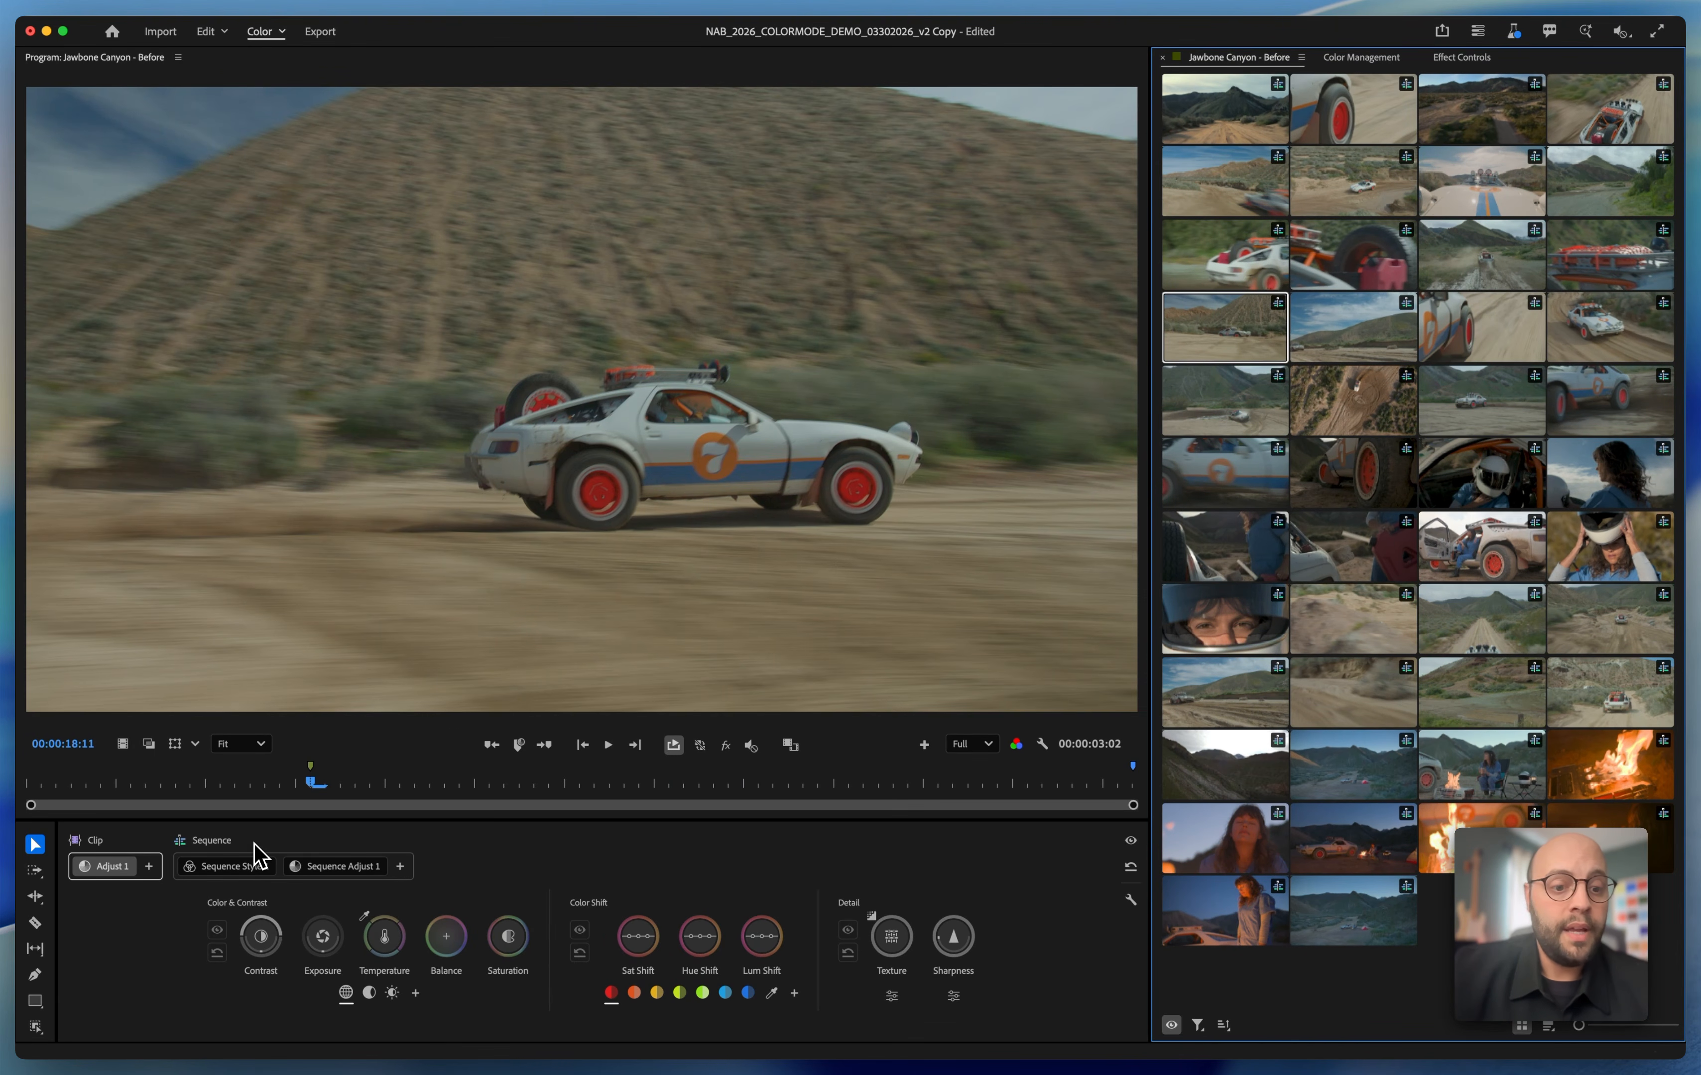
click(235, 866)
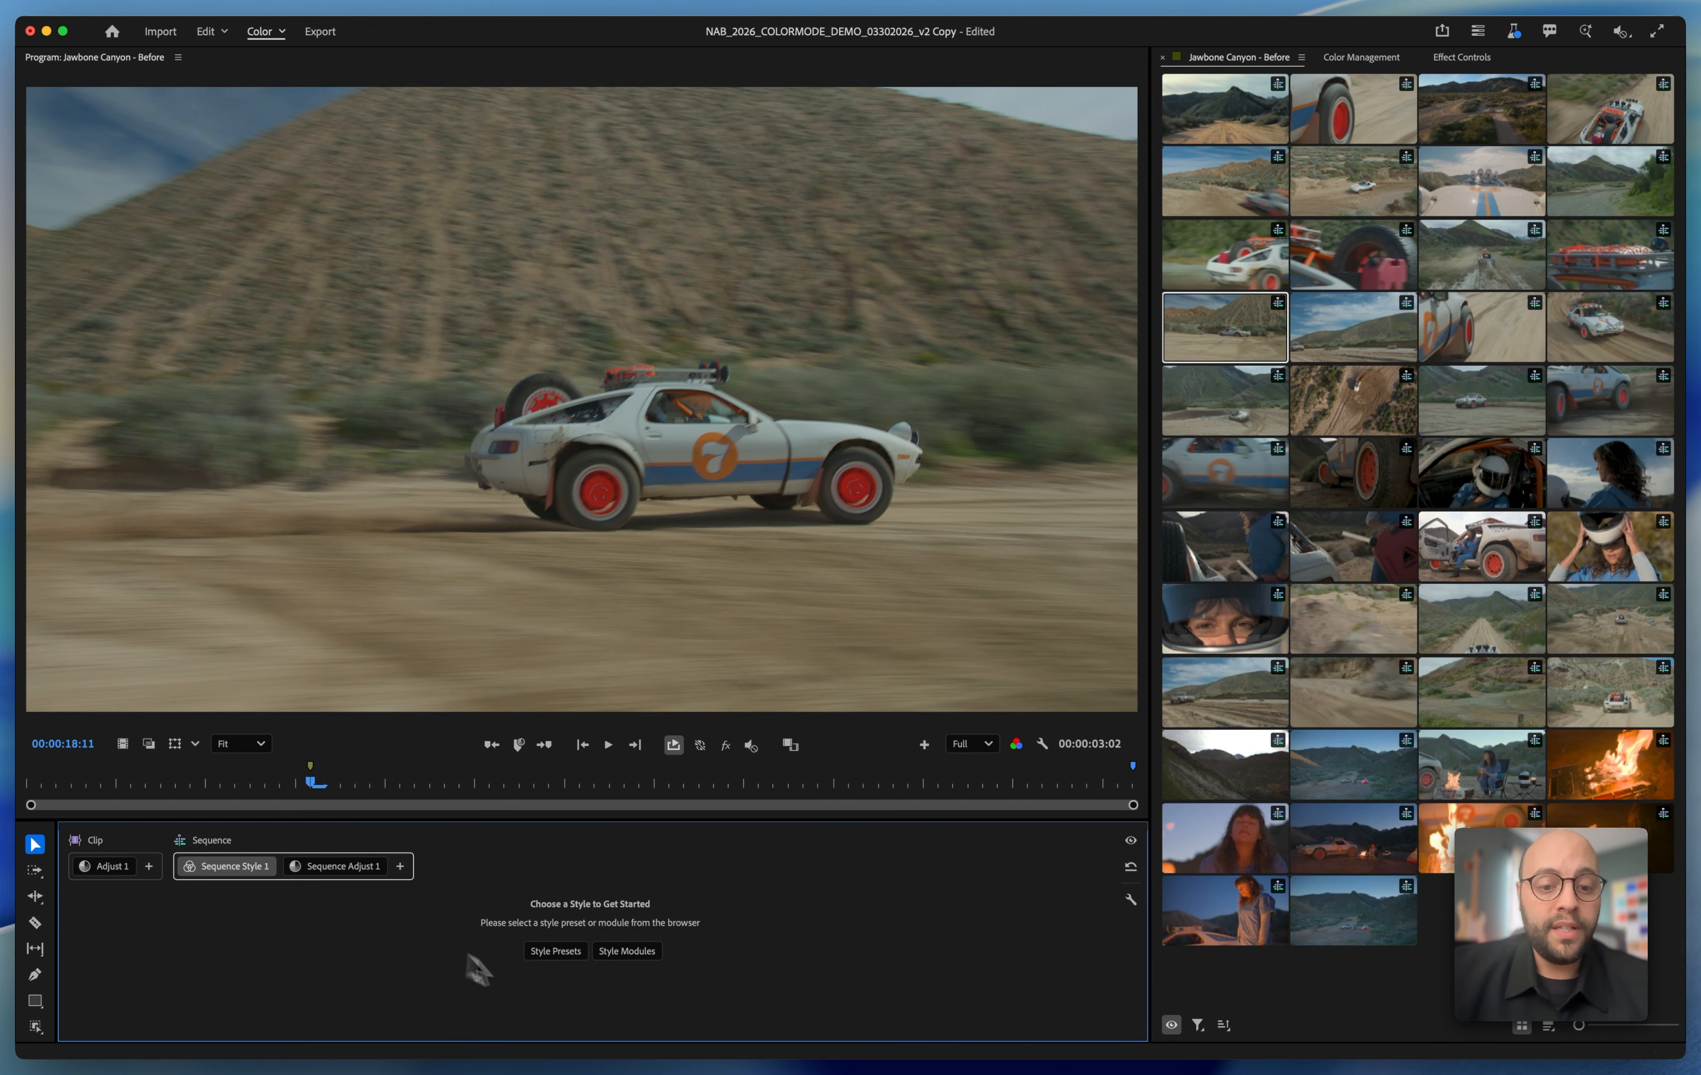
click(558, 956)
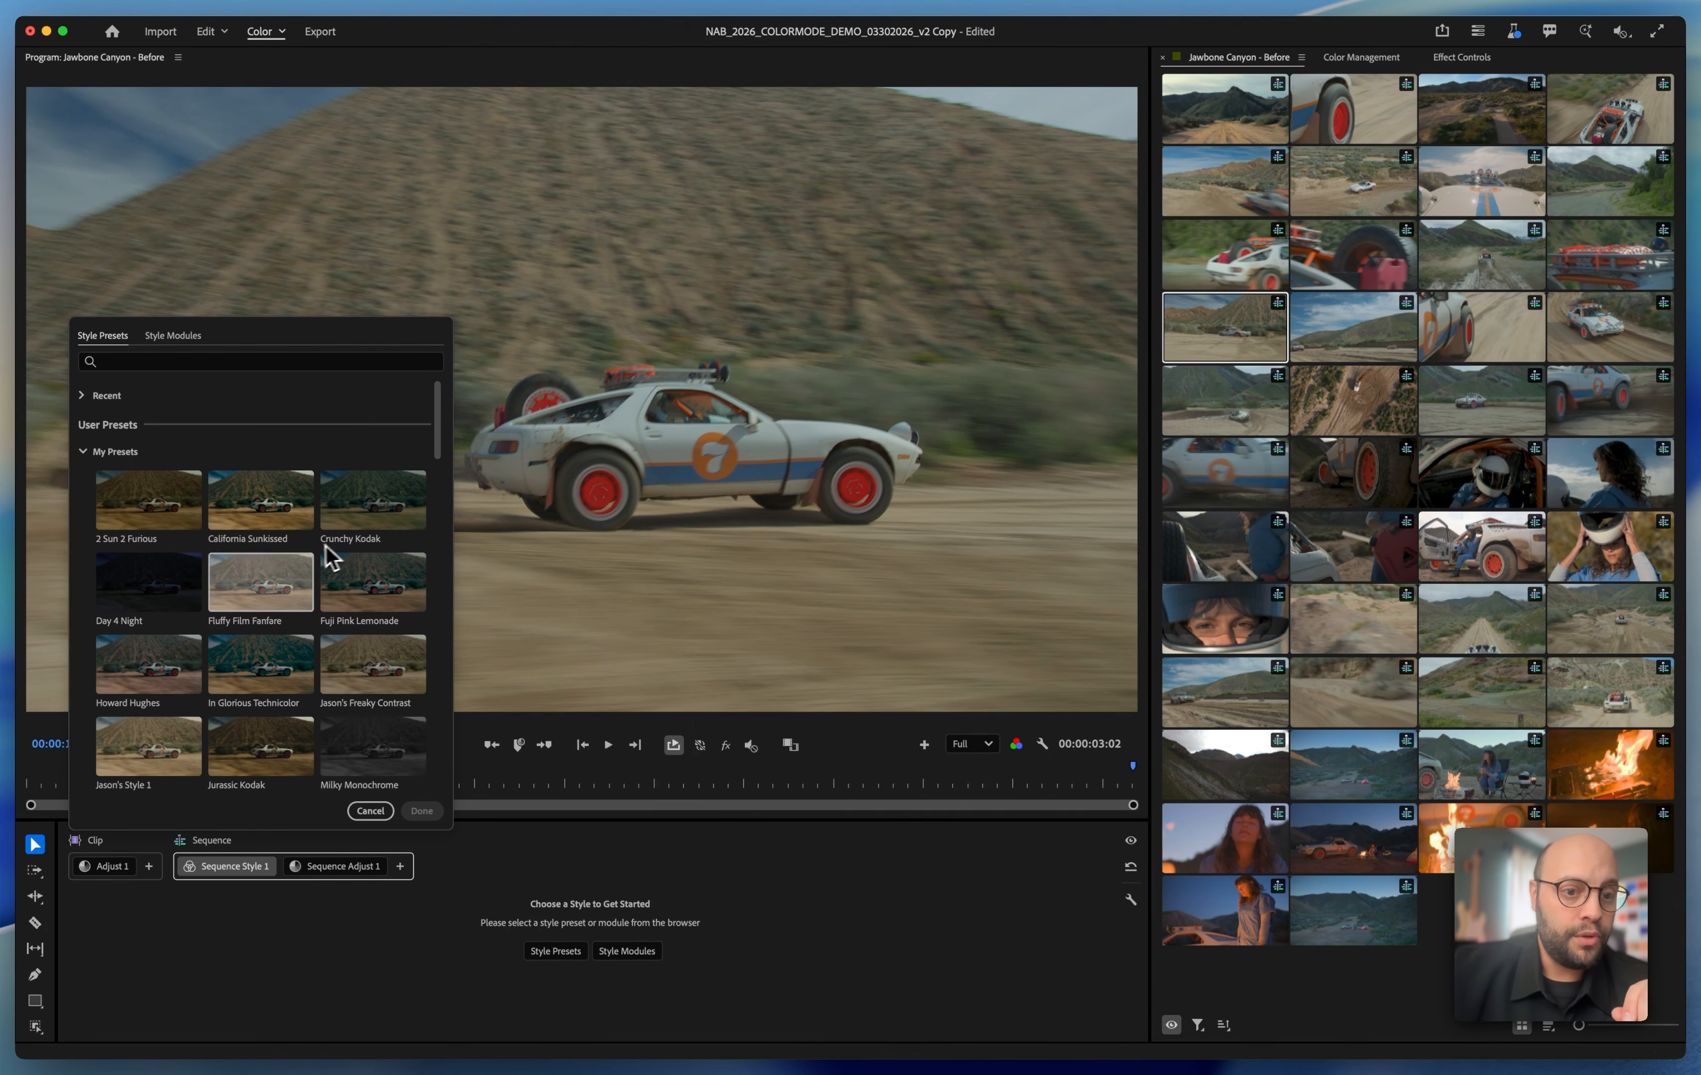
click(265, 506)
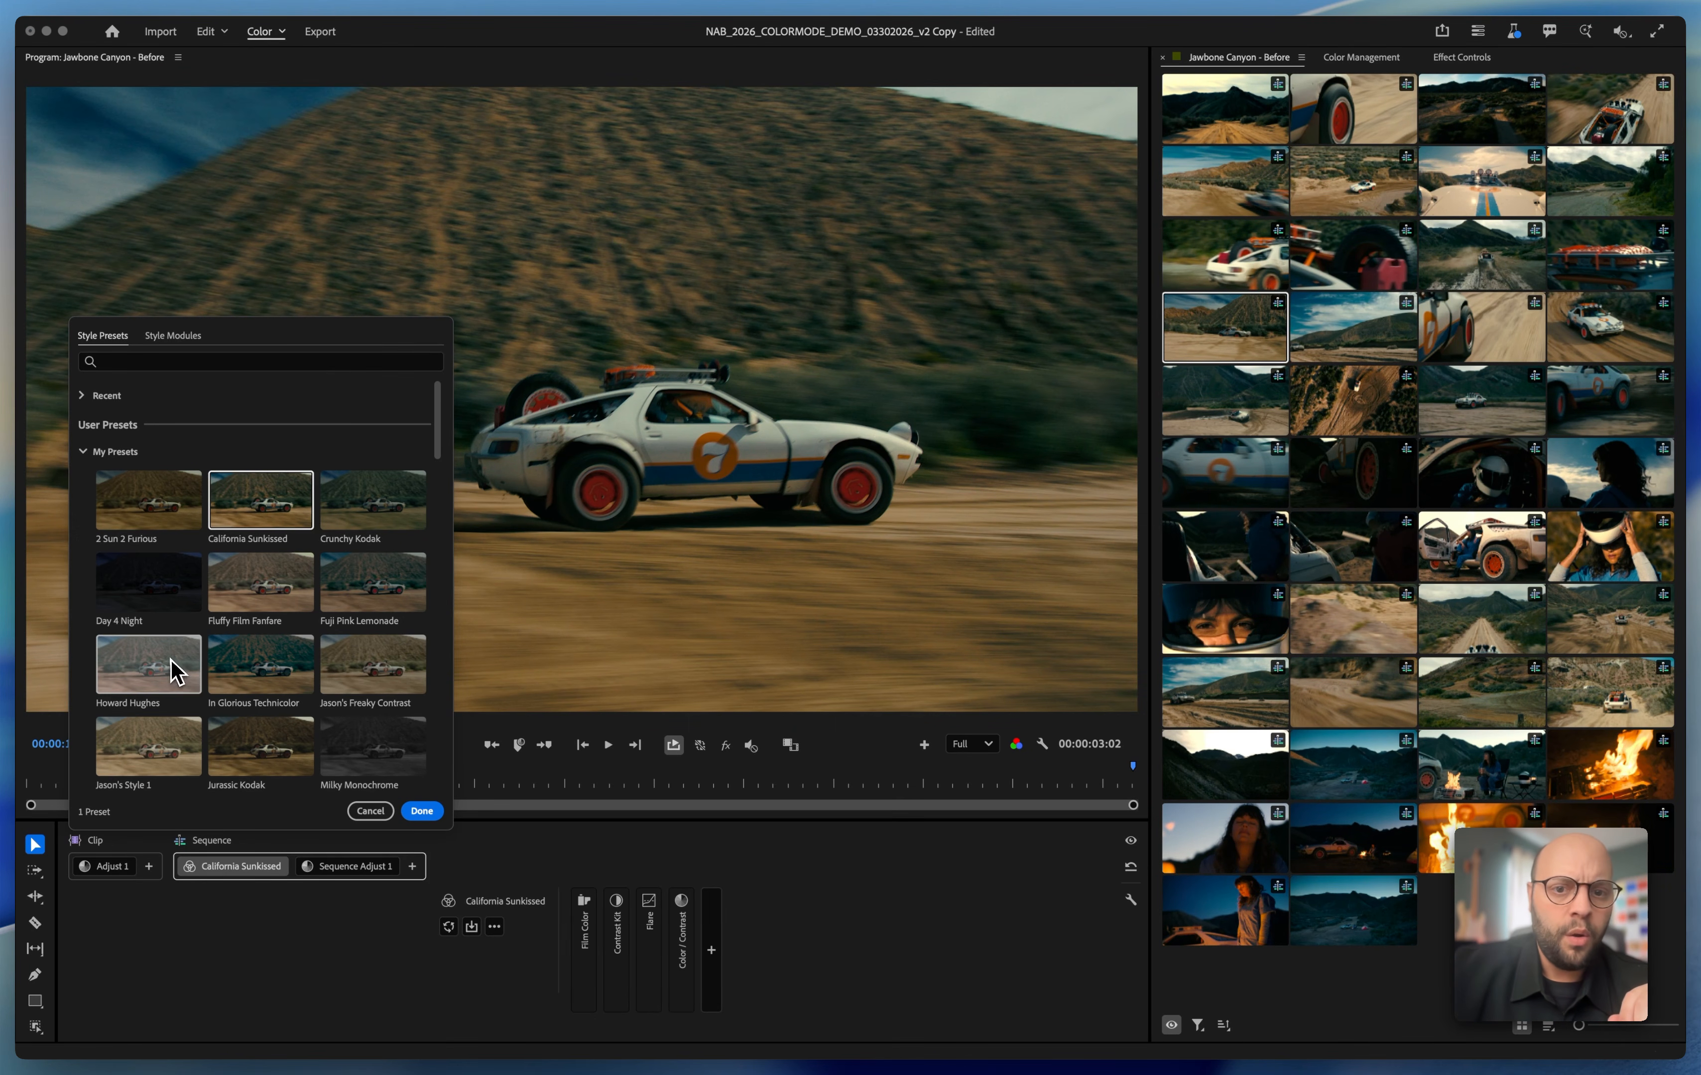
click(174, 674)
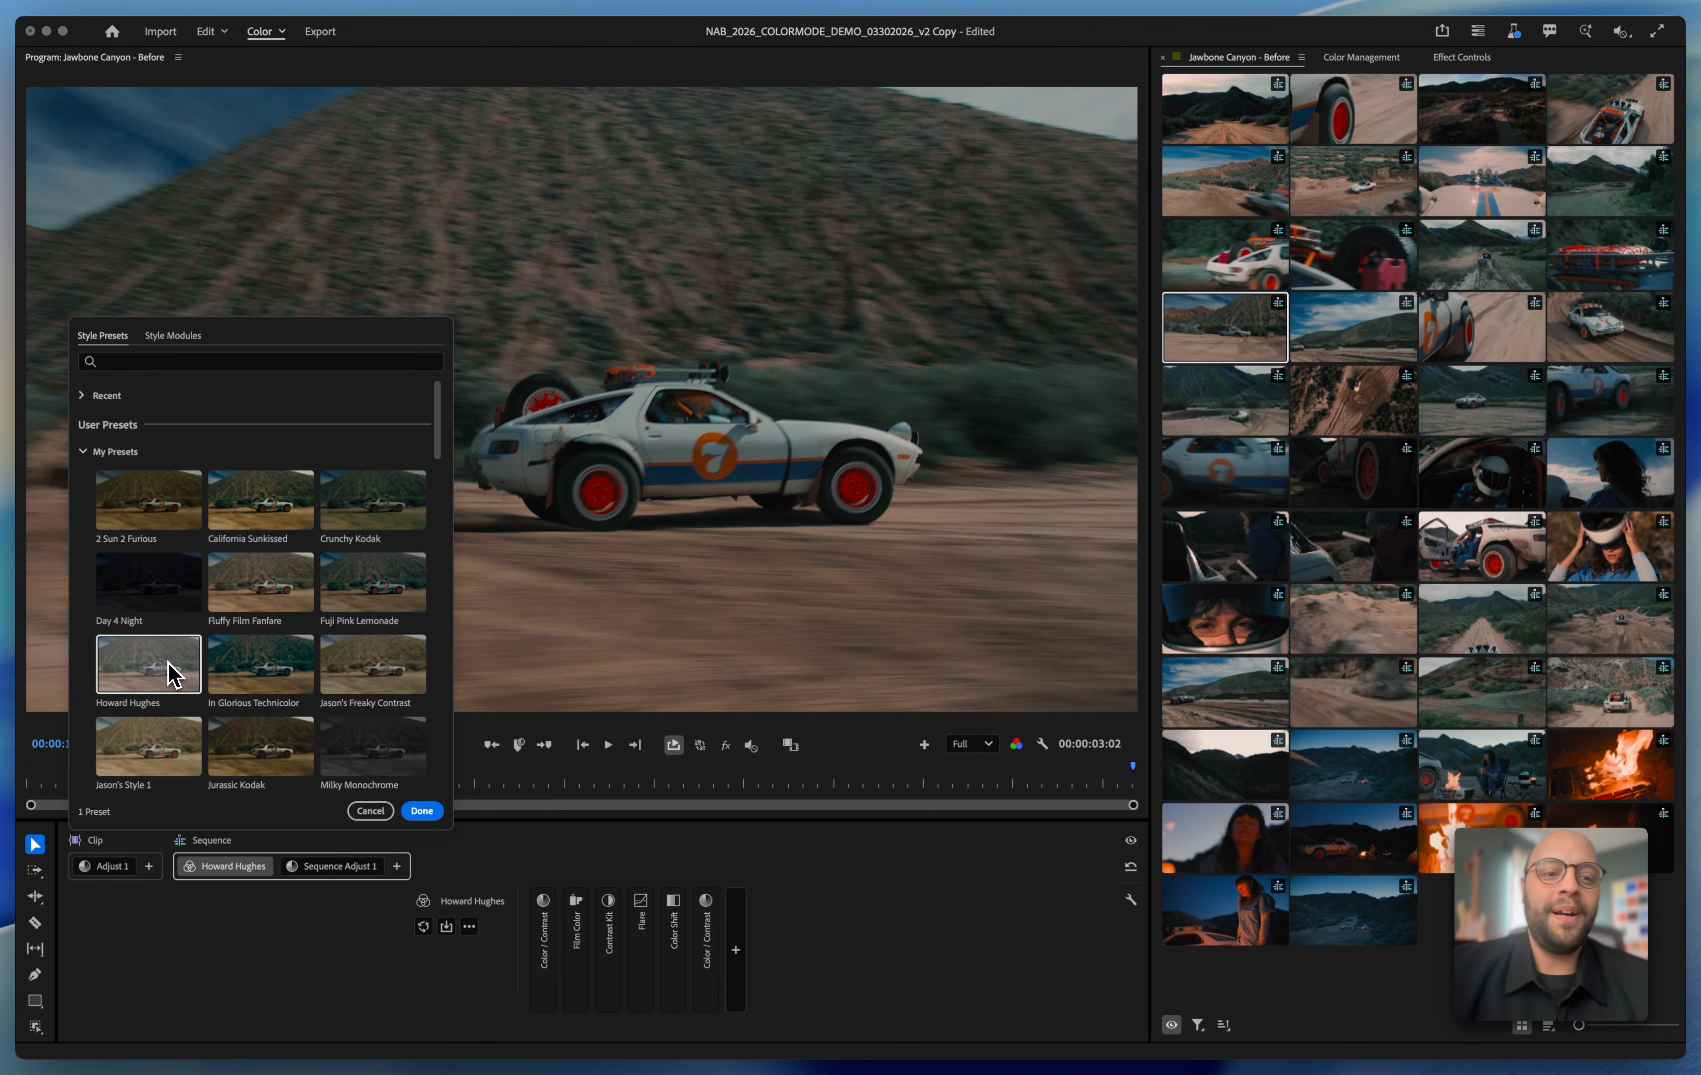
click(422, 812)
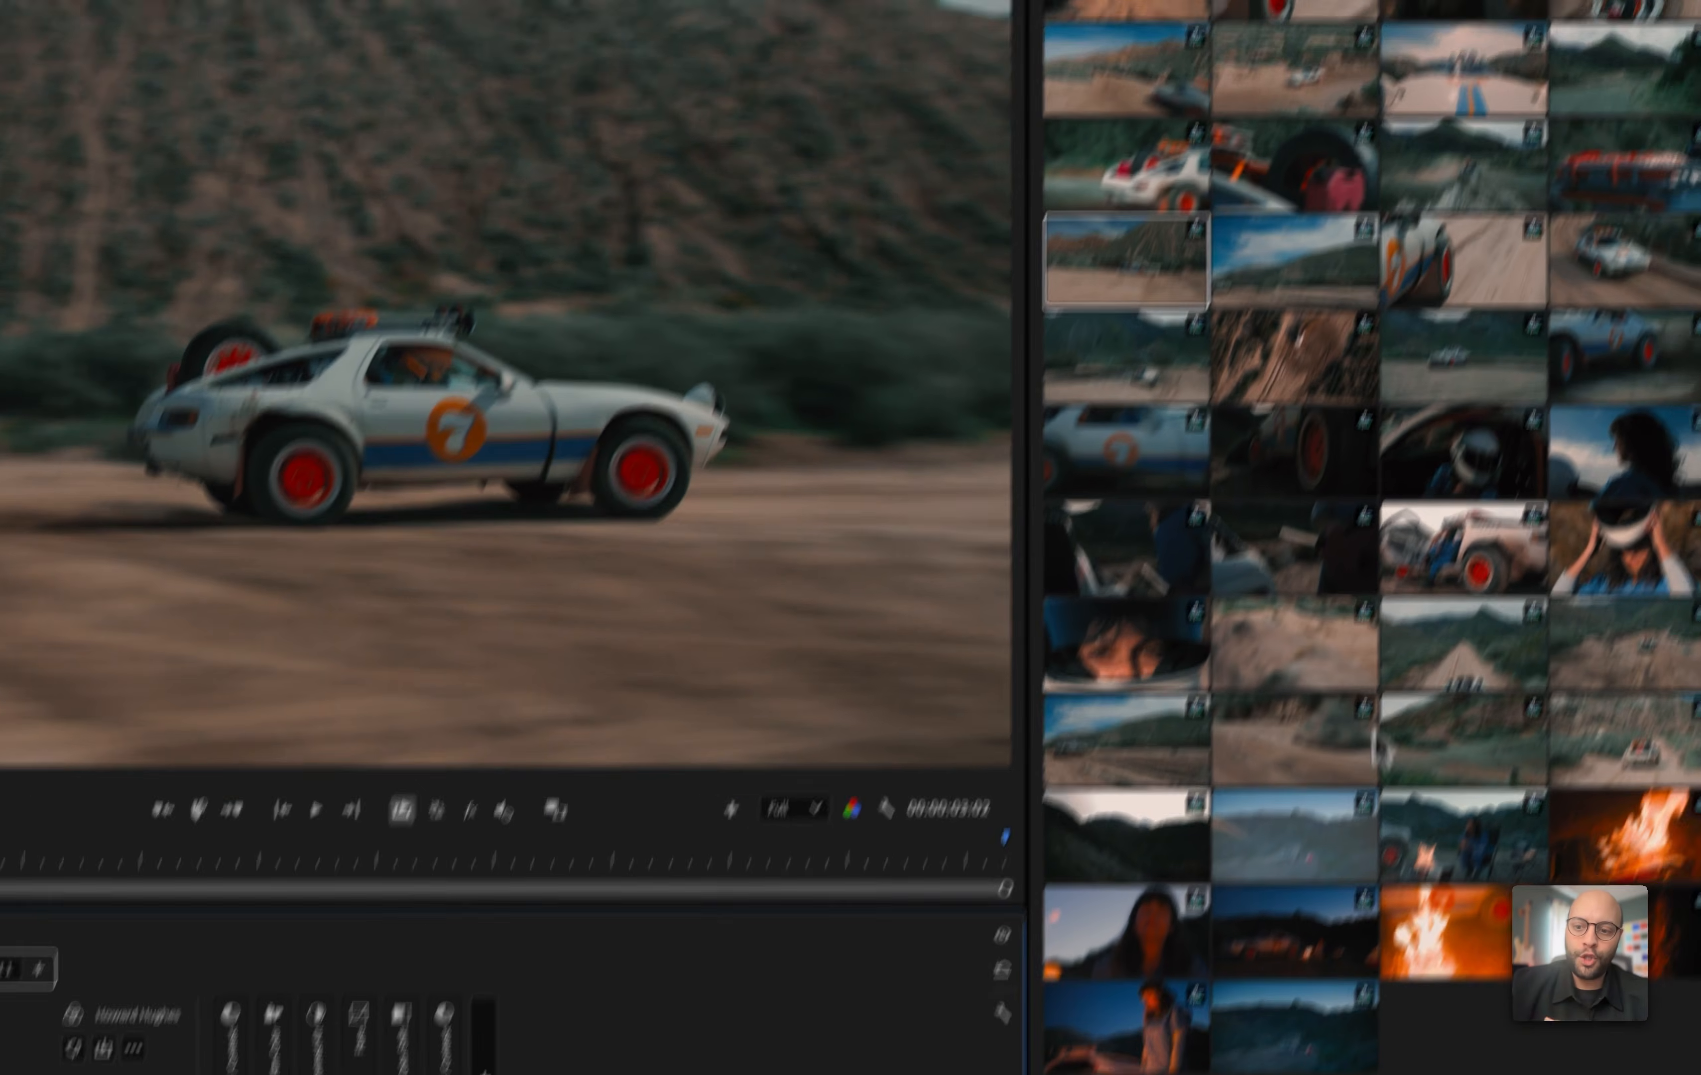
Play through the clips to review the sequence style, with loop playback turned off
key(space)
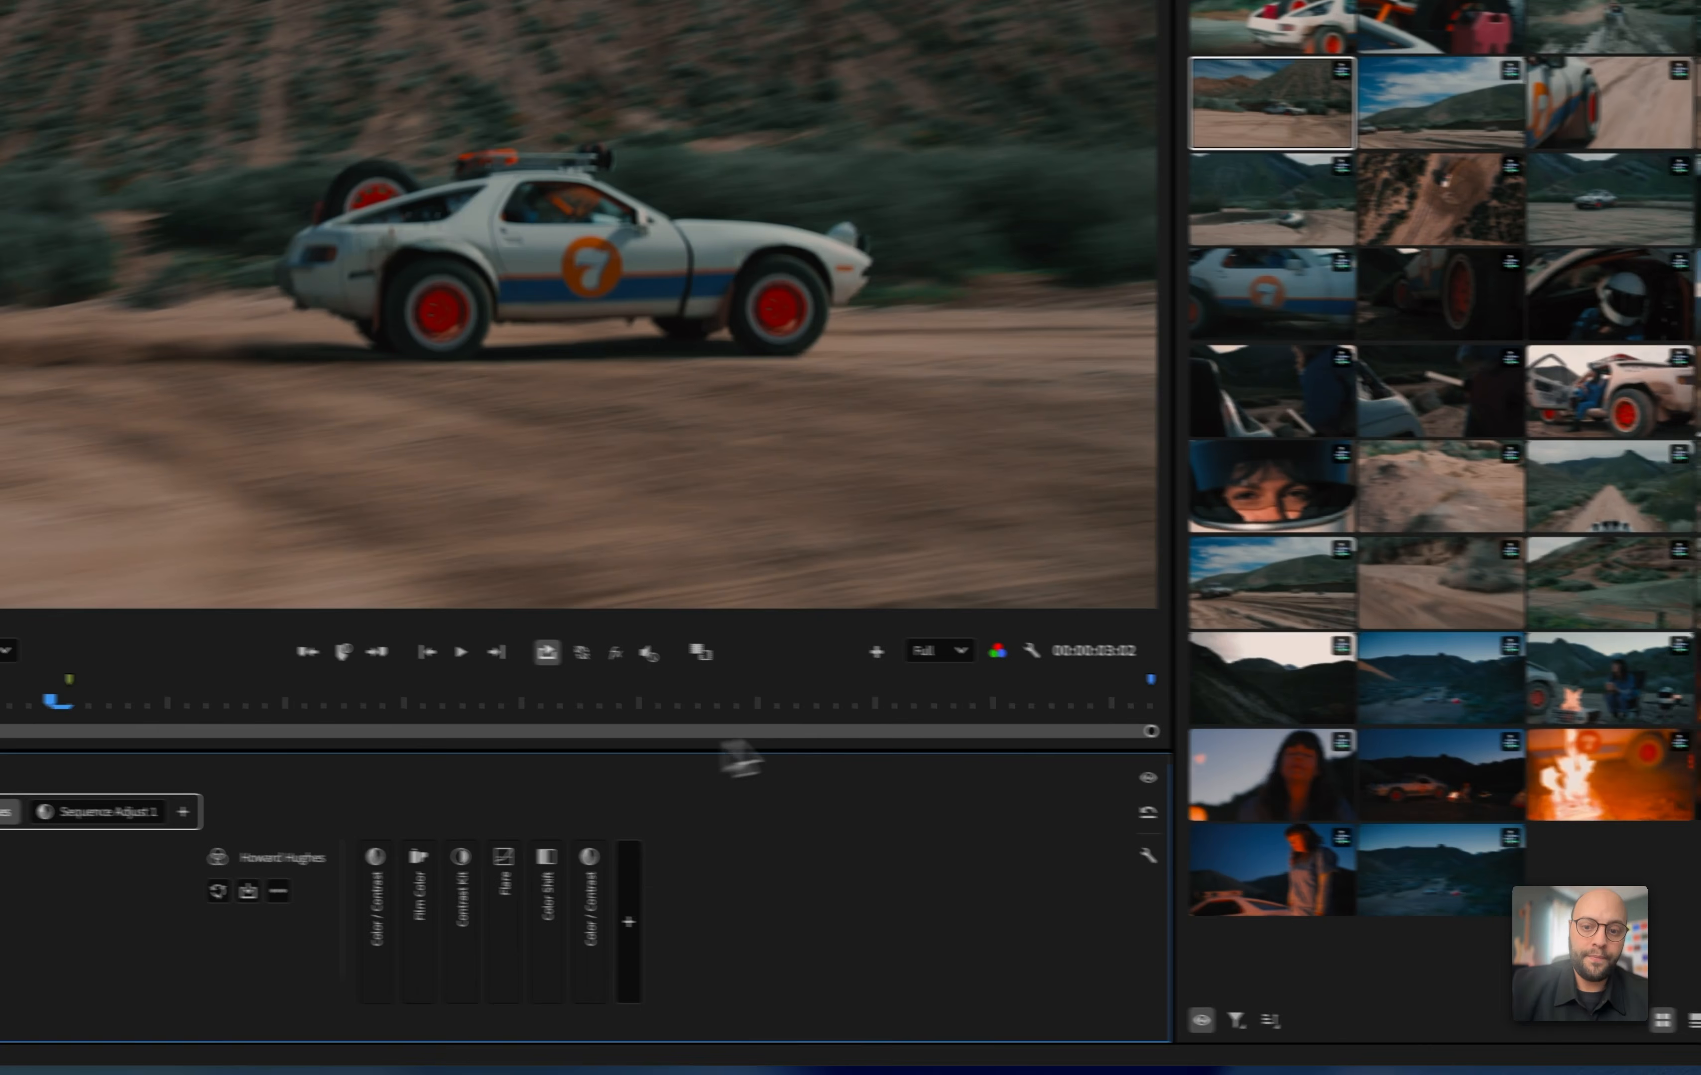
key(space)
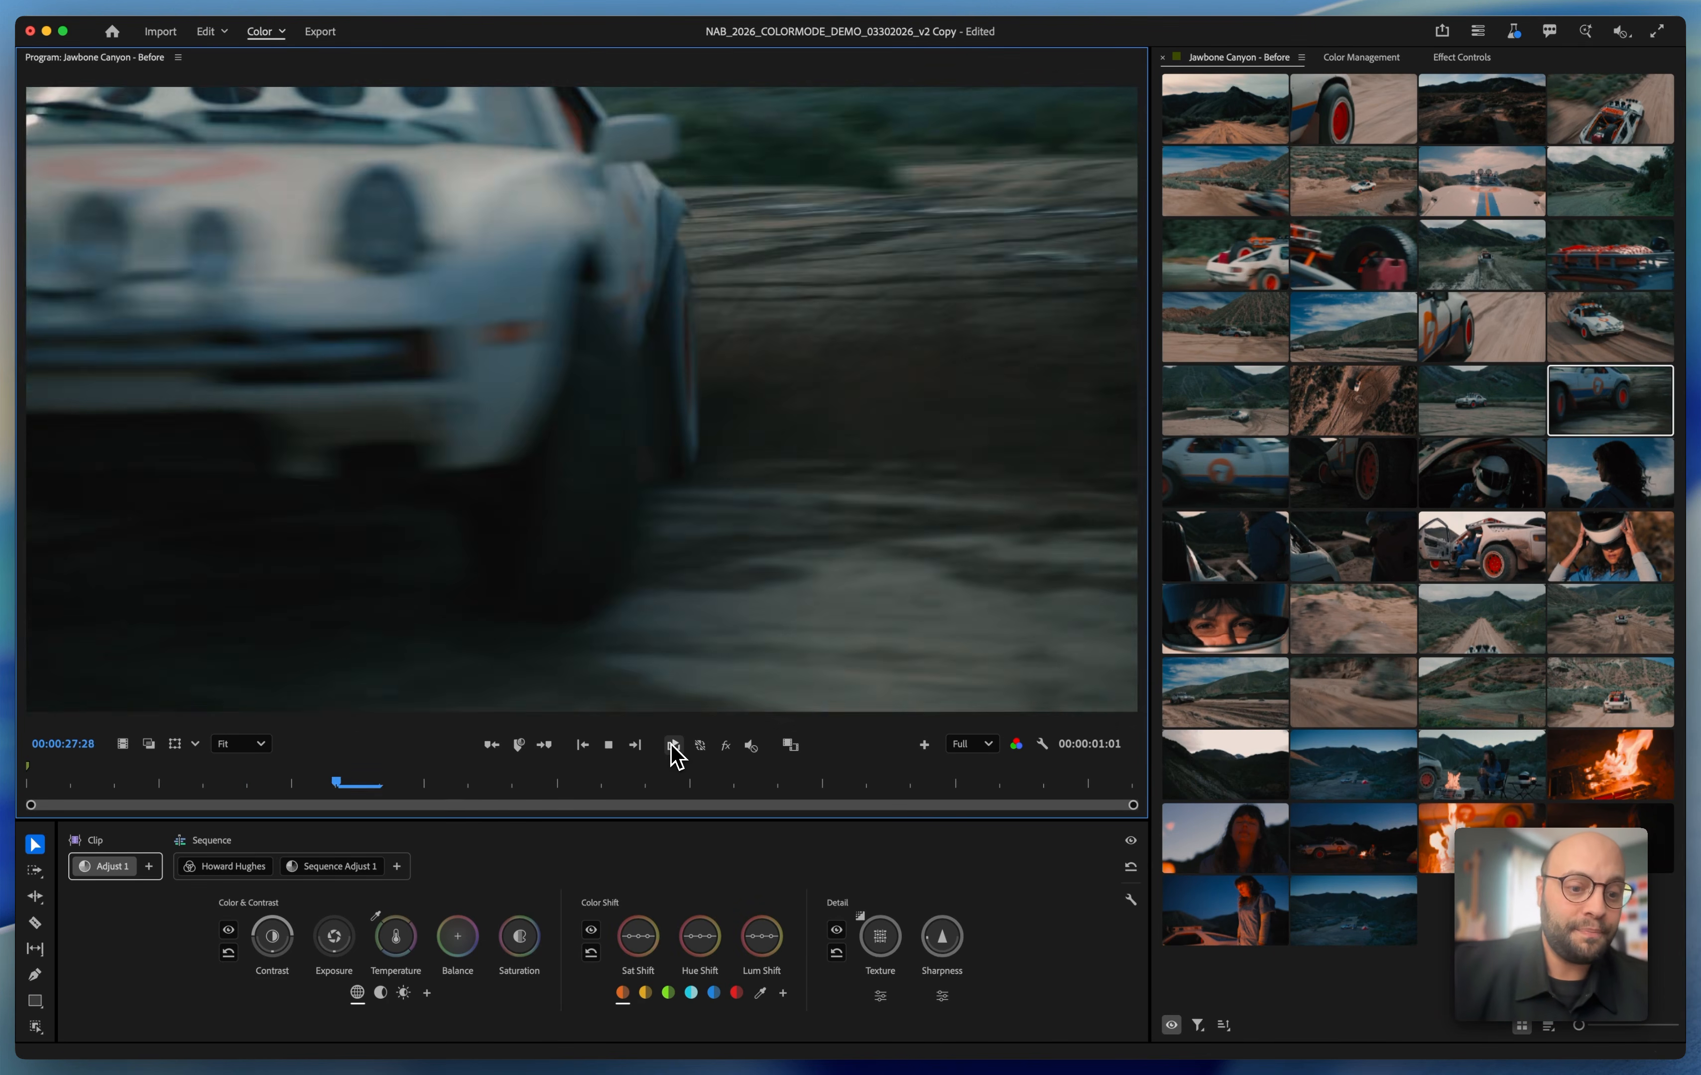
click(673, 746)
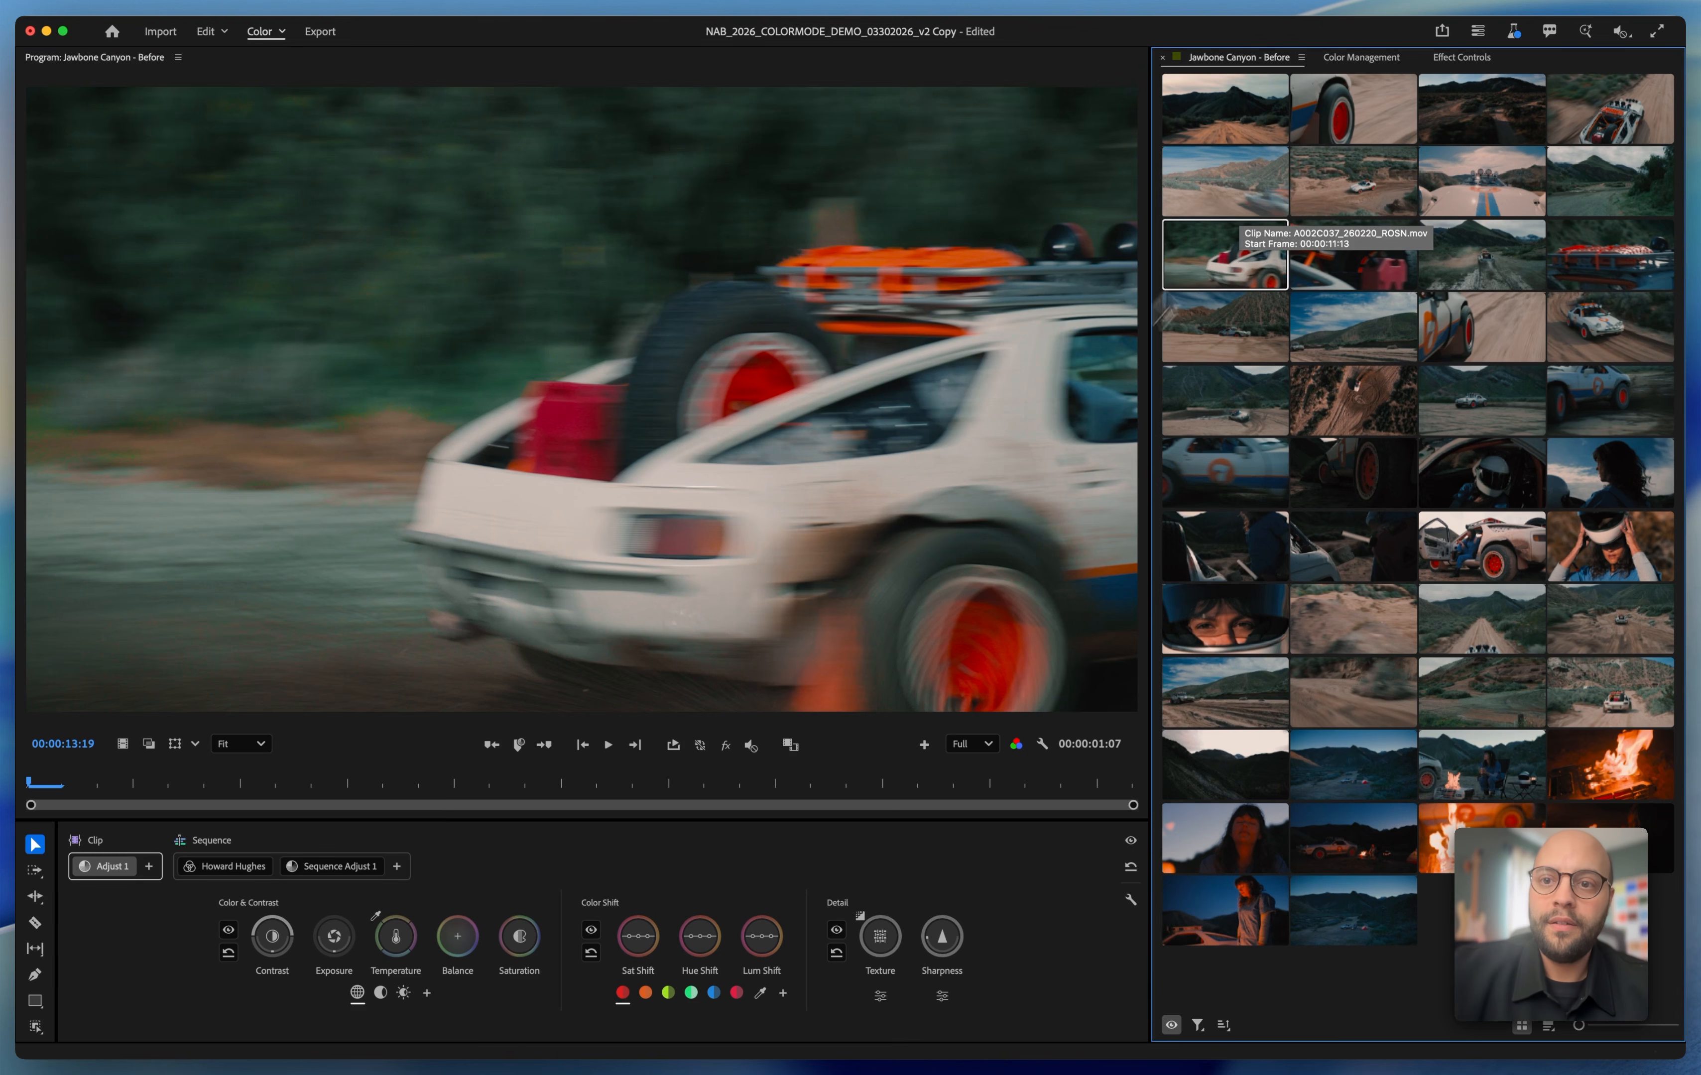
With the high-angle car clip displayed, raise the overall exposure in Sequence Adjust 1 and fine-tune its highlights exposure
click(1302, 193)
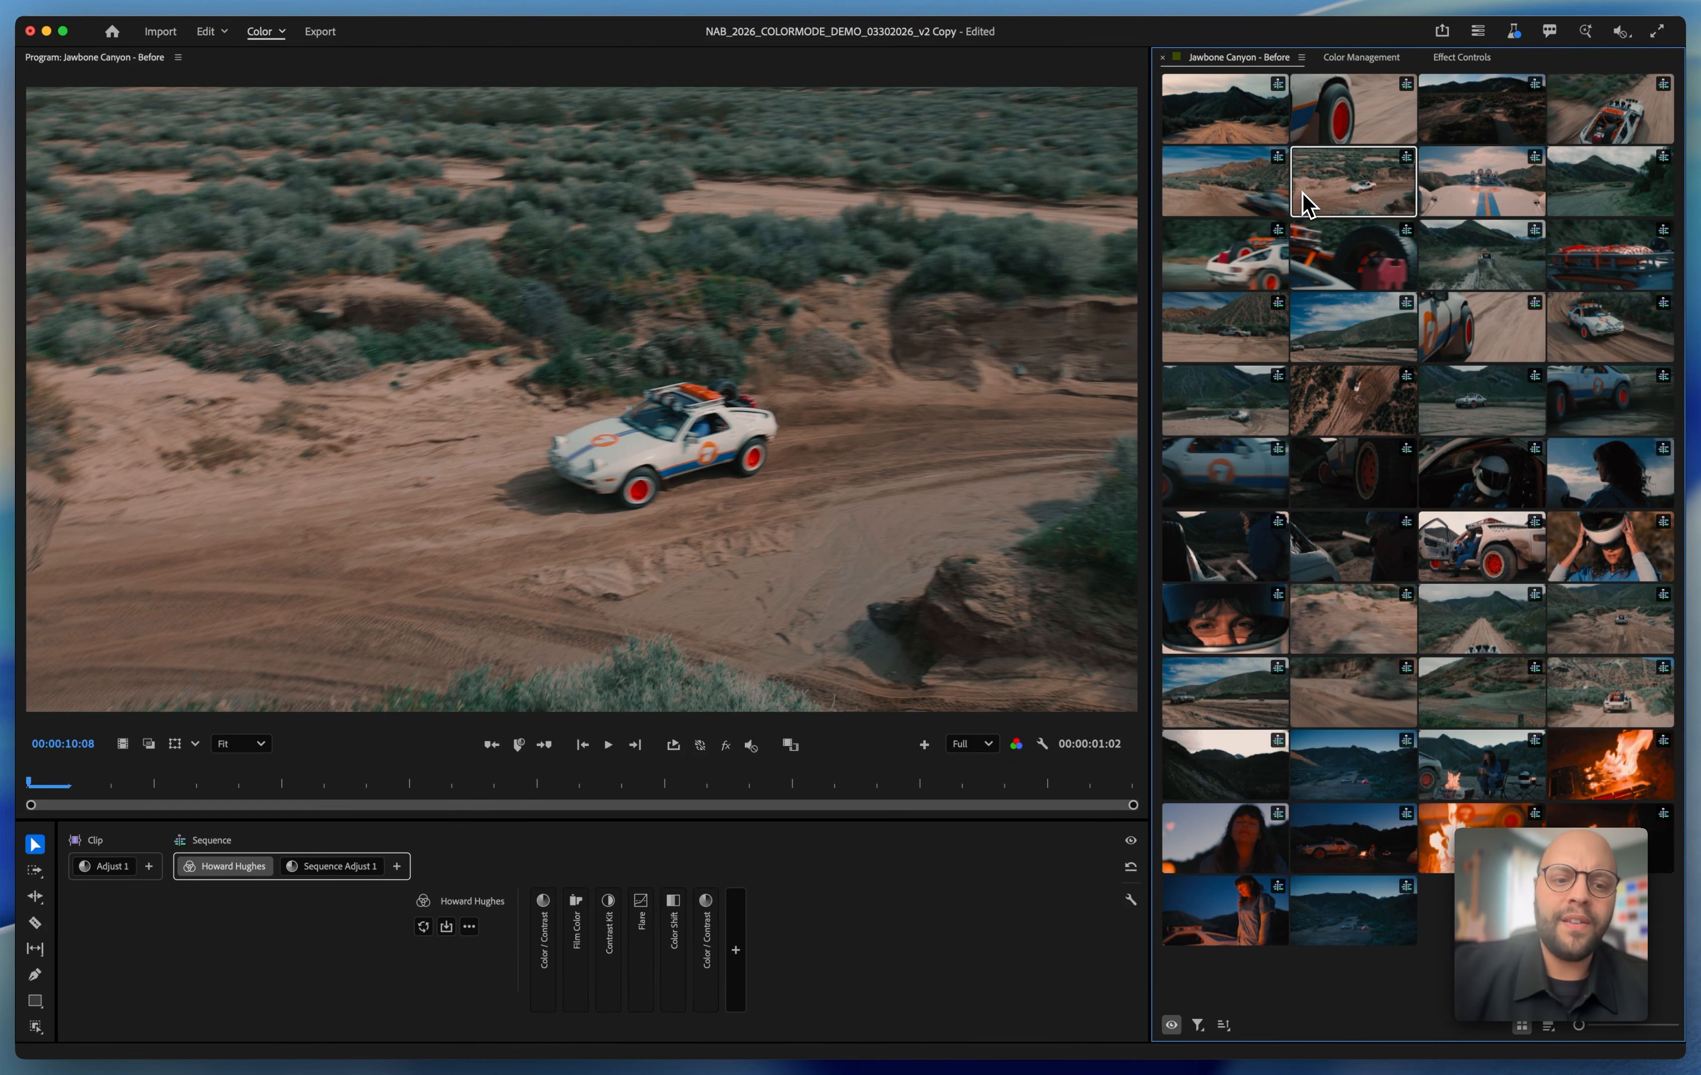
click(324, 867)
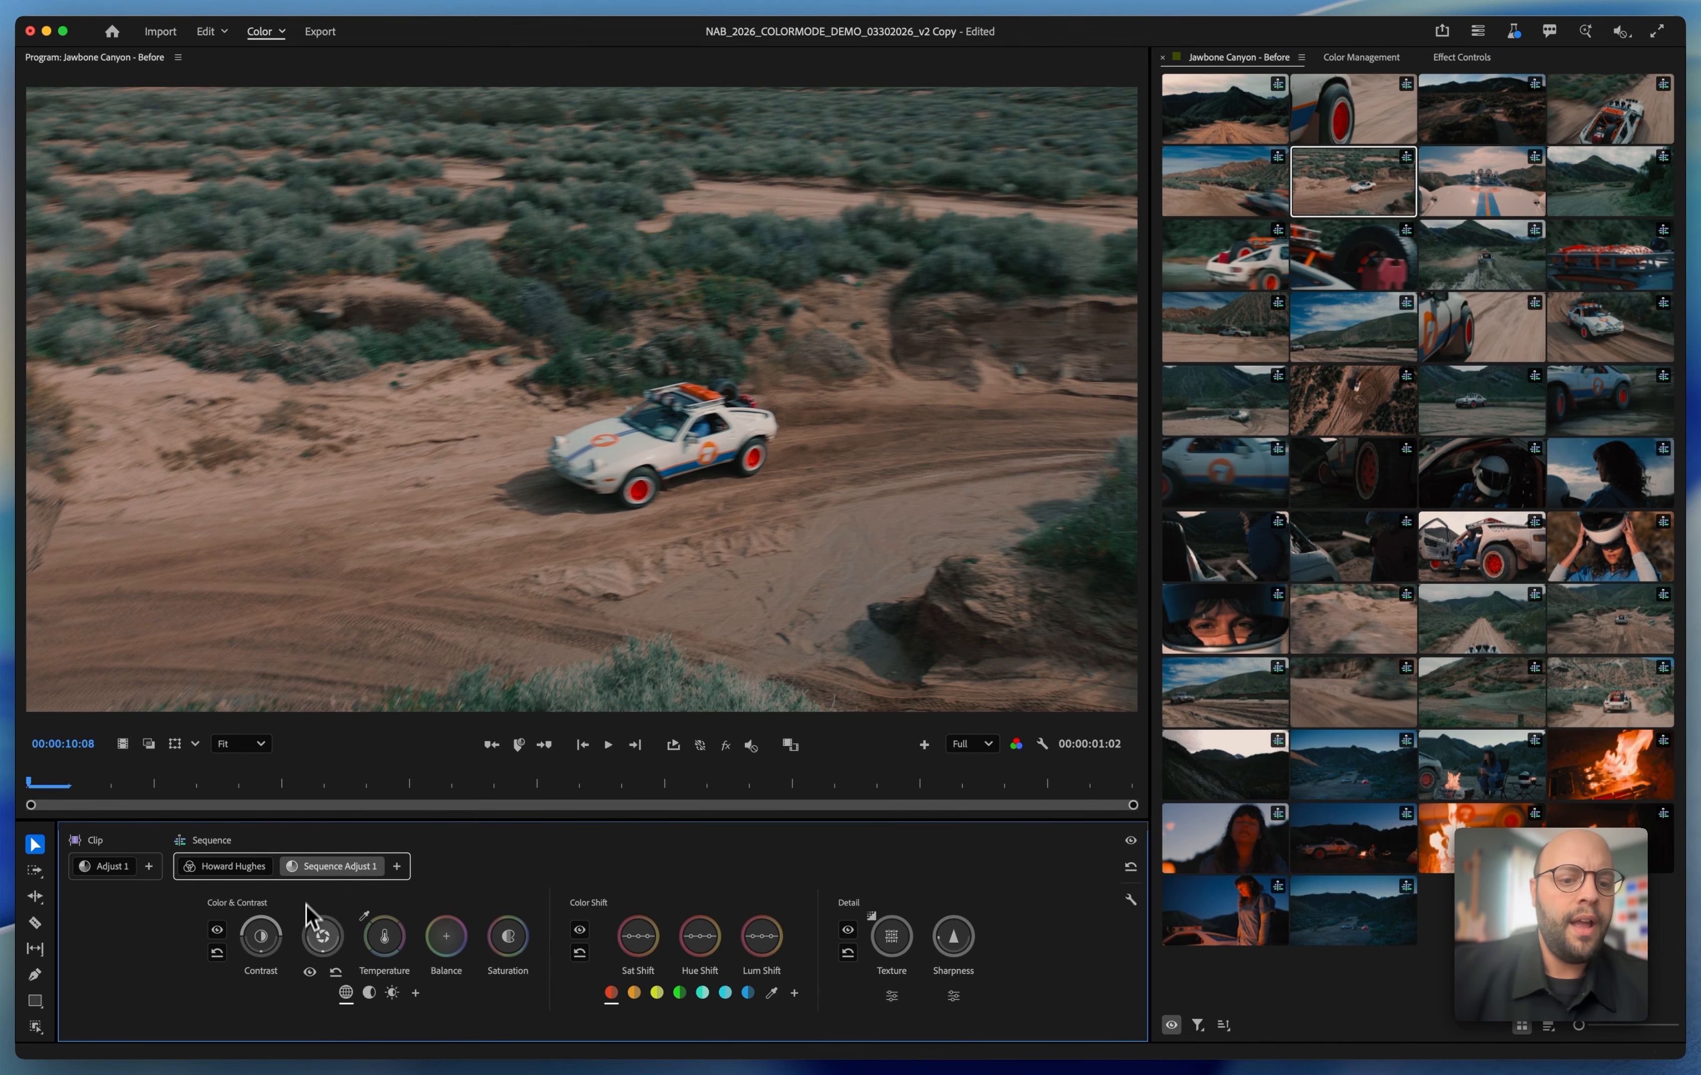
drag(322, 933, 323, 933)
mouse_move(389, 989)
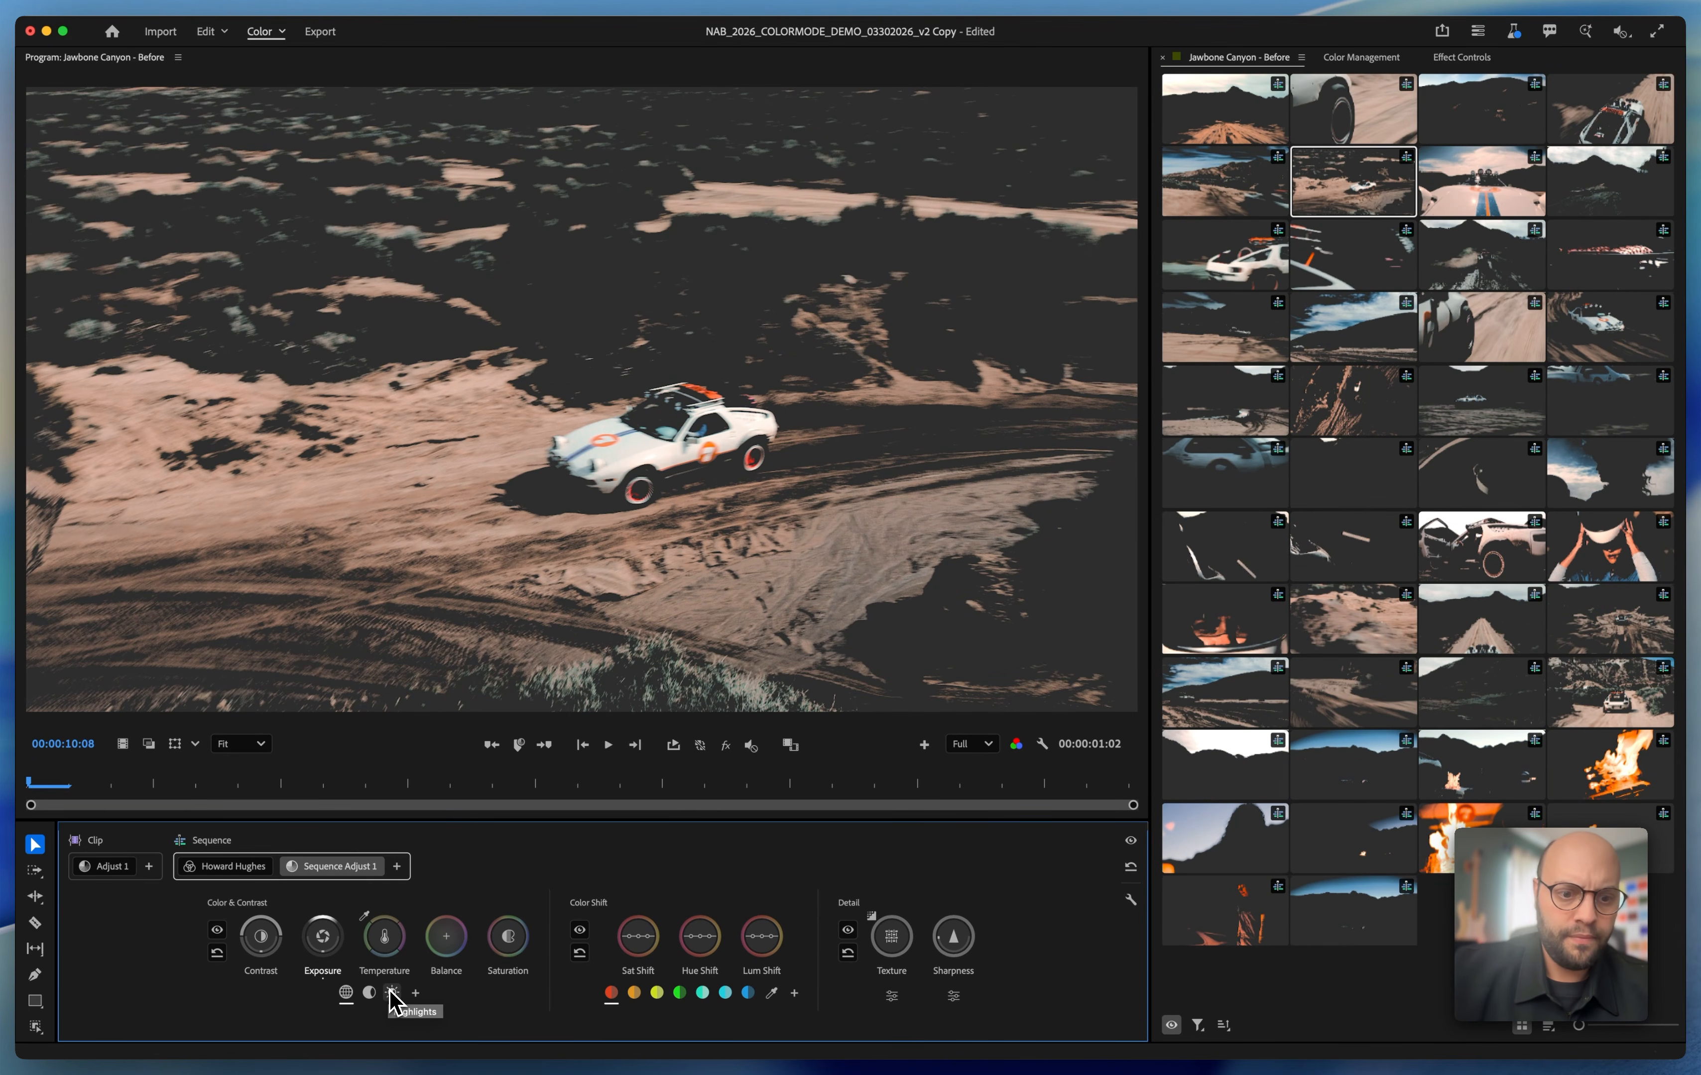
click(392, 993)
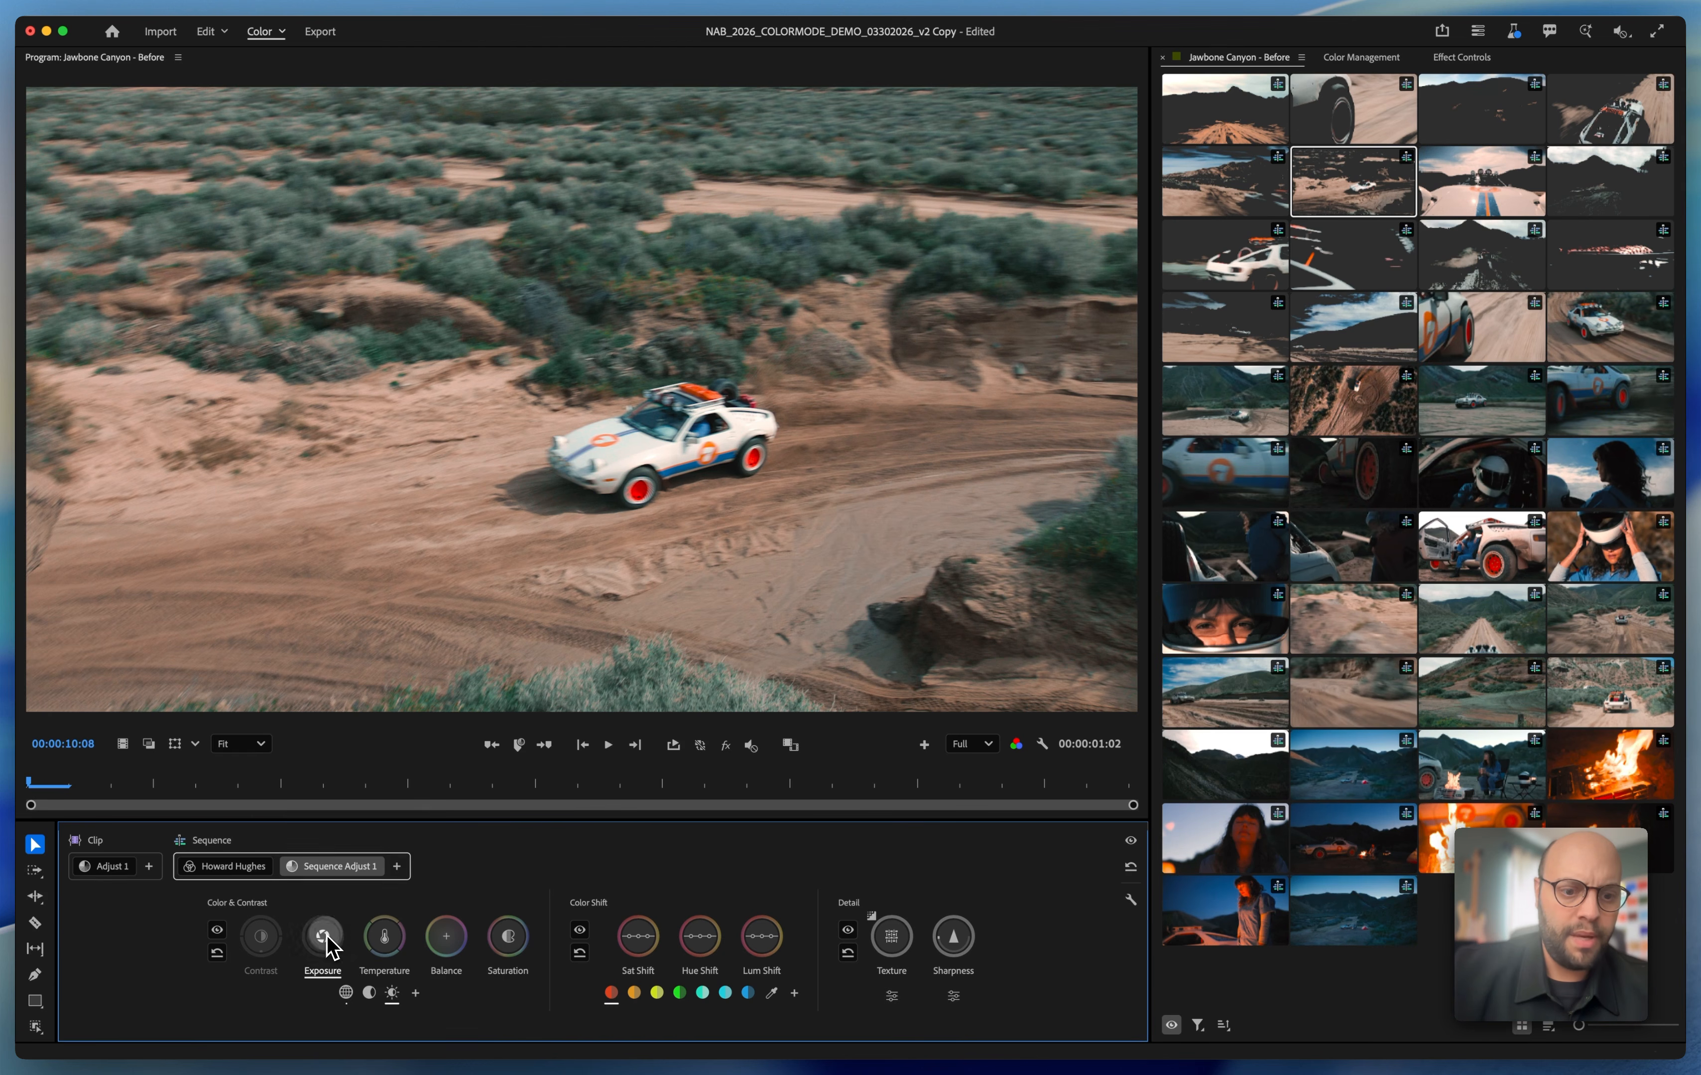
drag(329, 946, 329, 946)
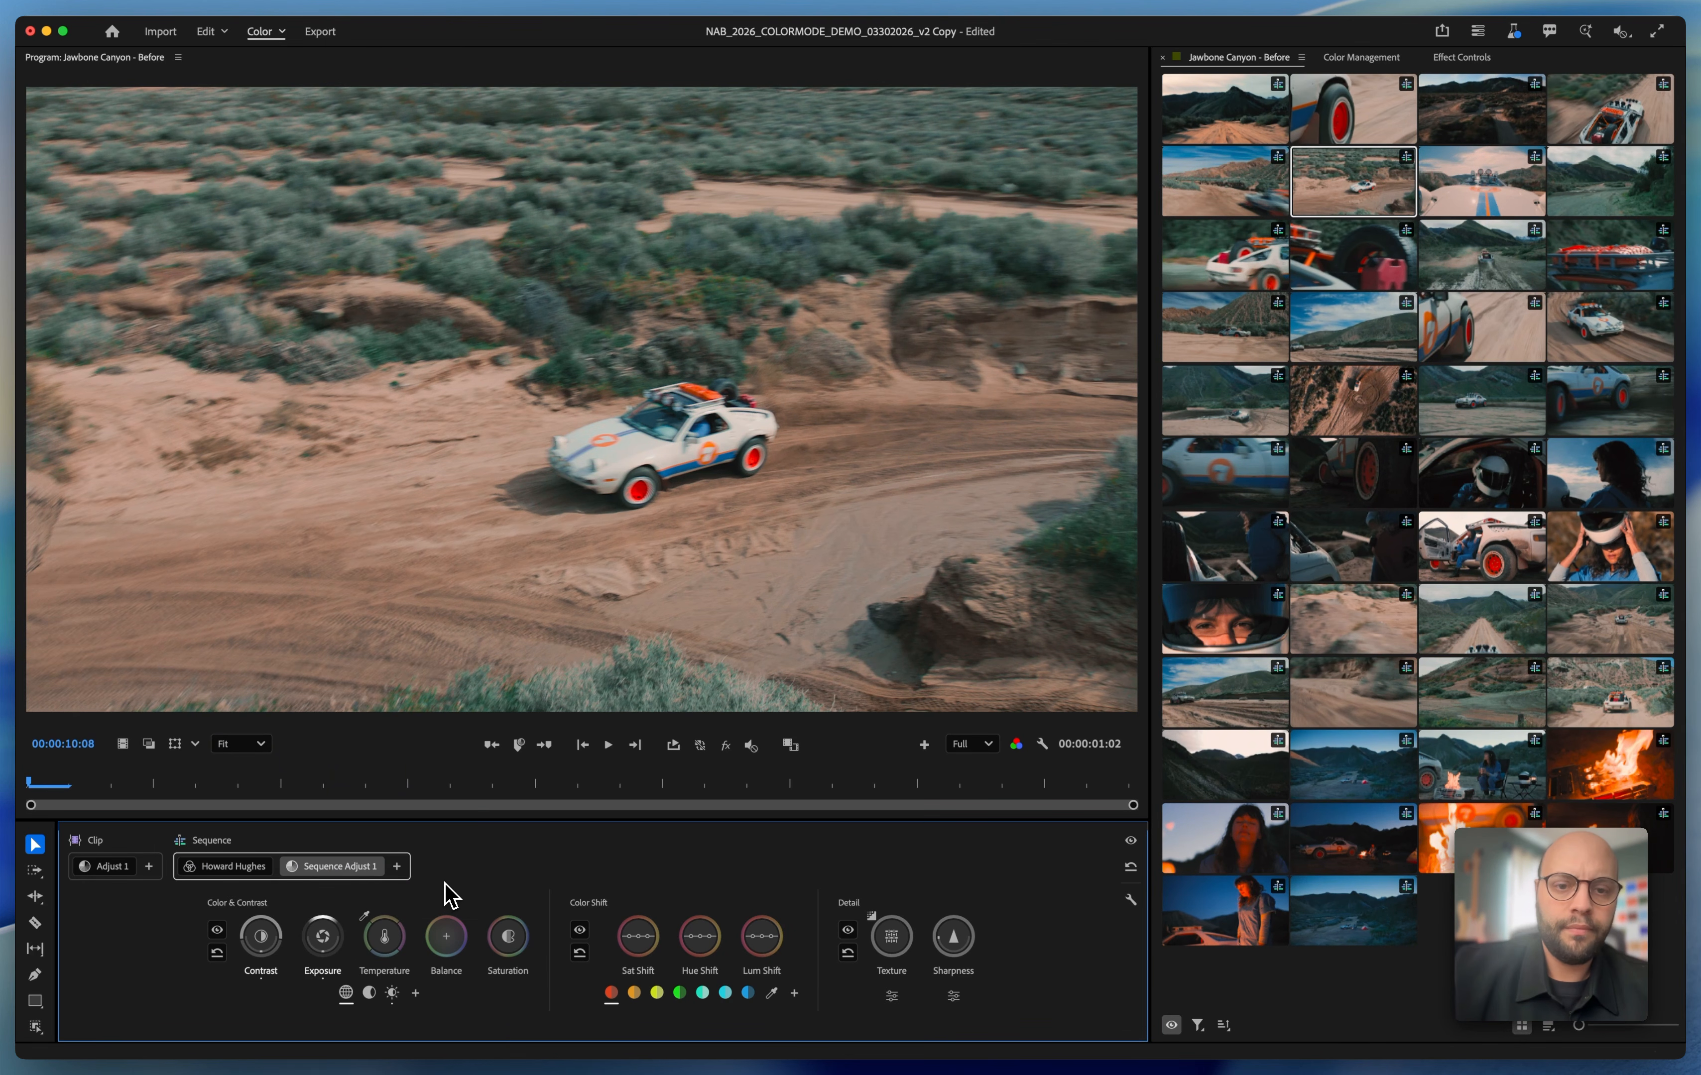
Advance to the car hood clip and raise the highlights exposure in its clip adjustment, fine-tuning the highlights temperature and balance
key(space)
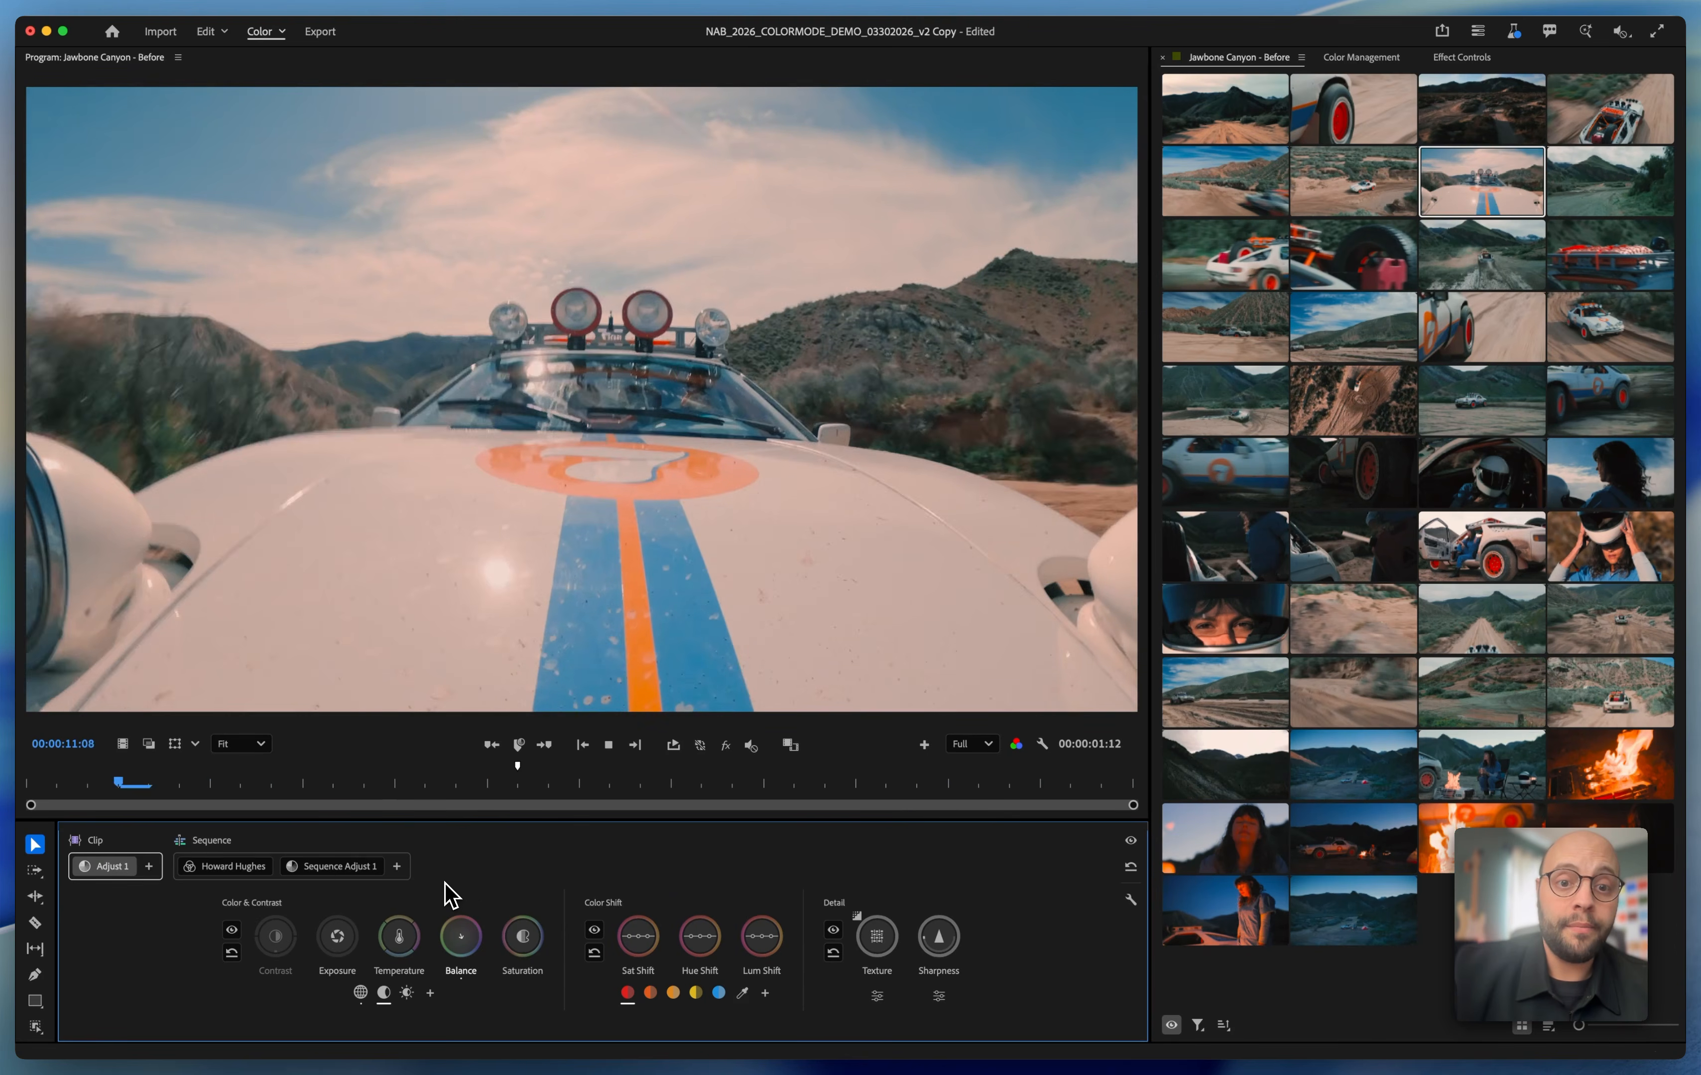
key(space)
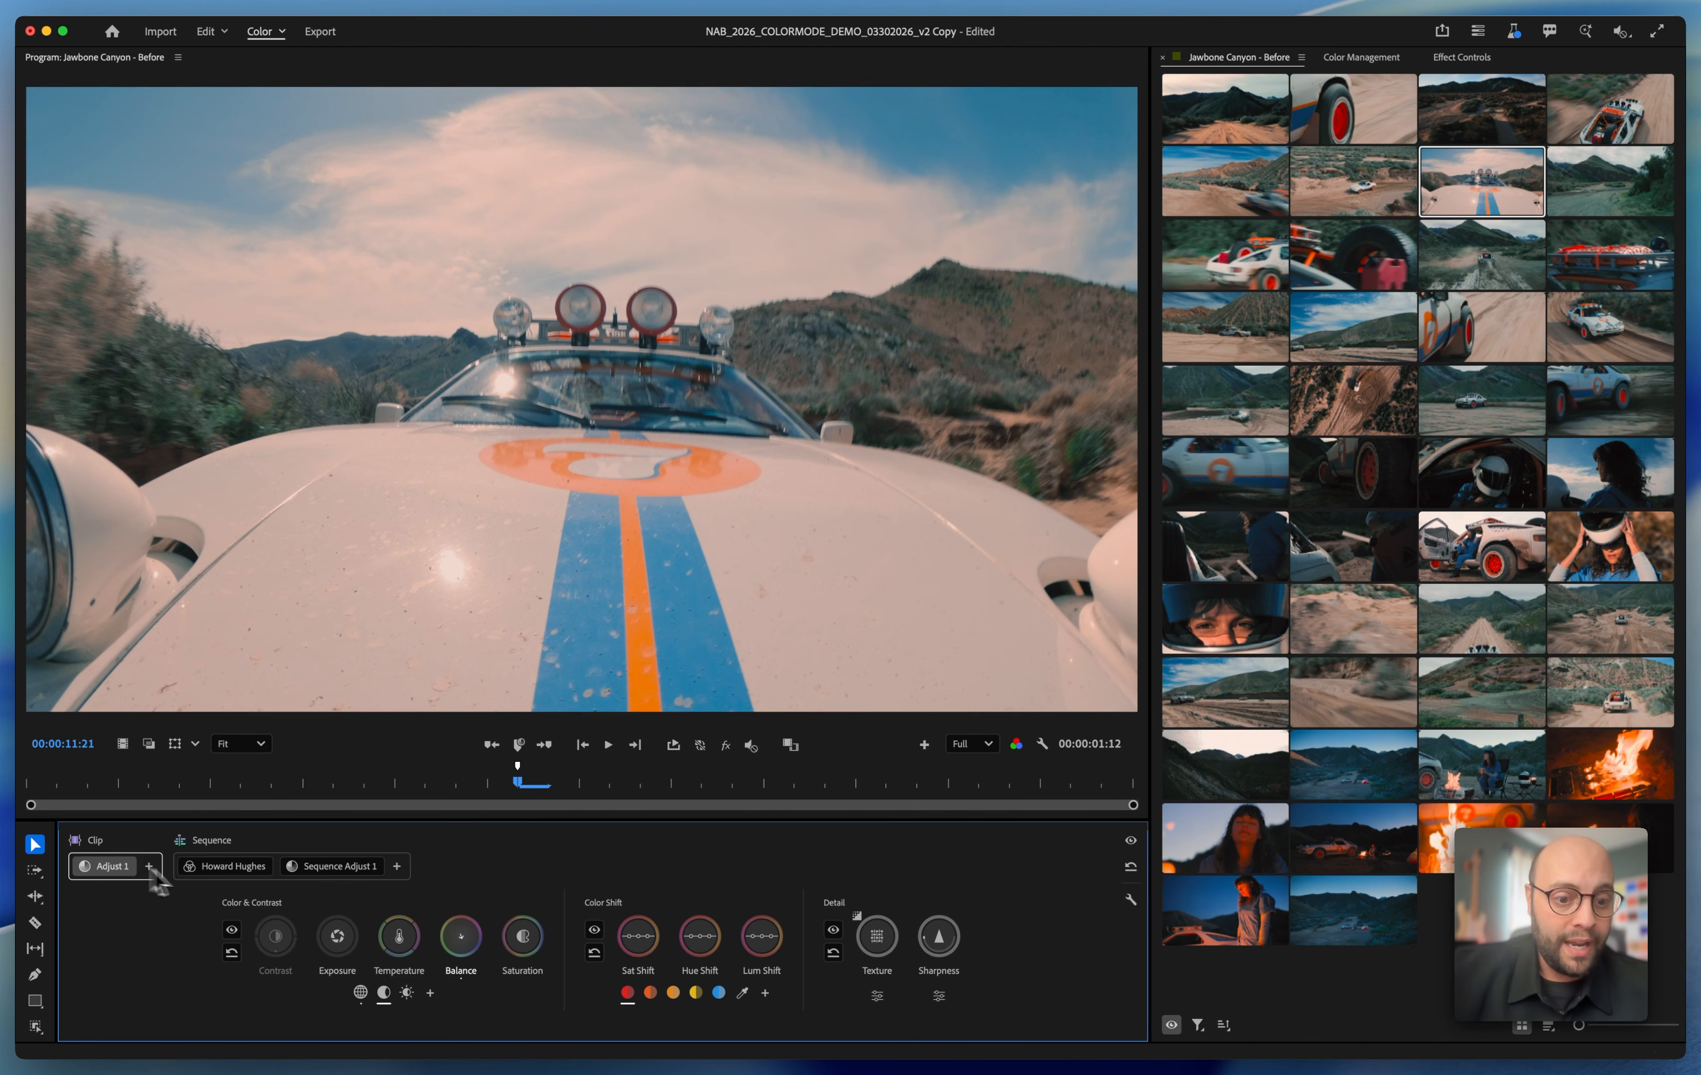
click(406, 994)
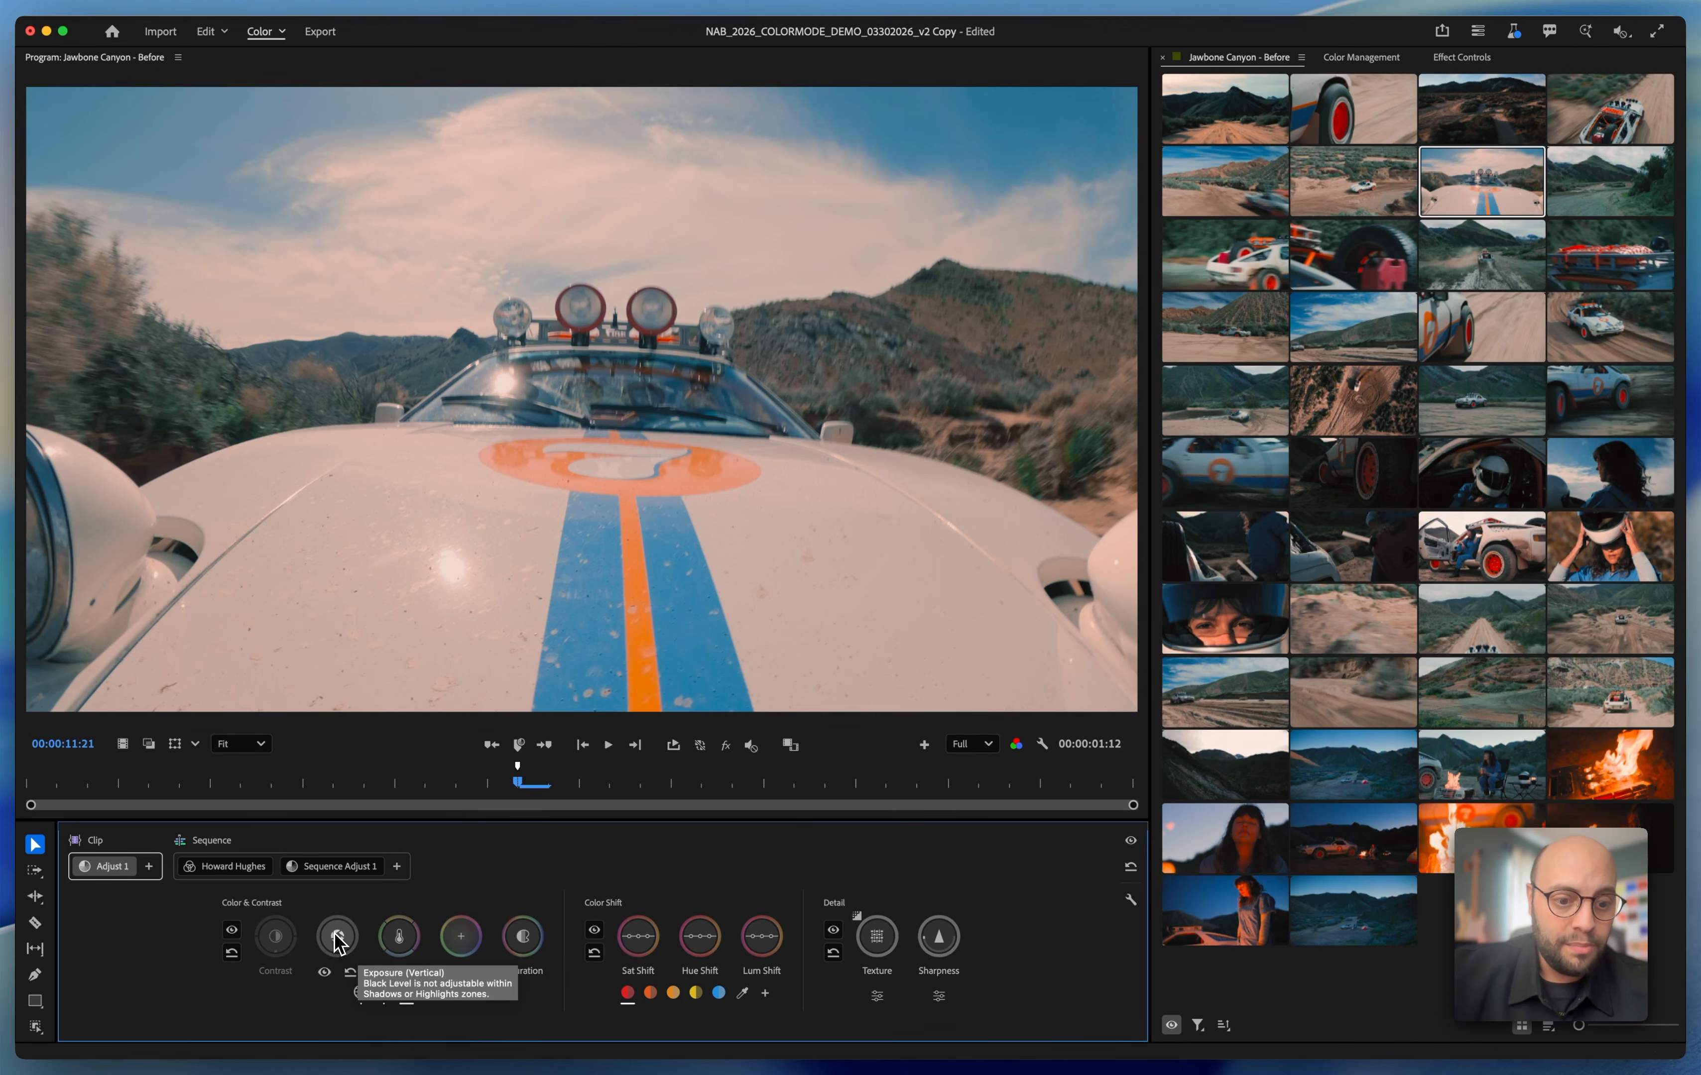
drag(337, 936, 338, 937)
click(399, 946)
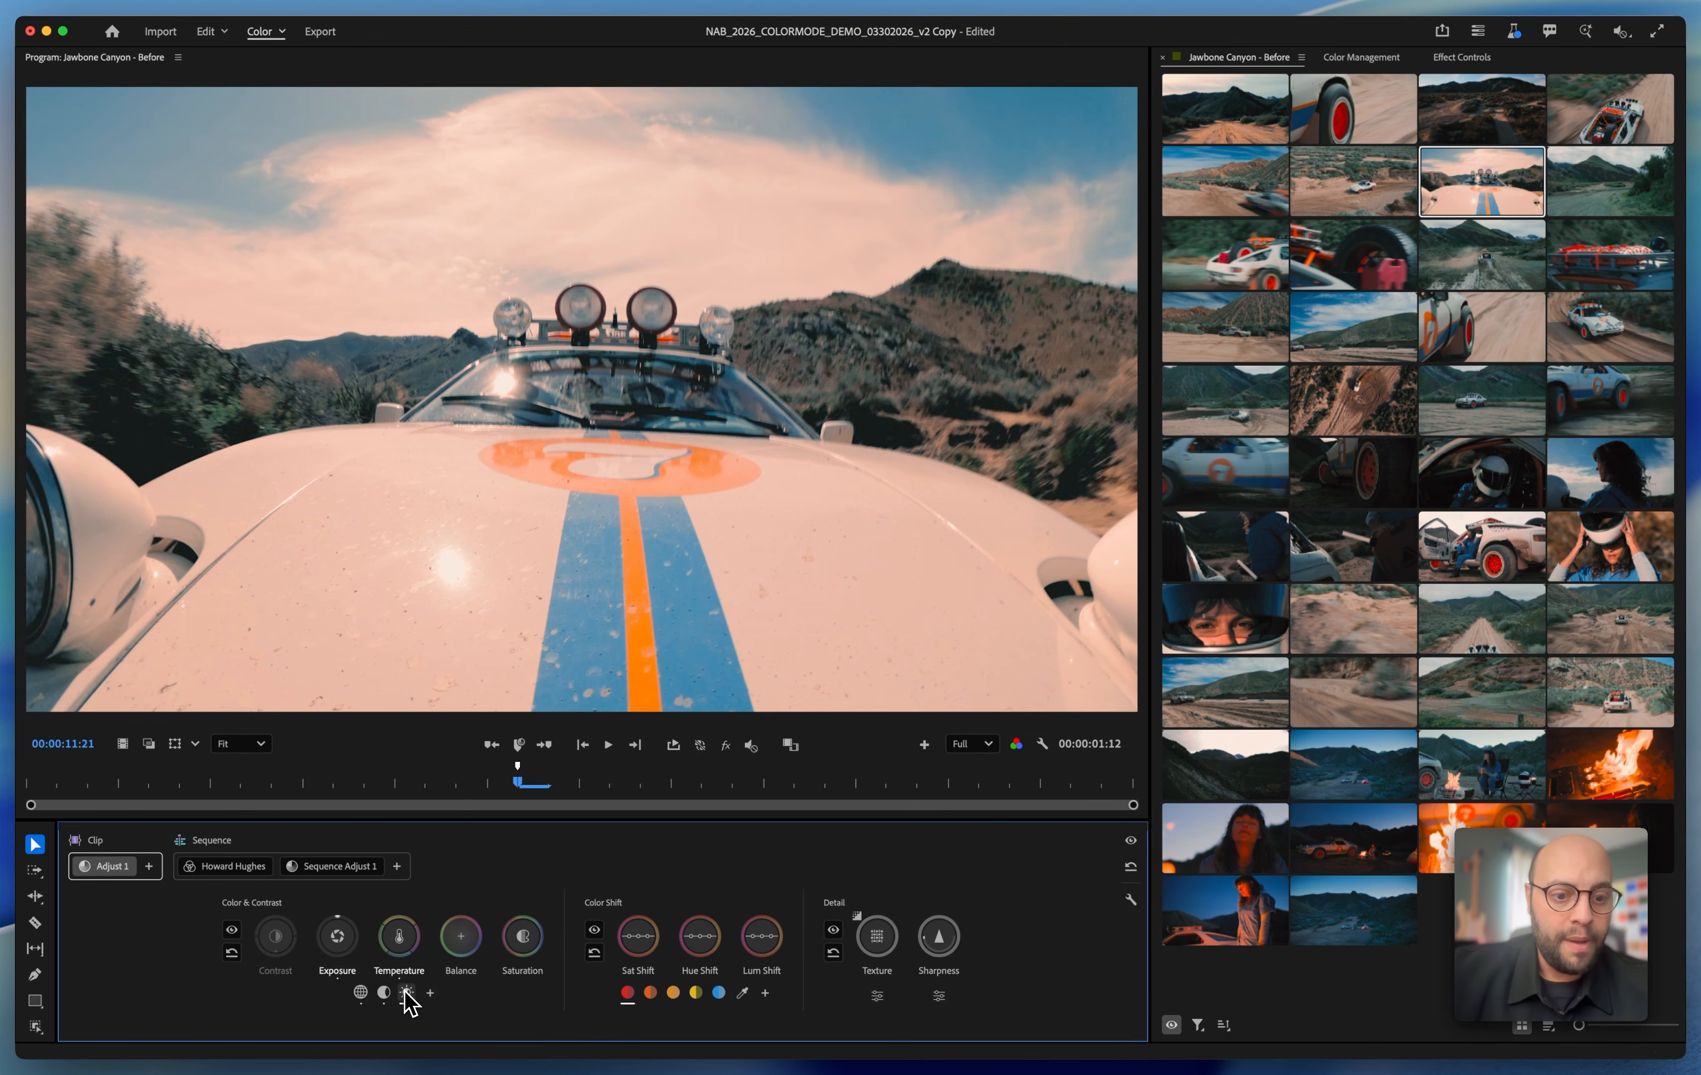
click(460, 943)
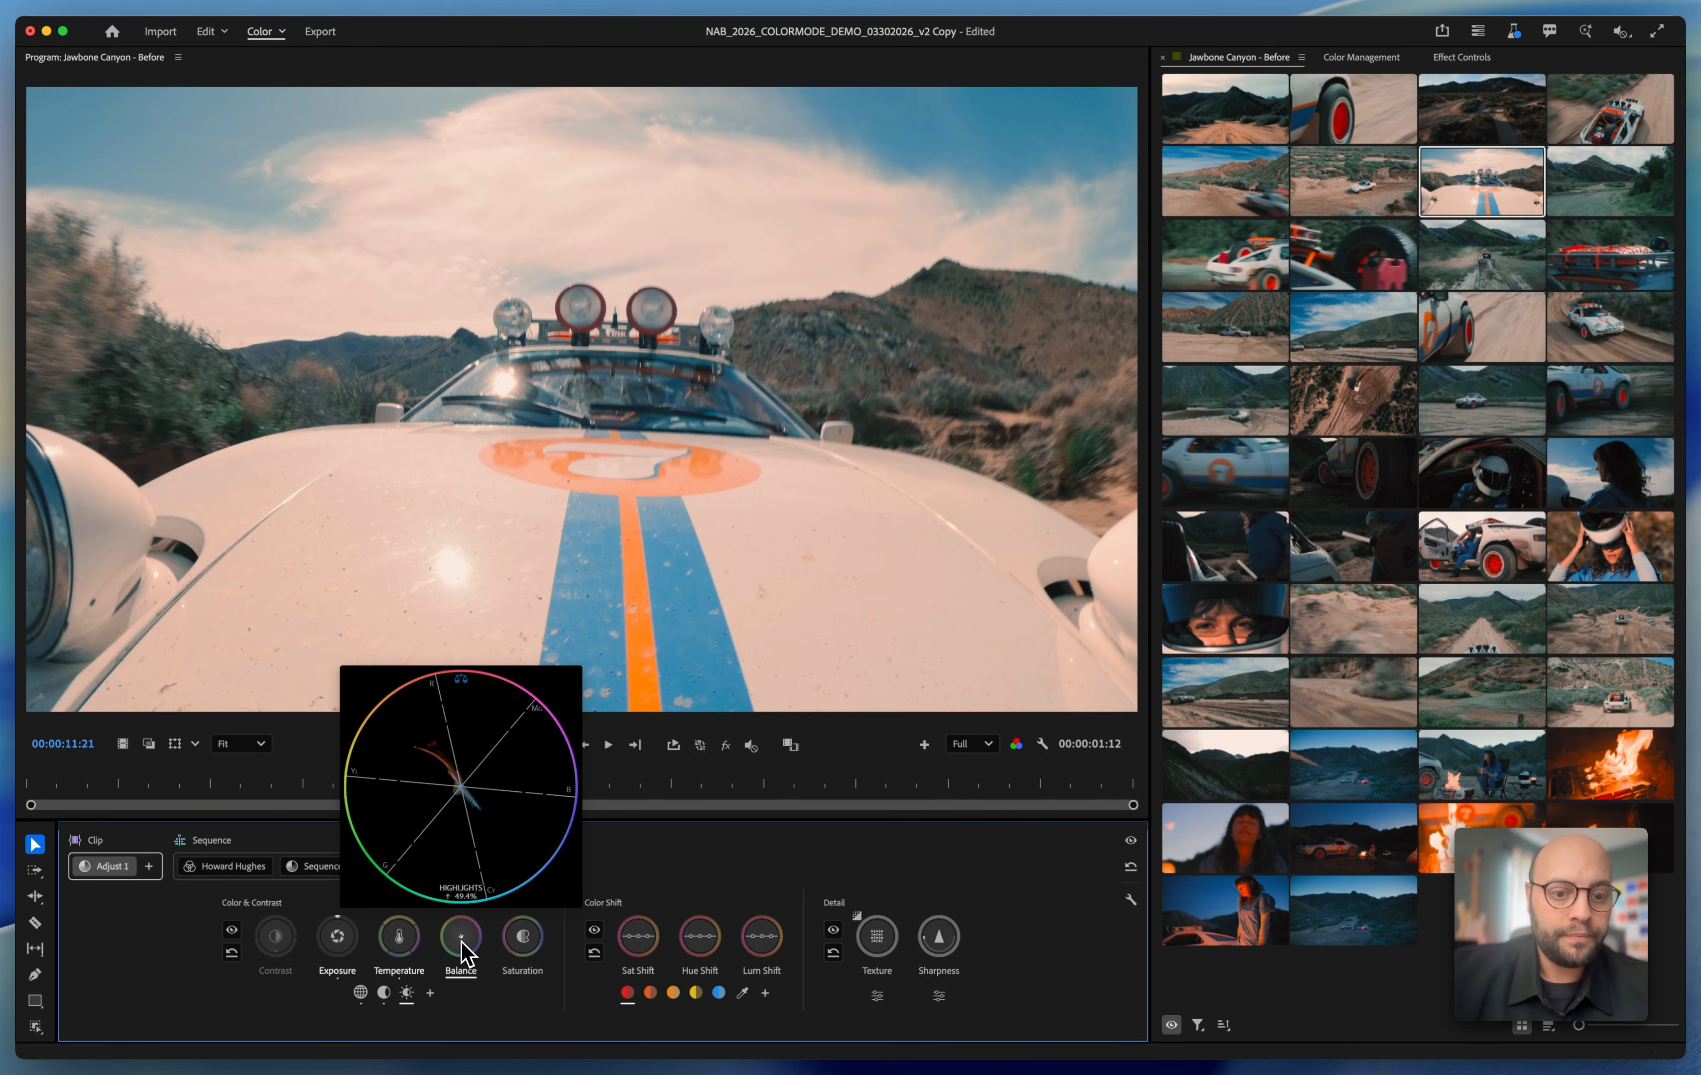
Adjust the car hood clip's overall saturation and refine the colour balance of its shadows
click(361, 993)
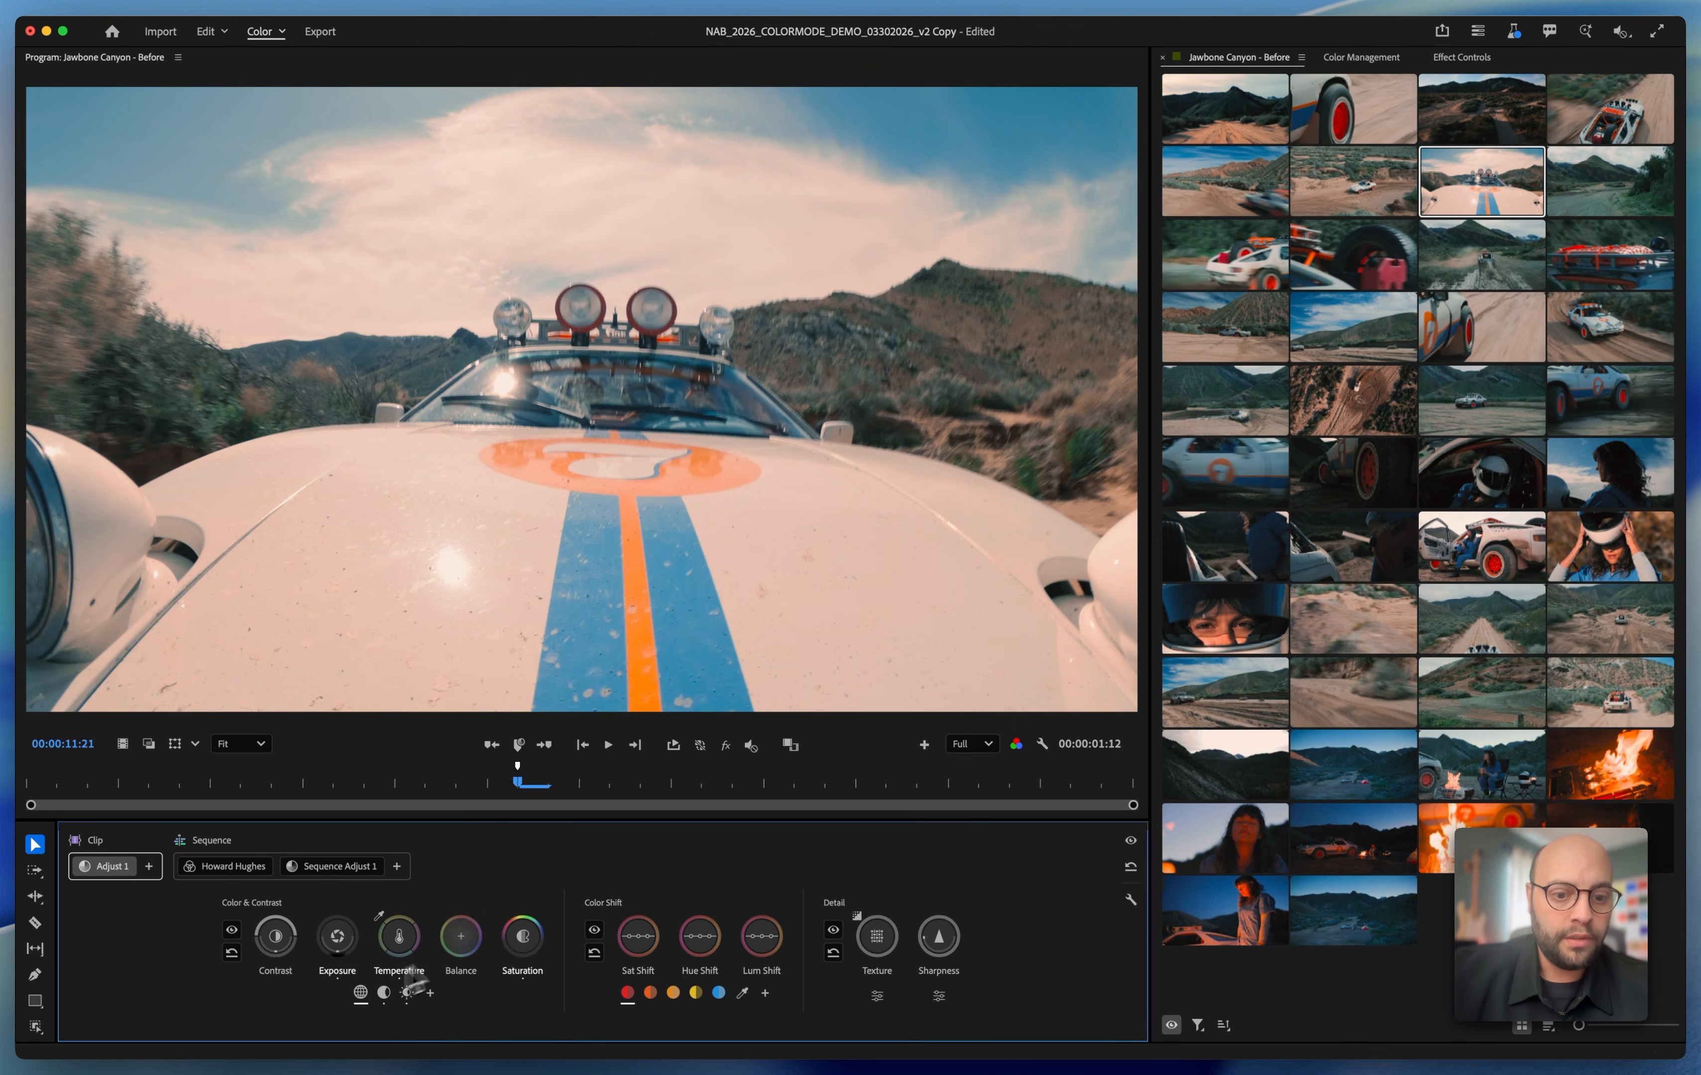
click(524, 940)
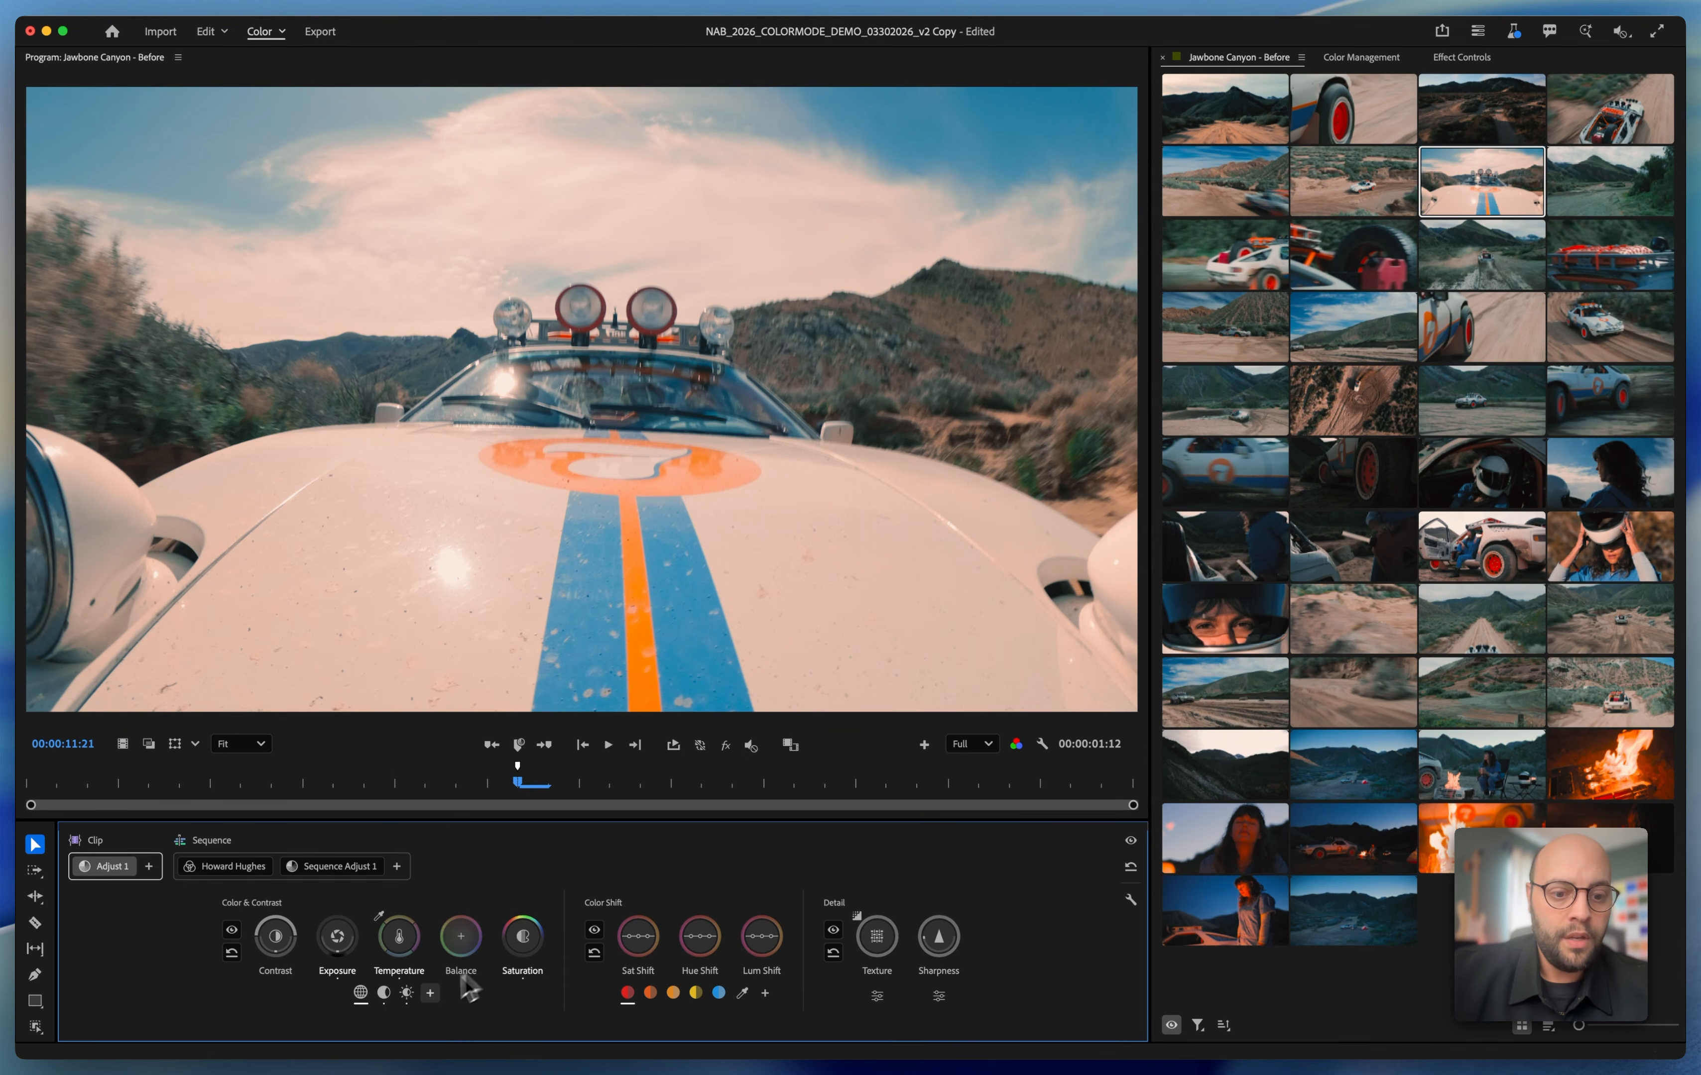
click(384, 992)
click(464, 945)
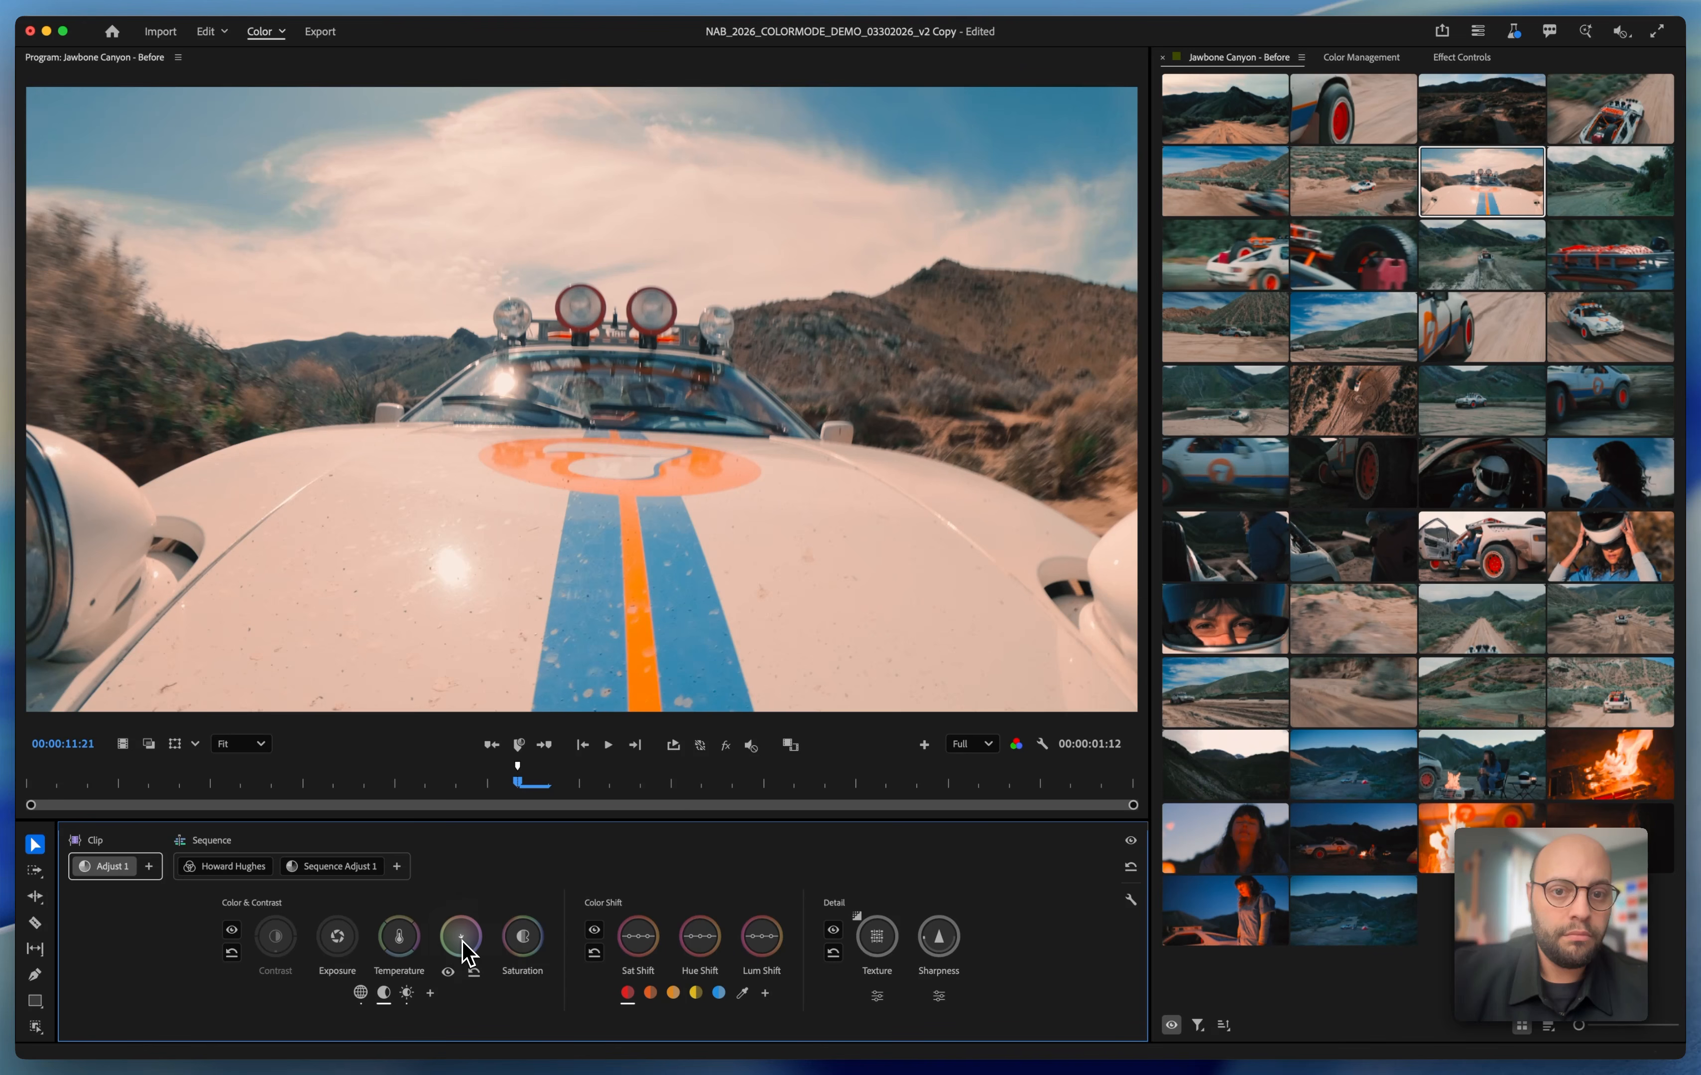
Play through the green-hill road and car rear clips, and replay the clip looking down on the car's open back
key(space)
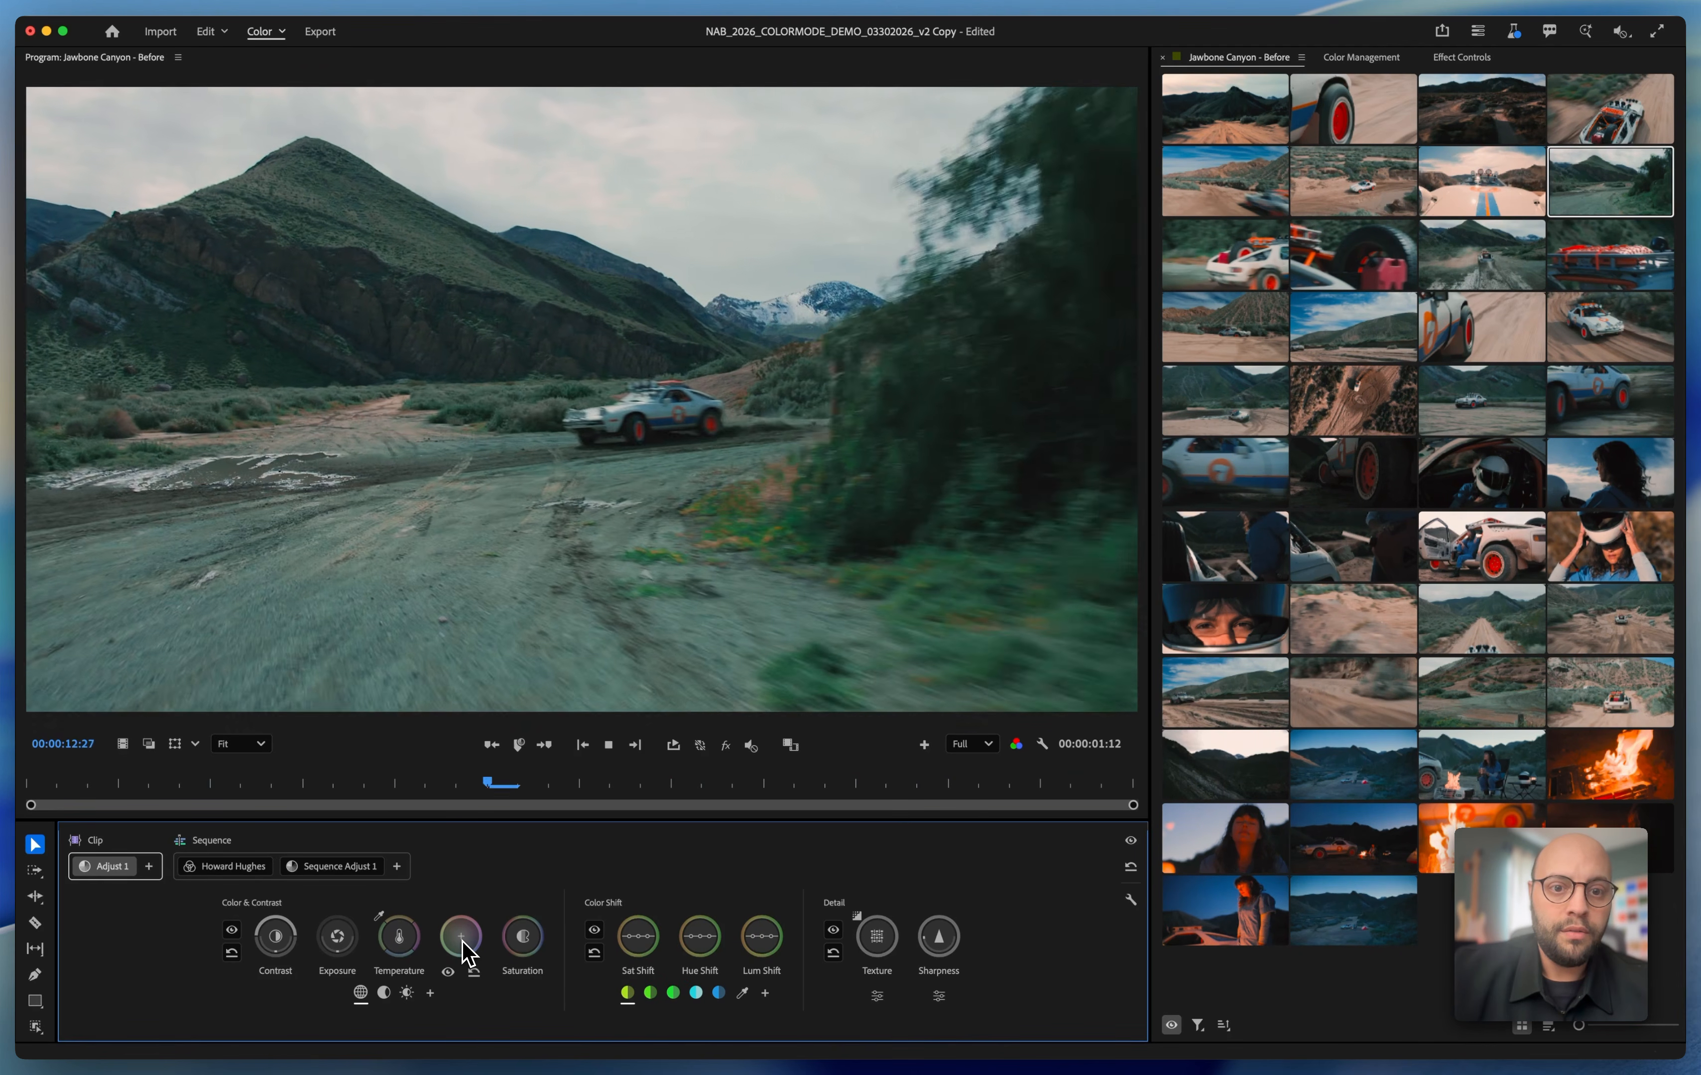
key(space)
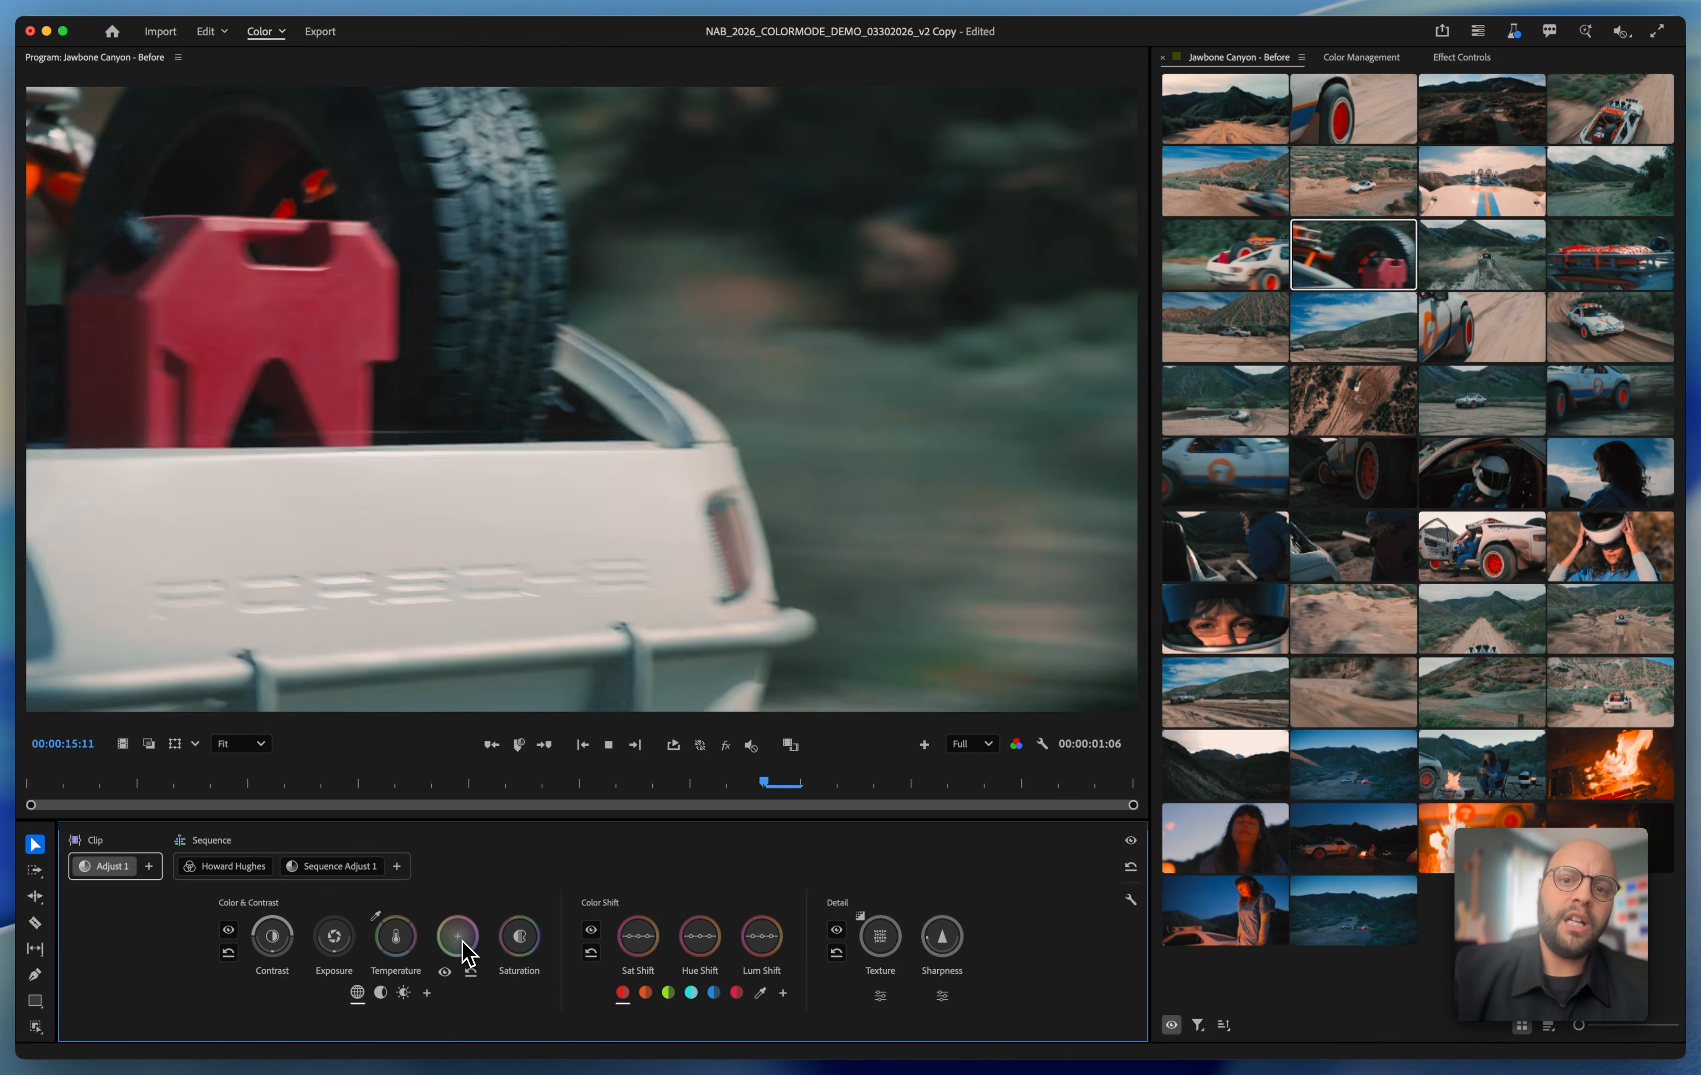
key(space)
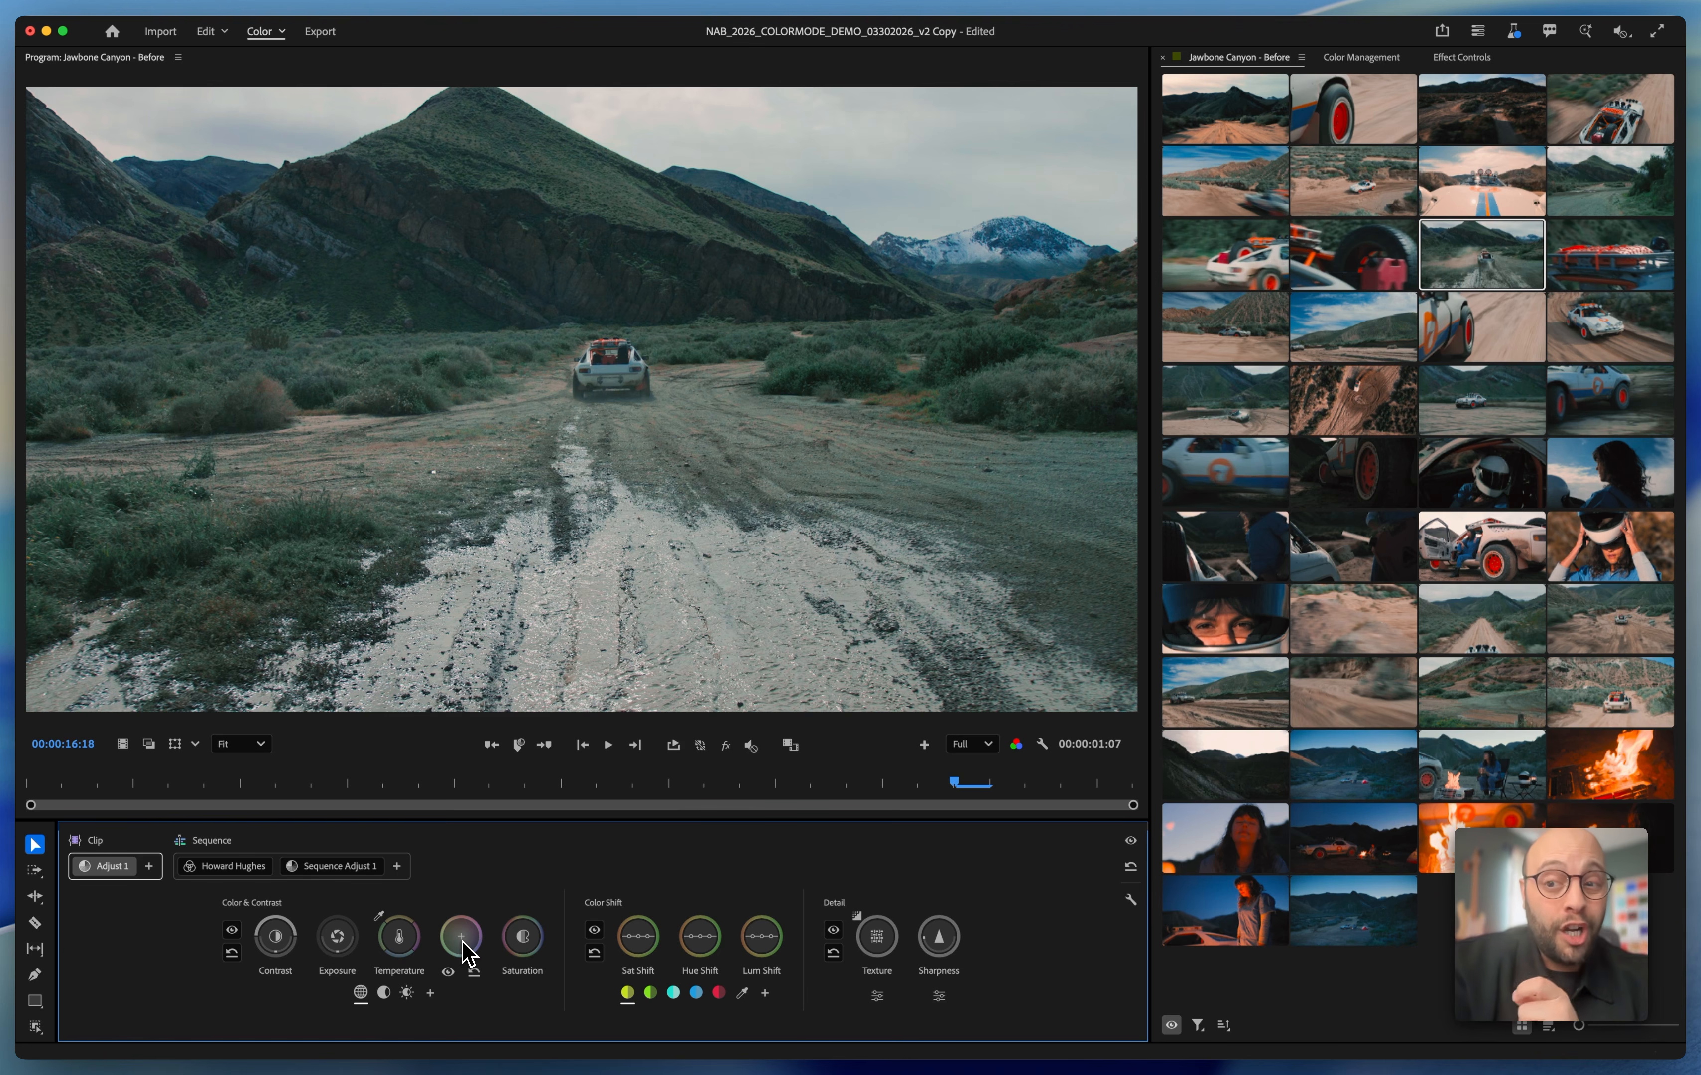
click(1571, 100)
key(space)
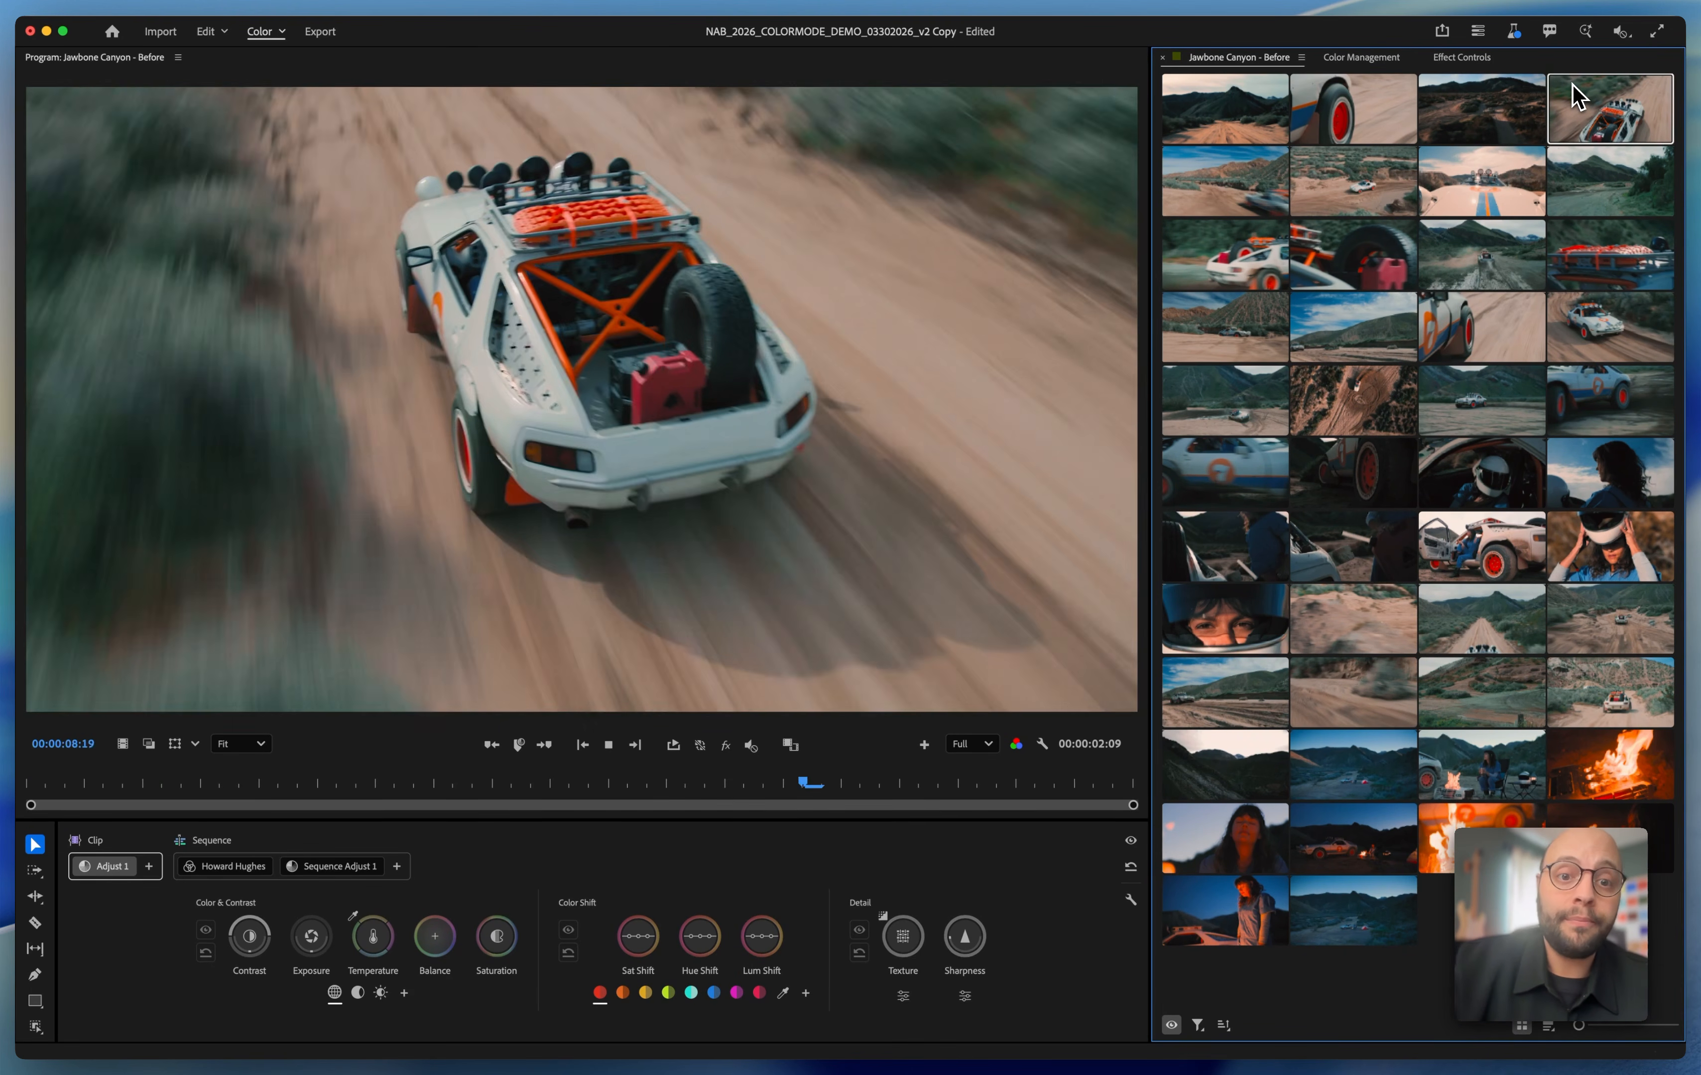
Select the five consecutive clips from the green-hill road shot to the red roof-rack shot and add an adjustment to them
click(1596, 192)
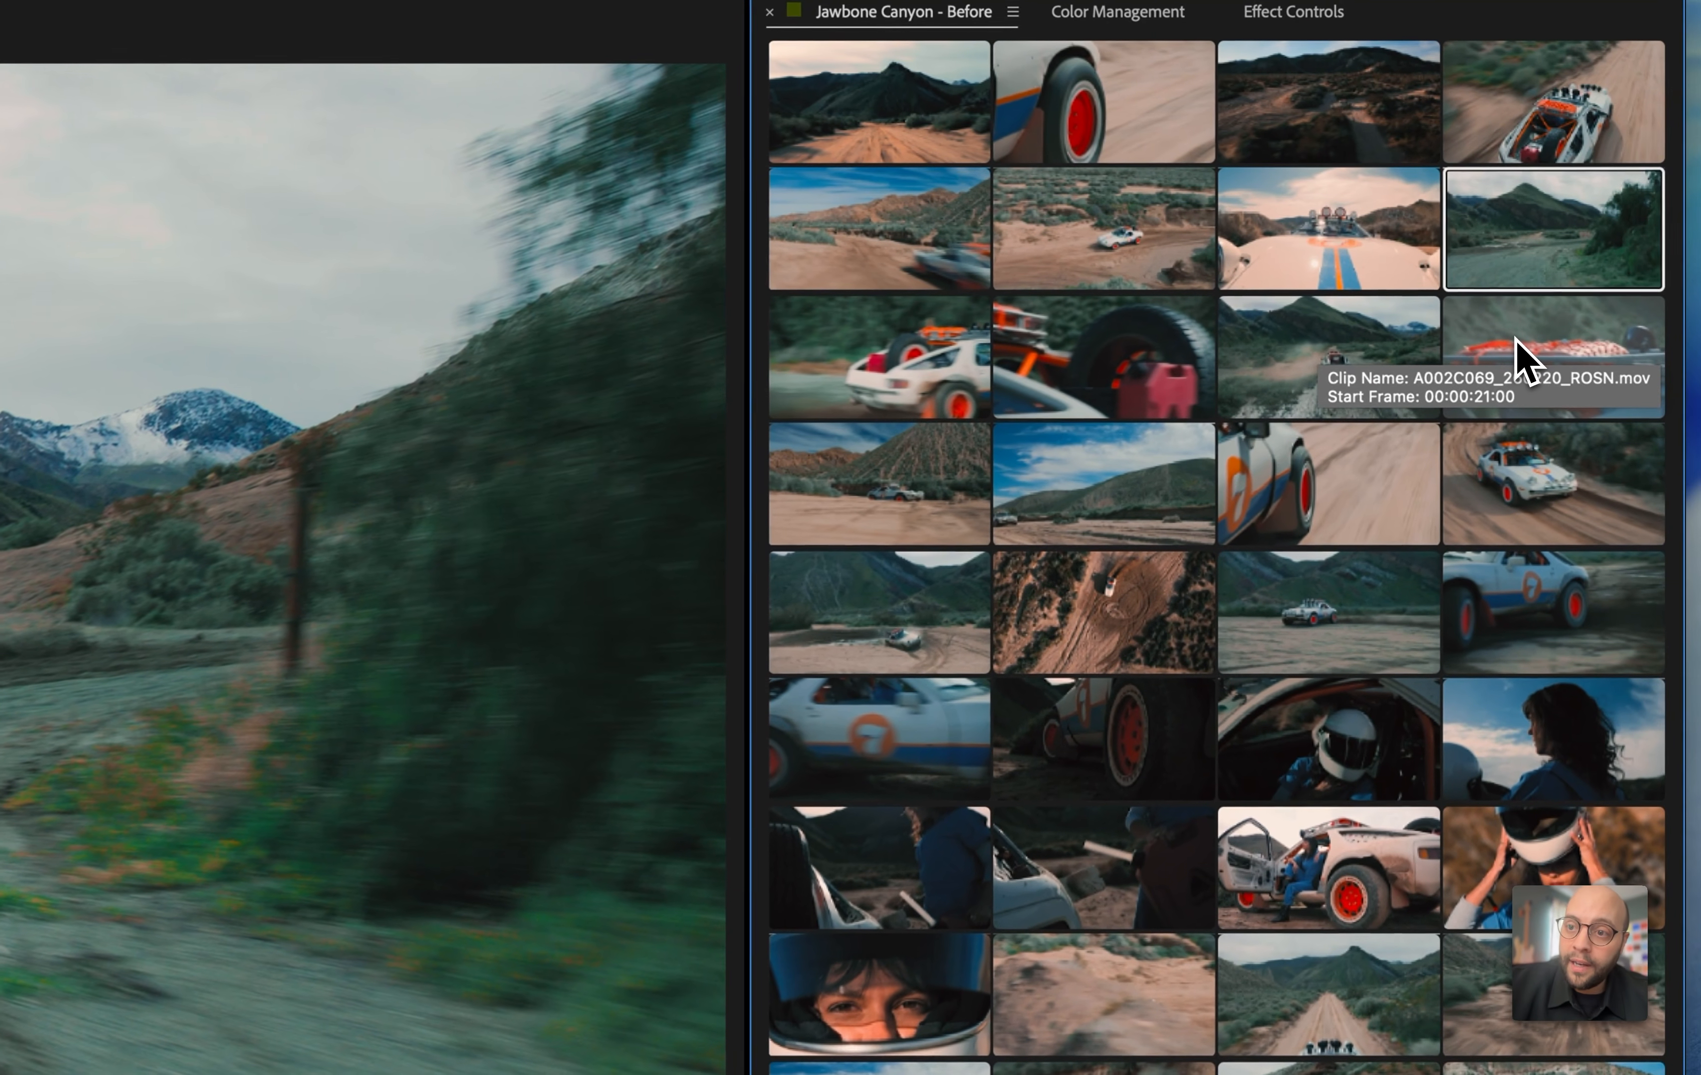
shift+click(1515, 340)
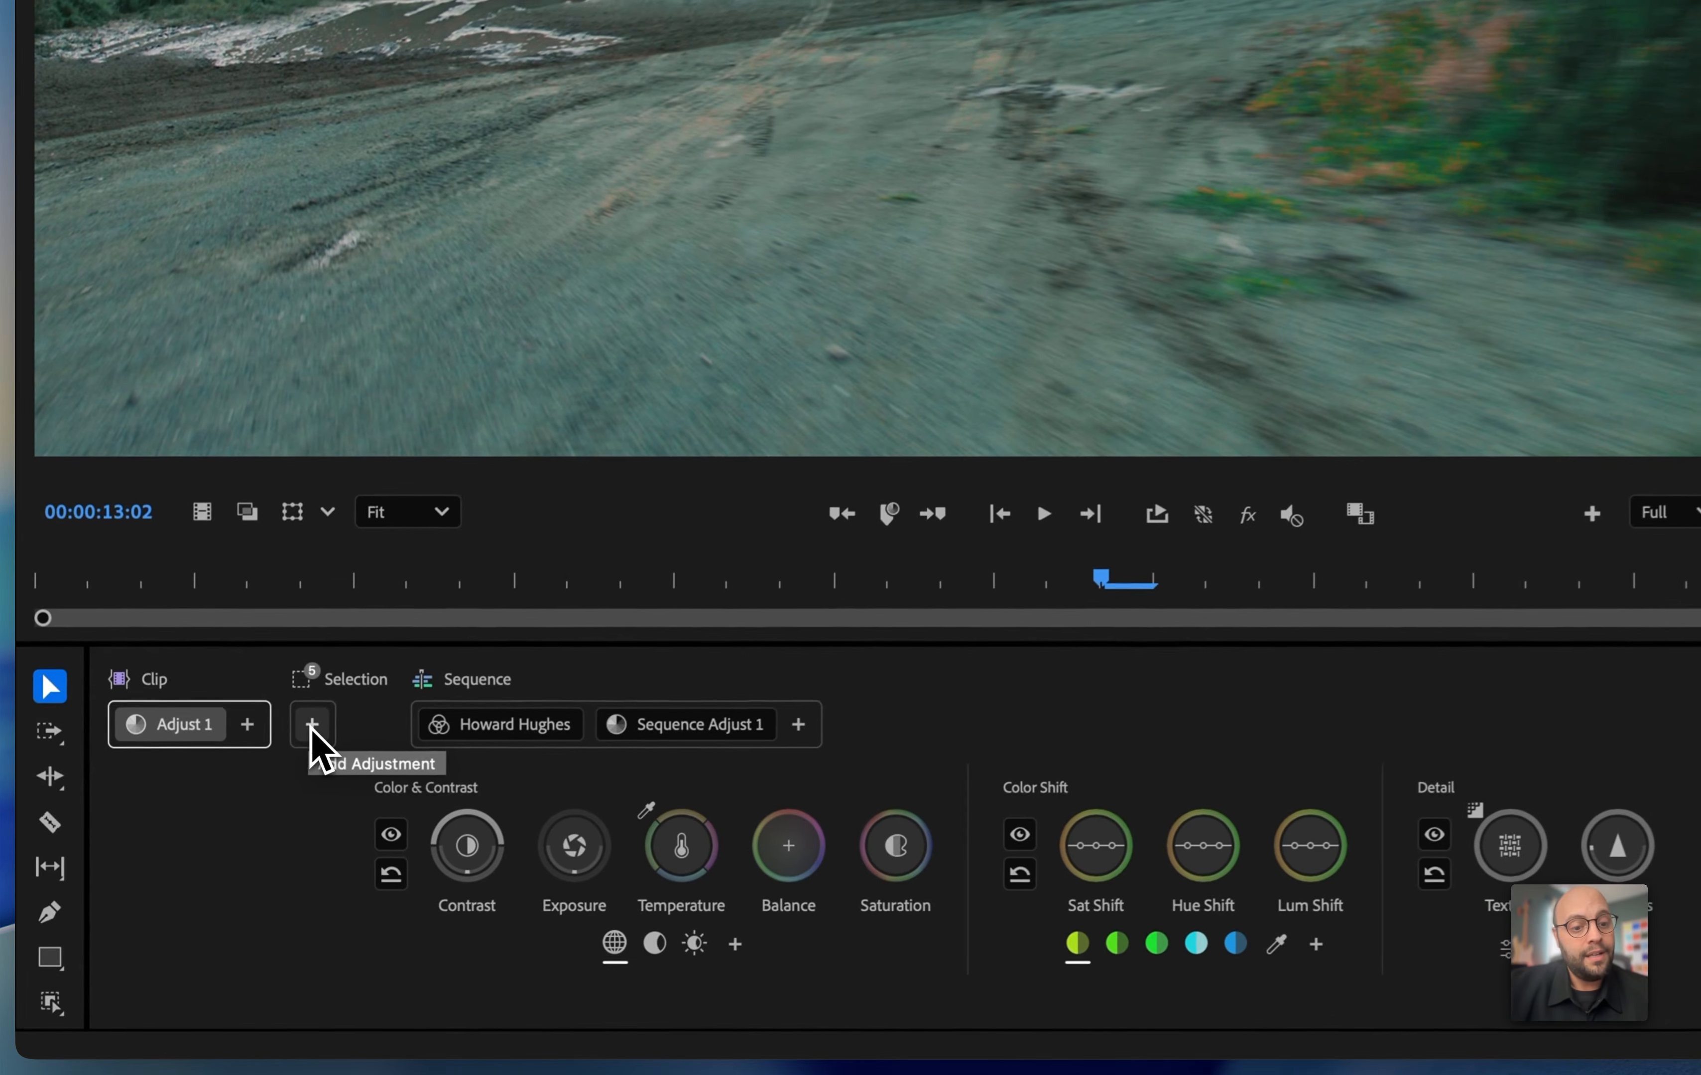
click(186, 867)
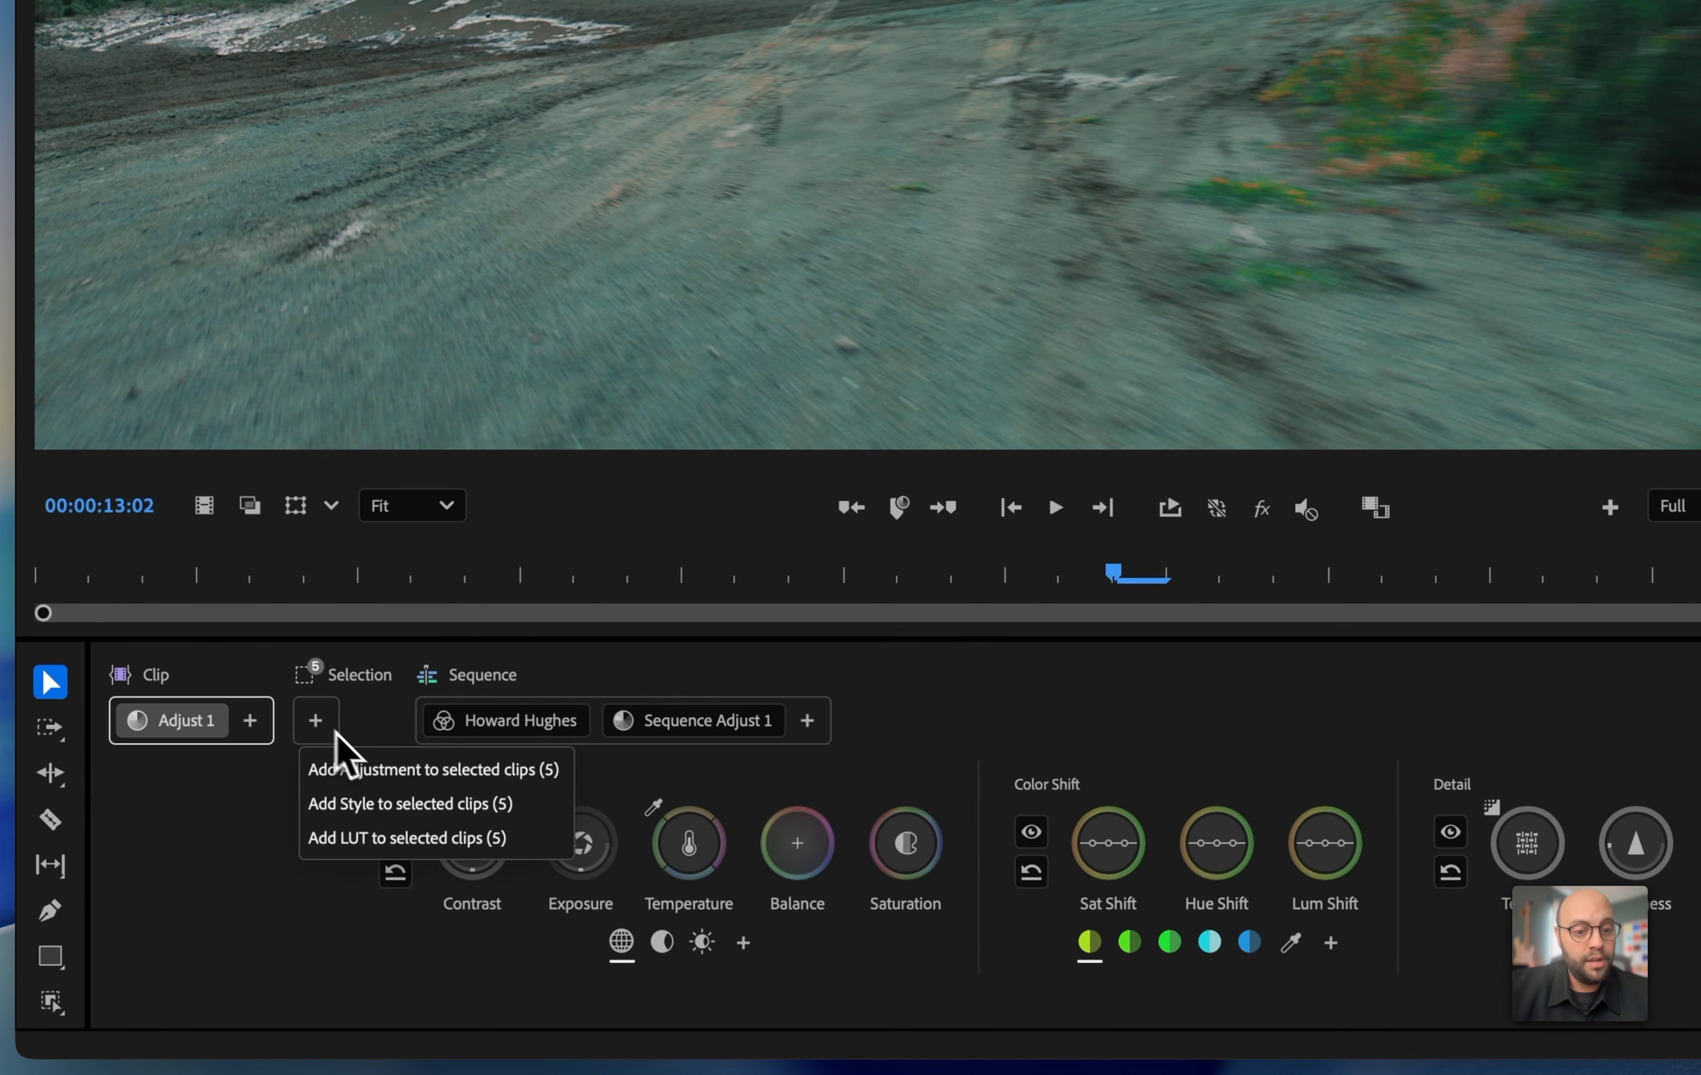
click(396, 770)
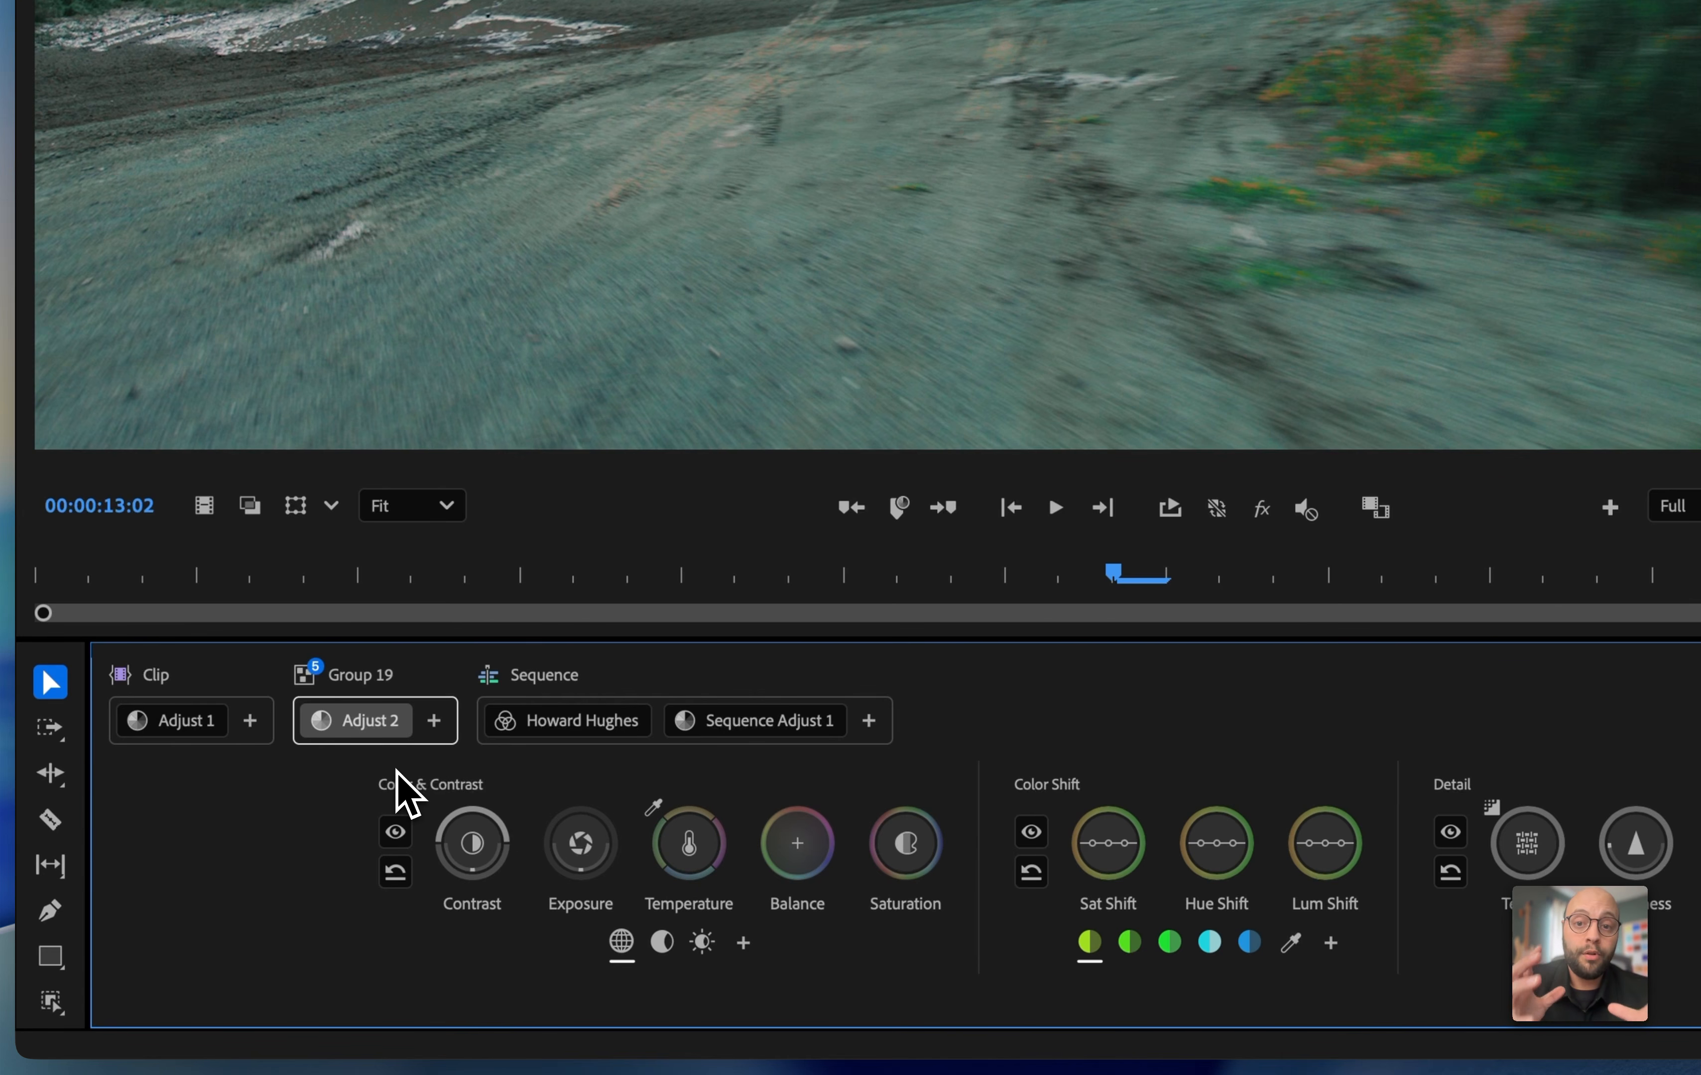
Rename the five-clip group as "Afternooon Car Shots" and its adjustment as "General Balance"
double_click(359, 679)
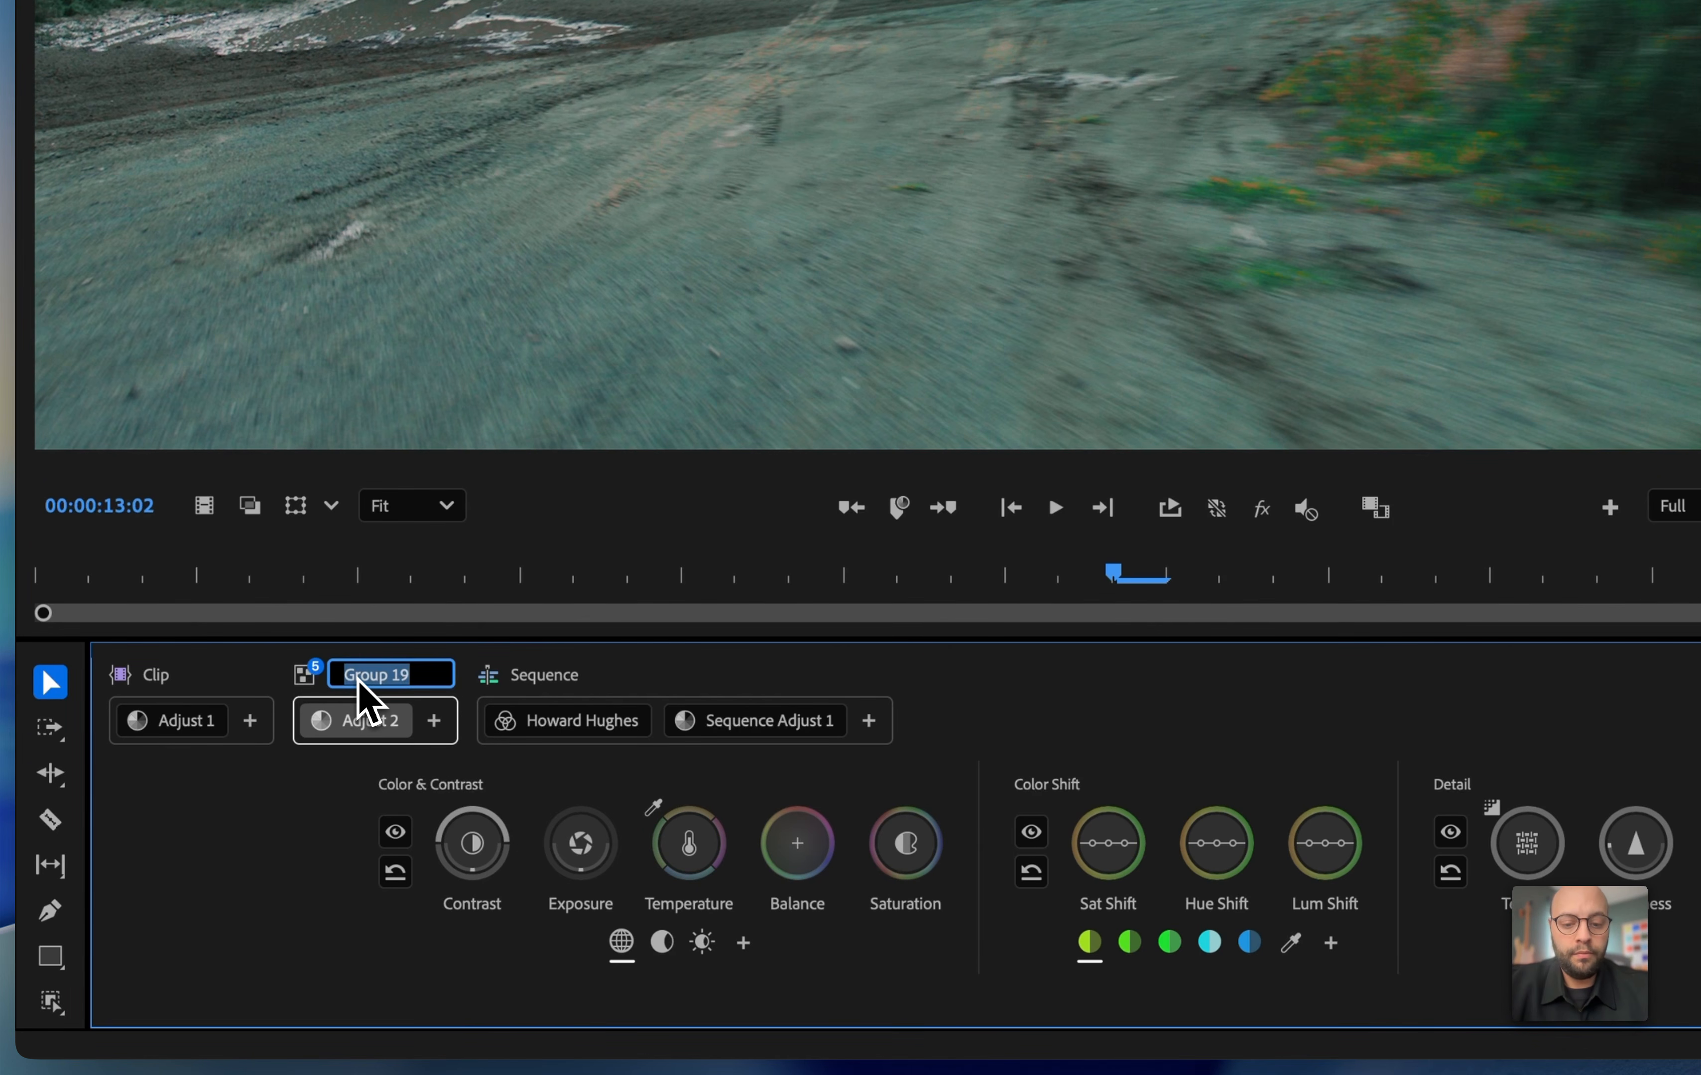
text(Afte)
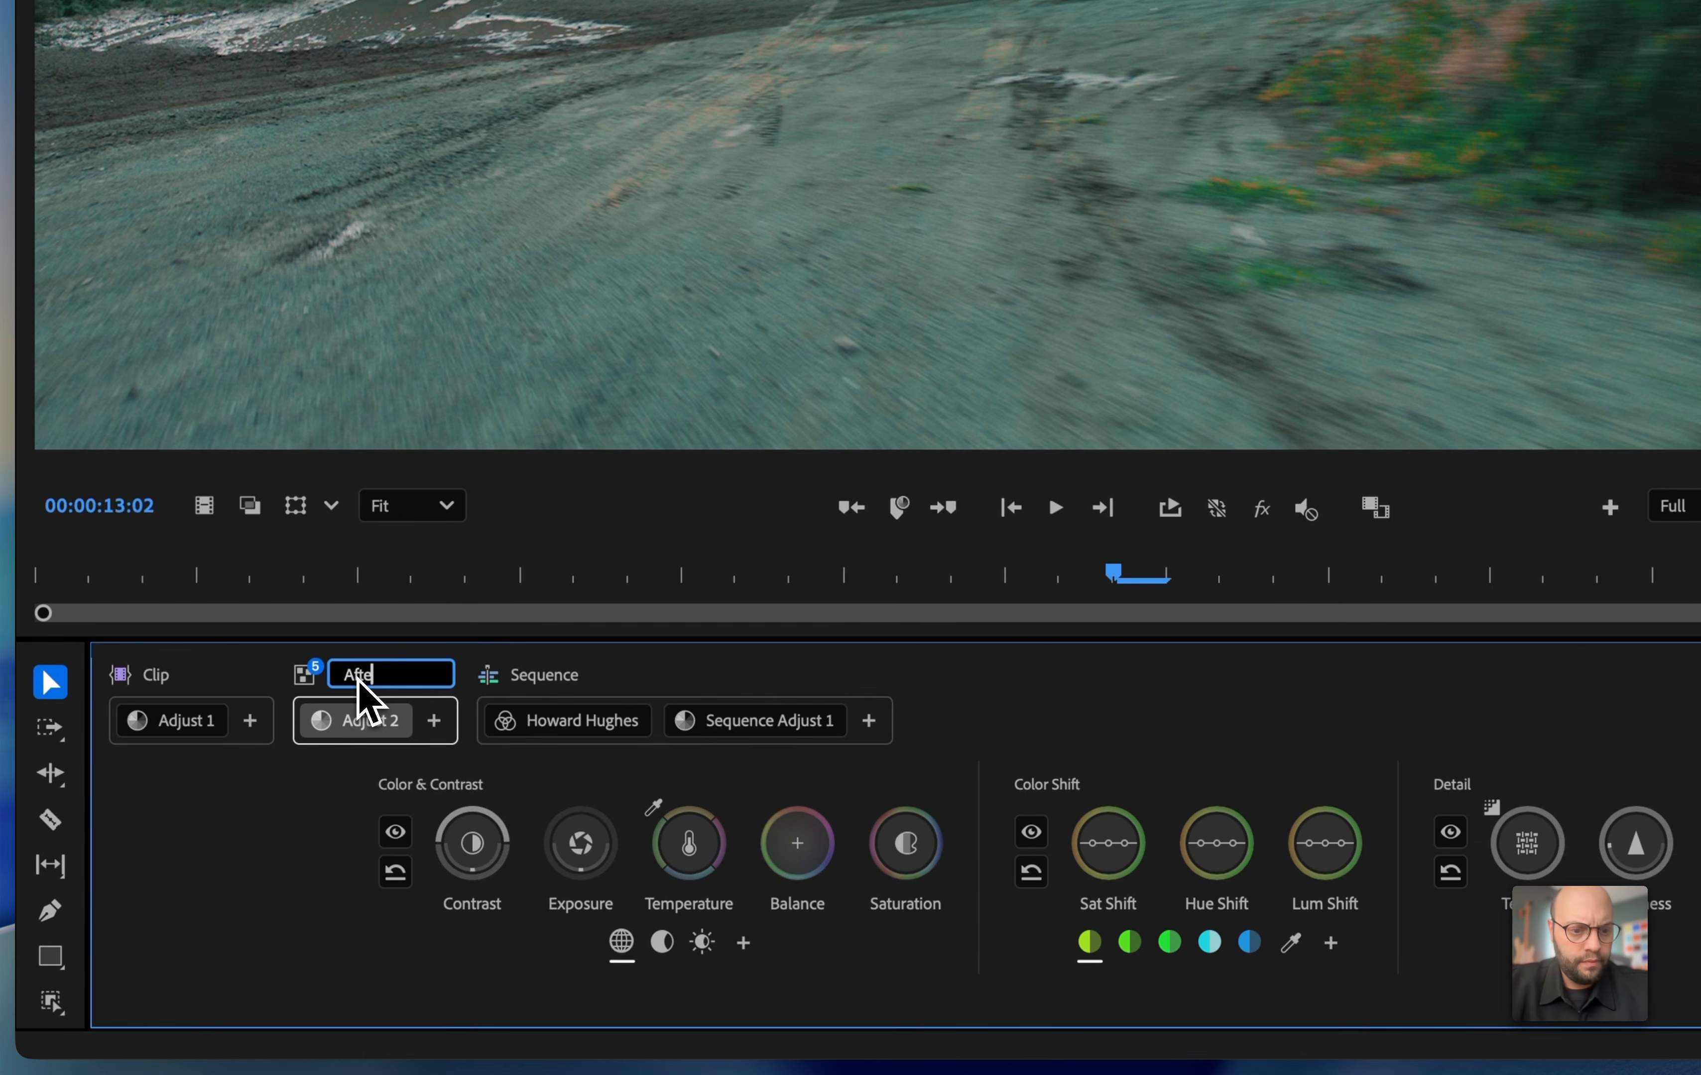
text(rnooon Car Shots)
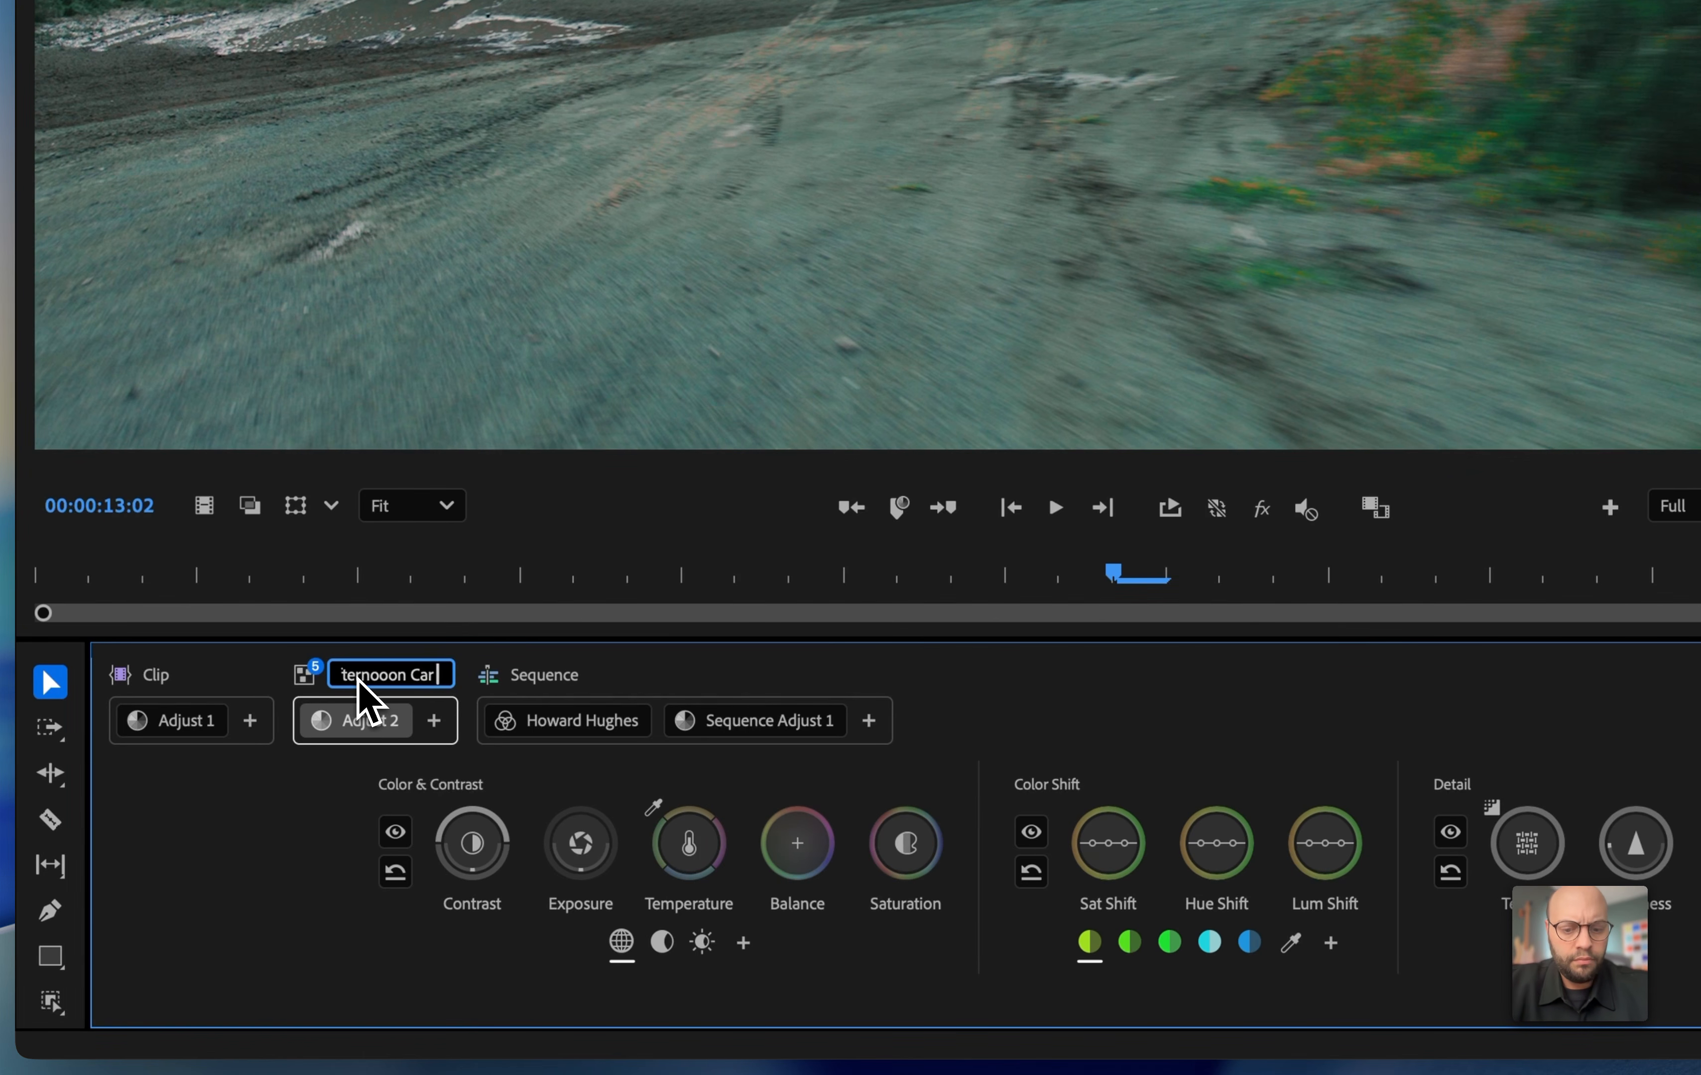
key(Return)
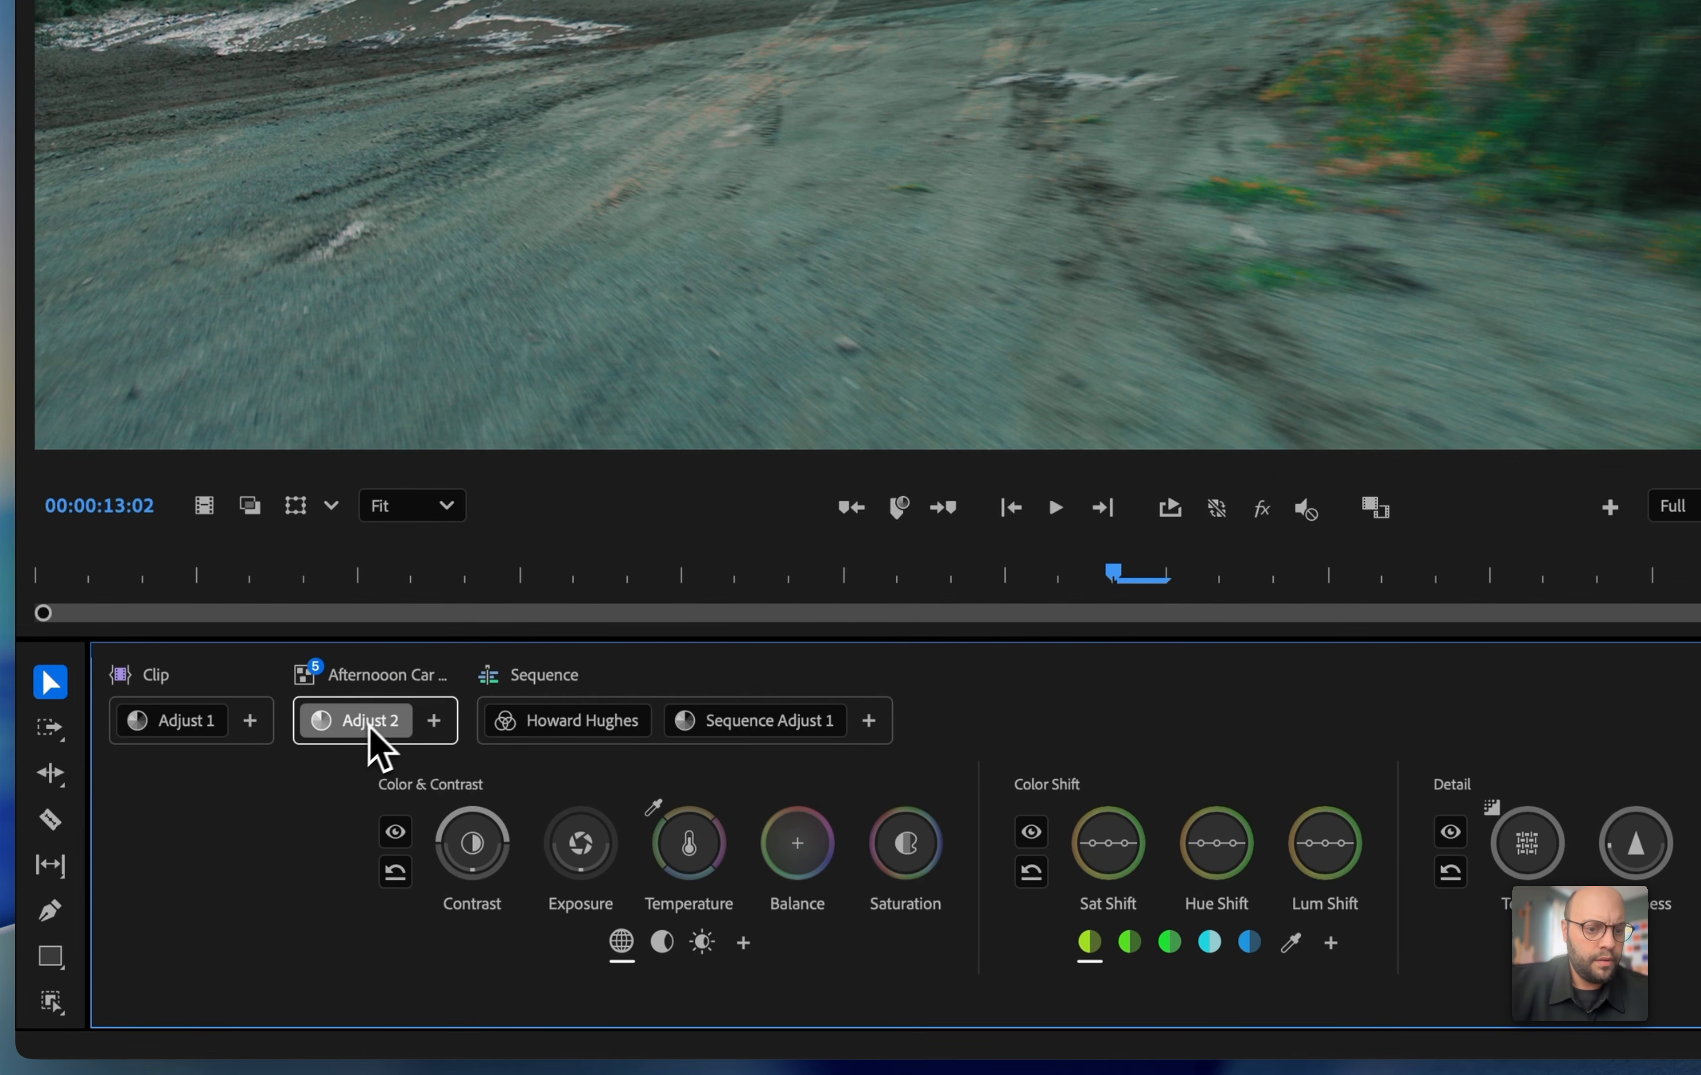
double_click(371, 724)
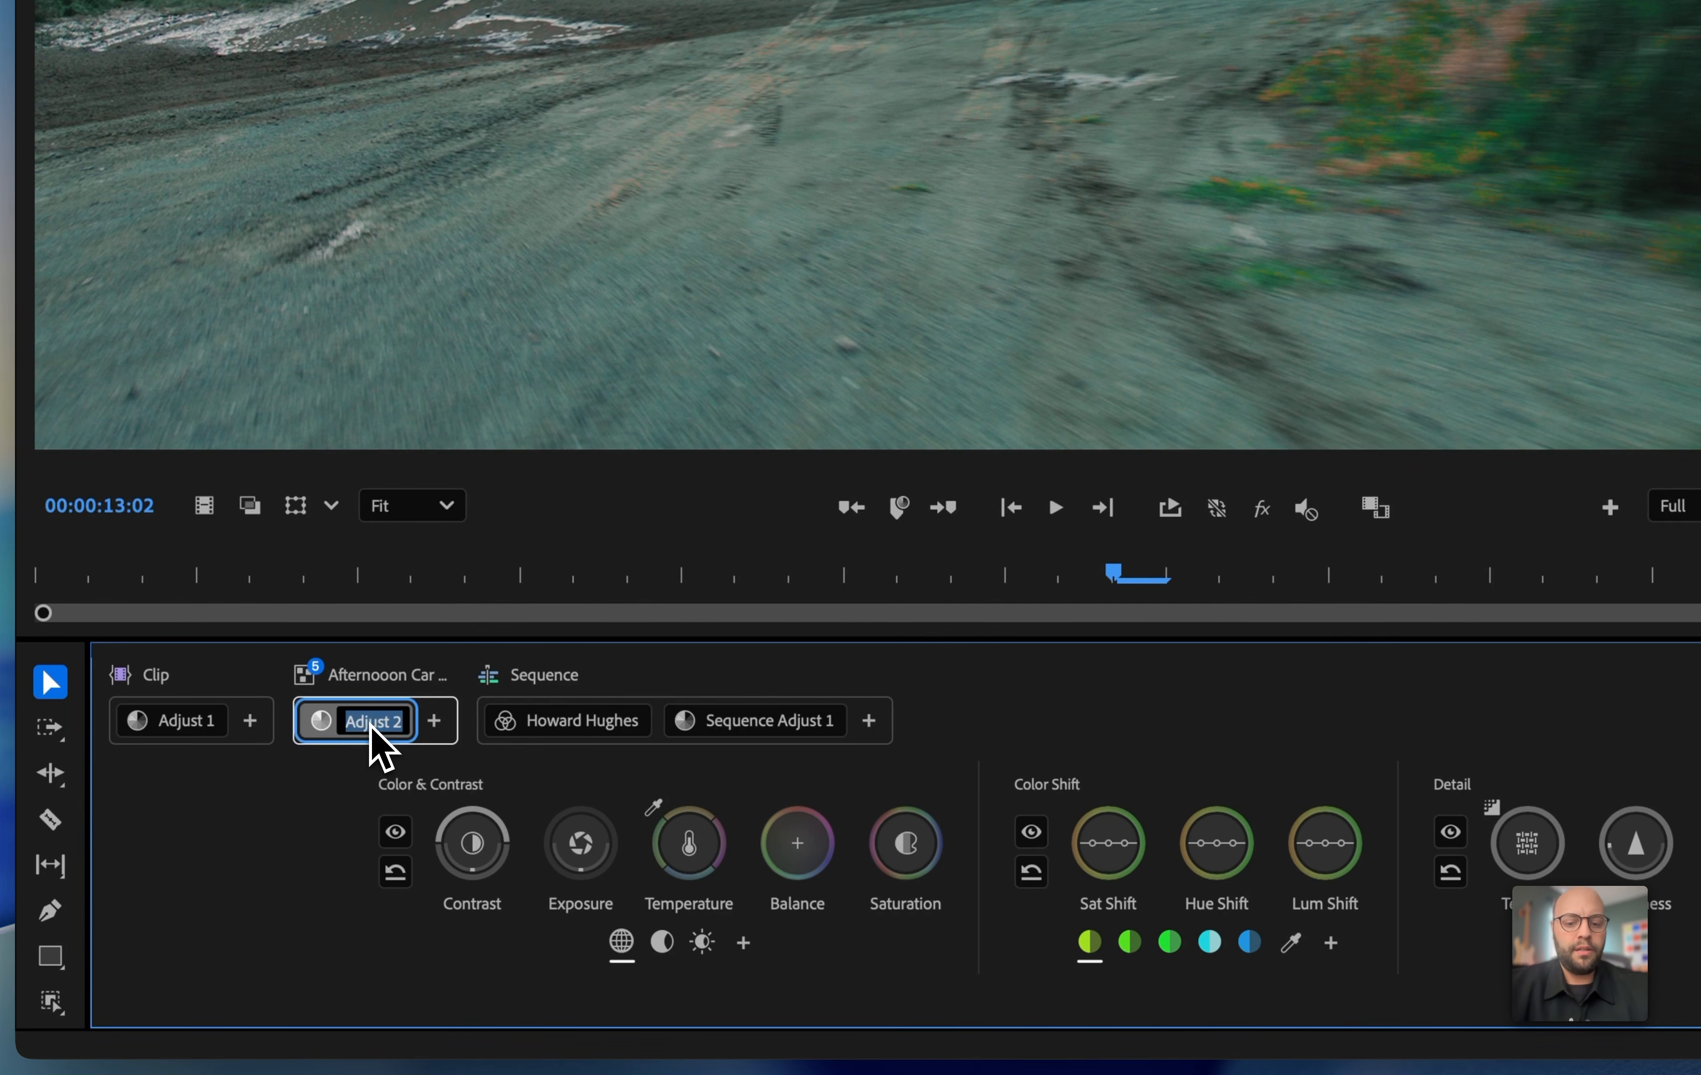
text(Global Balance)
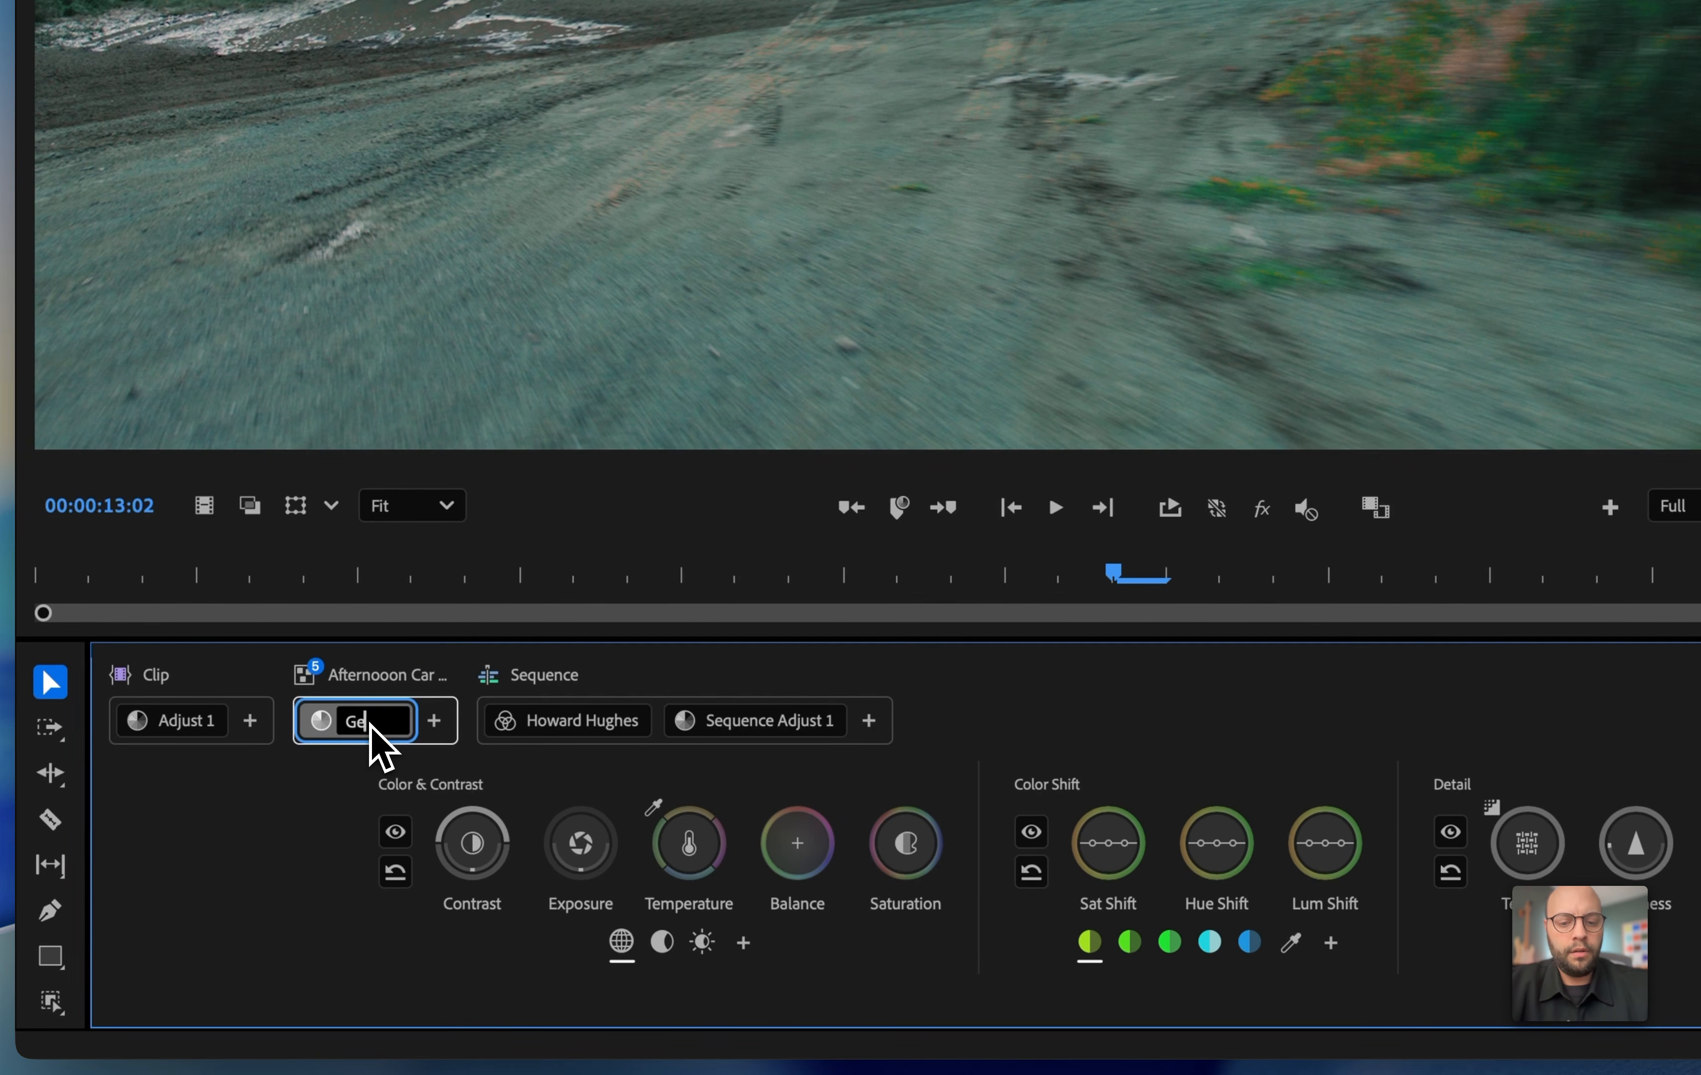
key(Return)
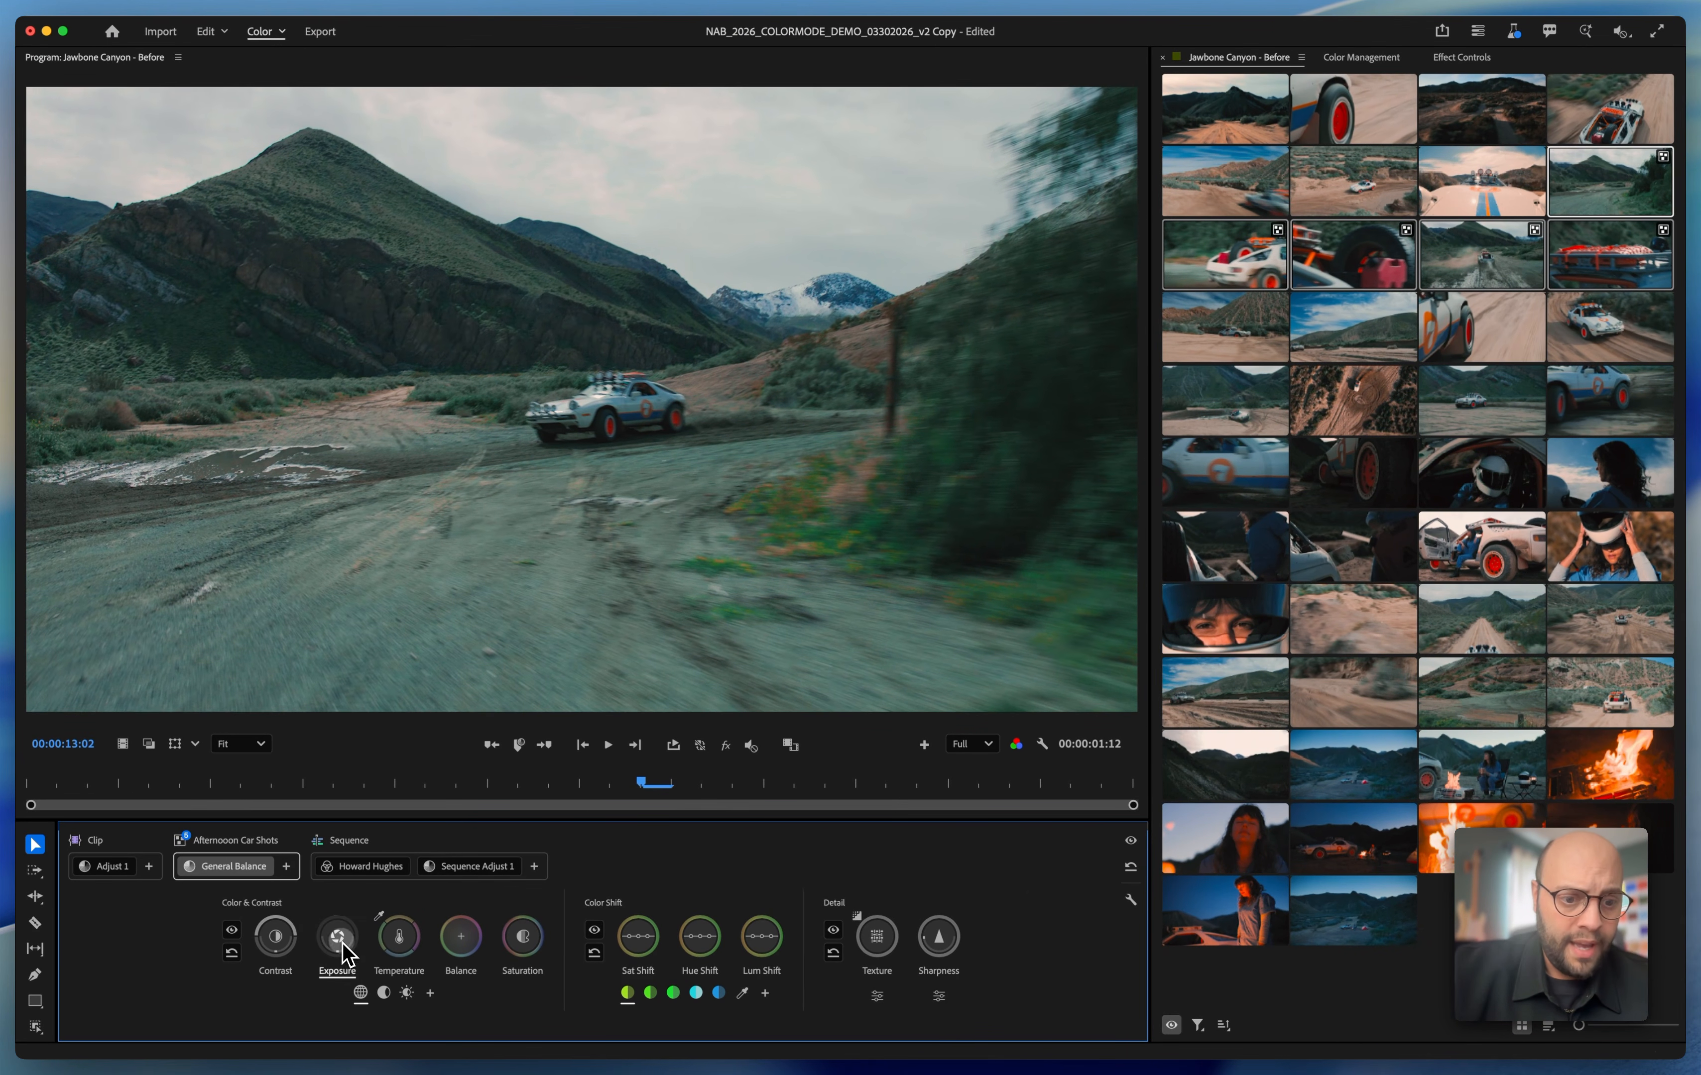
Raise the overall exposure of the General Balance adjustment to about 0.23 and adjust its highlights exposure
mouse_move(343, 942)
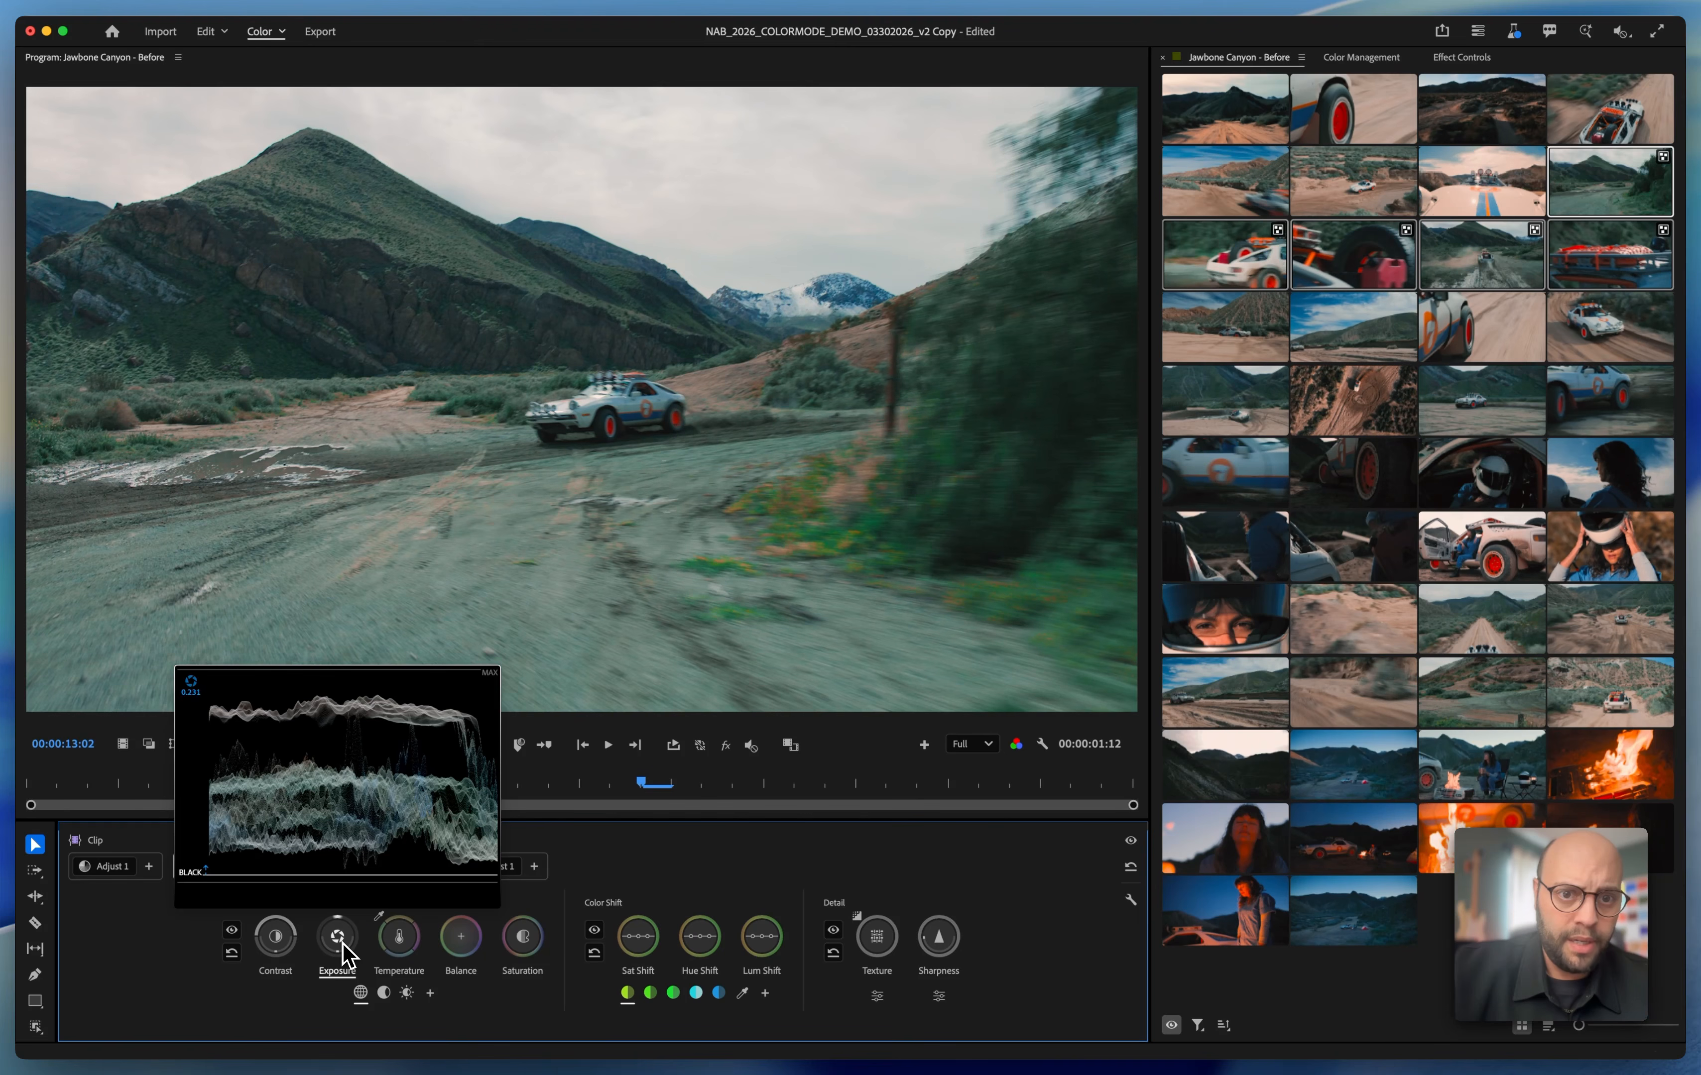
click(407, 993)
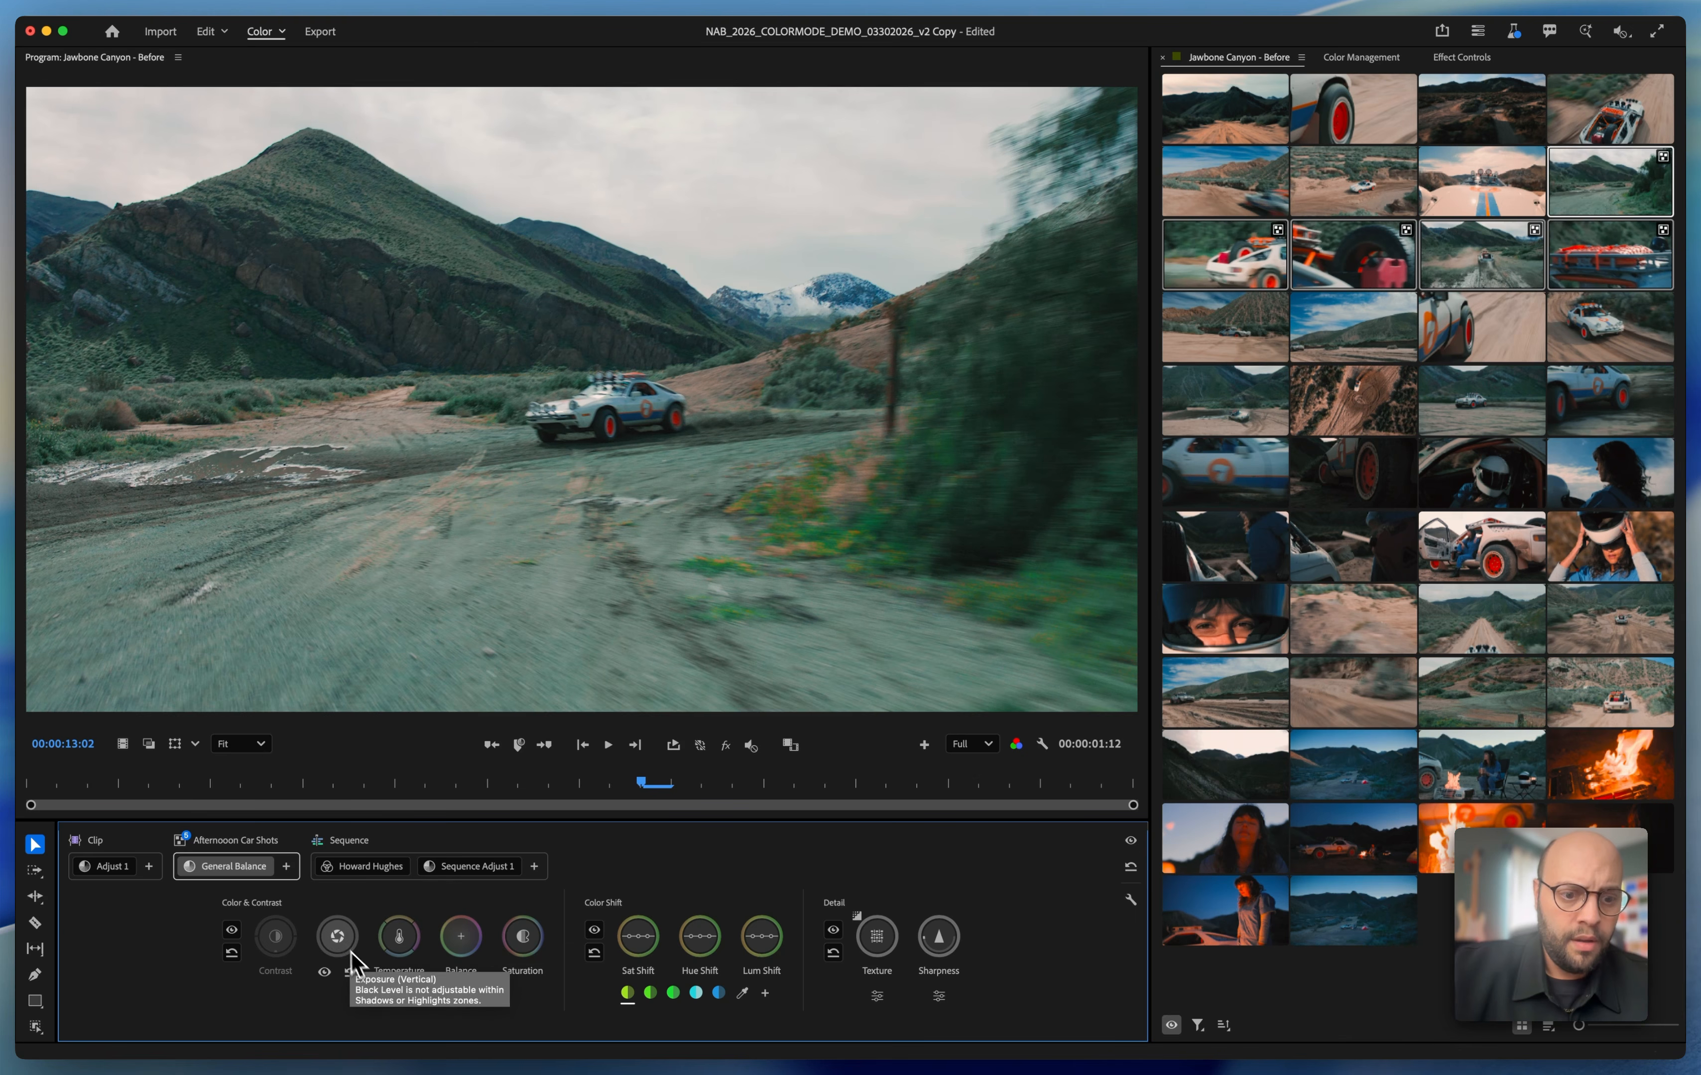
drag(339, 937, 402, 948)
Warm the overall temperature of the General Balance adjustment and fine-tune its contrast
click(361, 994)
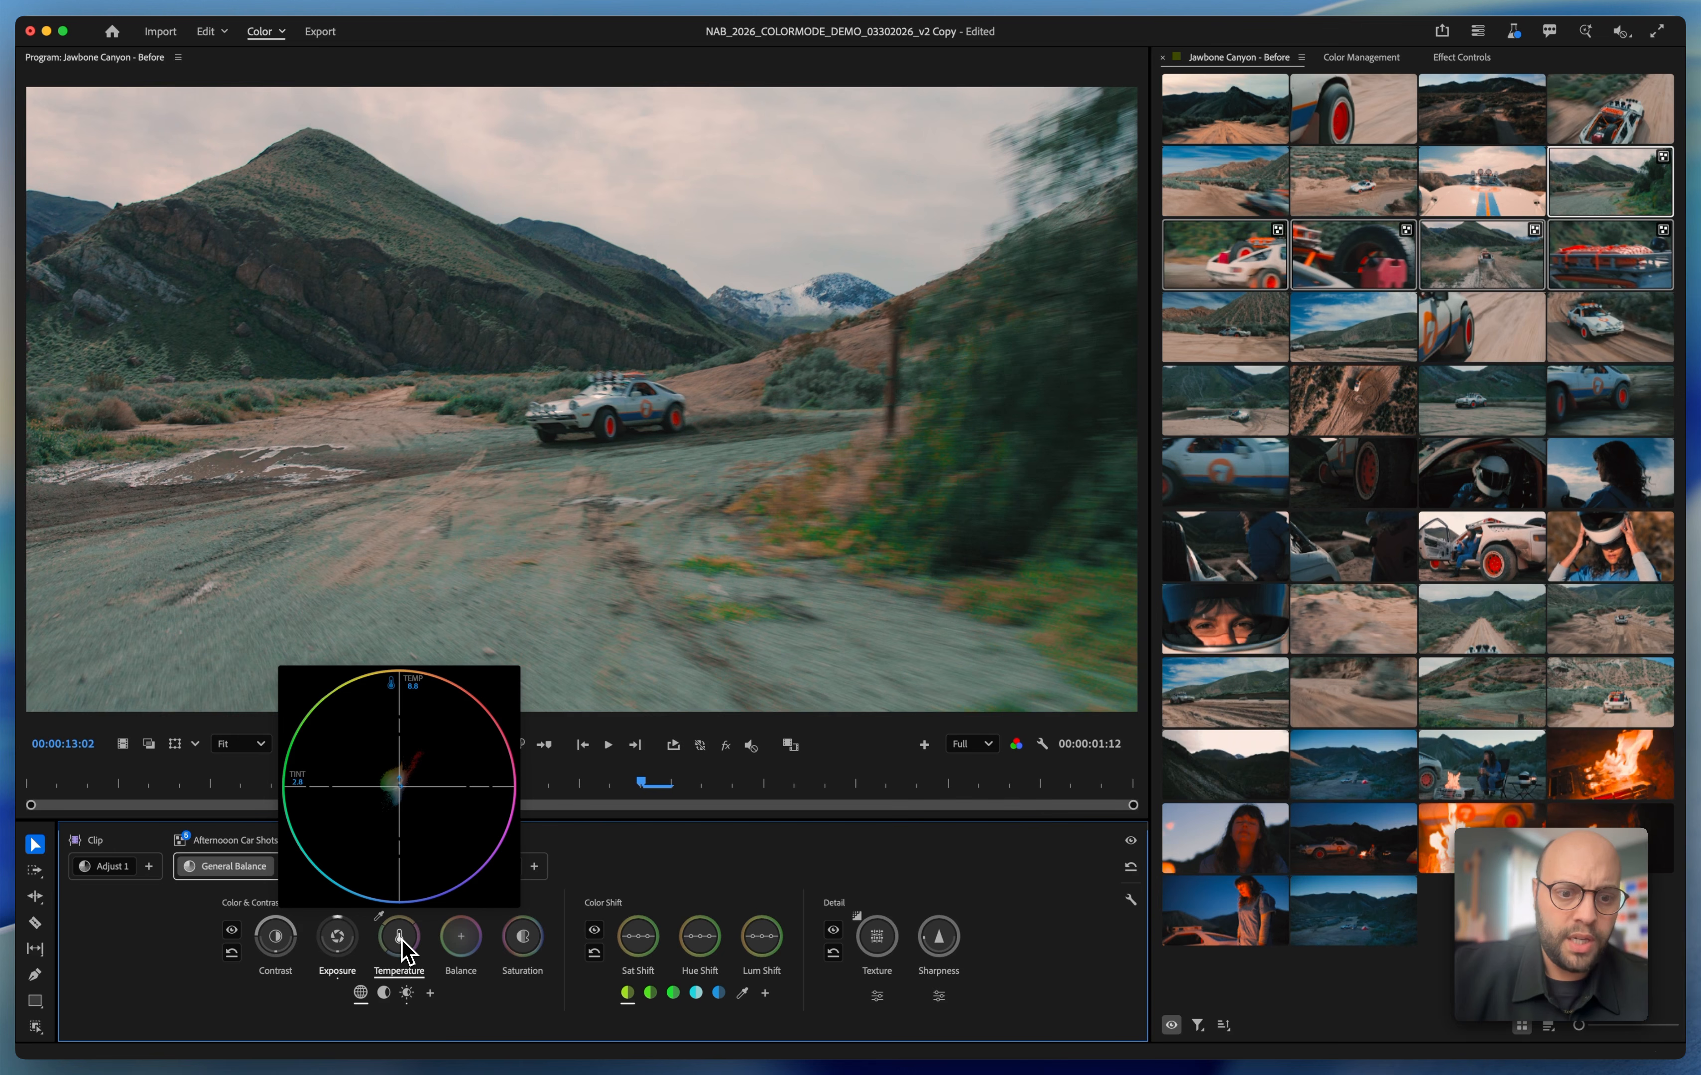
drag(402, 944, 402, 944)
drag(268, 946, 267, 941)
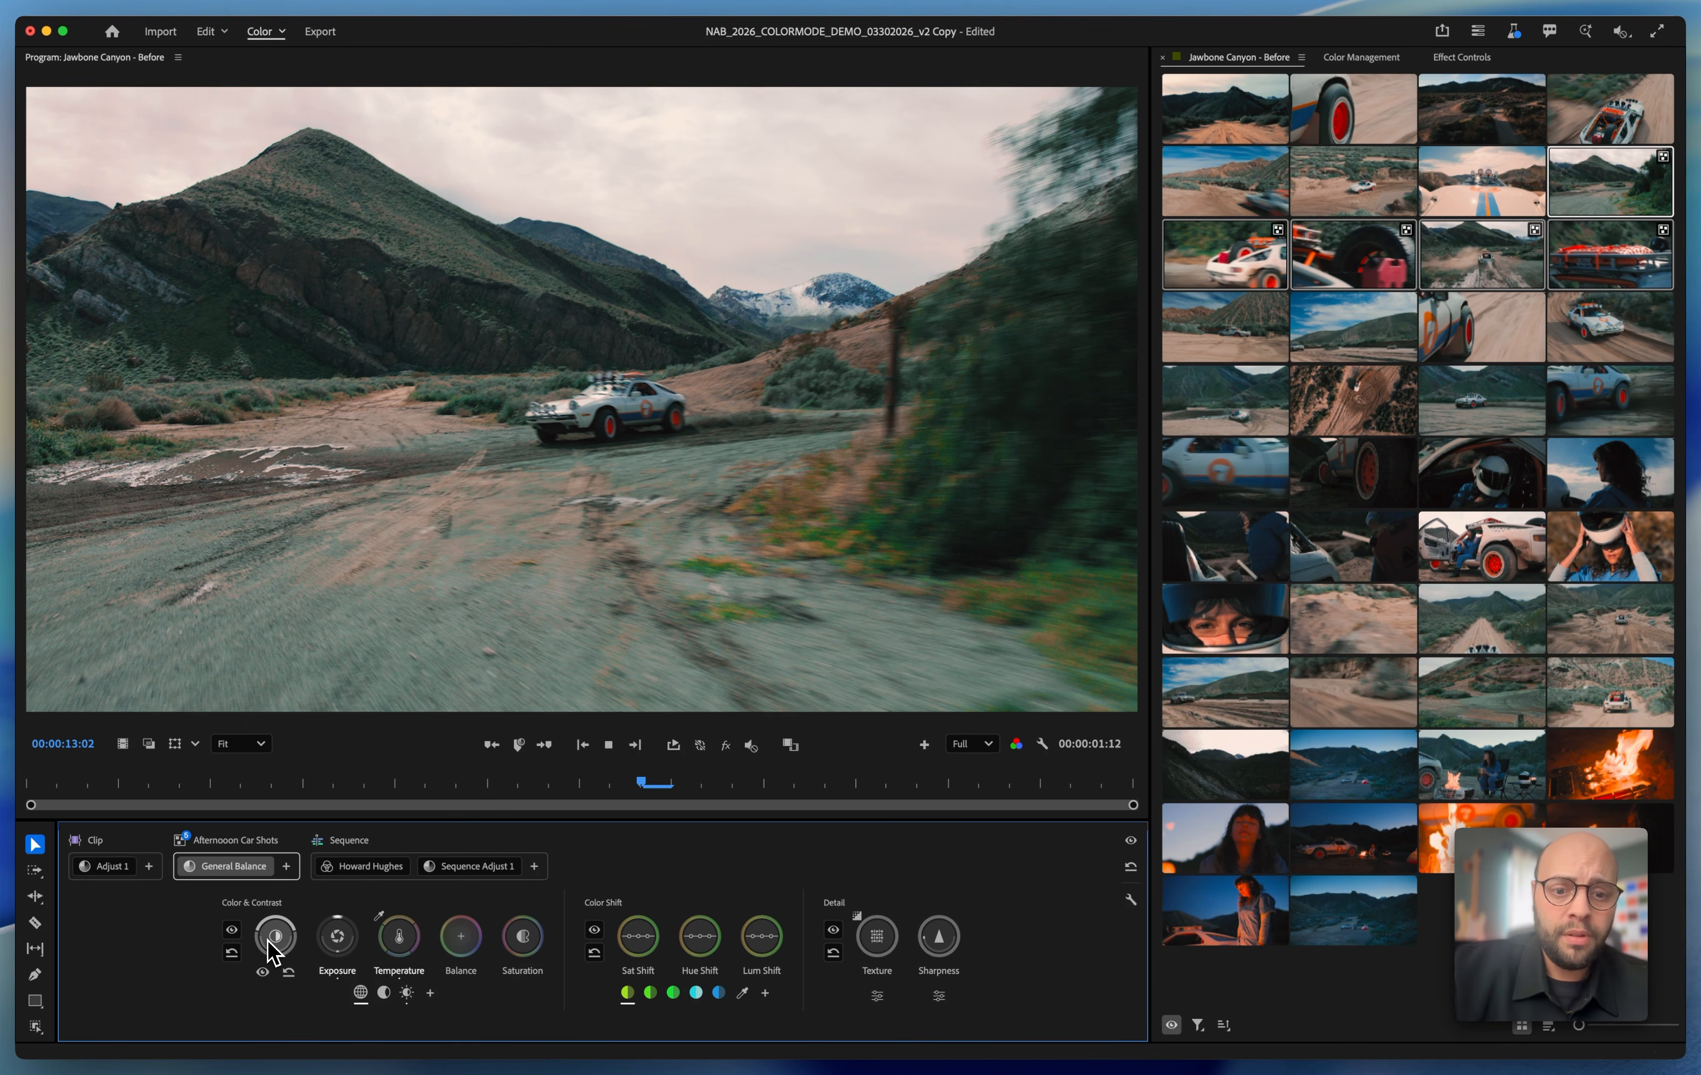
Play through the grouped clips to review the grade, and check which clips the group and sequence adjustments cover
key(space)
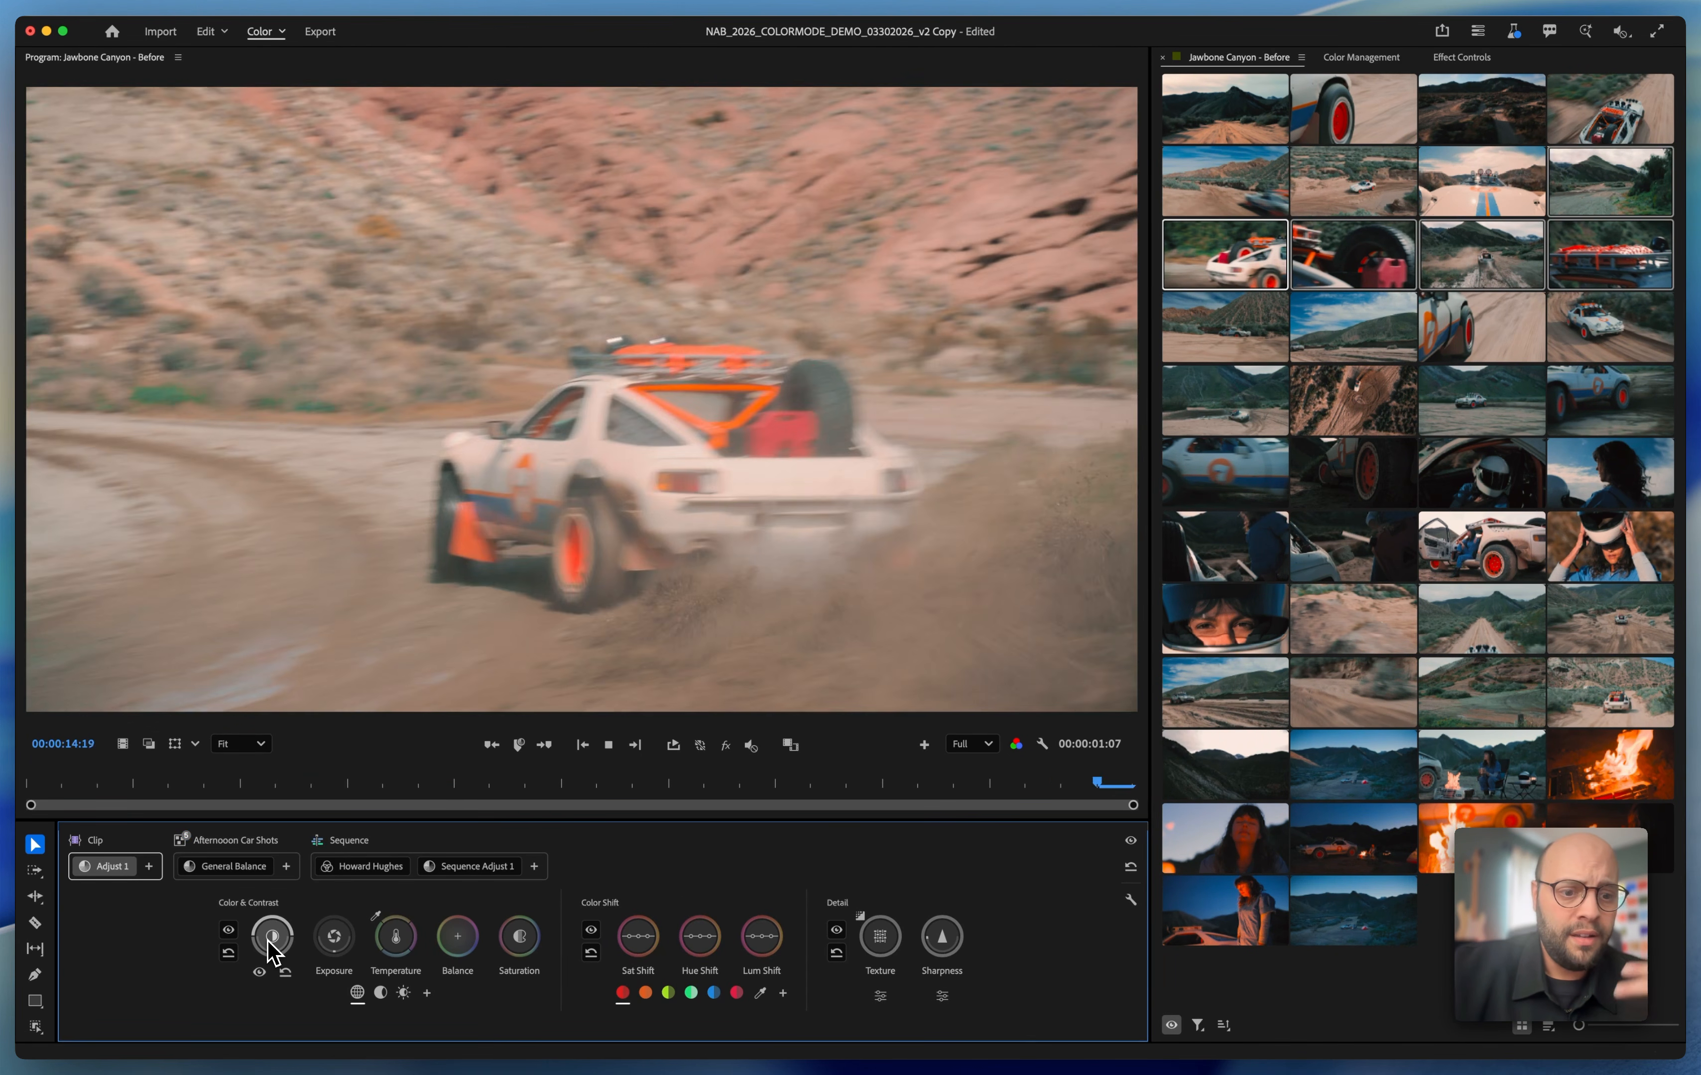
key(space)
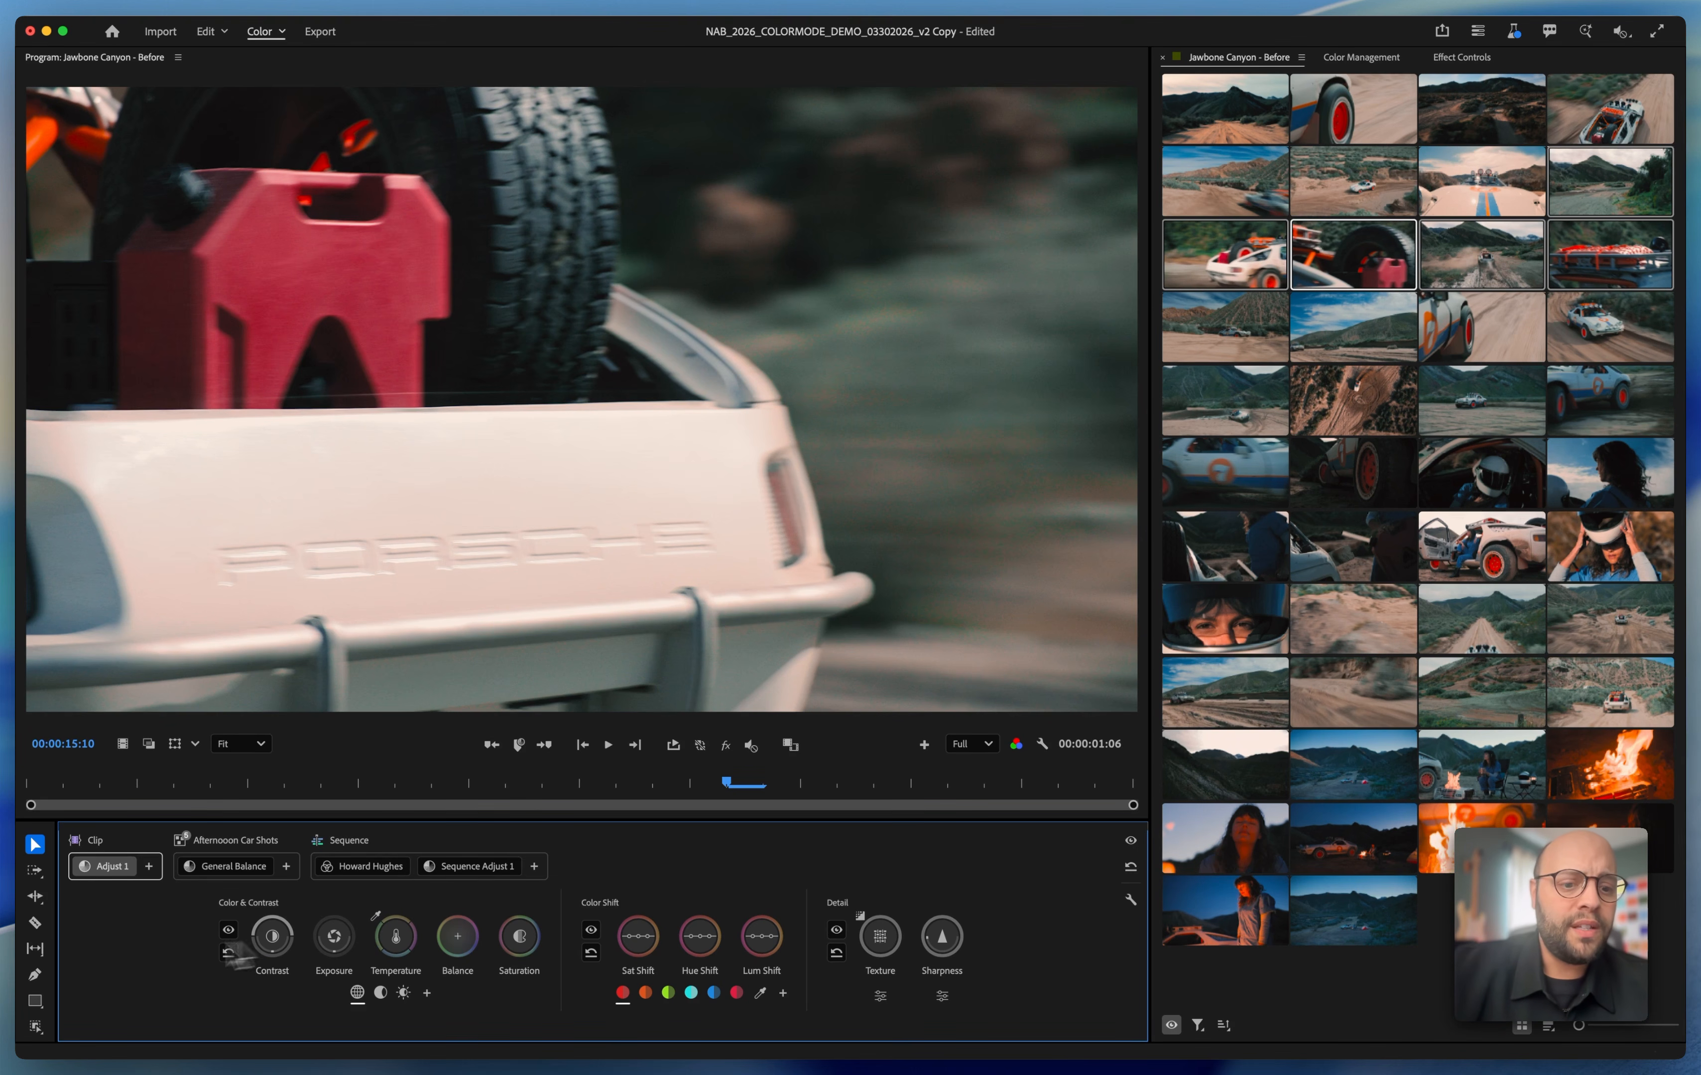
mouse_move(249, 845)
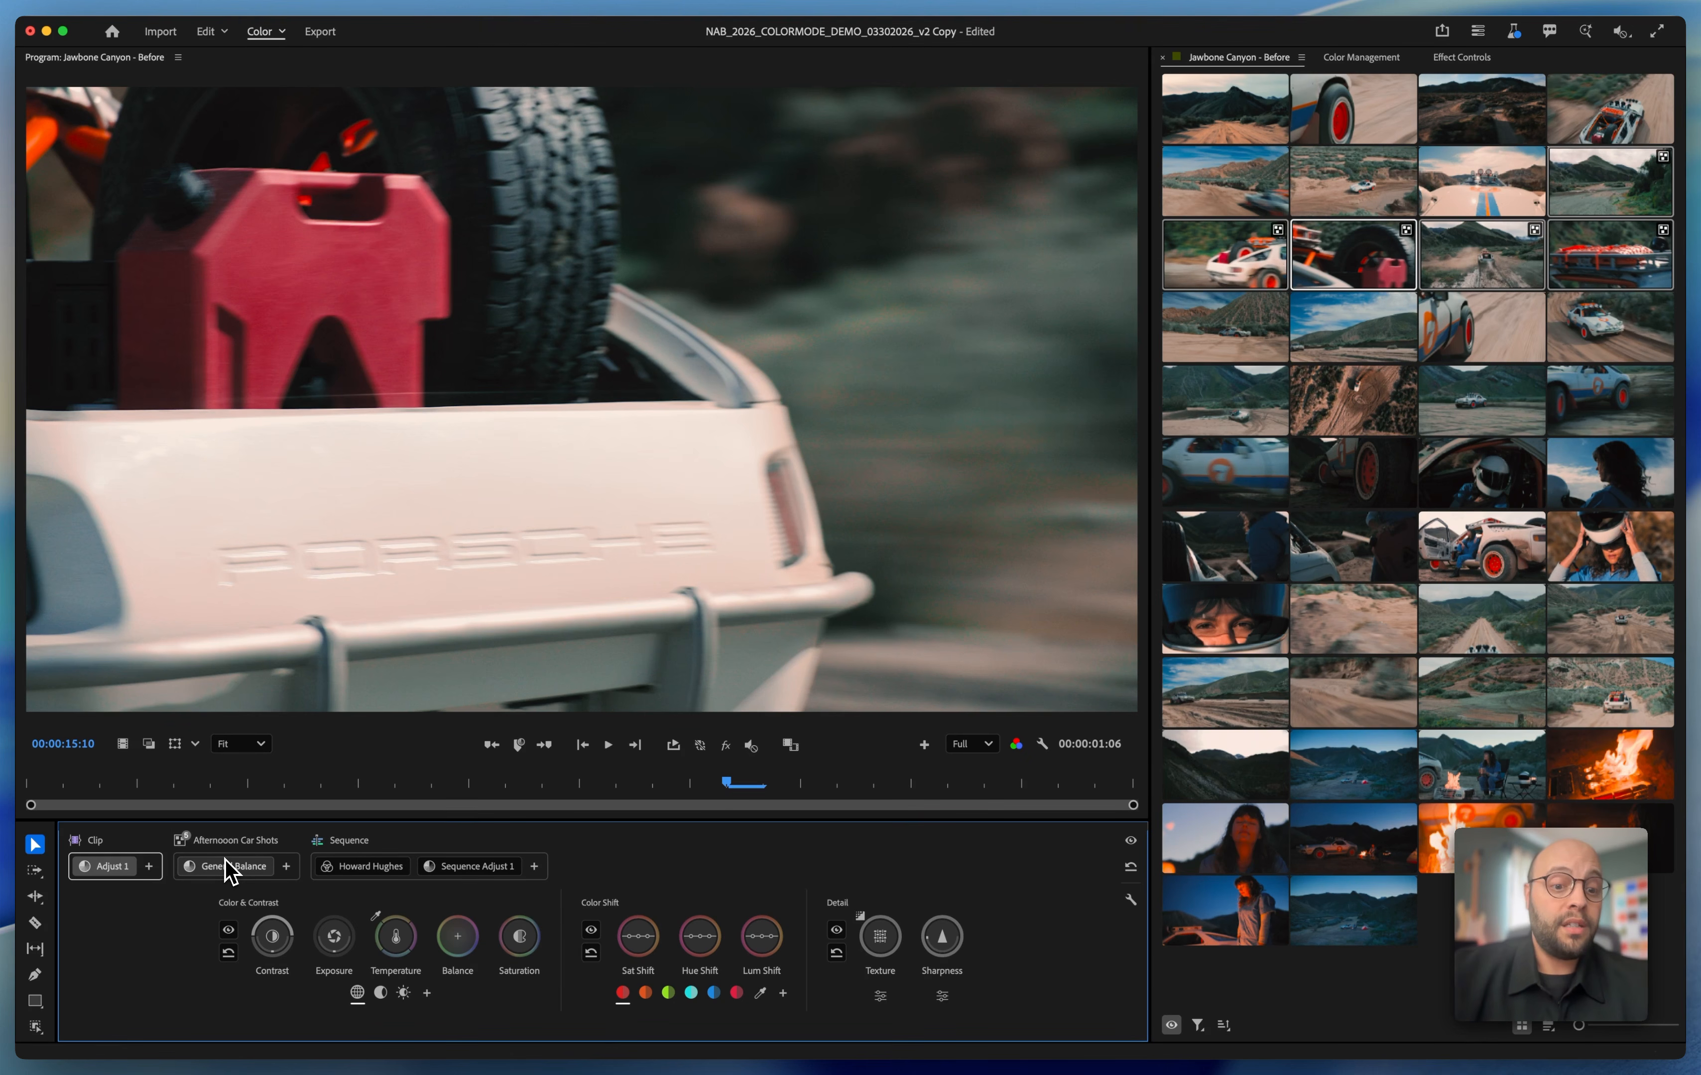
mouse_move(352, 867)
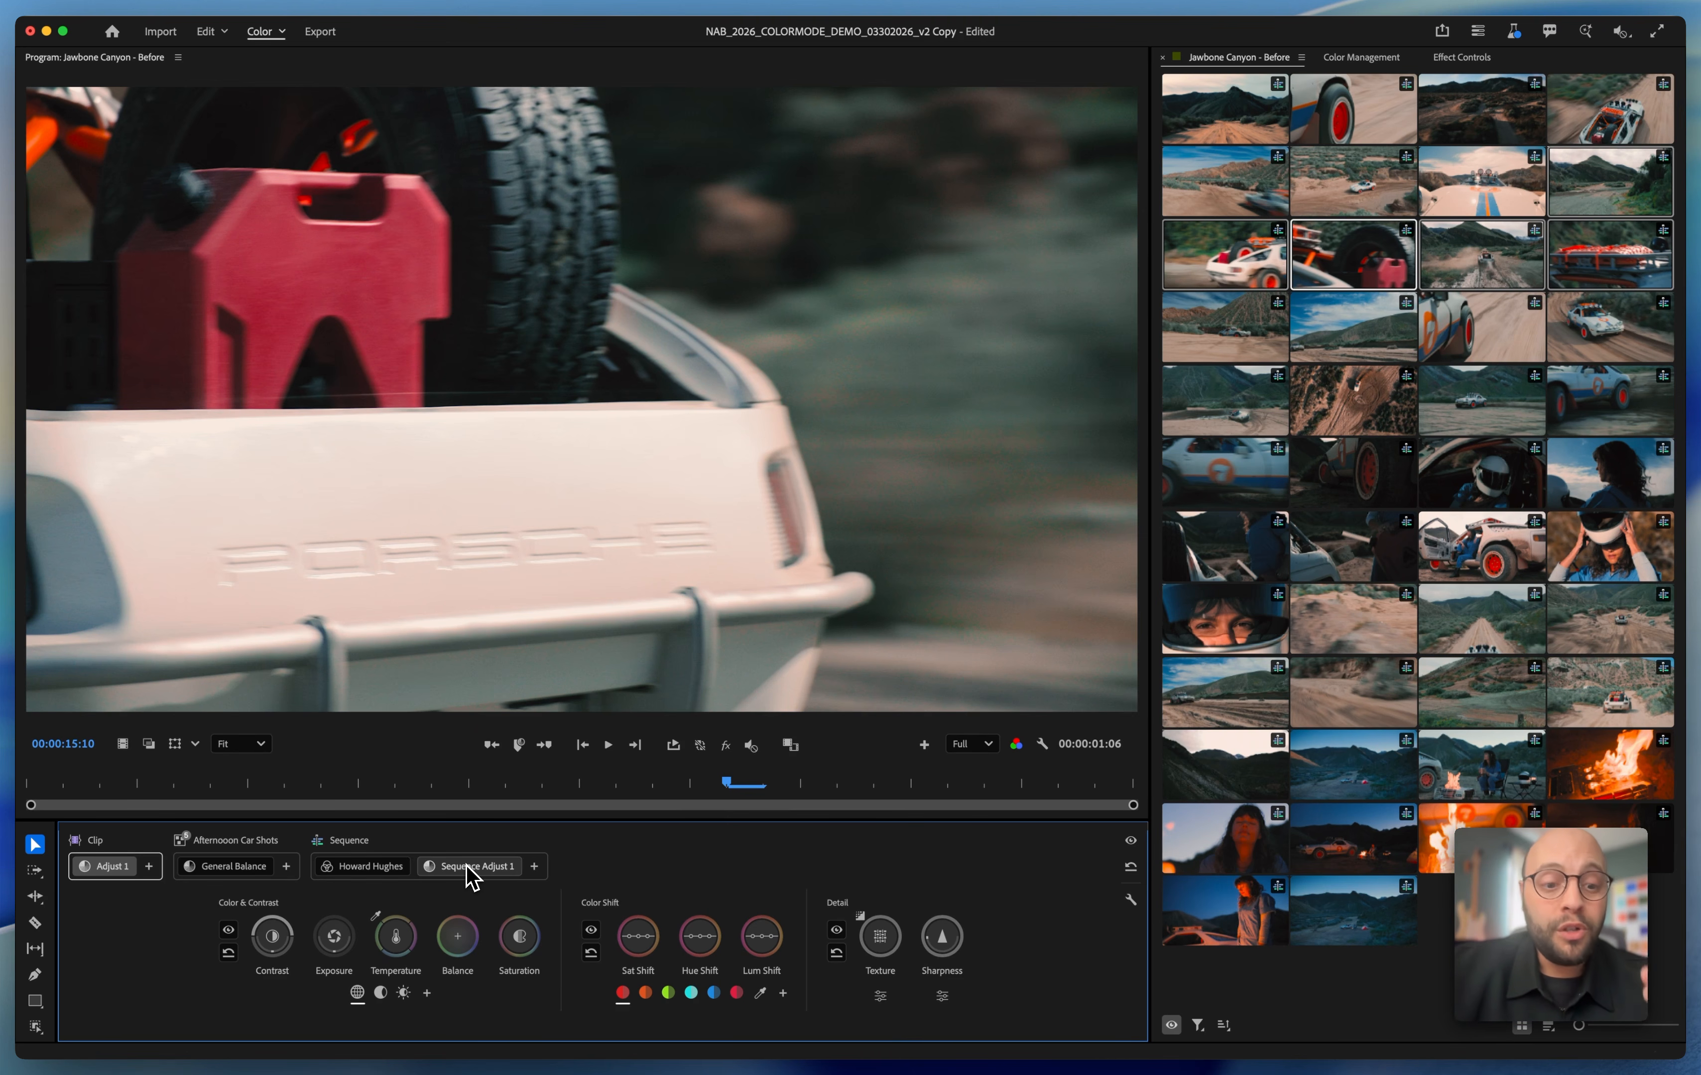
key(space)
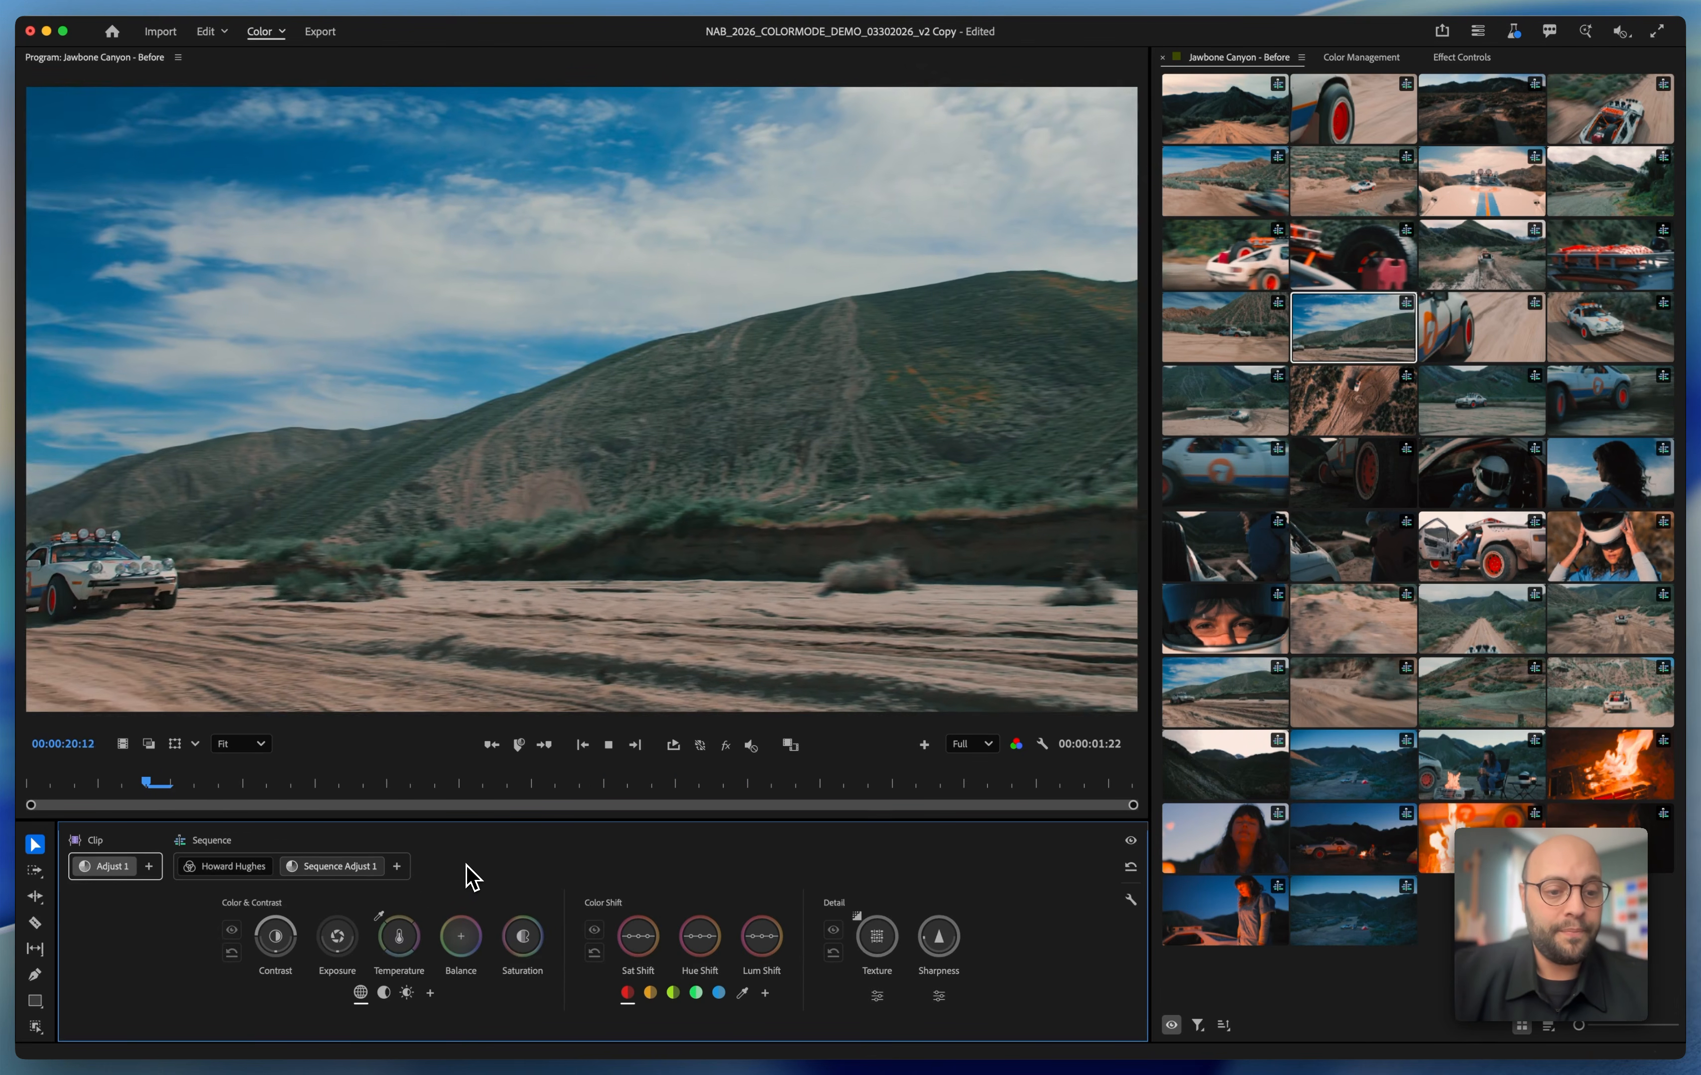
key(space)
Add one shared adjustment to the nine dusk and campfire clips and rename their group as "Dusk"
click(1489, 256)
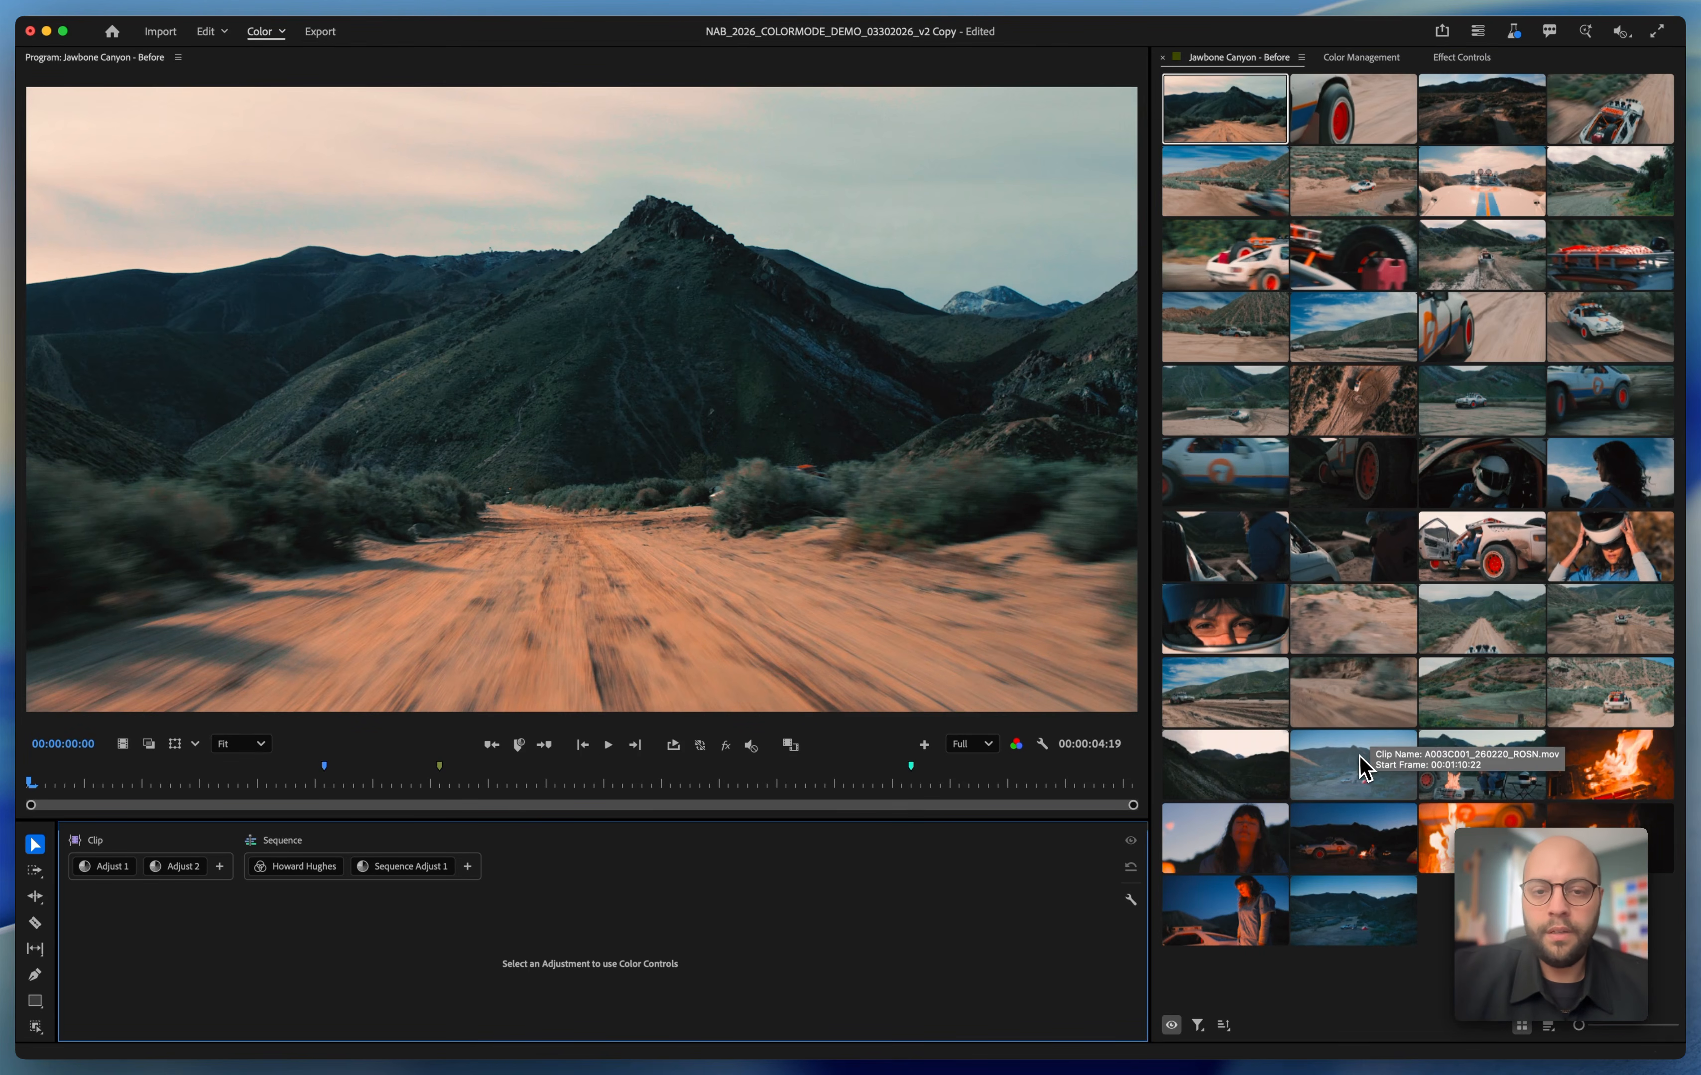
click(1359, 769)
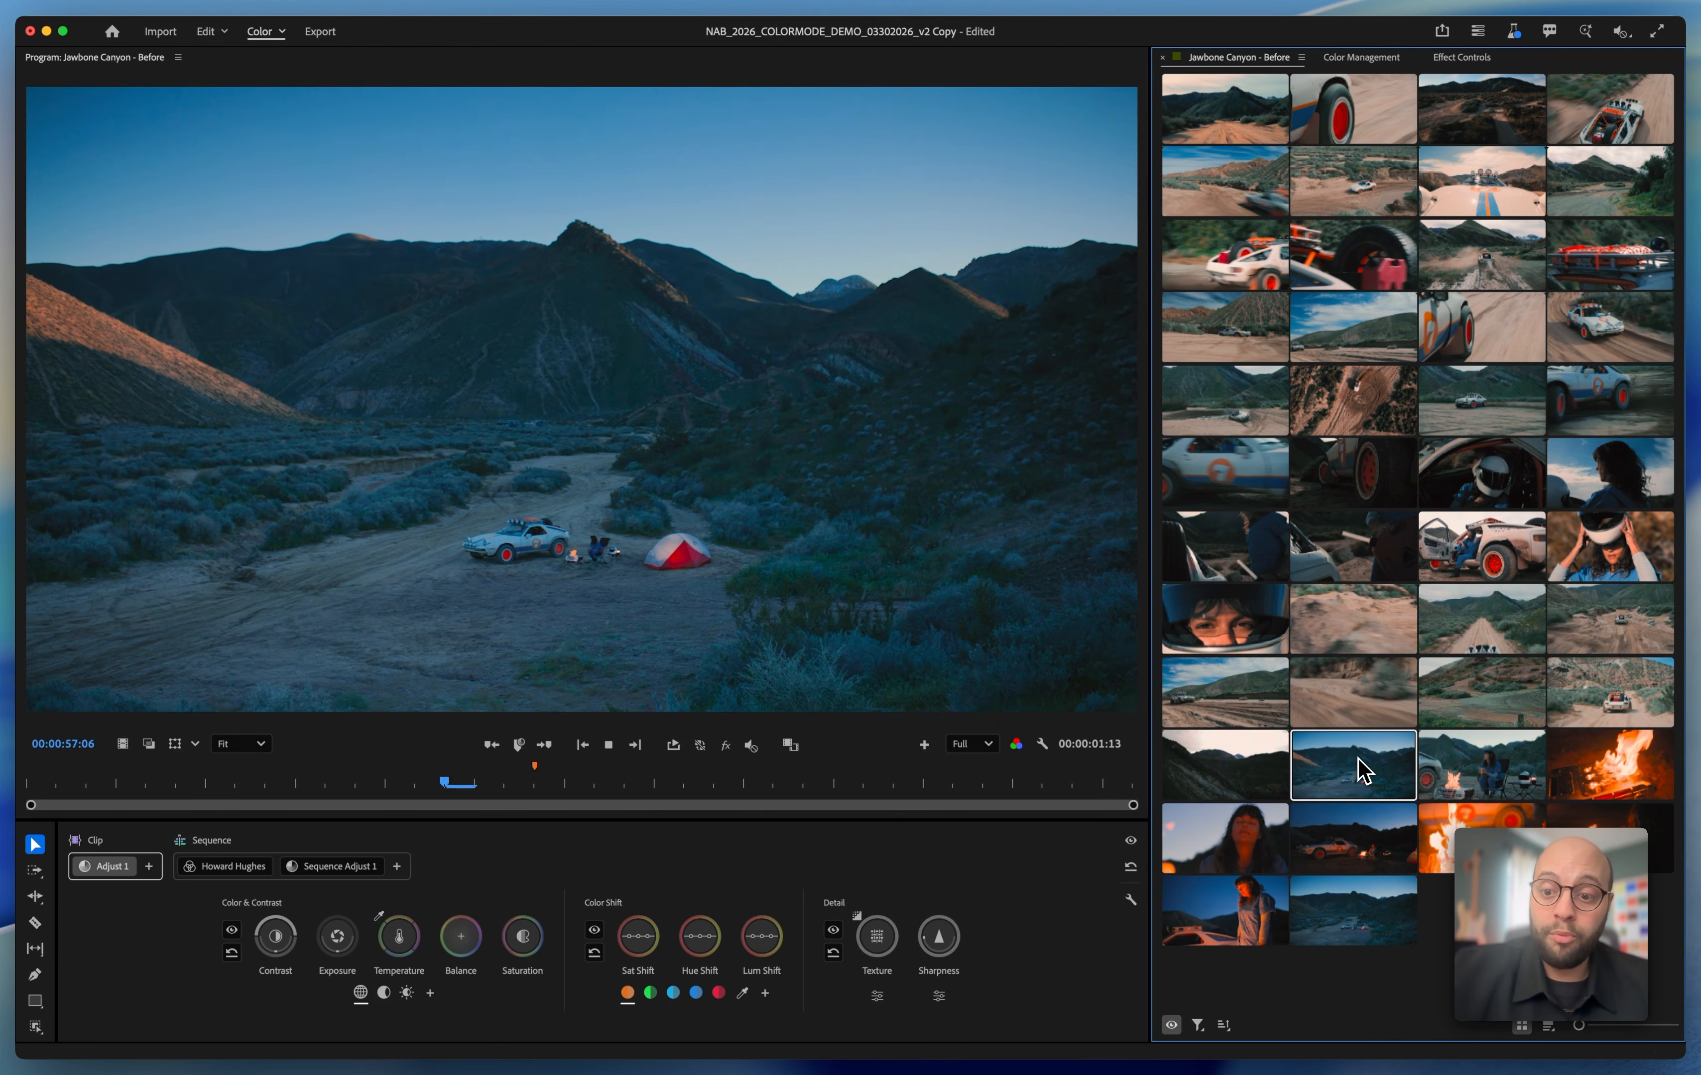
click(1472, 770)
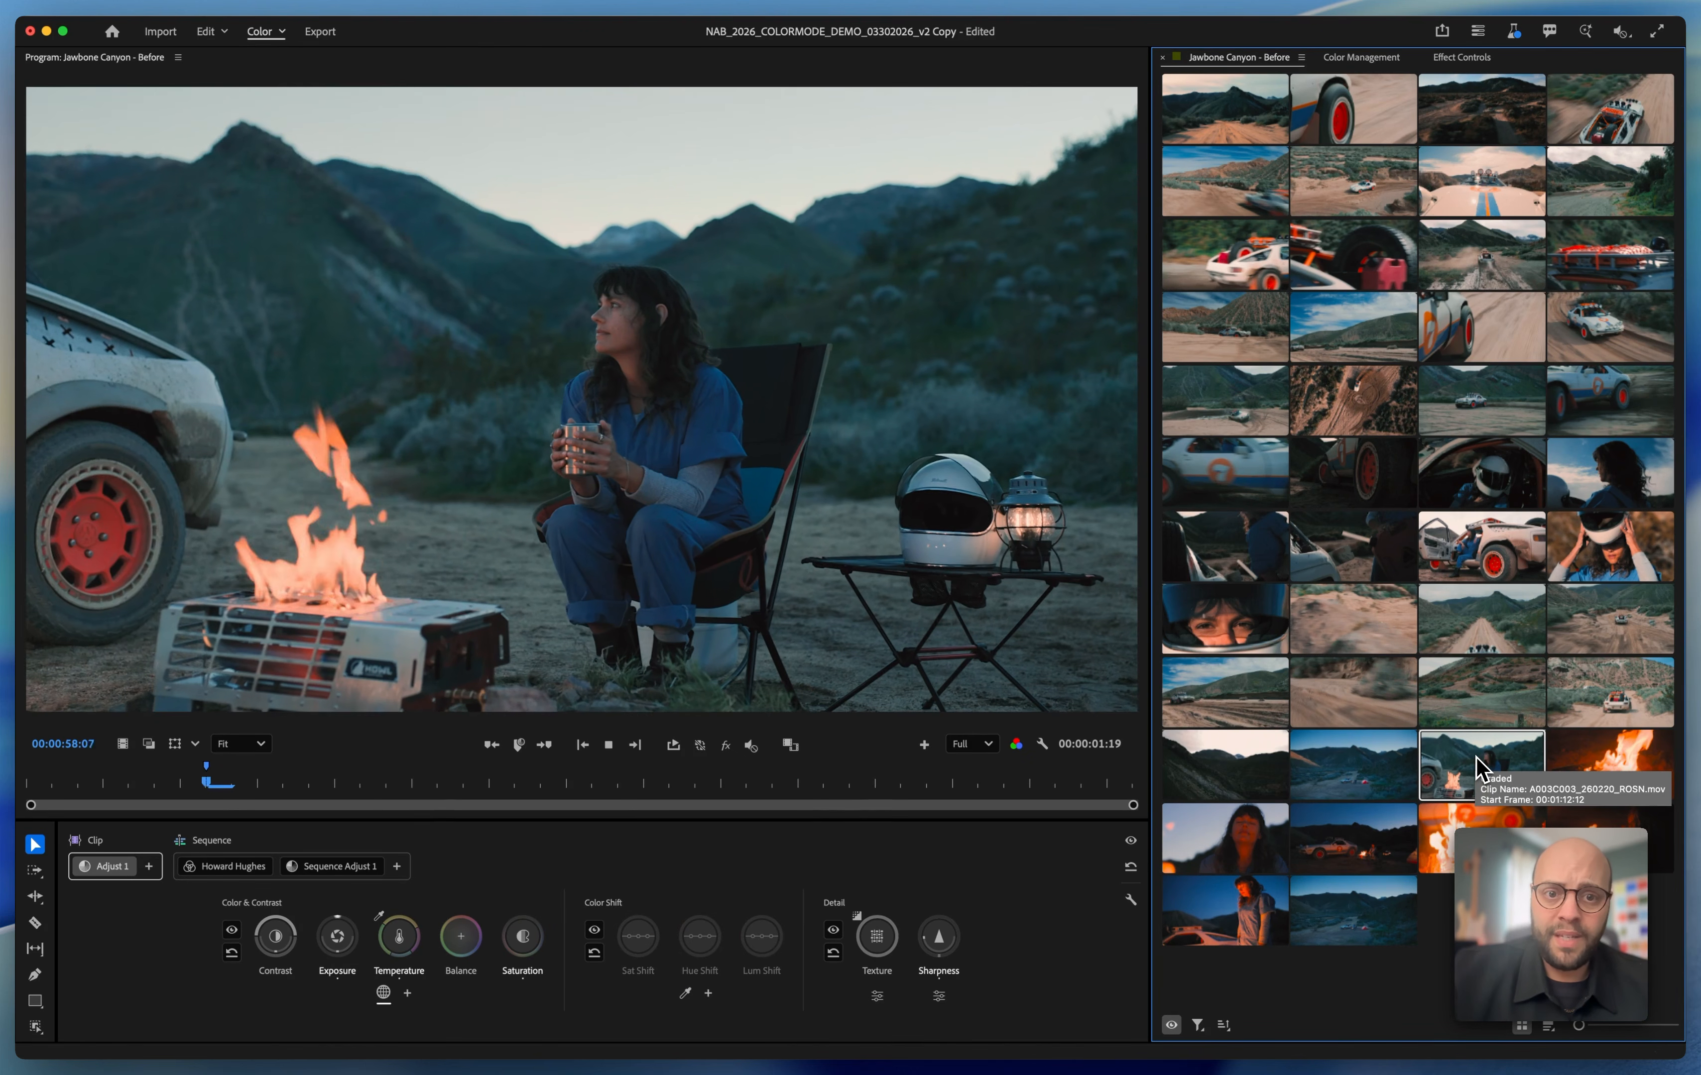
click(1358, 778)
shift+click(1343, 920)
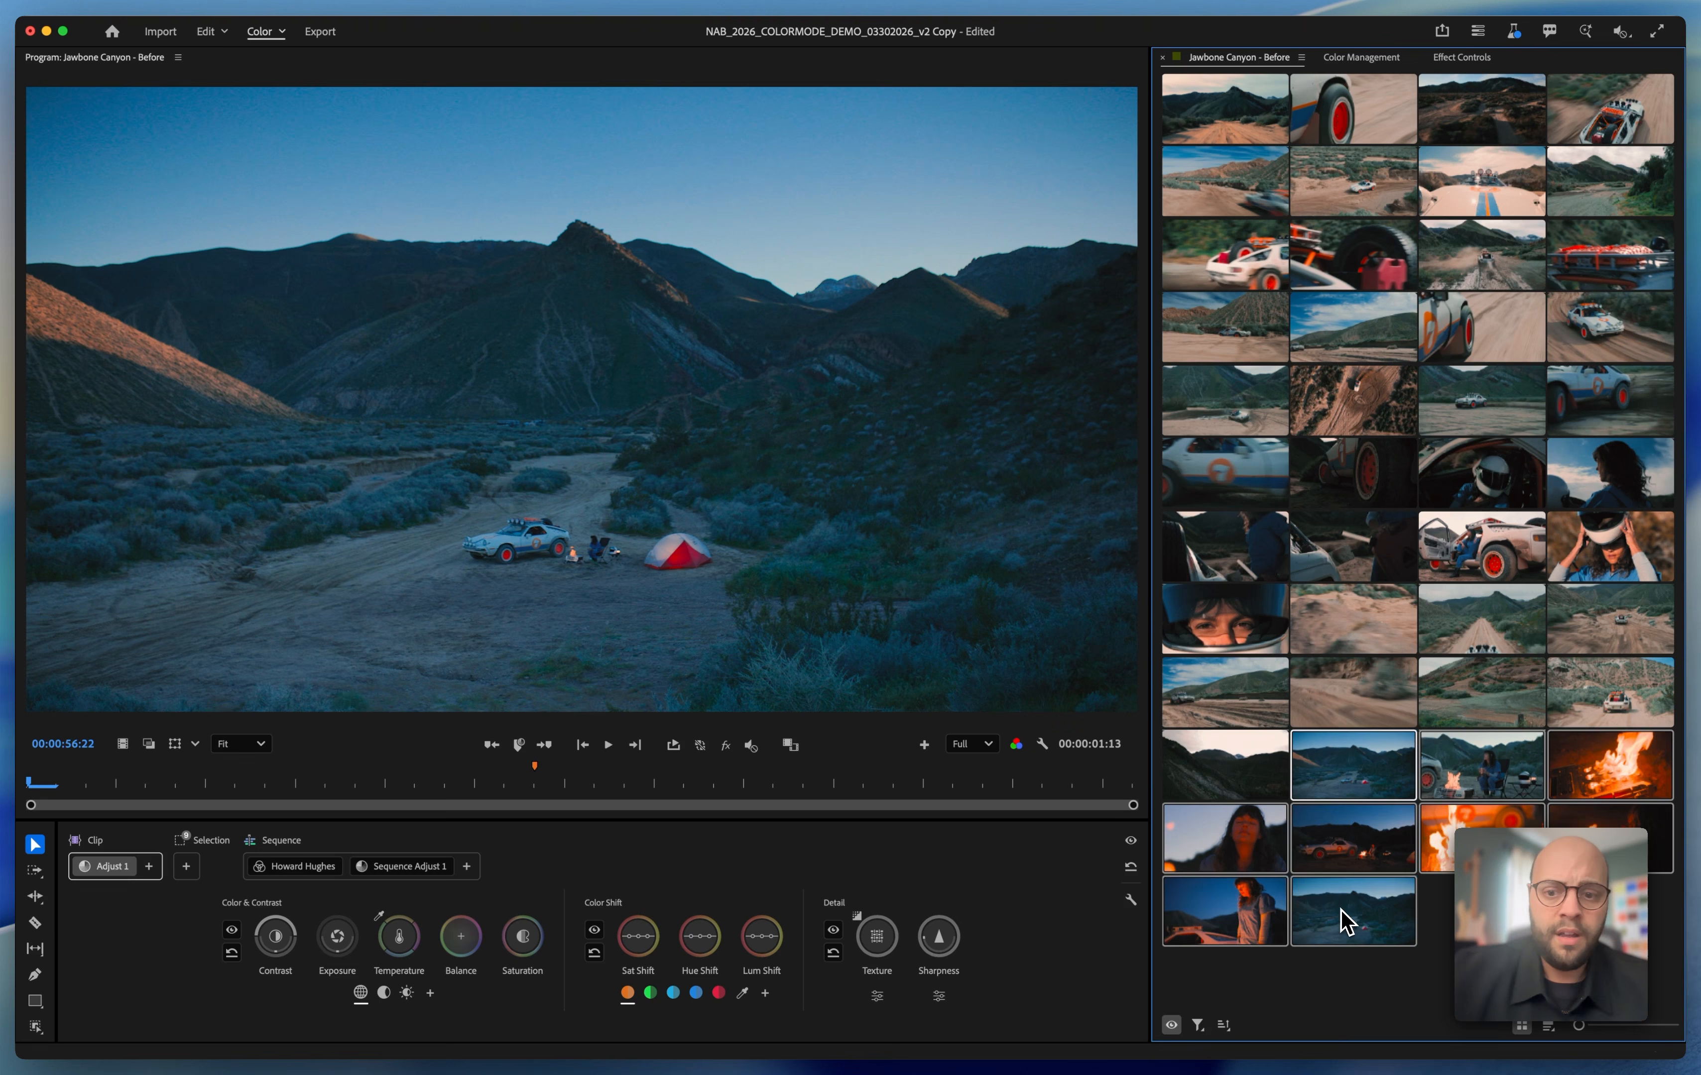
click(185, 870)
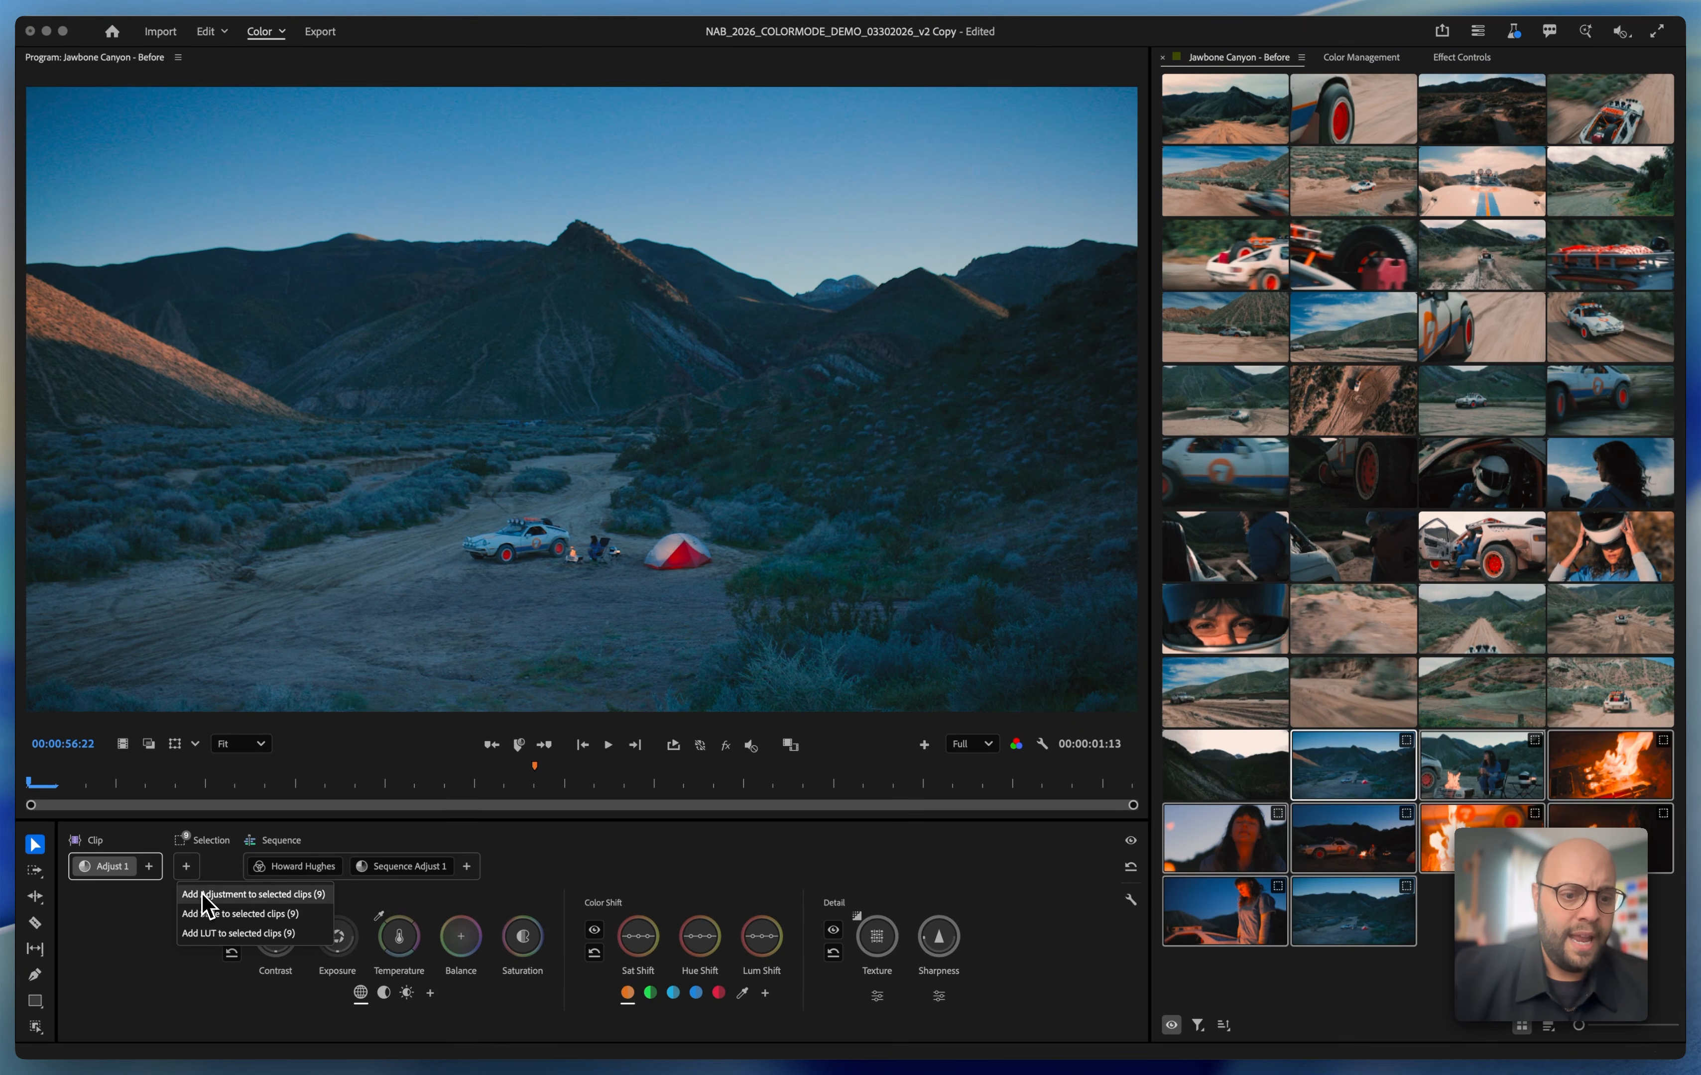
click(206, 894)
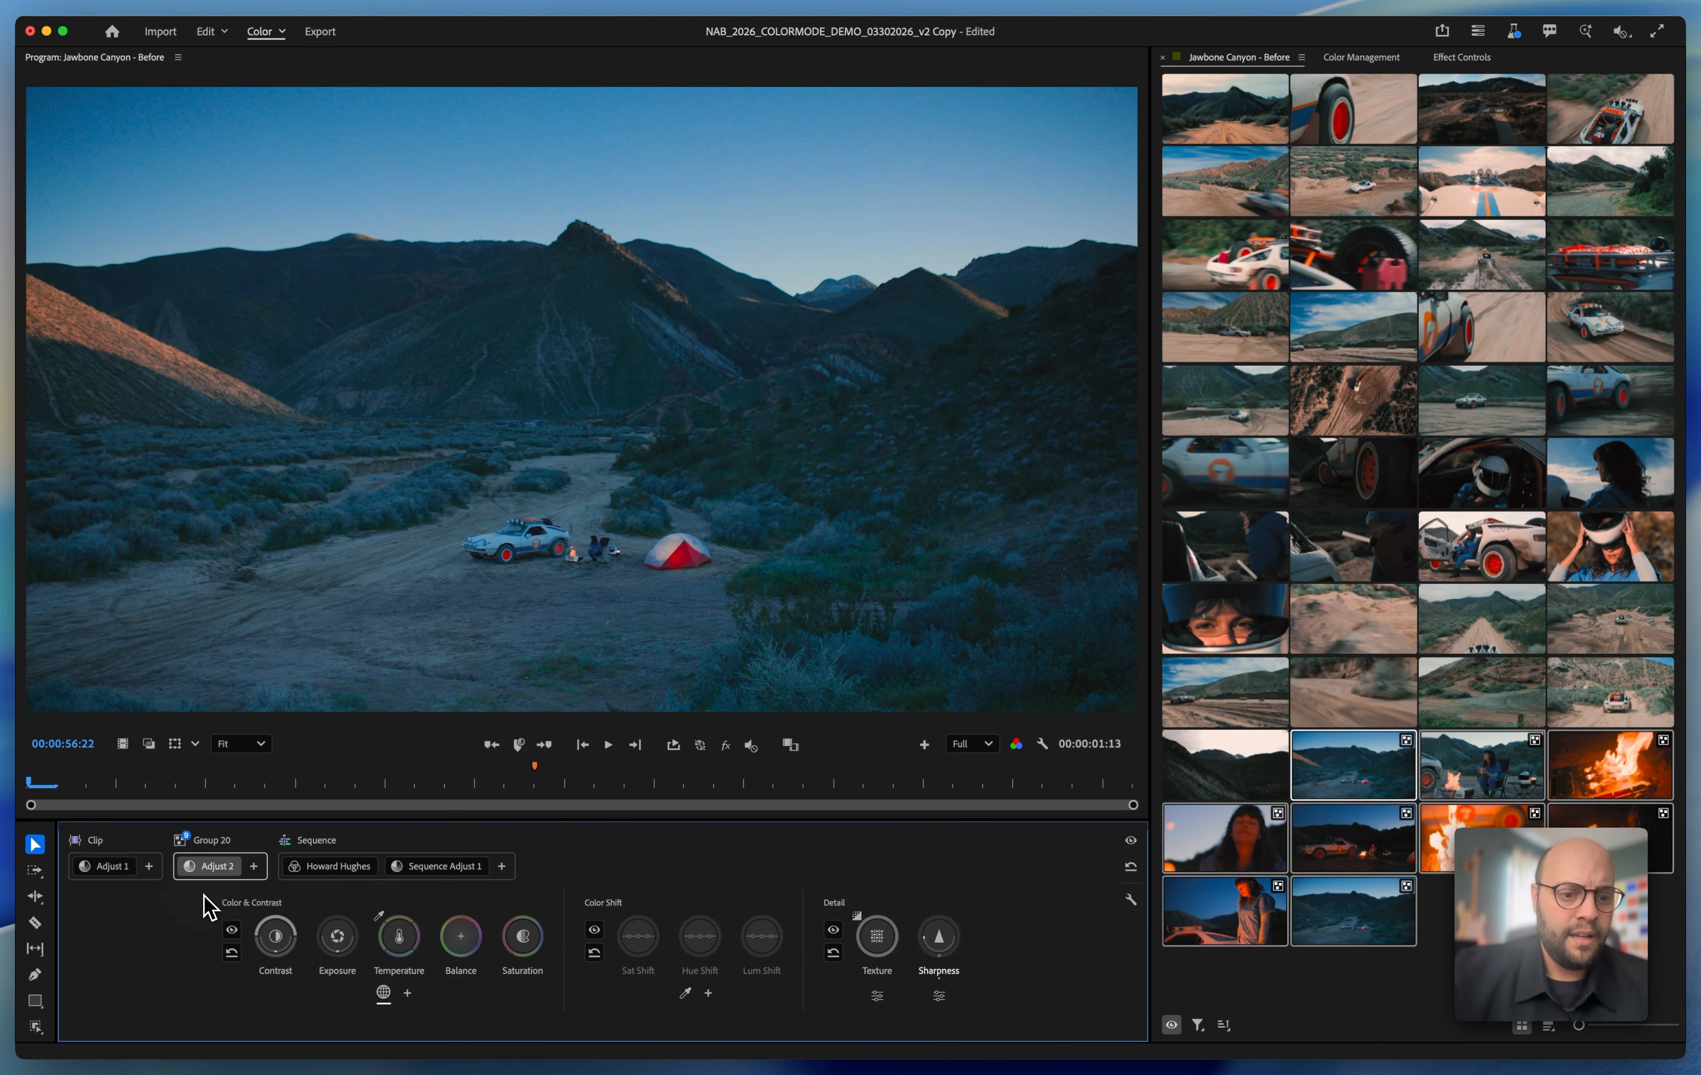
double_click(213, 842)
key(Return)
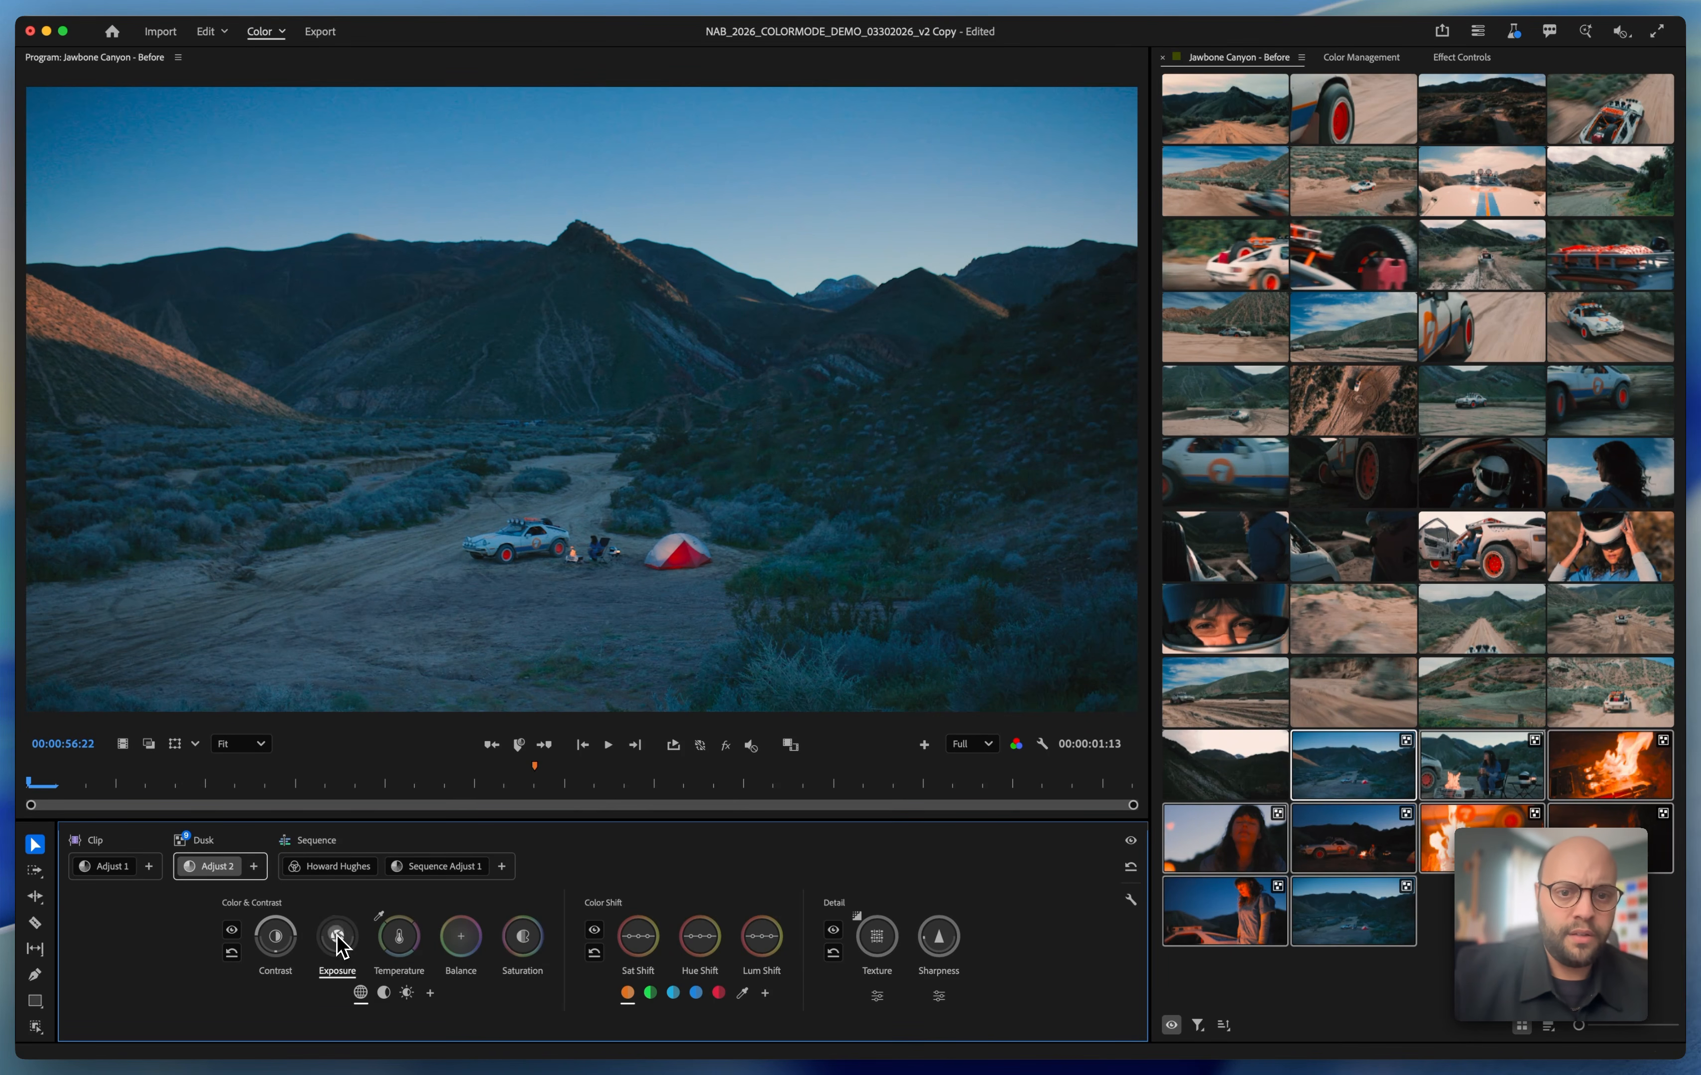
Lower the overall exposure and the saturation of the Dusk group's adjustment
drag(337, 946, 286, 942)
drag(521, 938, 525, 941)
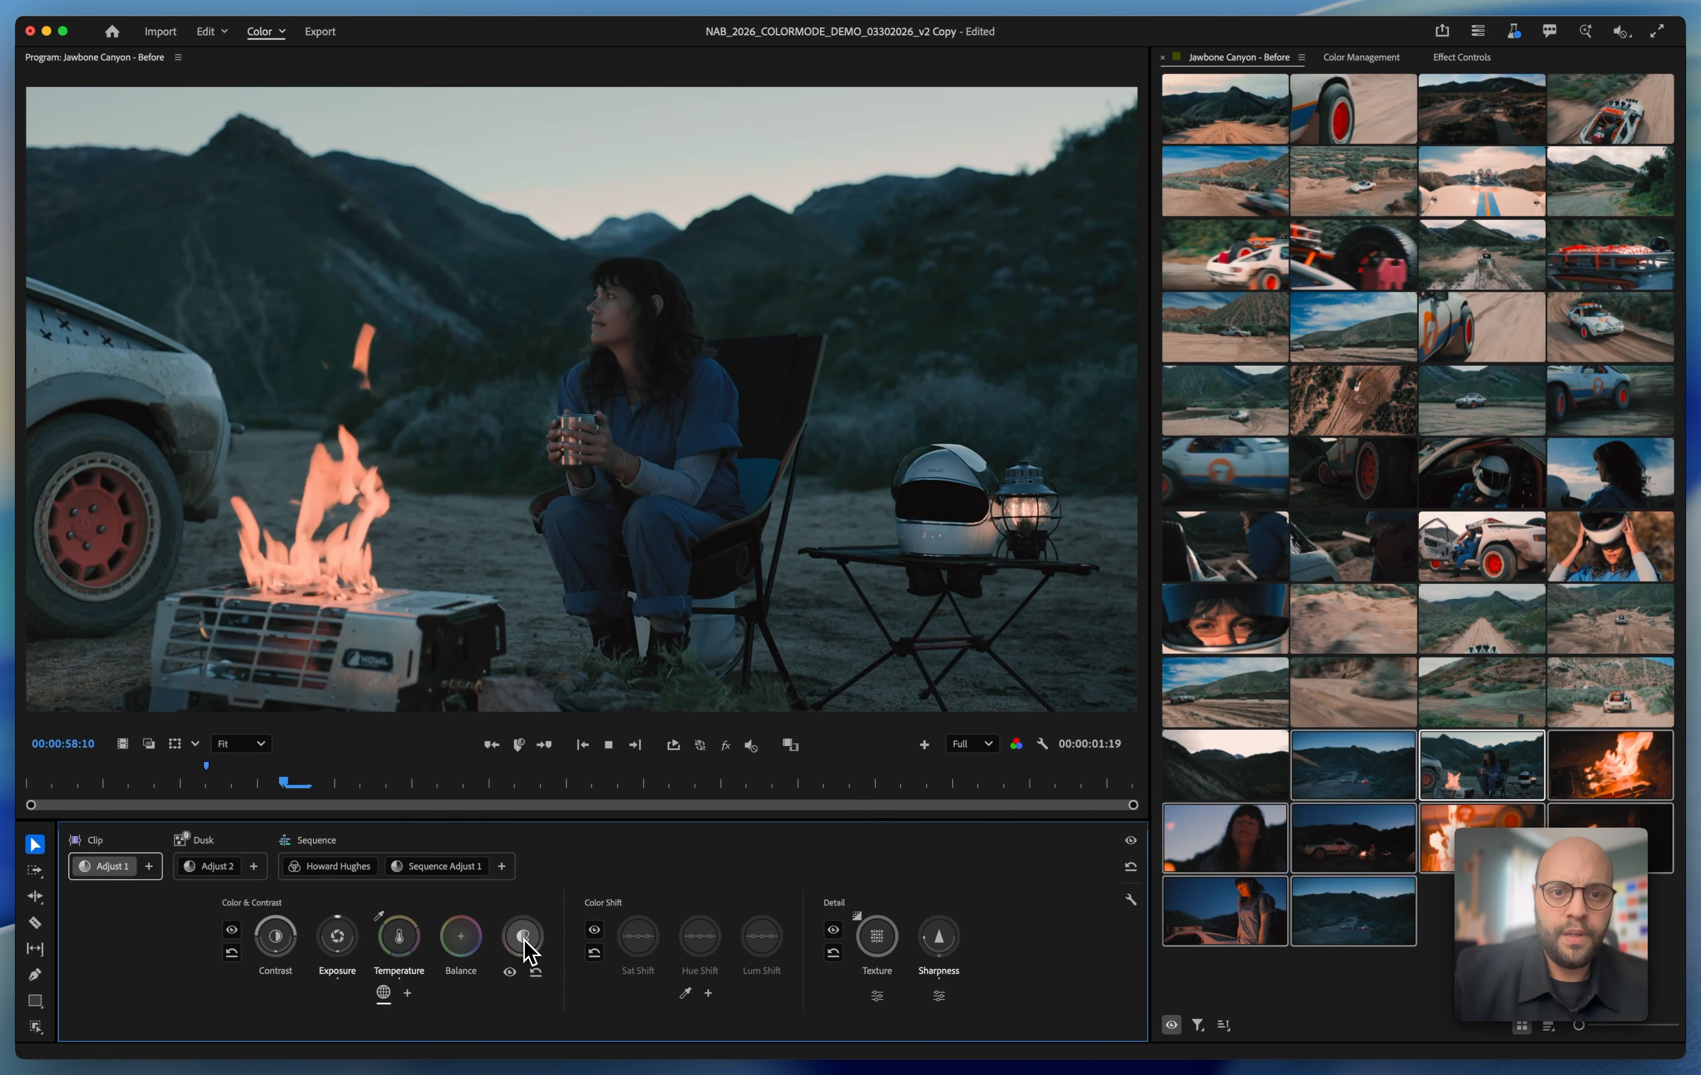
key(space)
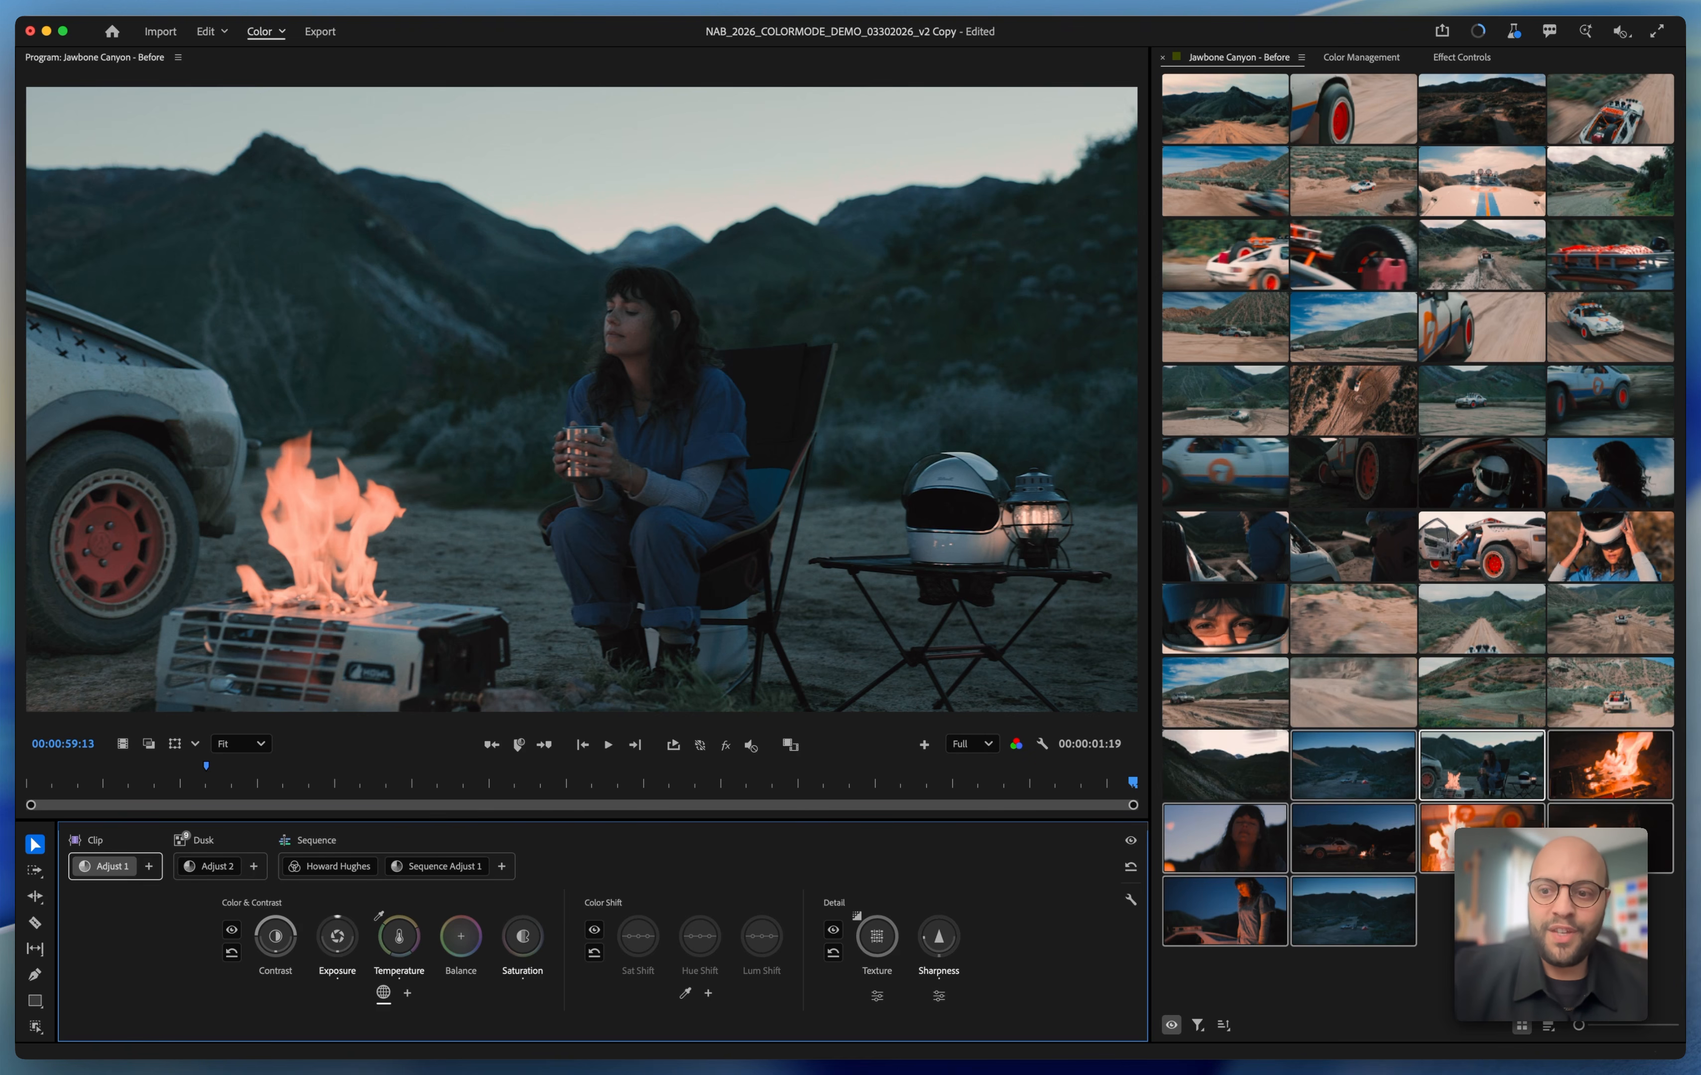
Add a clip adjustment to the shot of the woman seated by the campfire and name it "Fire"
click(1625, 775)
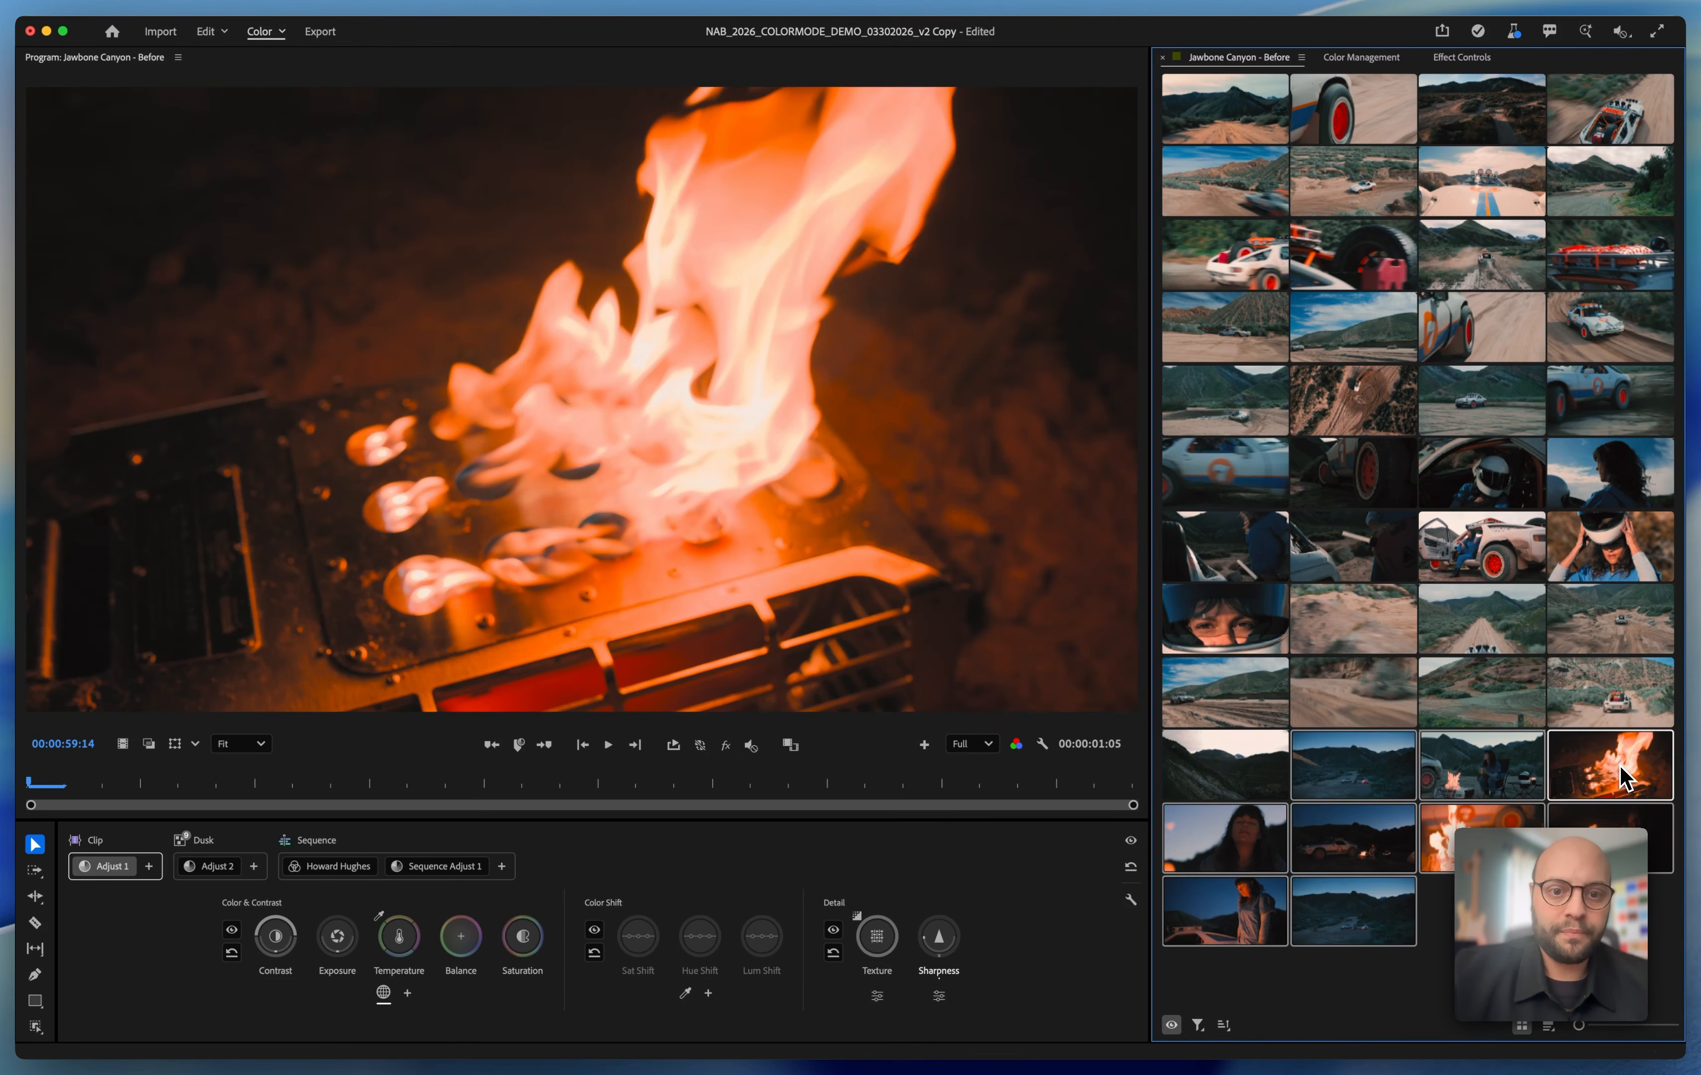
click(1490, 773)
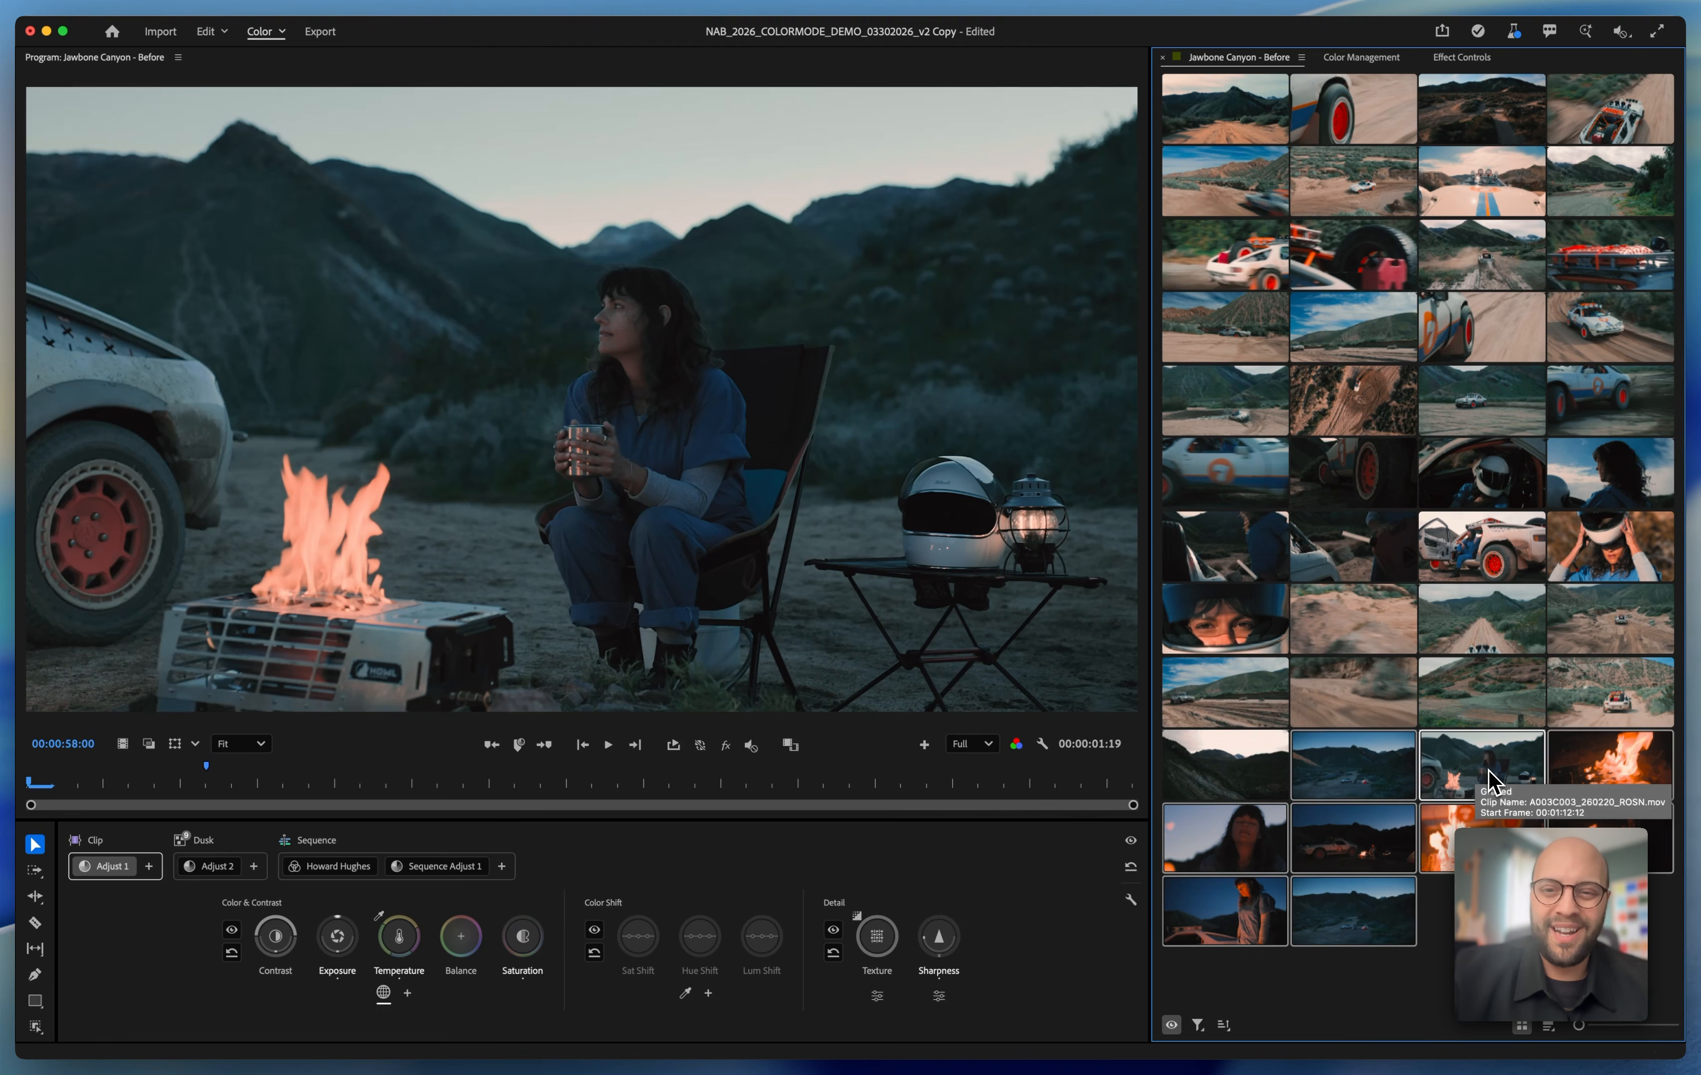
key(space)
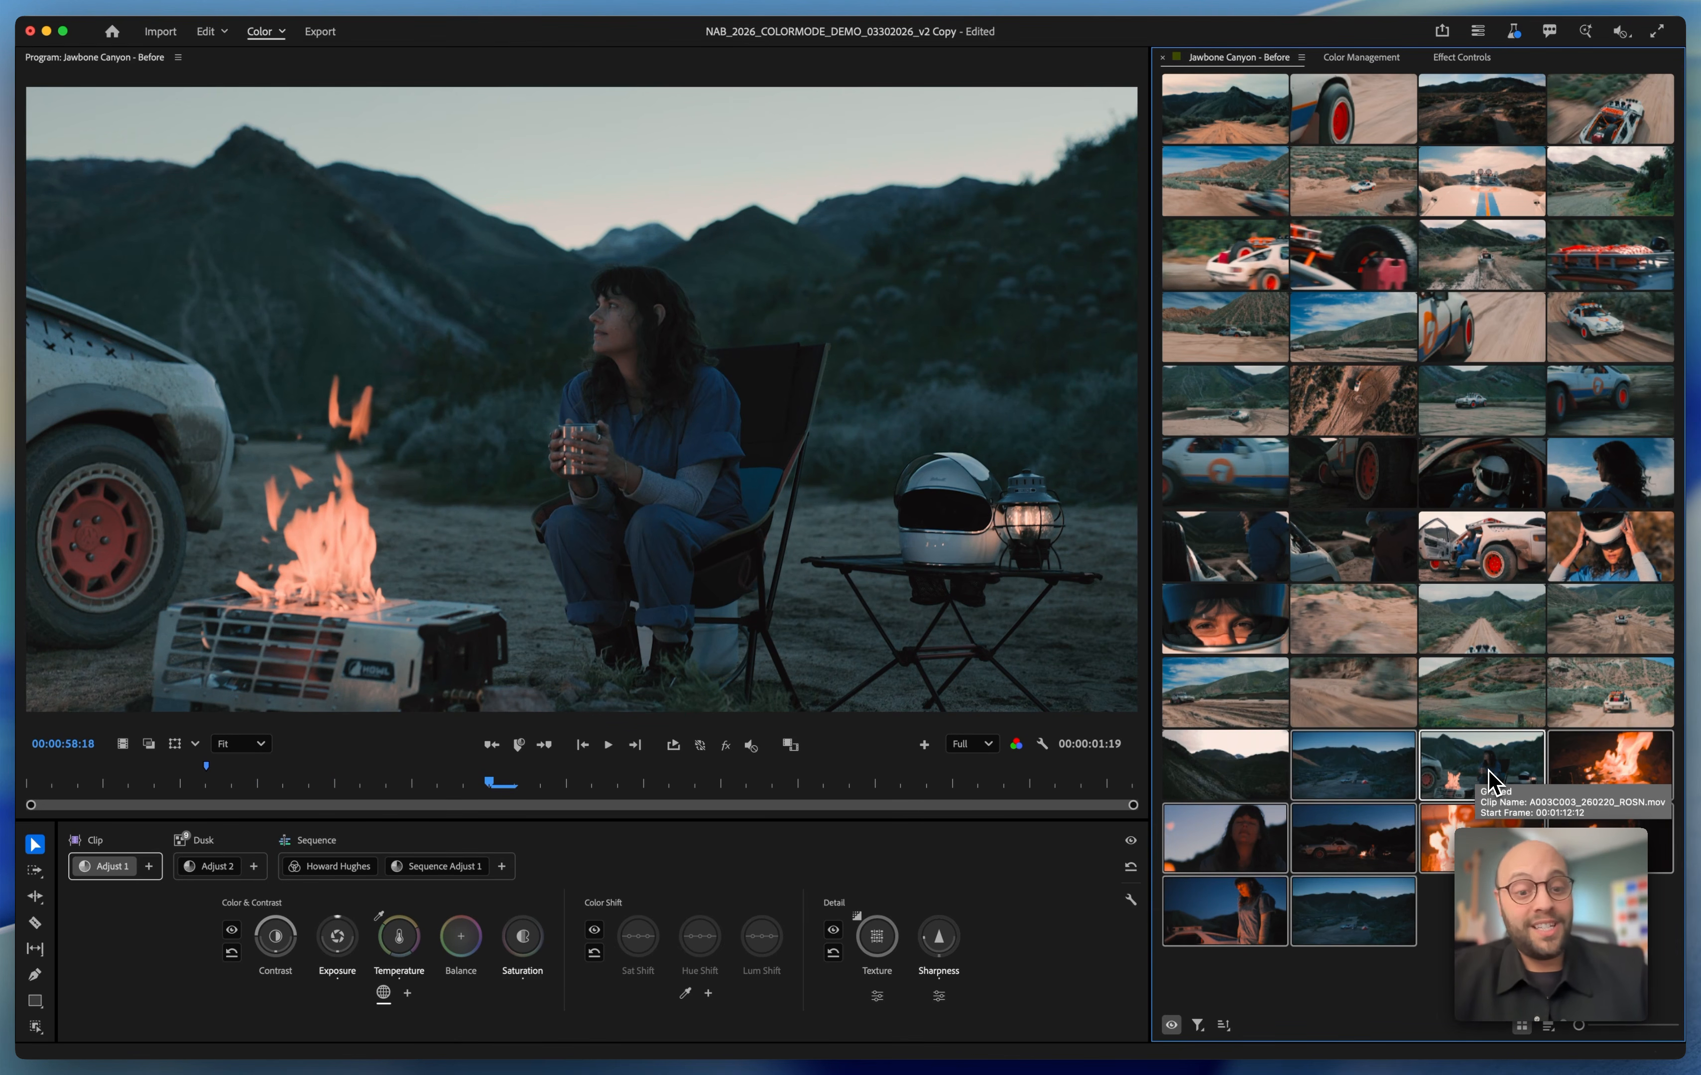
click(117, 869)
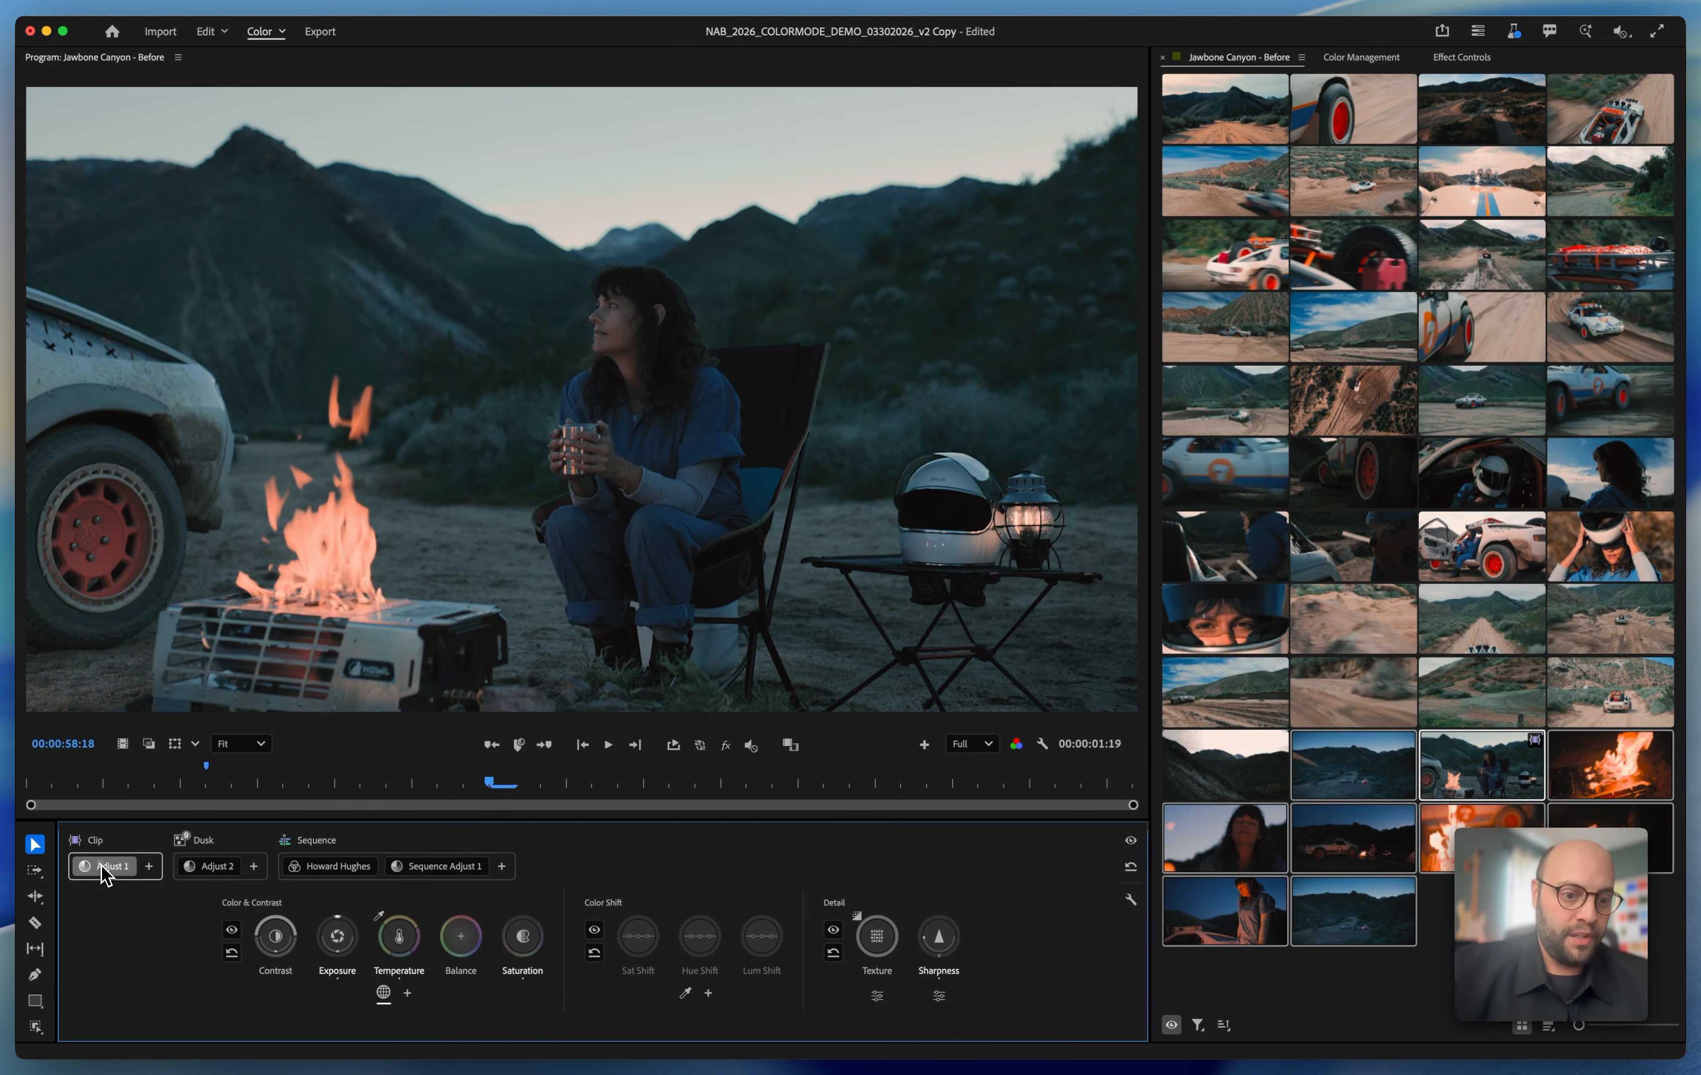
click(146, 866)
click(167, 895)
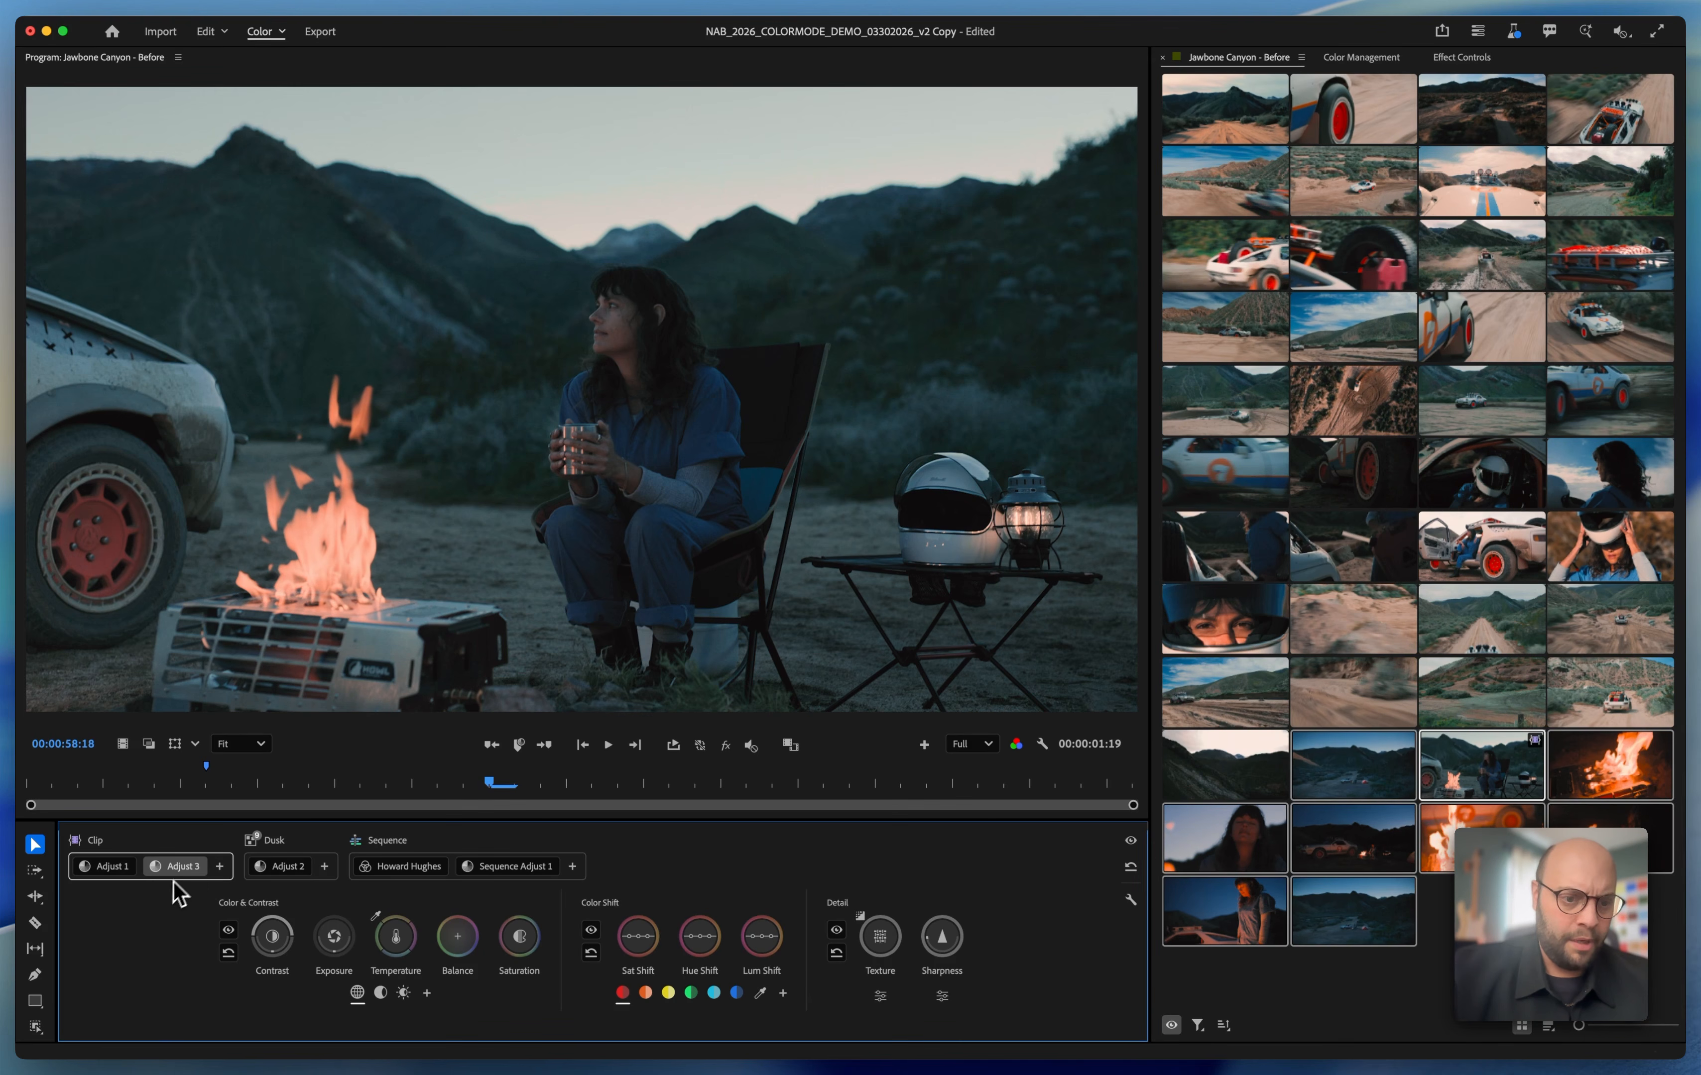
double_click(185, 869)
text(Fire)
key(Return)
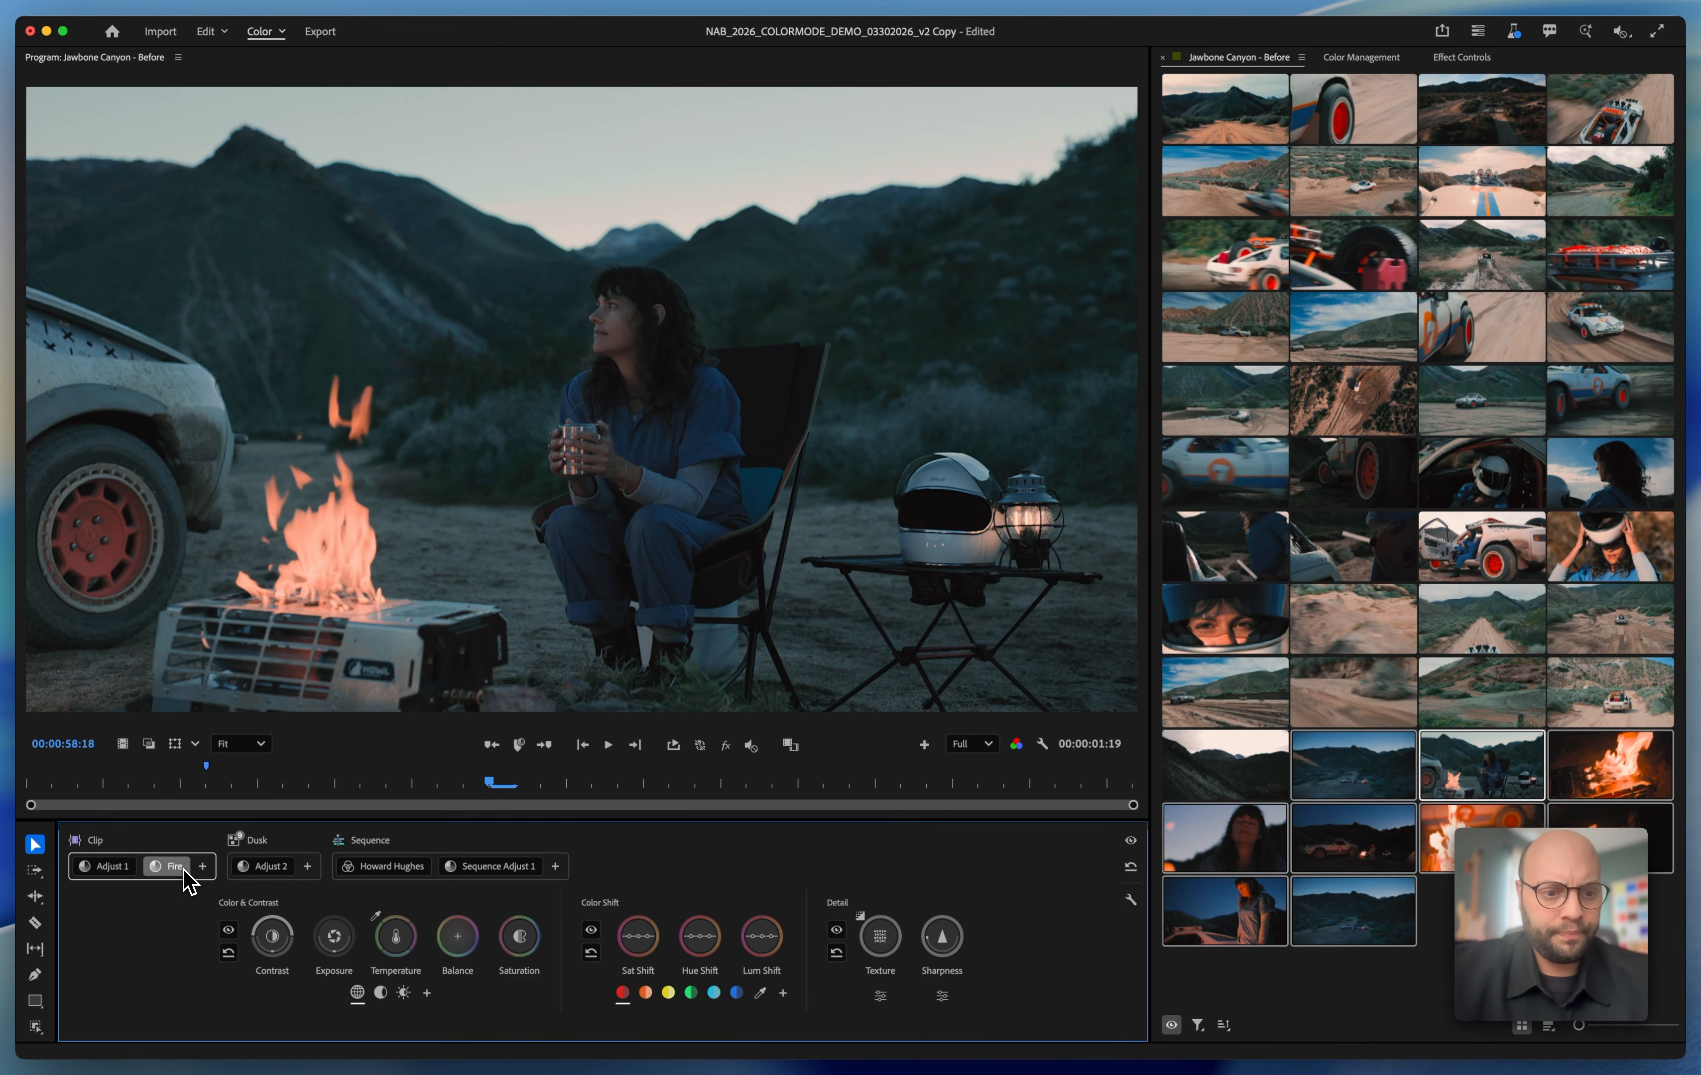
Raise the orange Sat Shift of the Fire adjustment to about 46 to intensify the flames
click(618, 992)
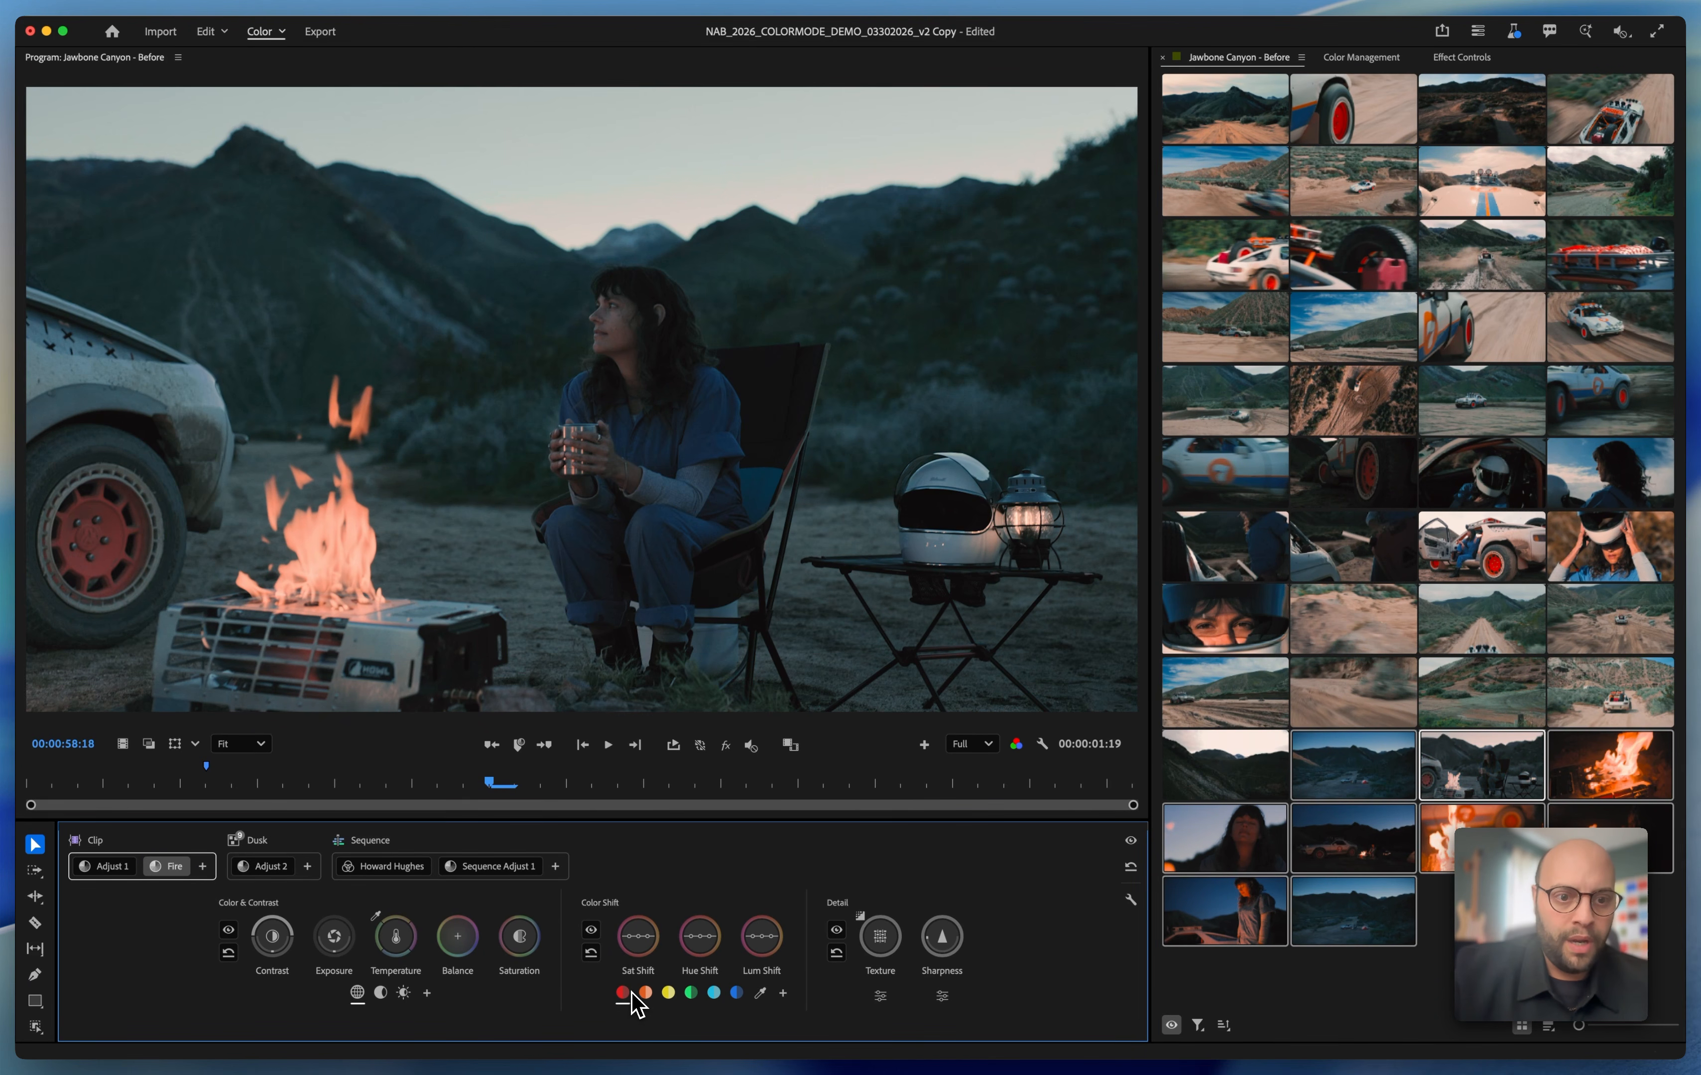
click(645, 993)
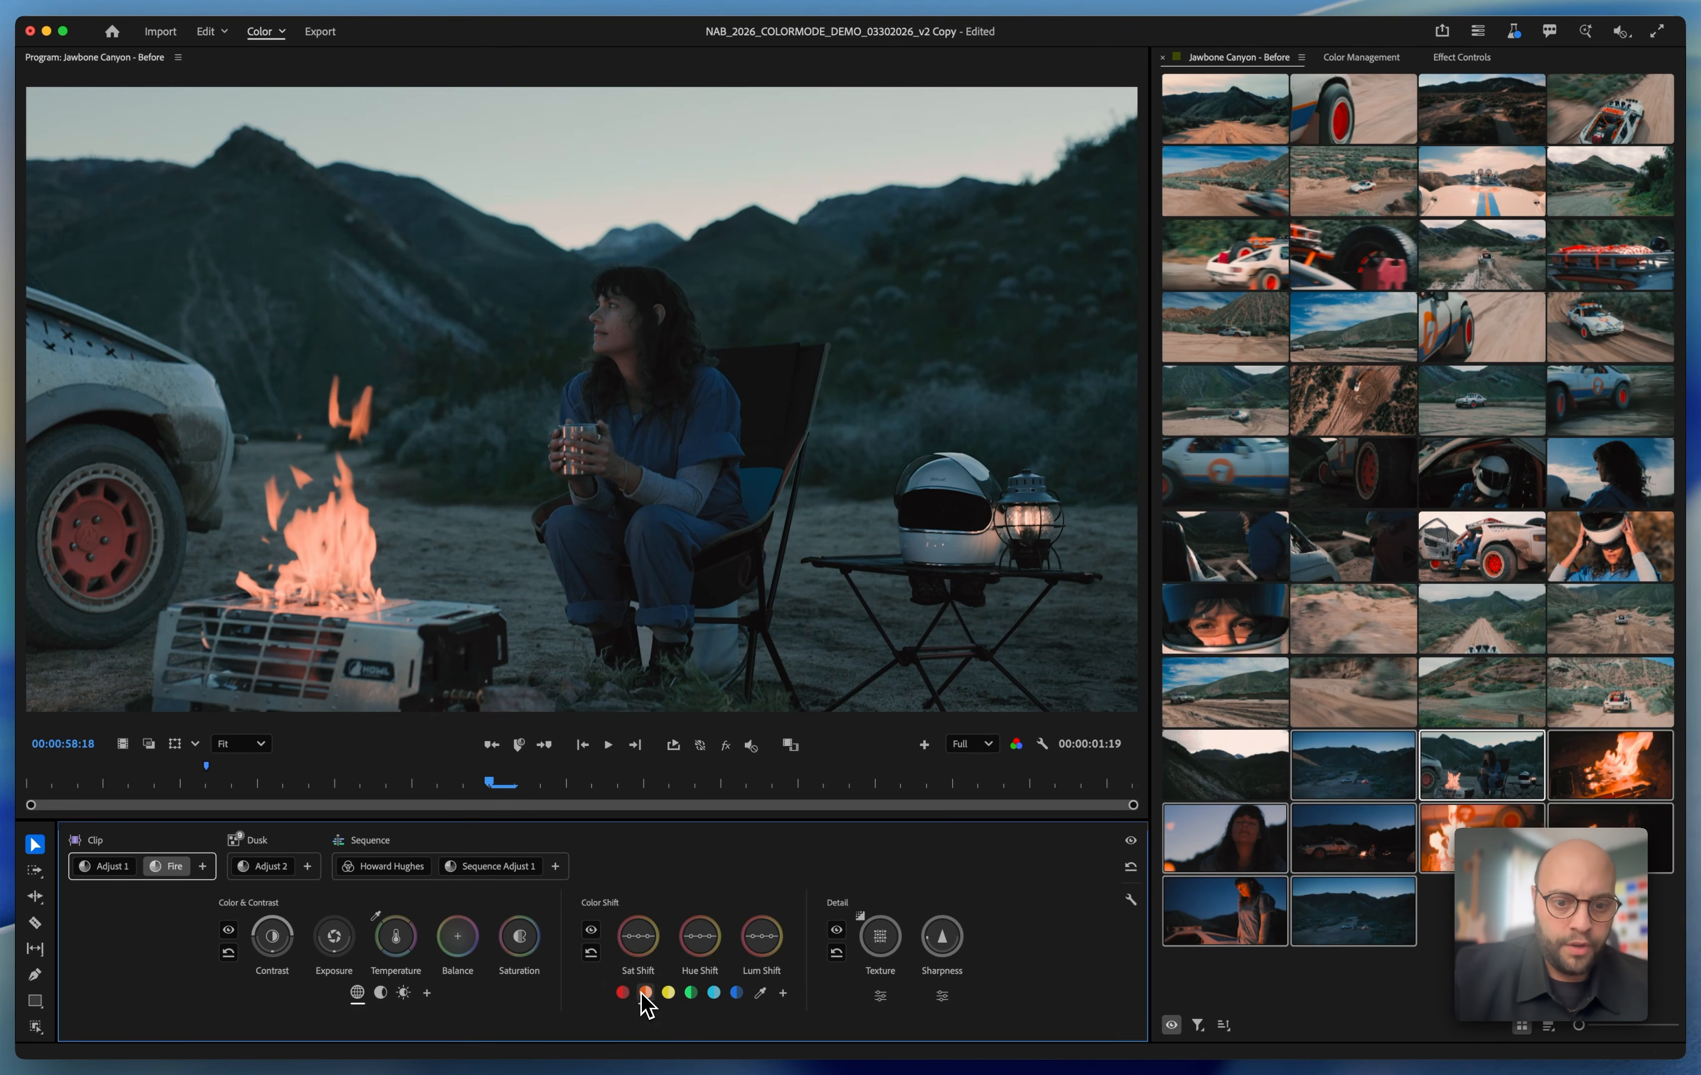
click(642, 942)
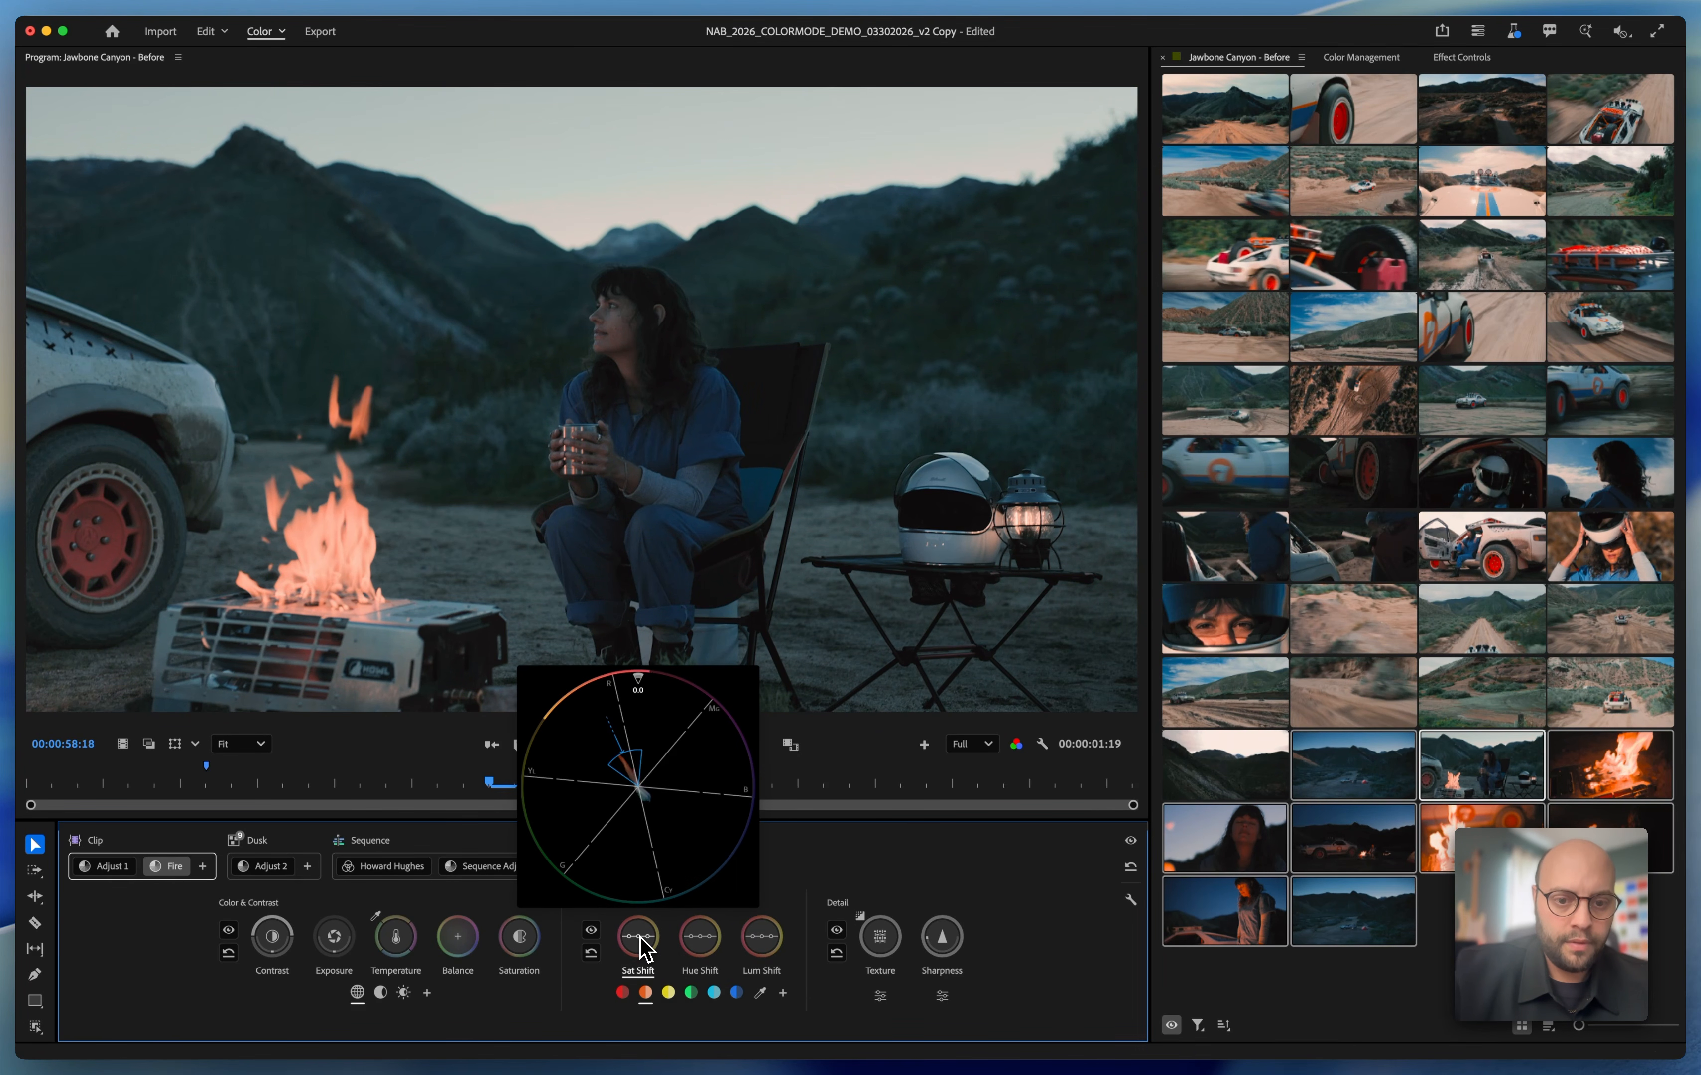
drag(640, 937, 640, 938)
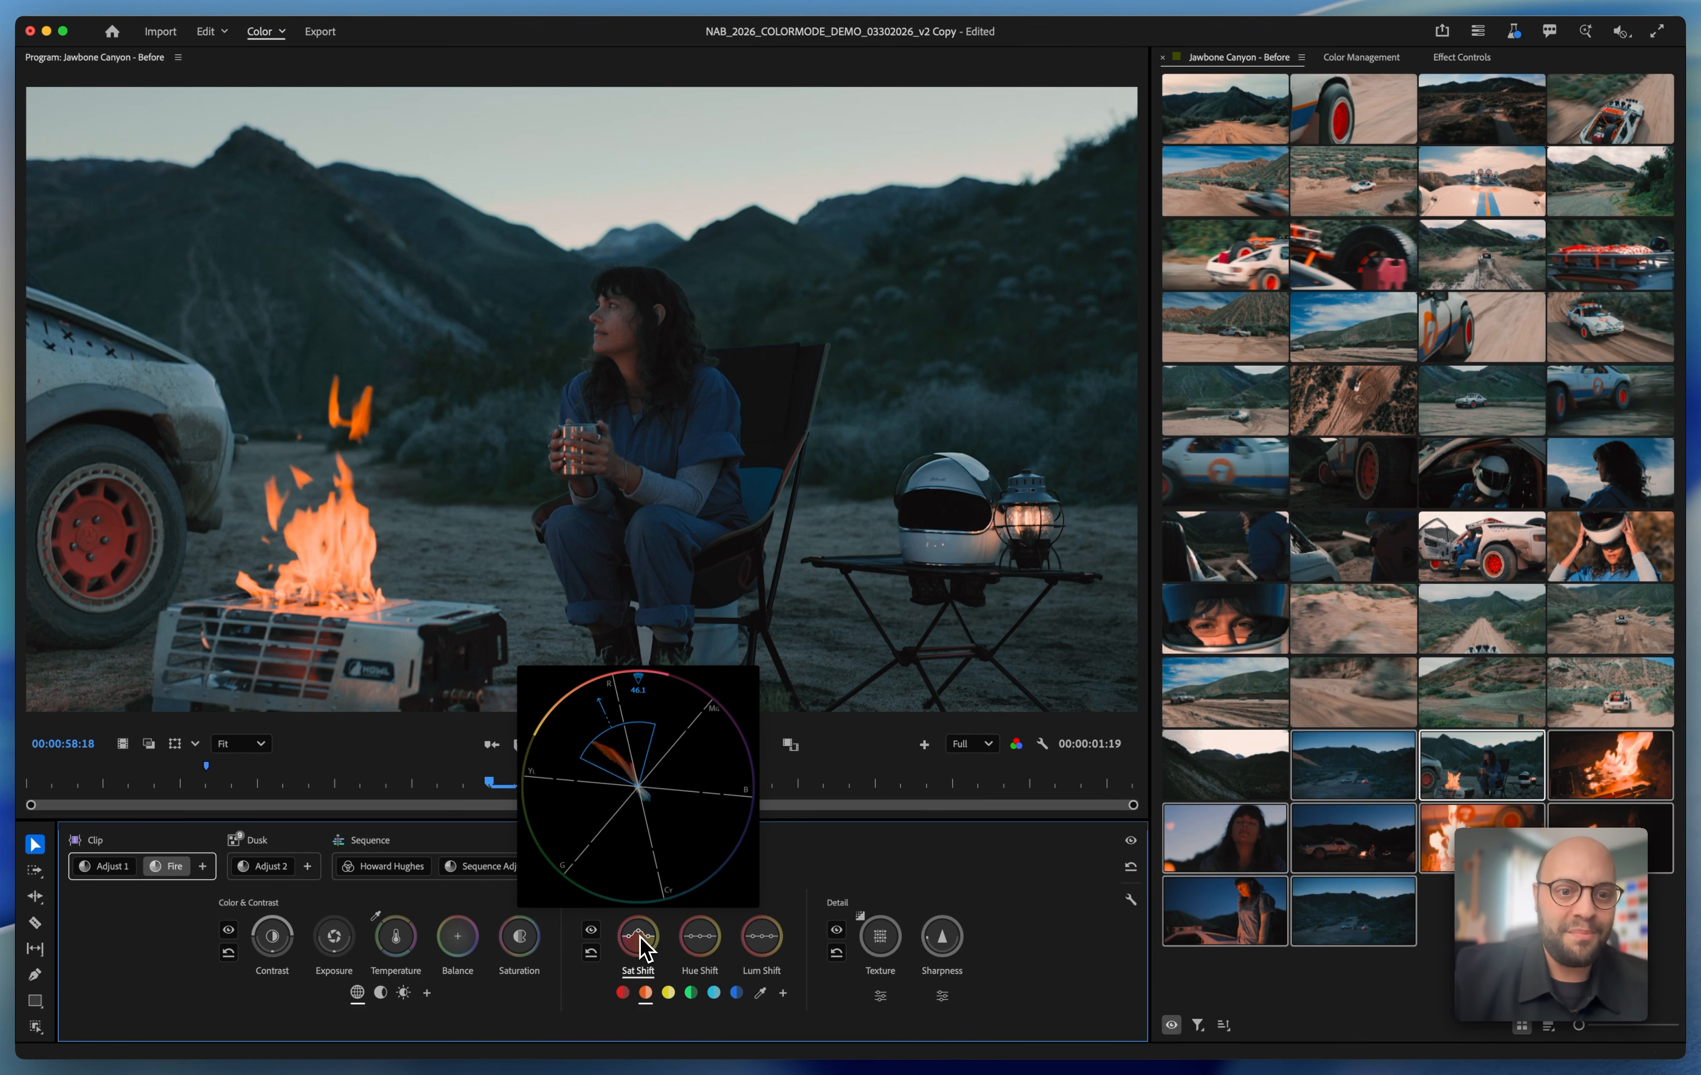
drag(643, 947, 640, 942)
Turn on loop playback and play the campfire clip to review the flames
click(673, 745)
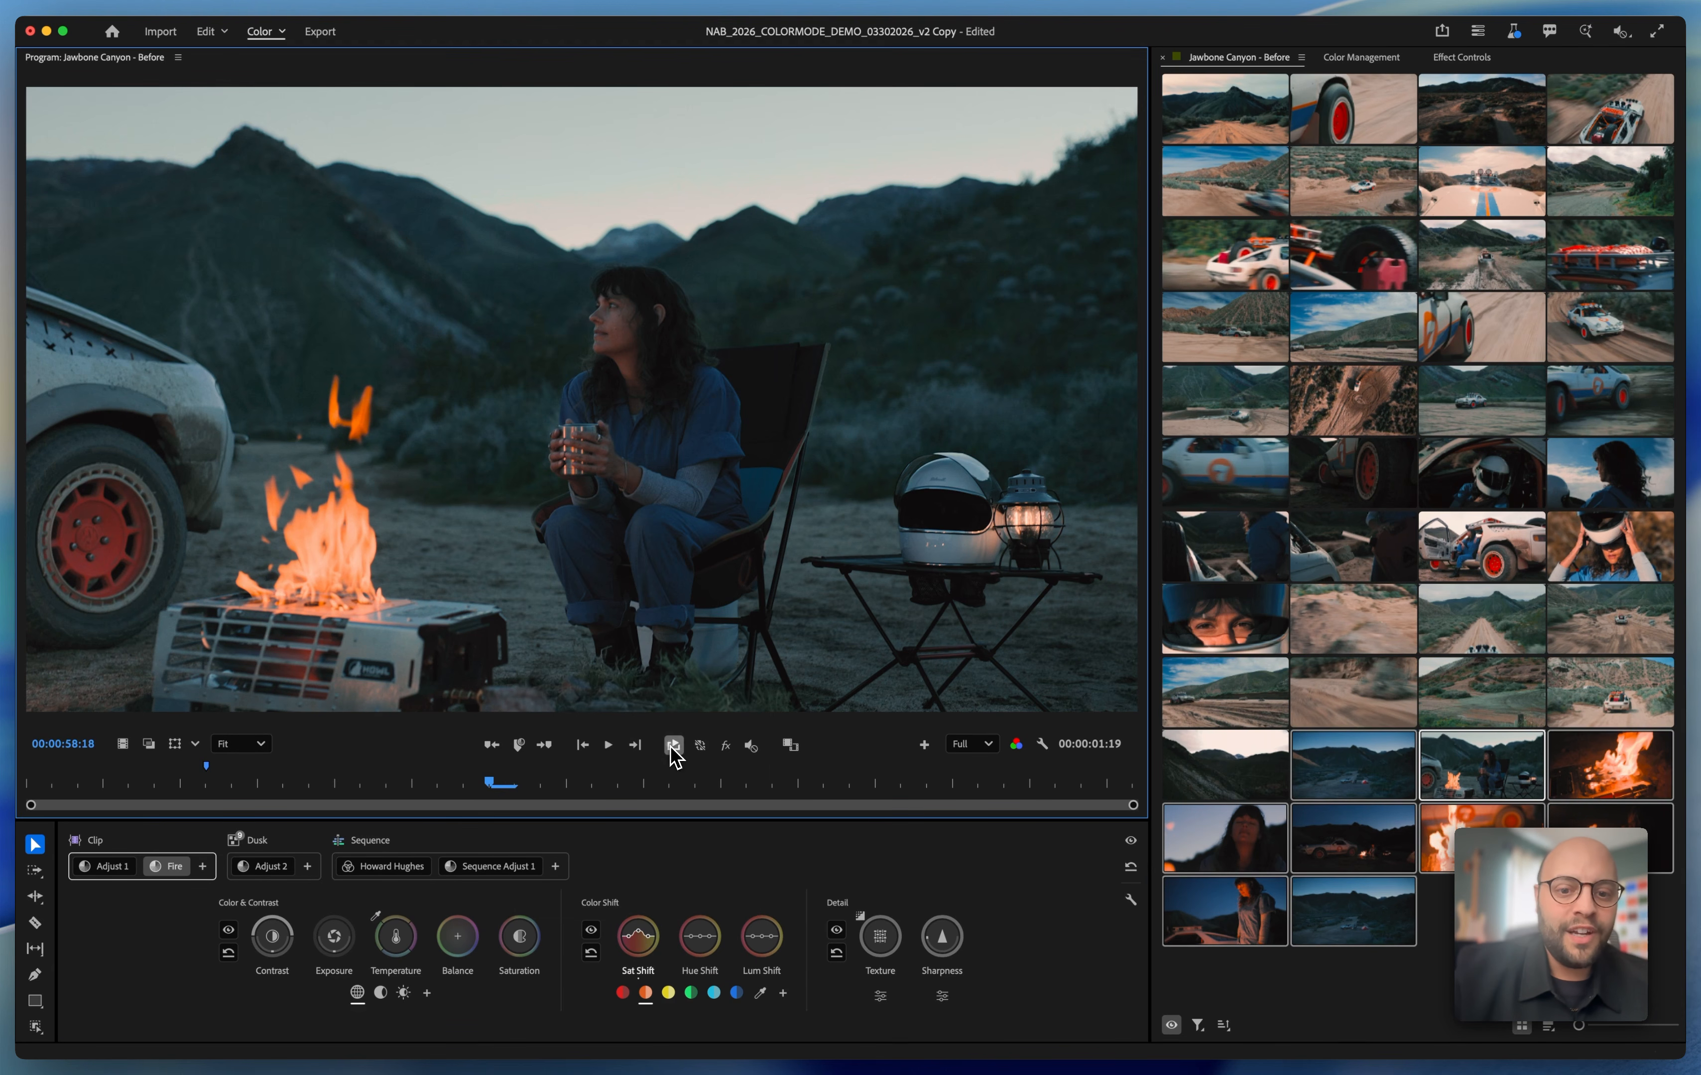
key(space)
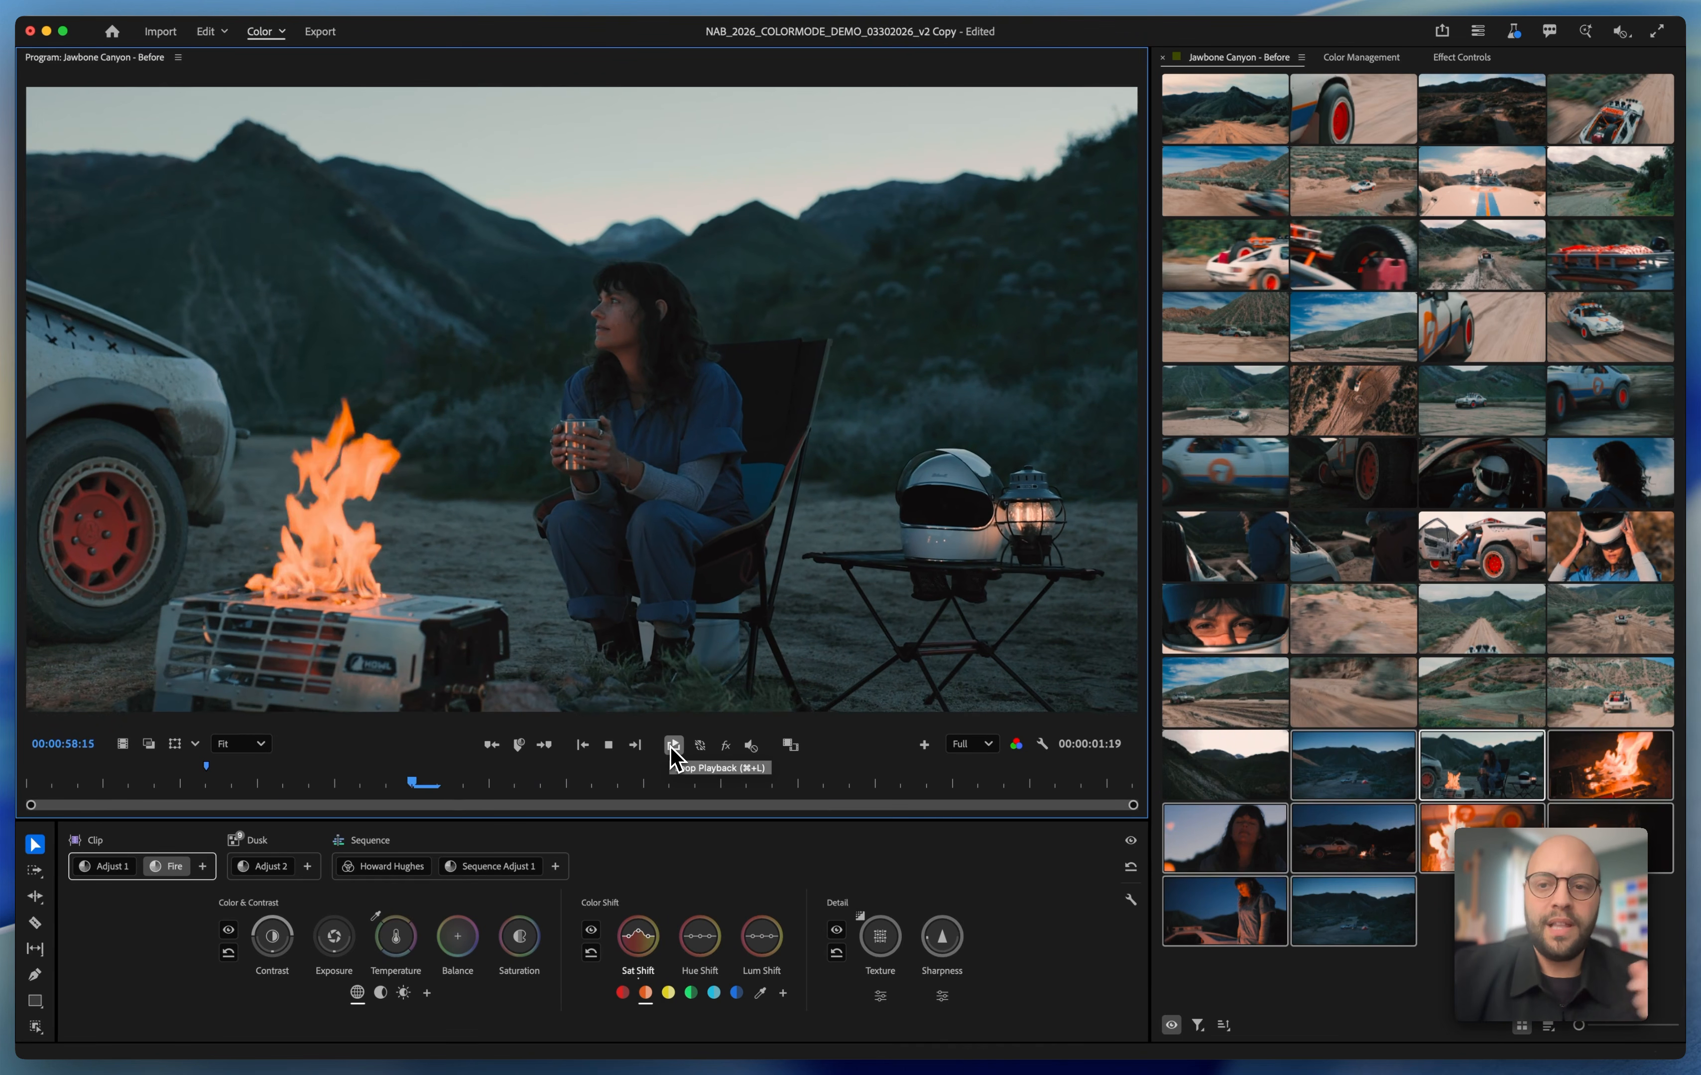
key(space)
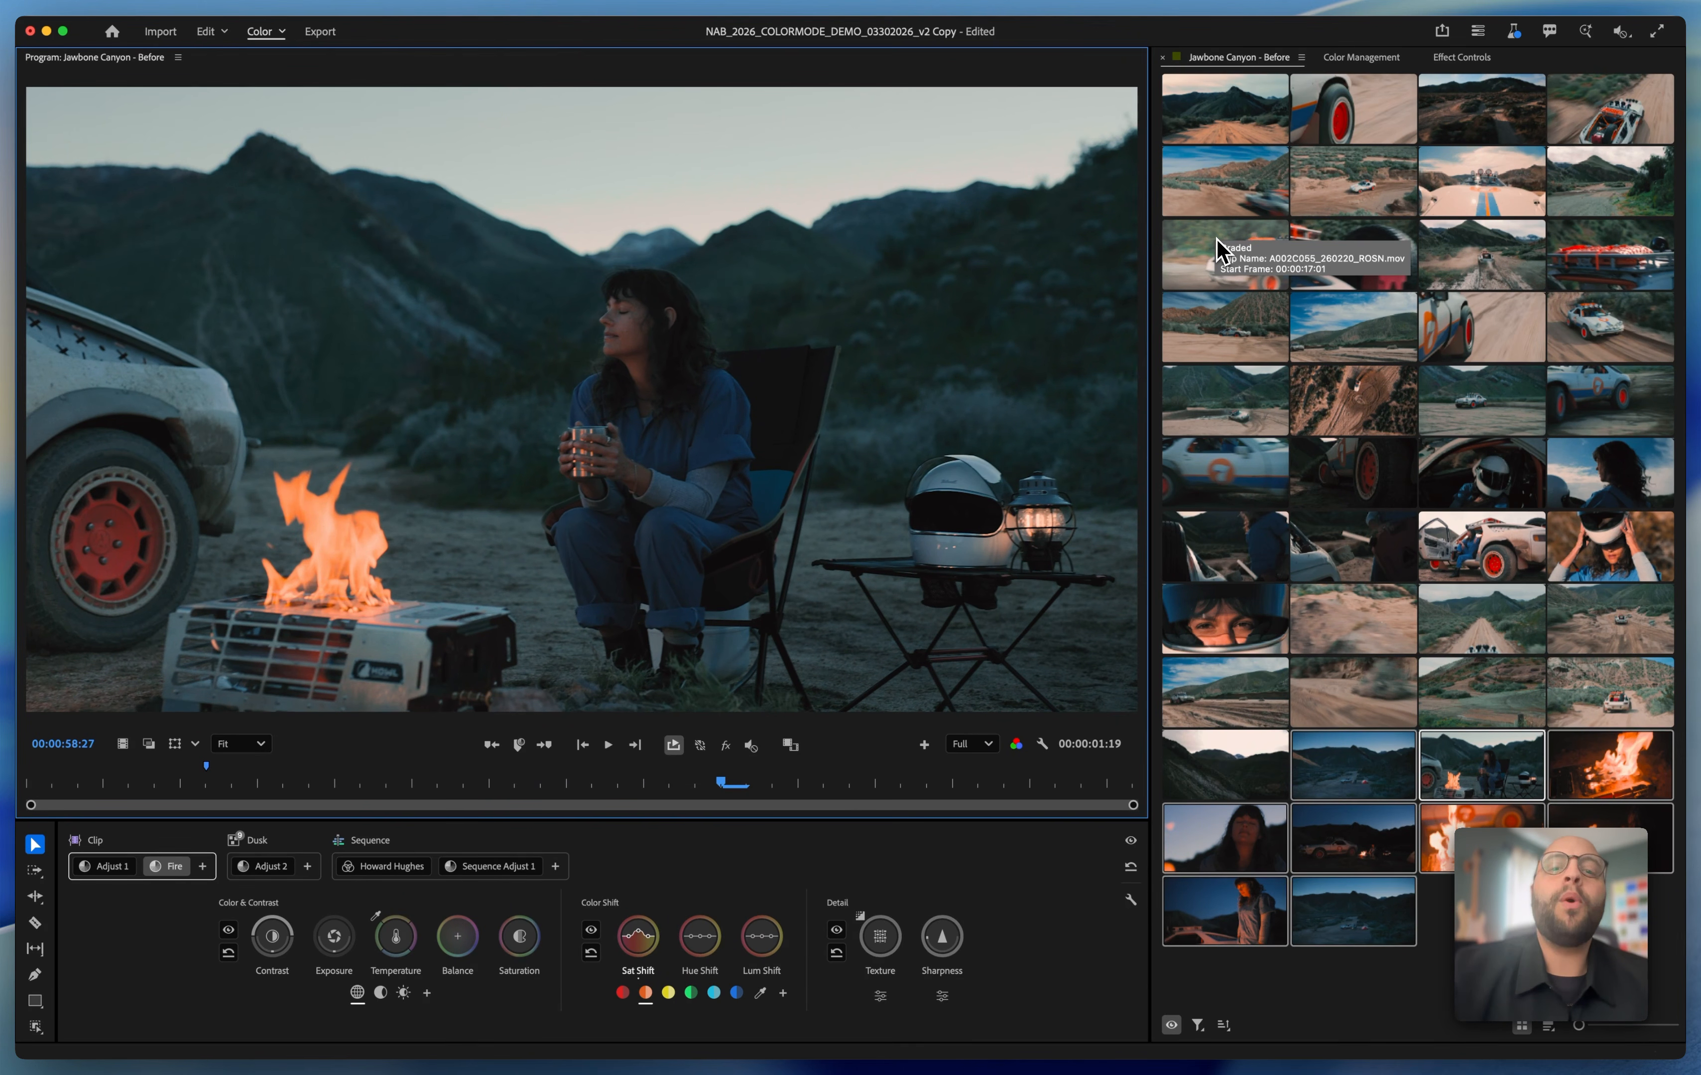
Play the rear-view shot of the white rally car in the afternoon group, and add a clip adjustment to it named "Desat"
click(1217, 250)
key(space)
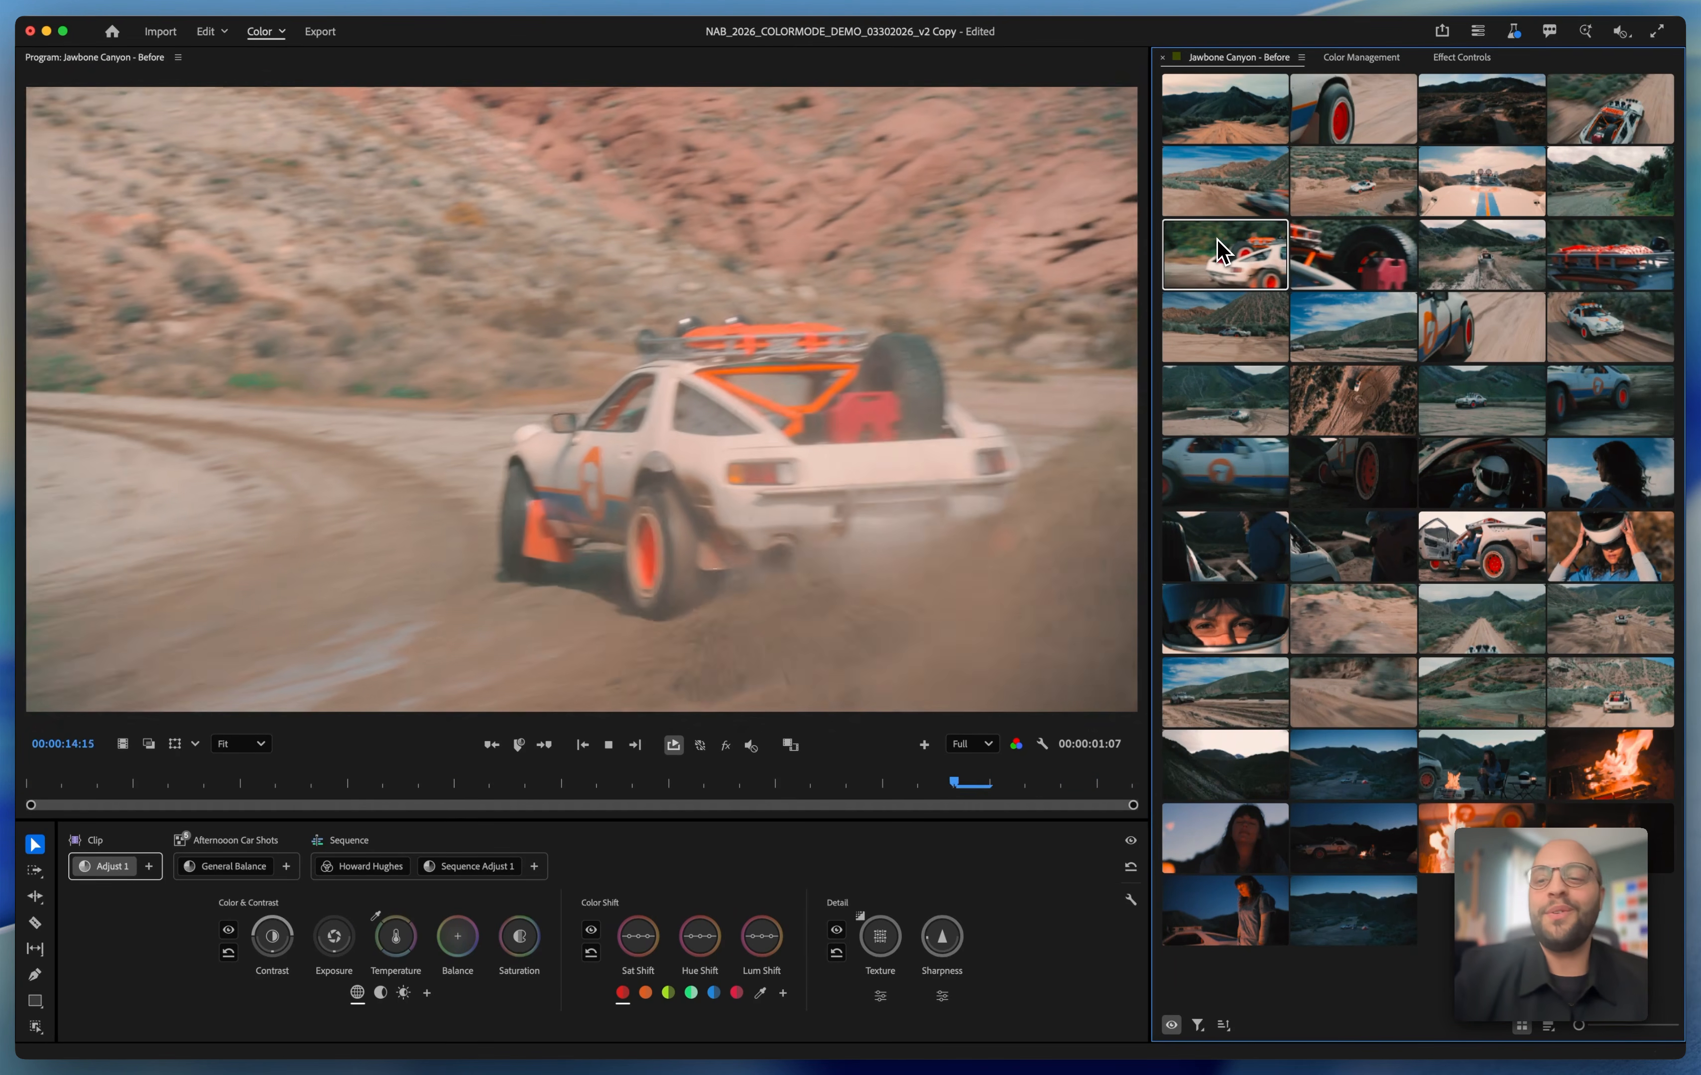
key(space)
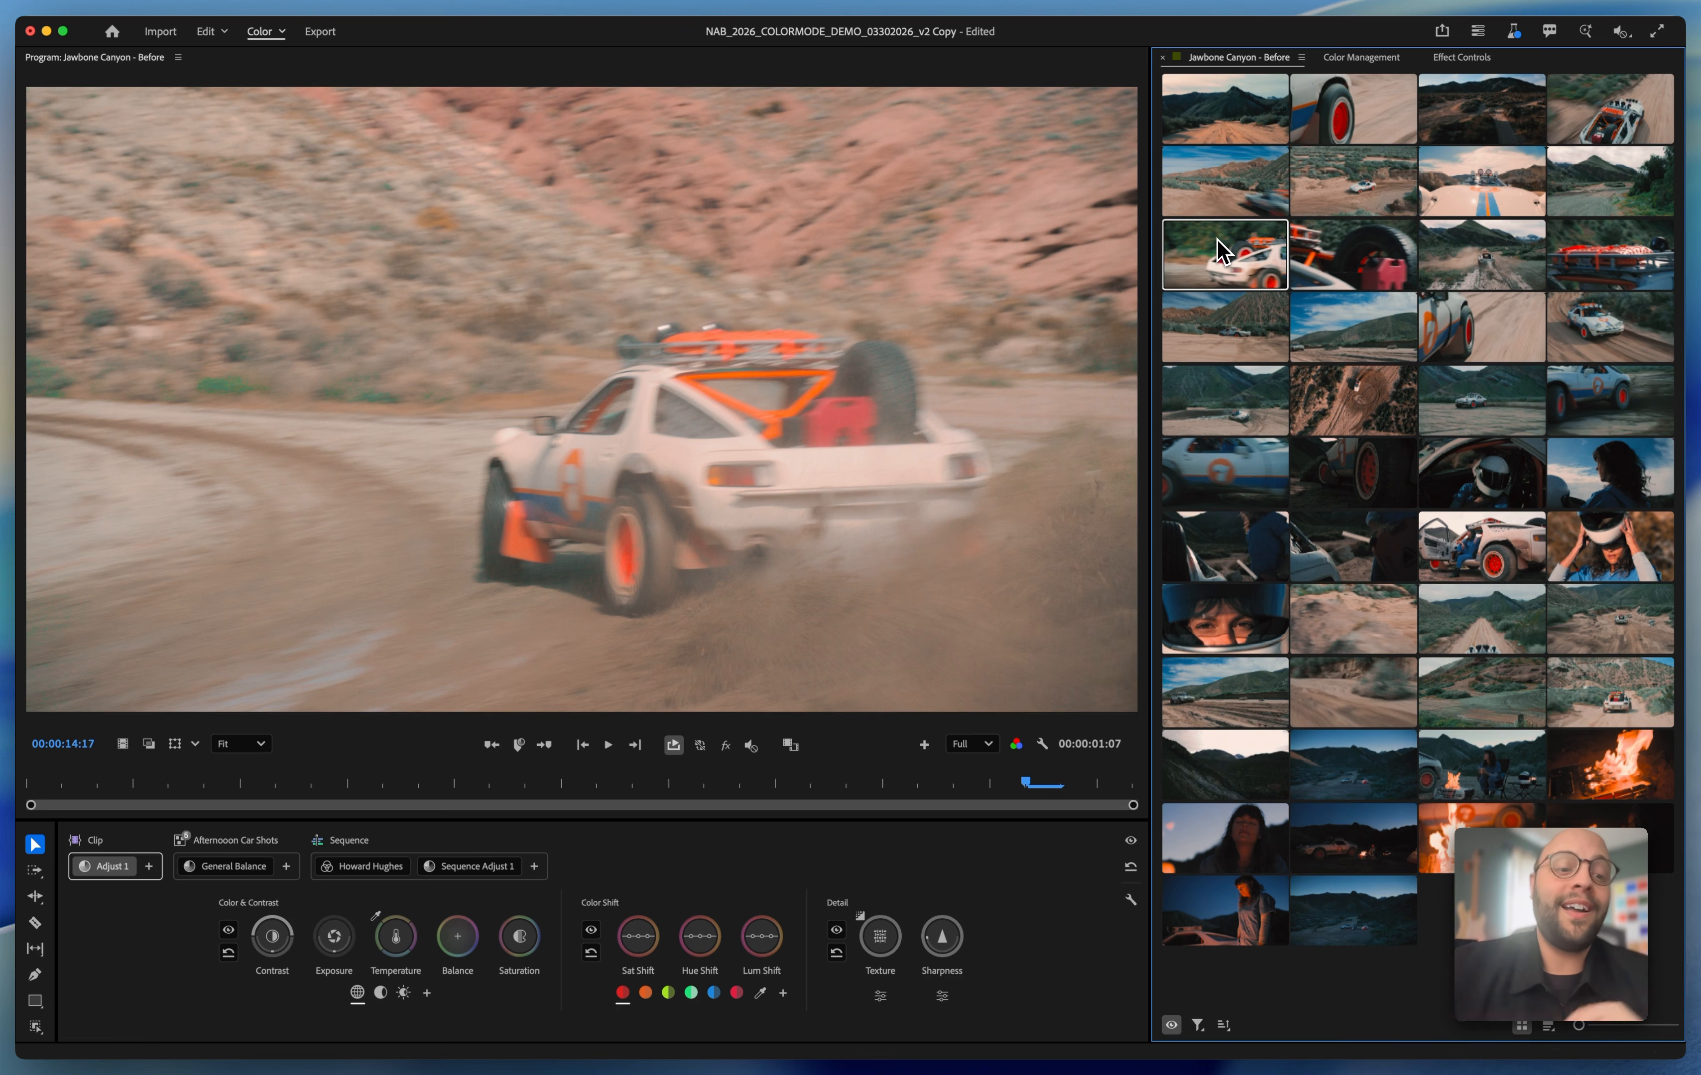
click(149, 866)
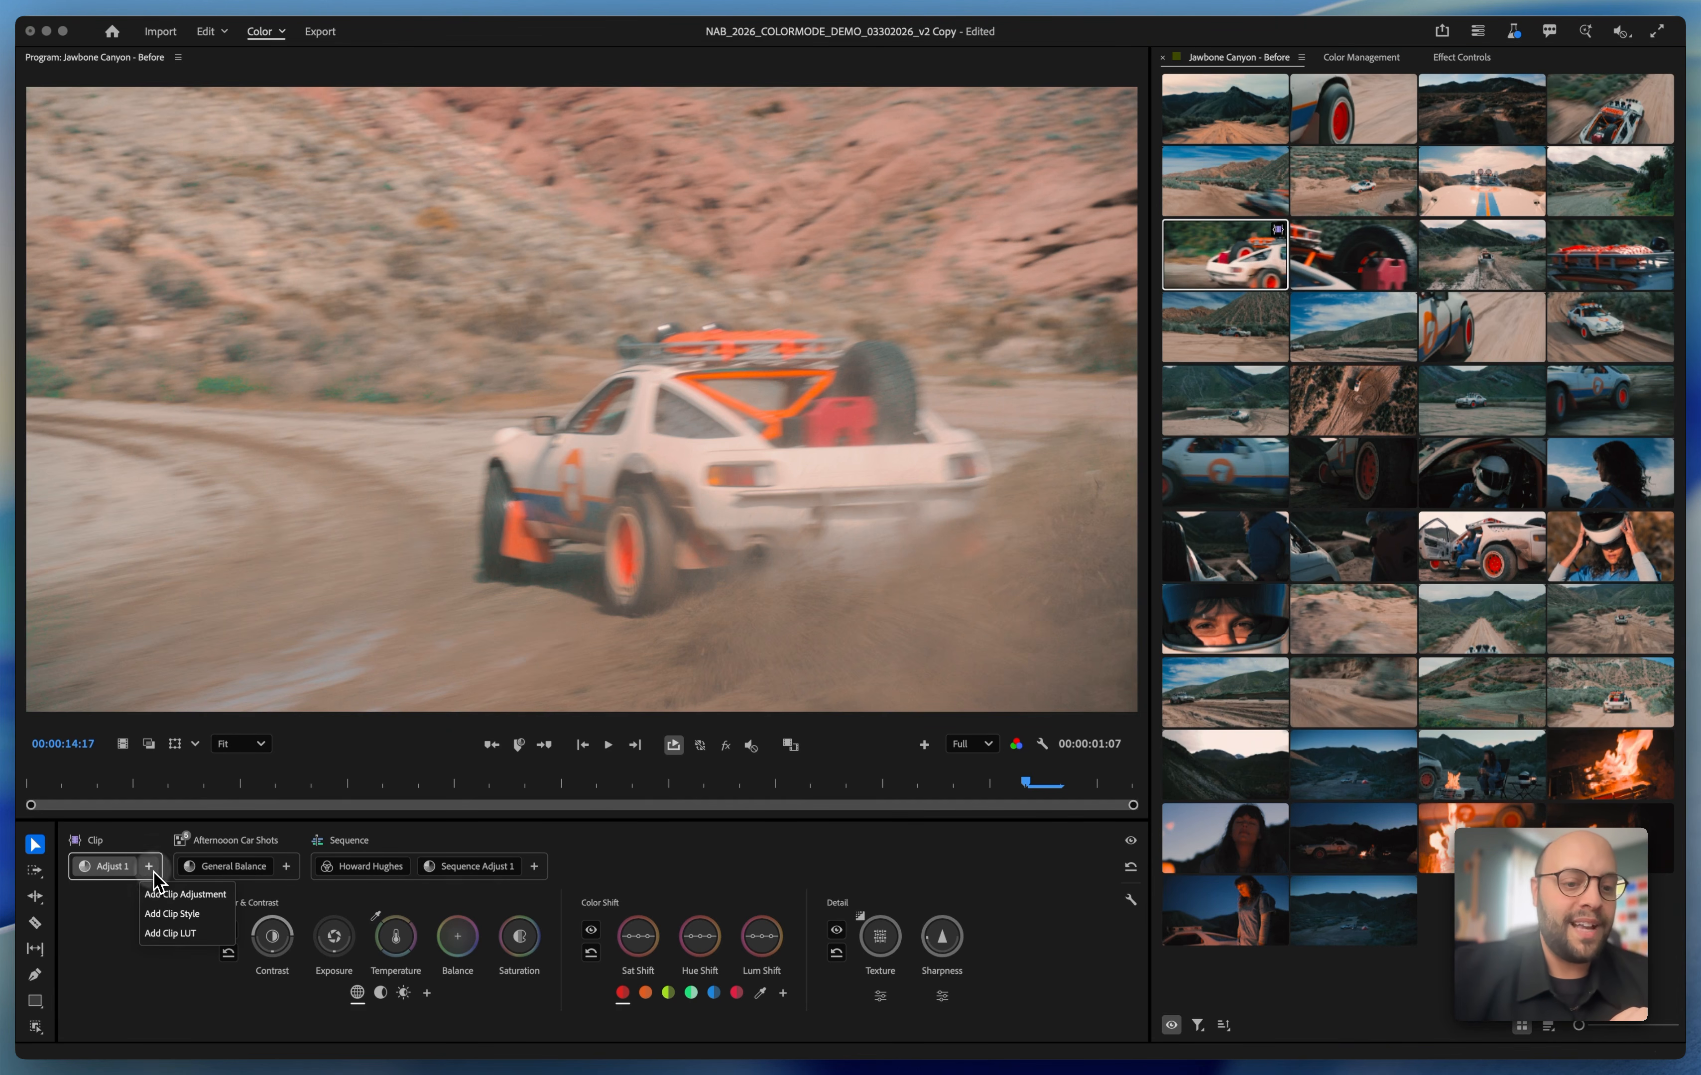
click(169, 896)
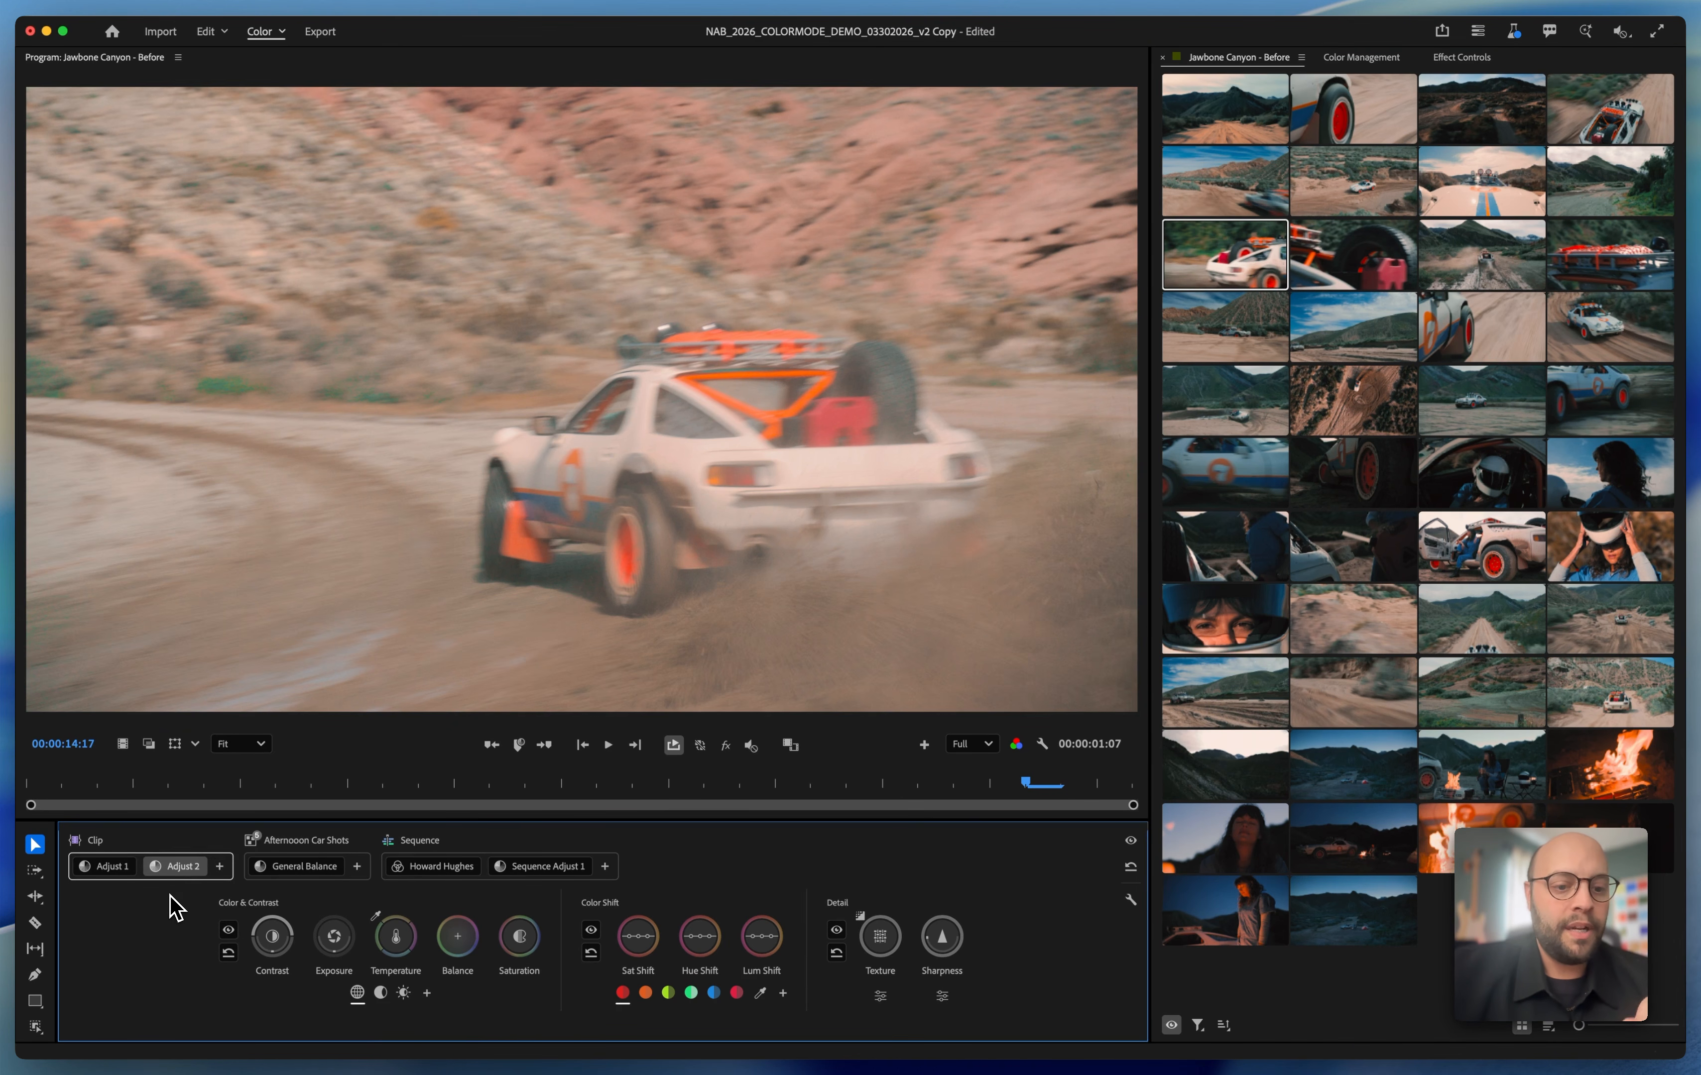
double_click(184, 868)
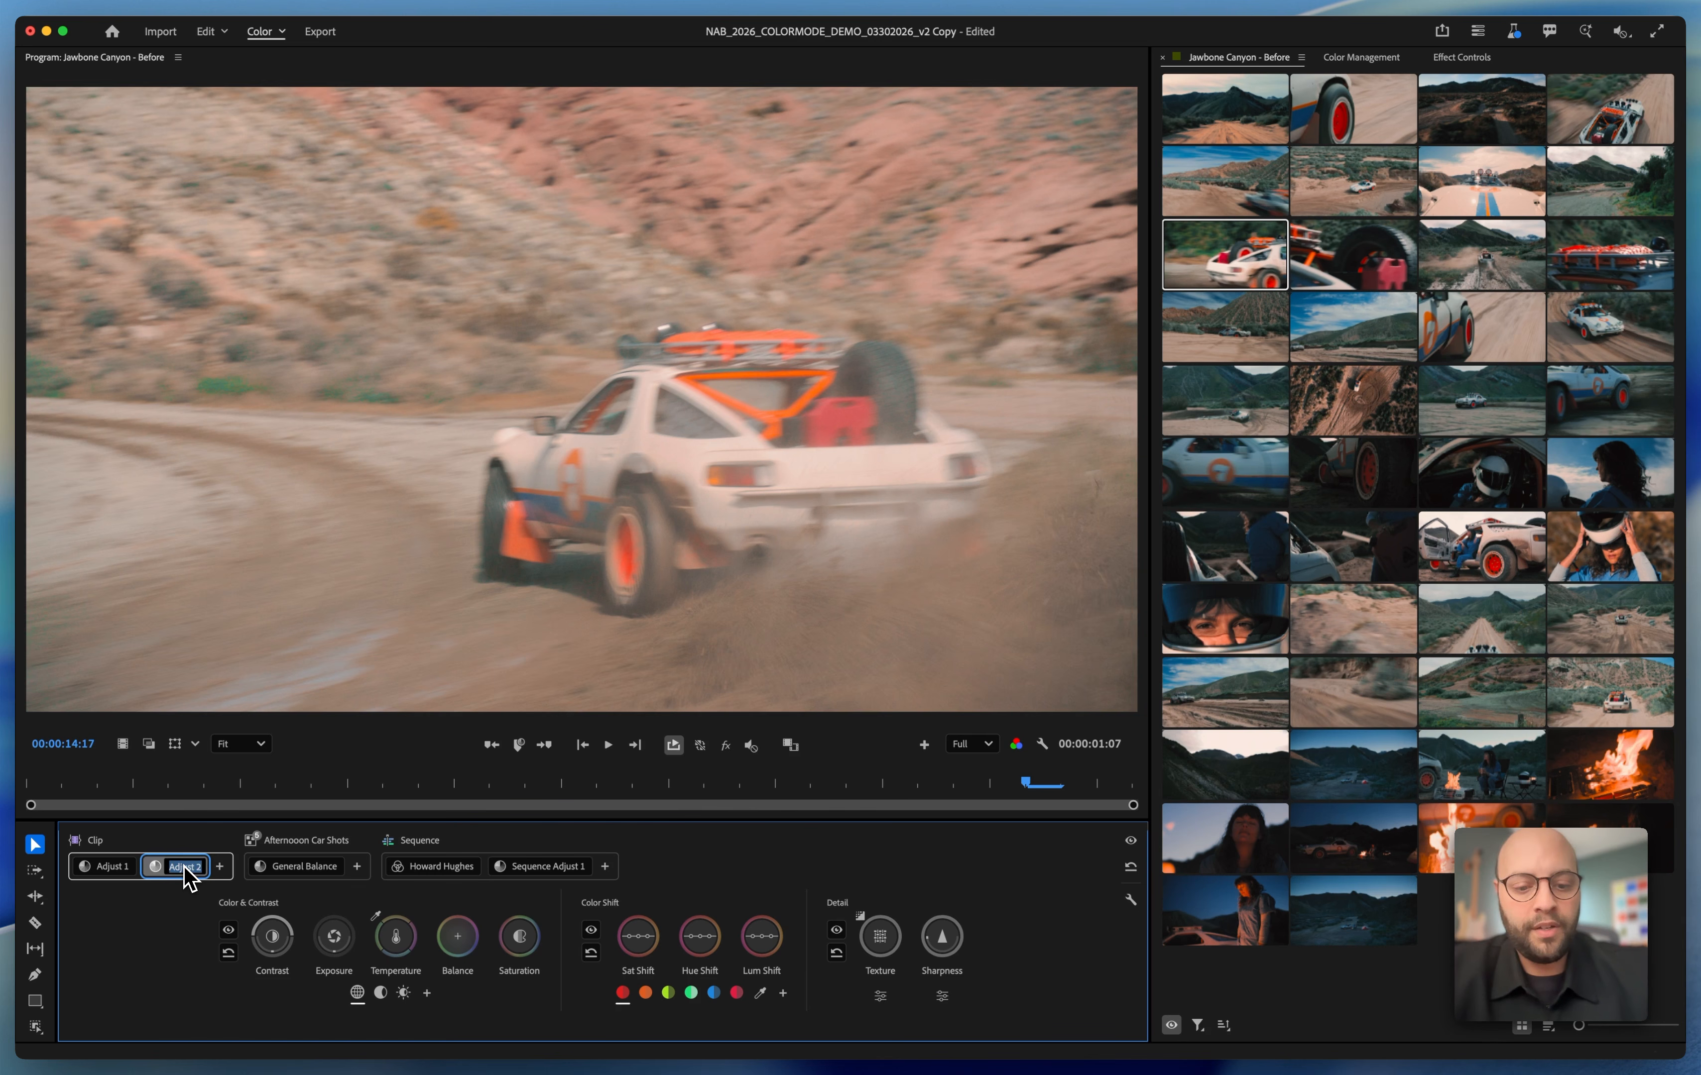
text(Detail)
key(Return)
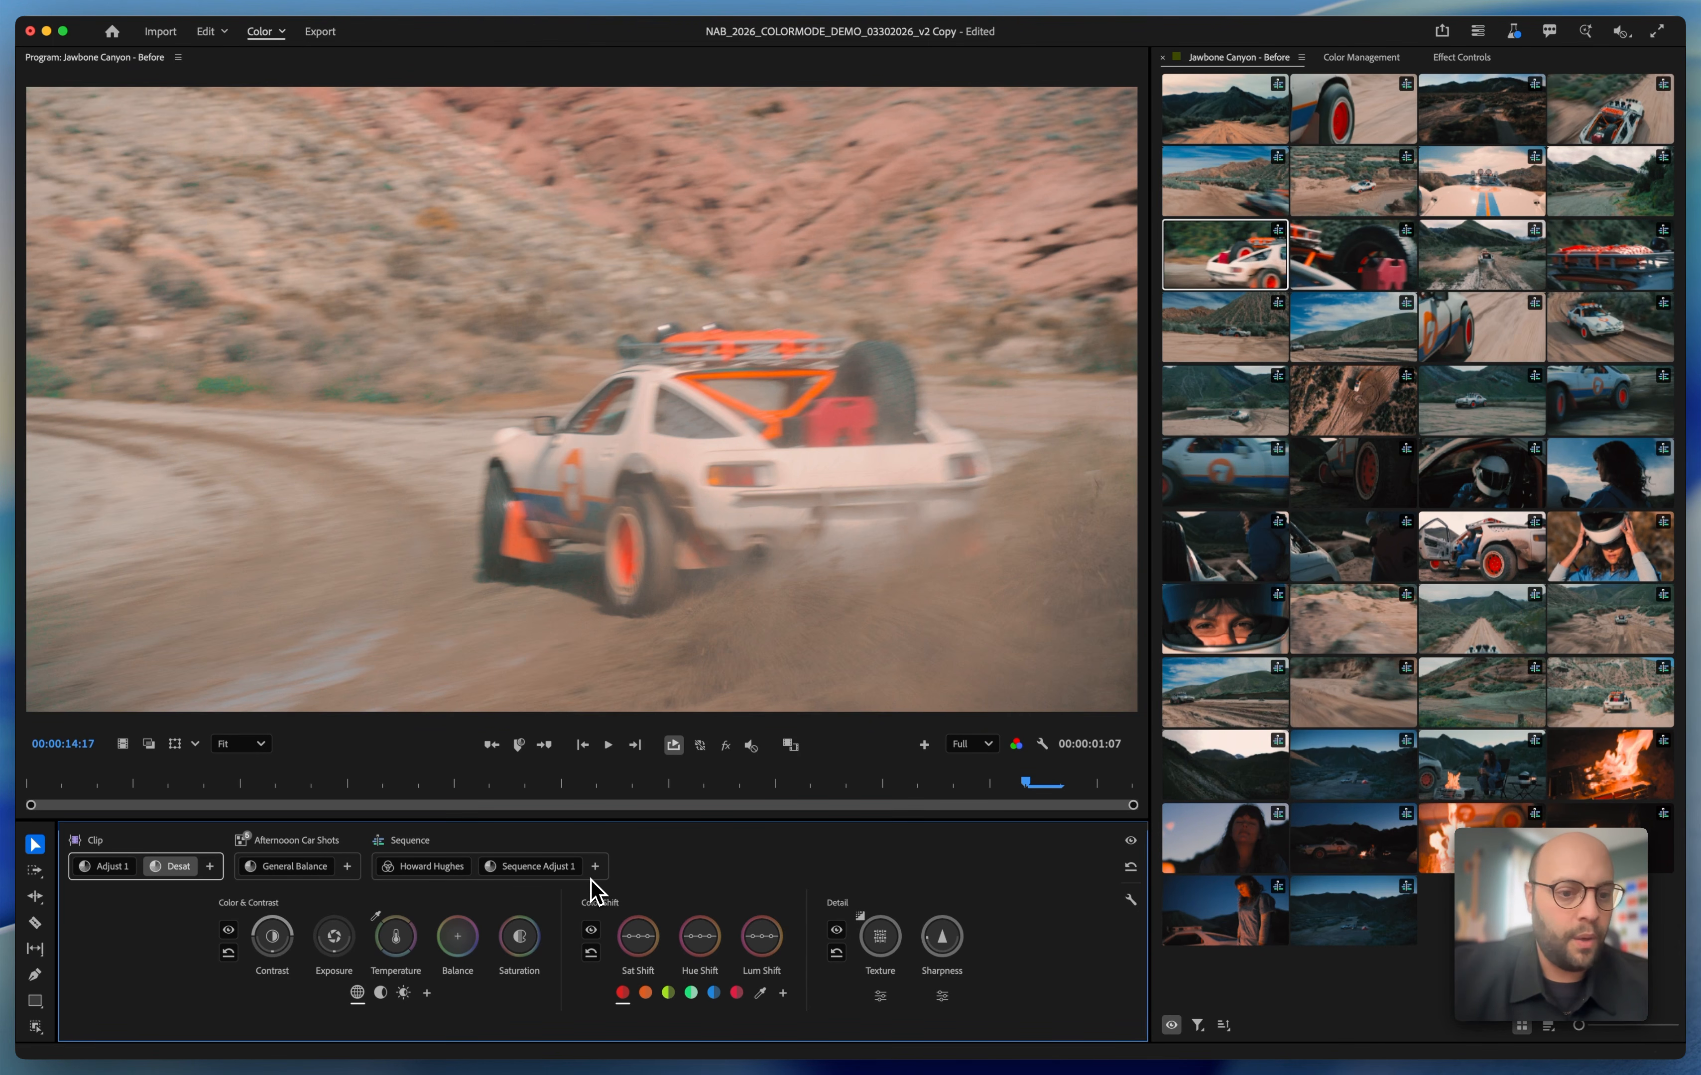
Lower the saturation, adjust the contrast and warm the temperature of the Desat adjustment
drag(519, 931, 518, 931)
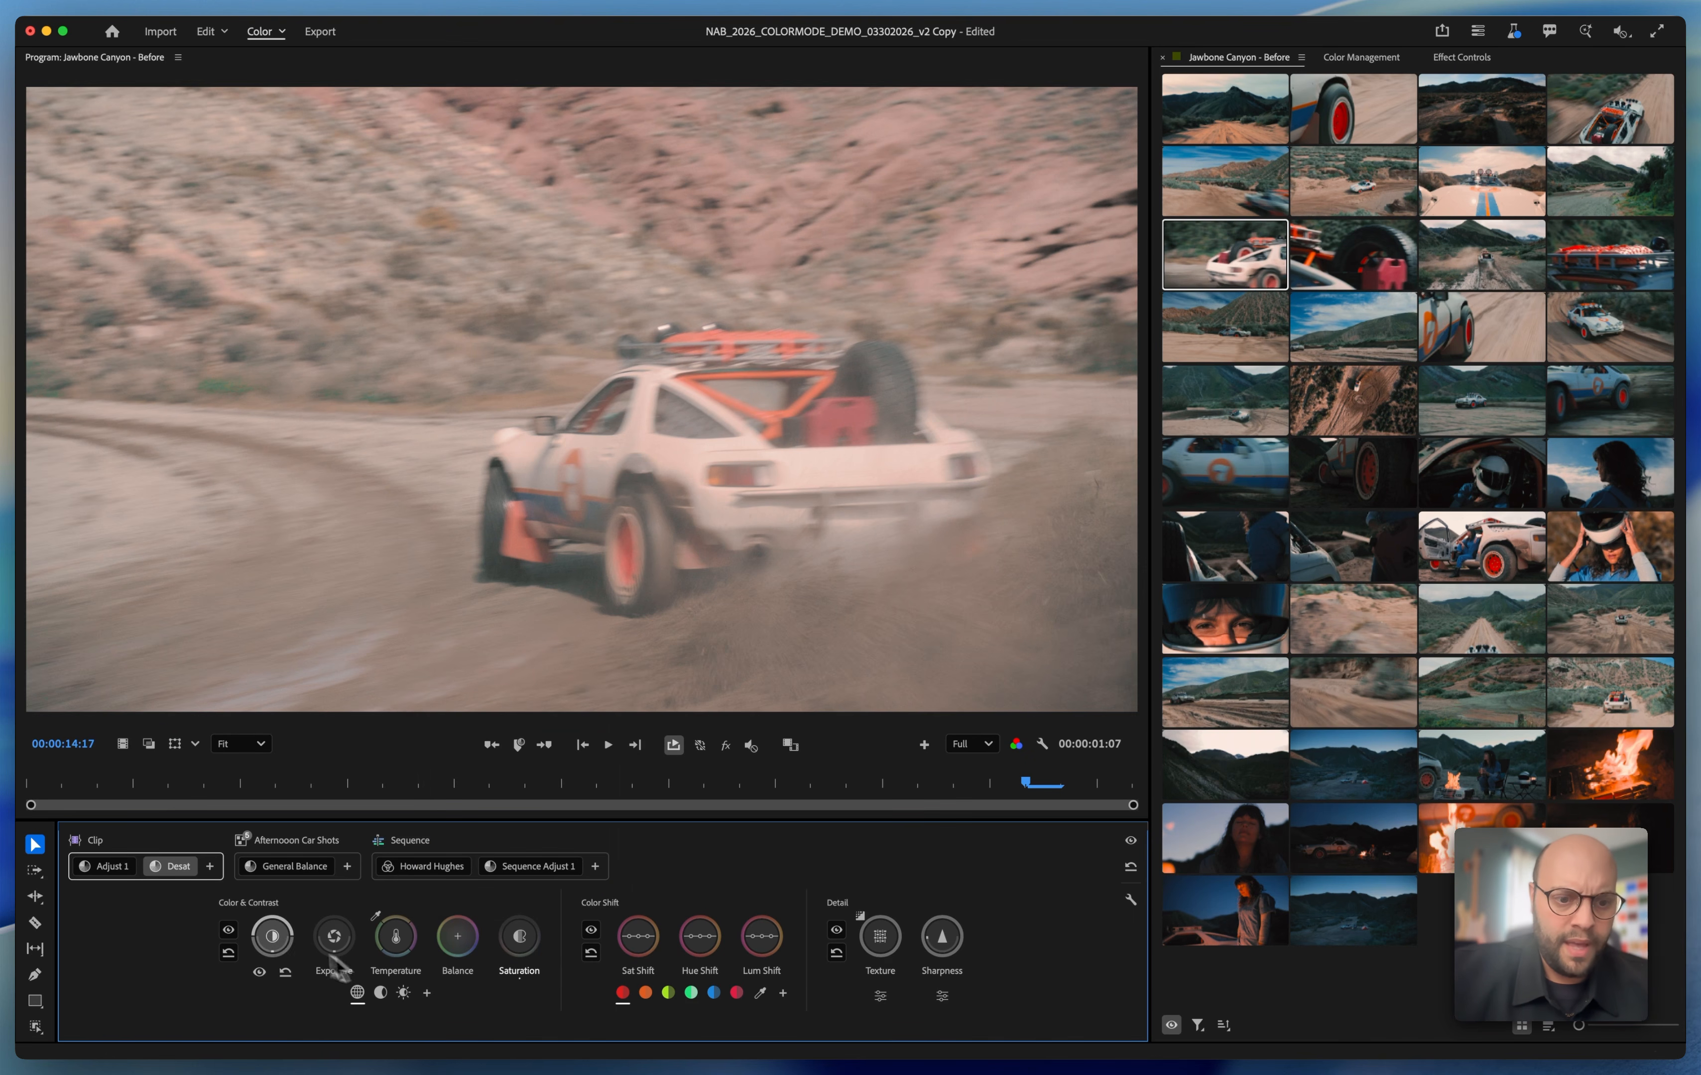
drag(277, 944, 277, 944)
drag(395, 940, 396, 950)
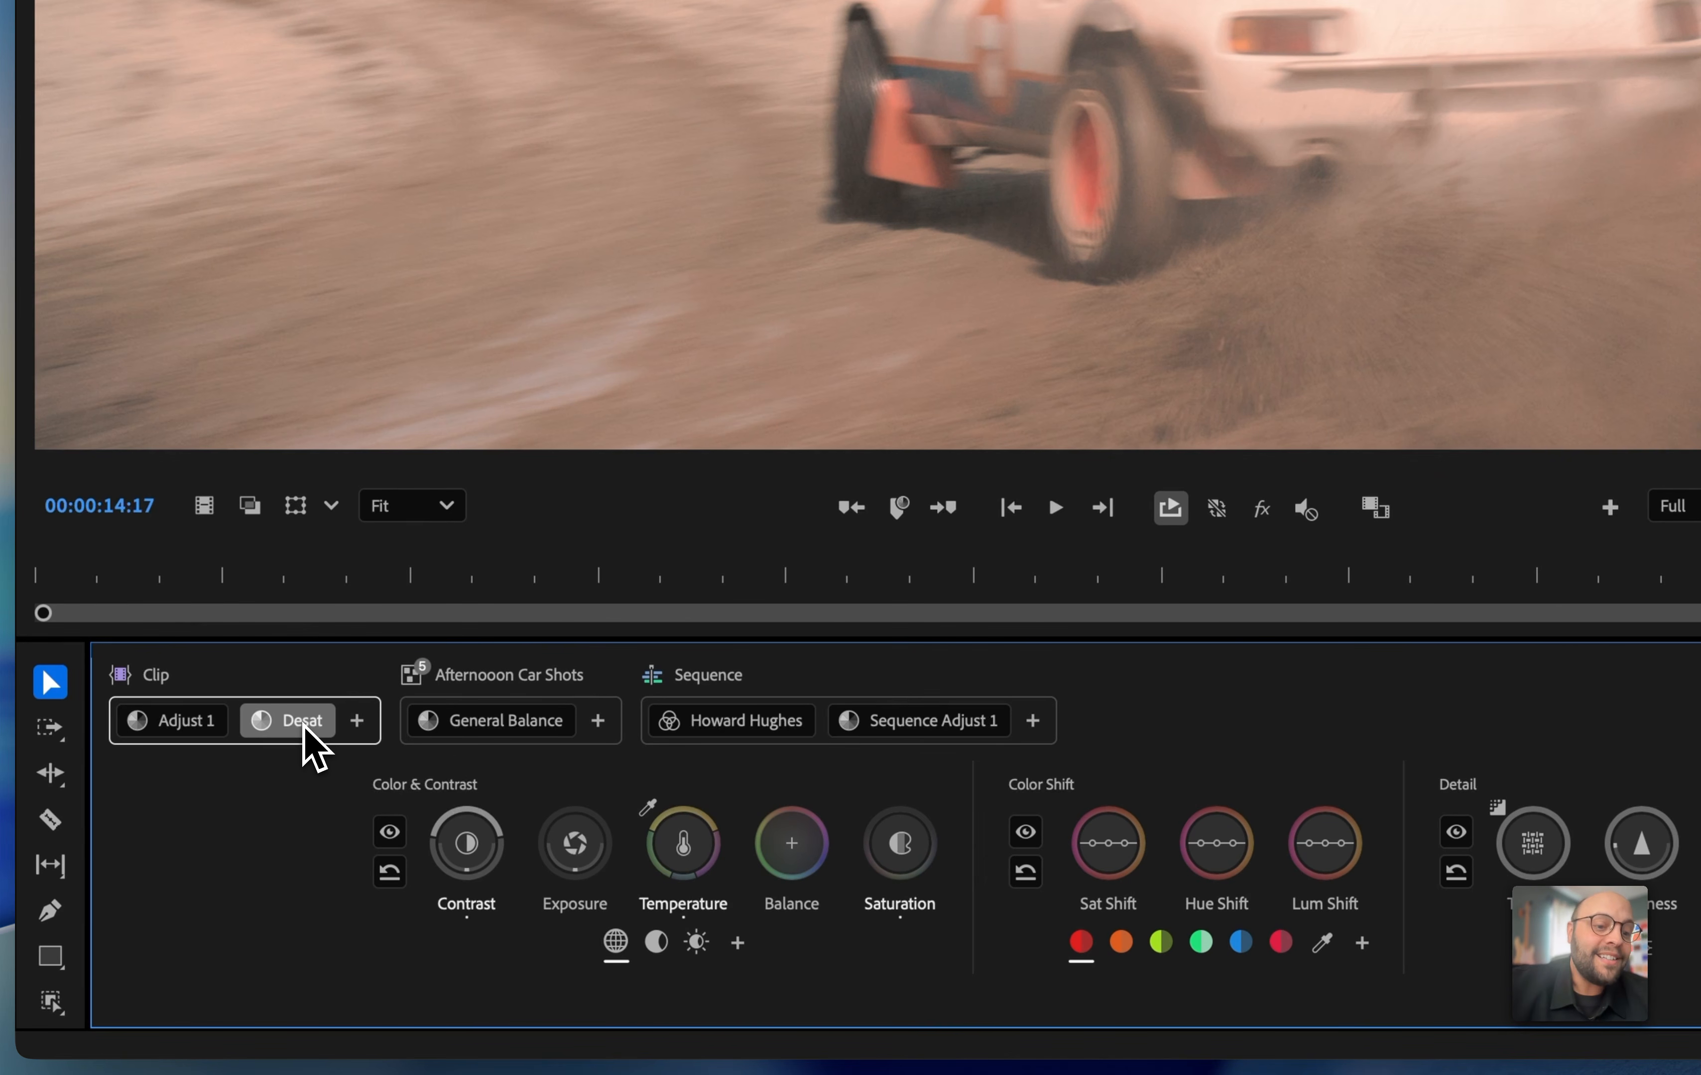
Move the Desat adjustment from the clip to the end of the sequence adjustments, and review other clips with loop playback turned off
mouse_move(304, 723)
mouse_down()
mouse_move(328, 686)
mouse_move(828, 676)
mouse_move(994, 699)
mouse_up()
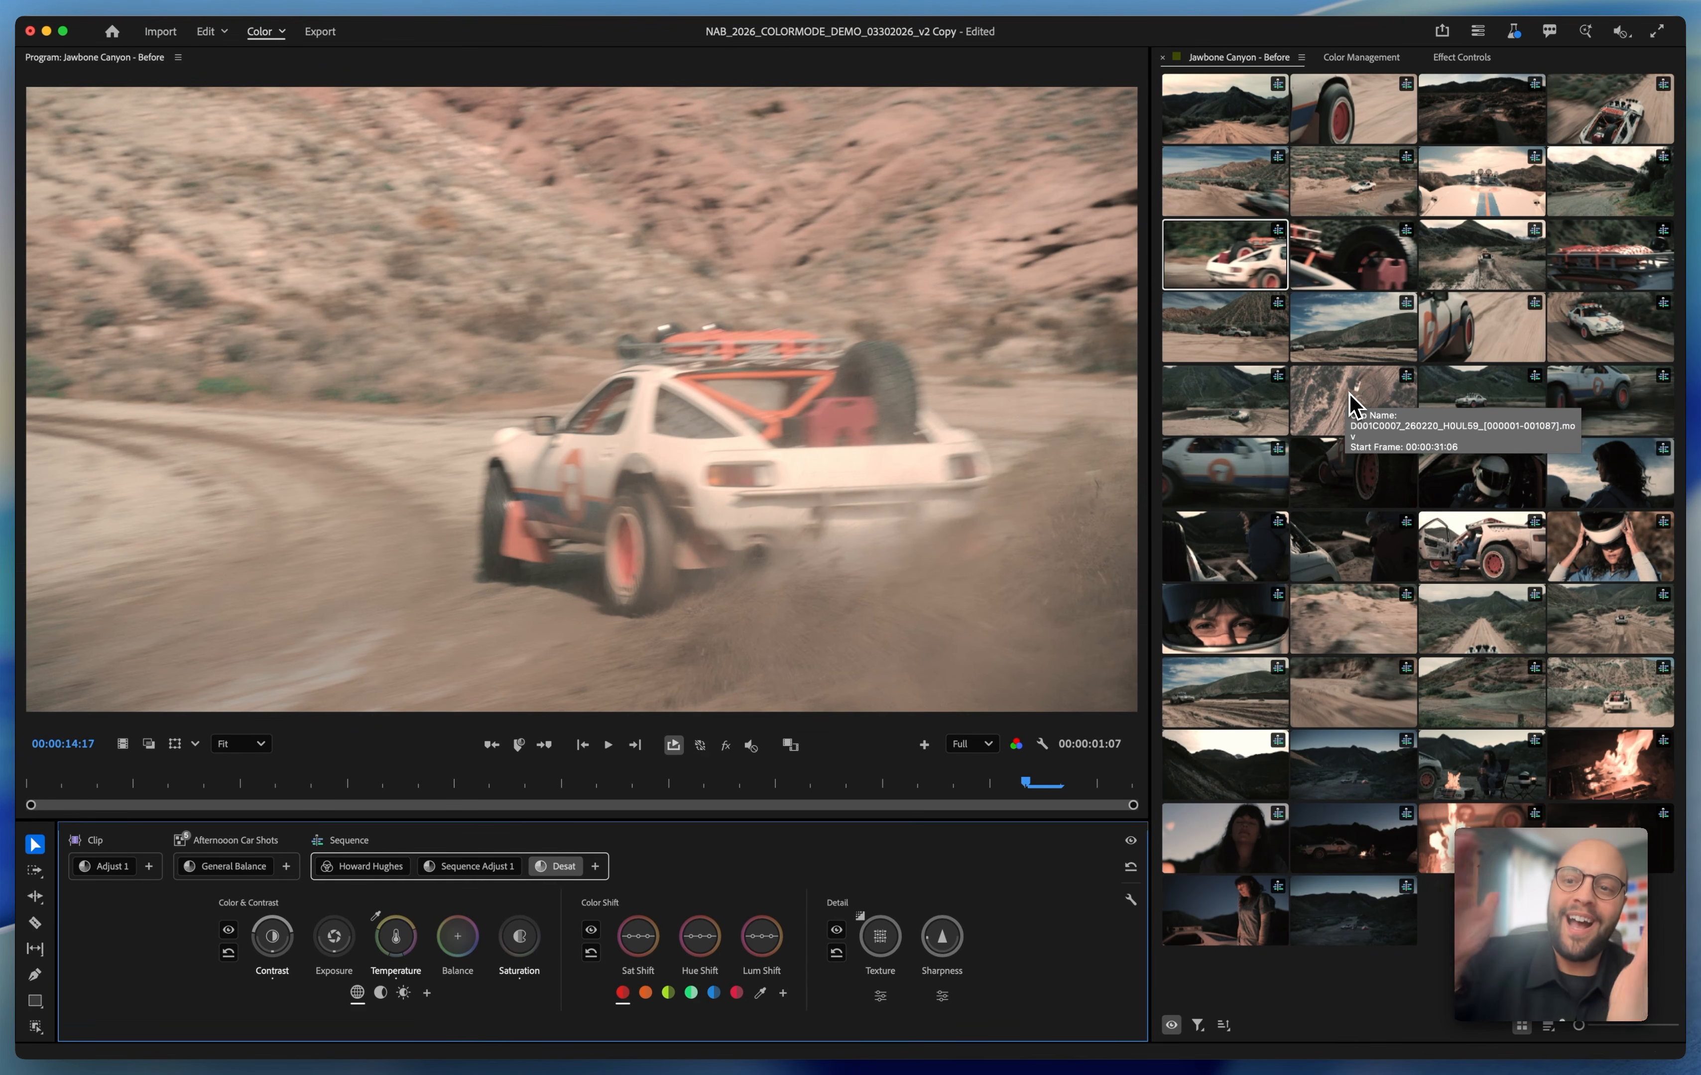
click(1350, 396)
key(space)
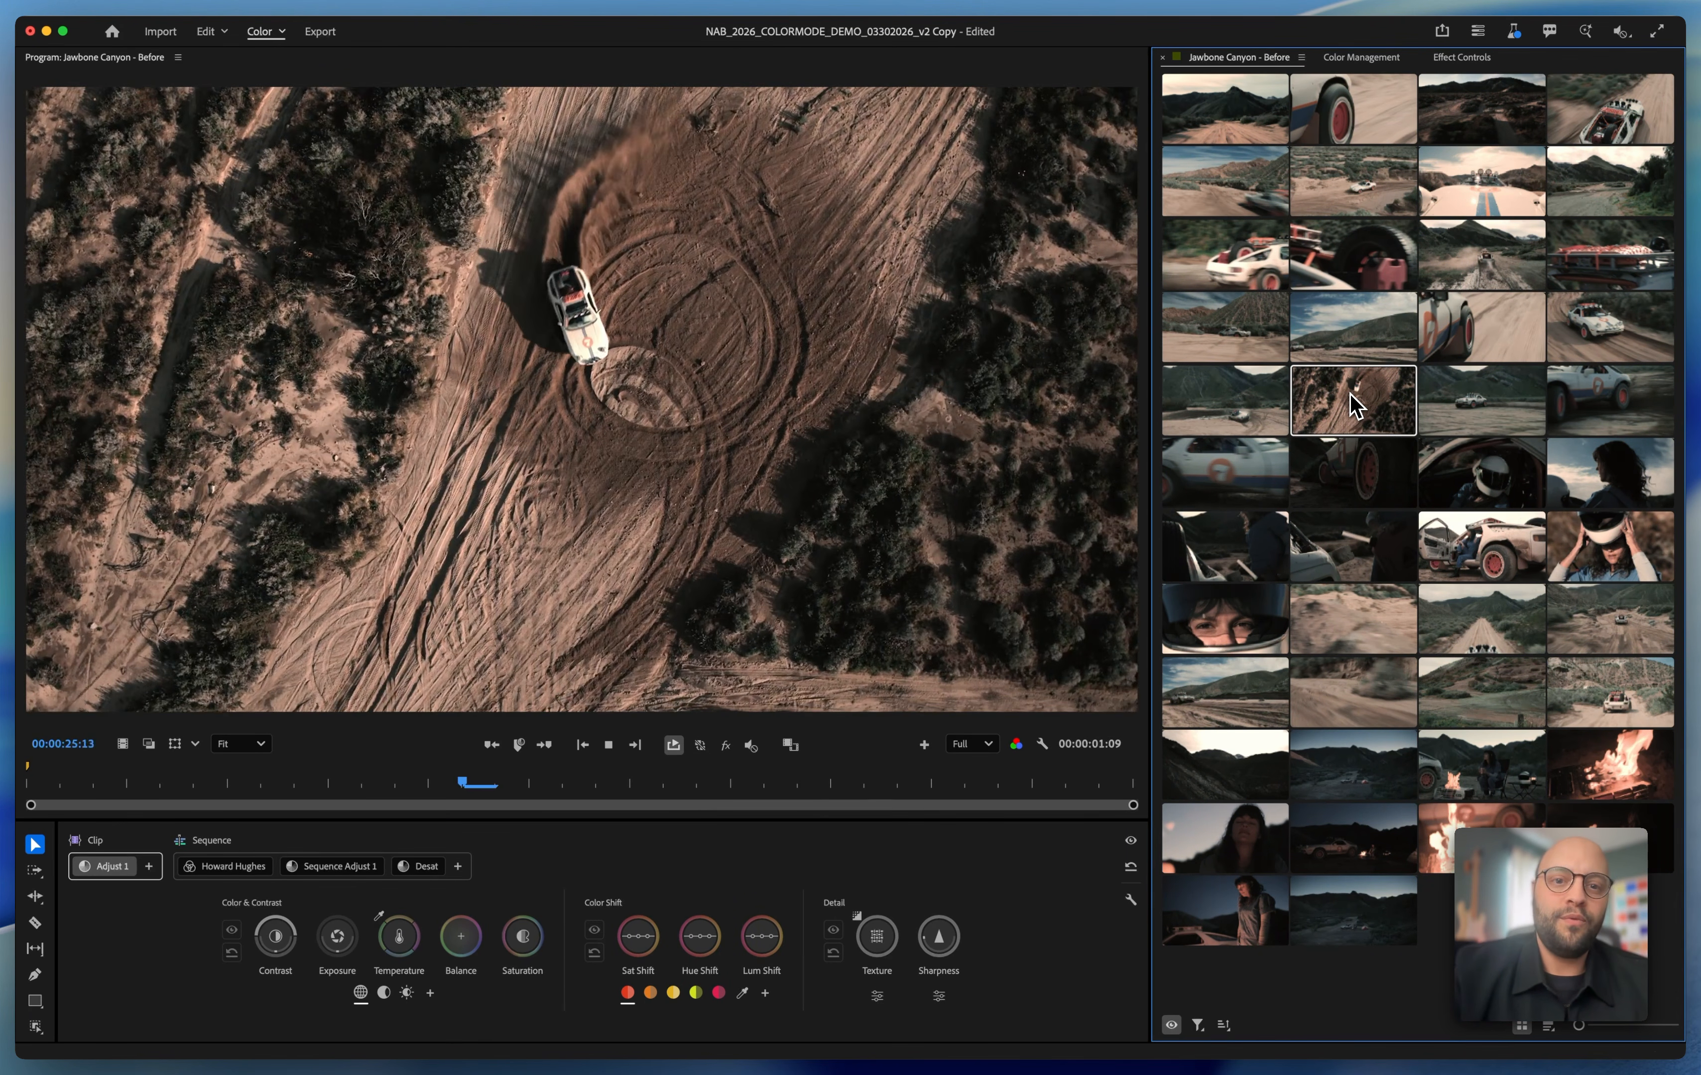
key(space)
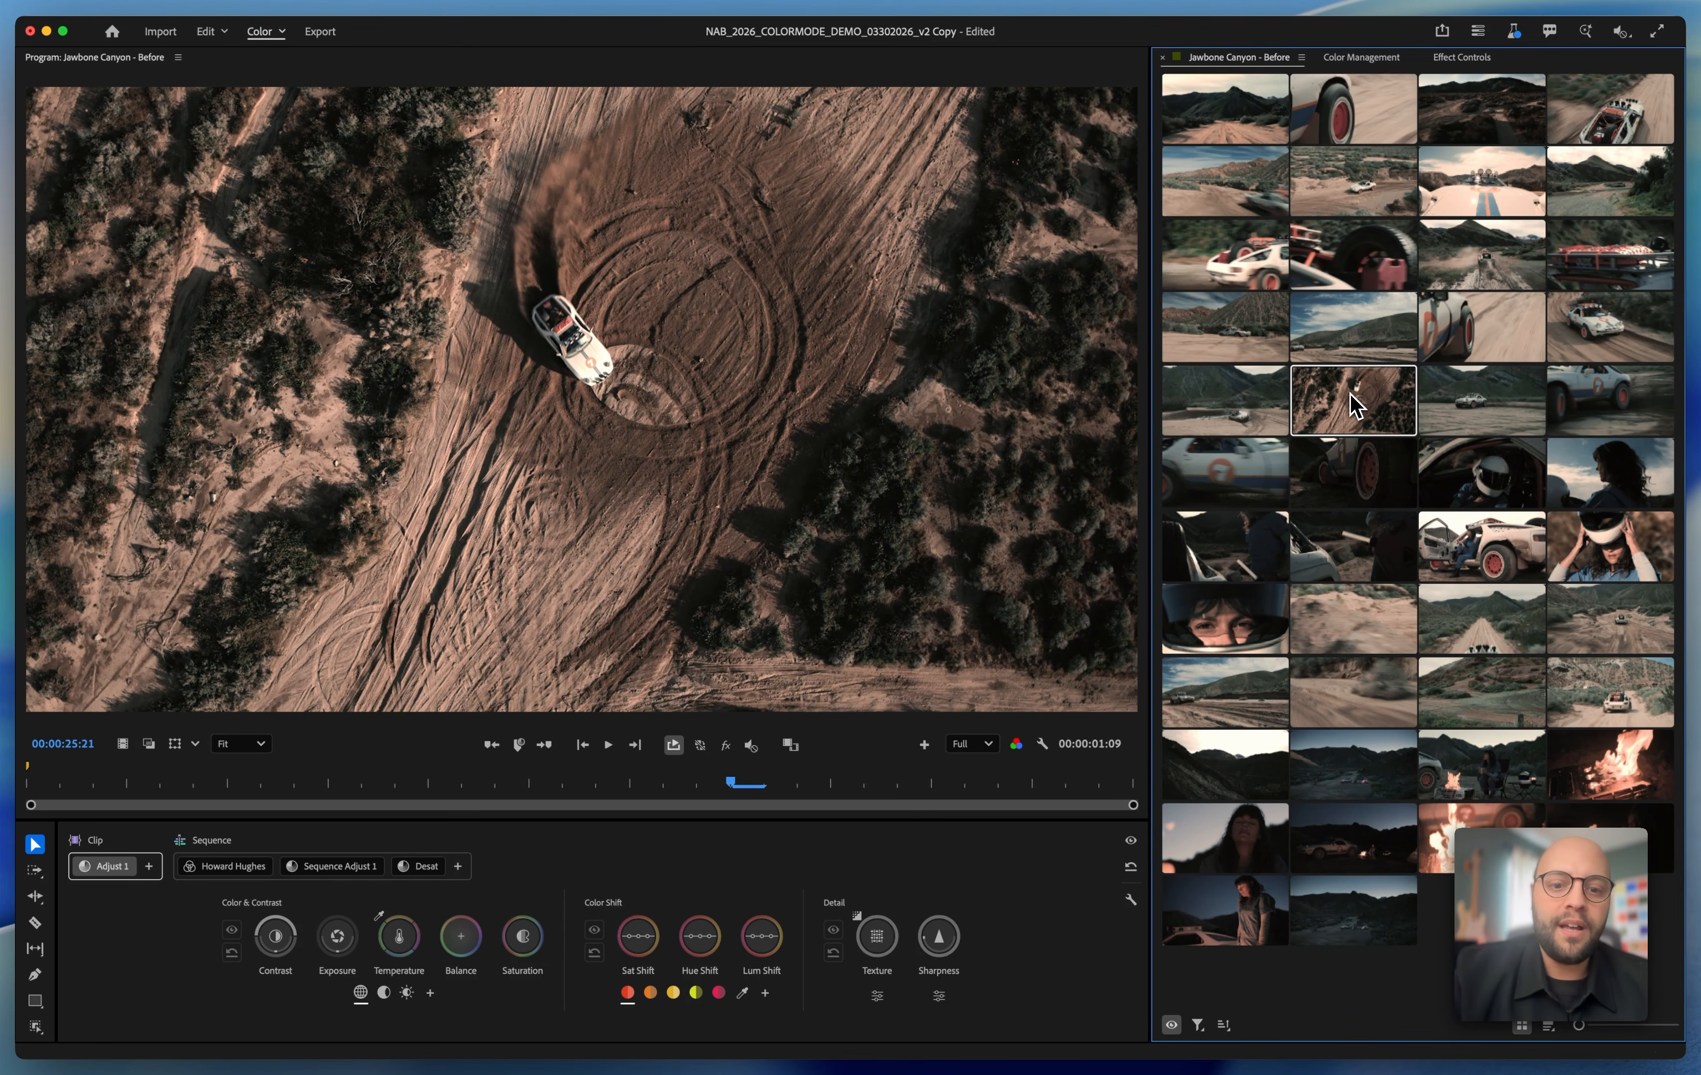
click(674, 752)
key(space)
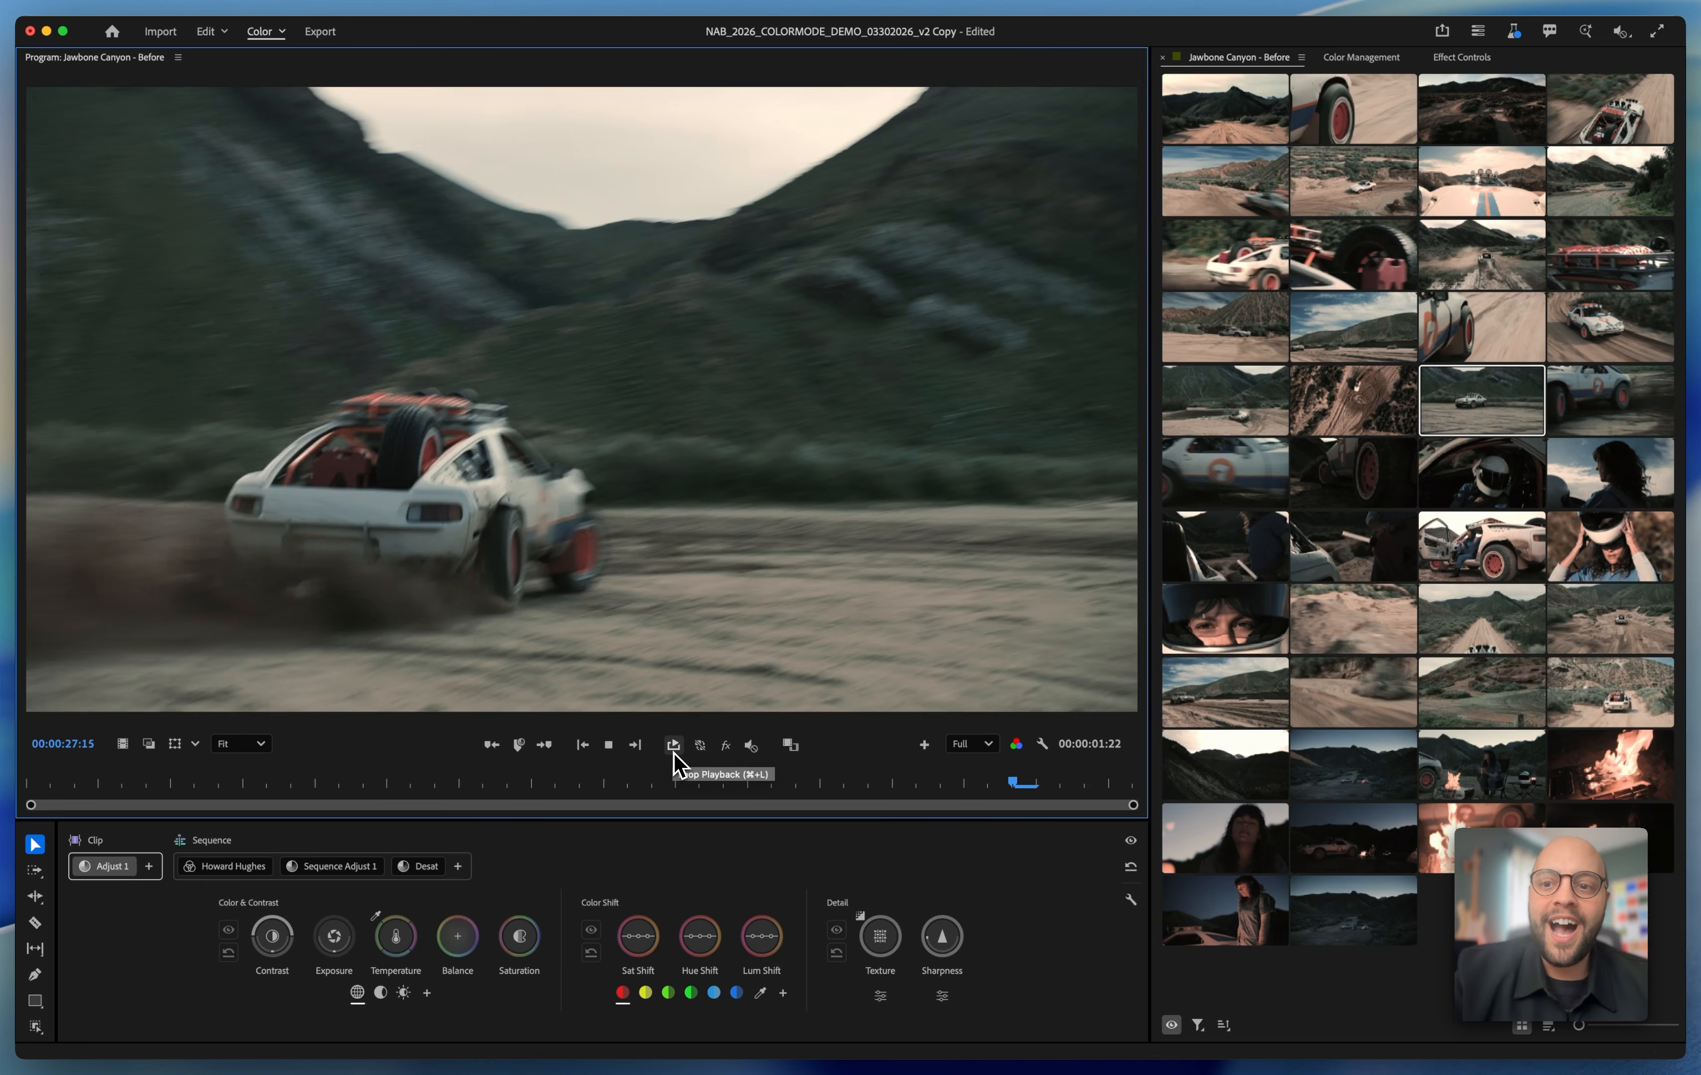
key(space)
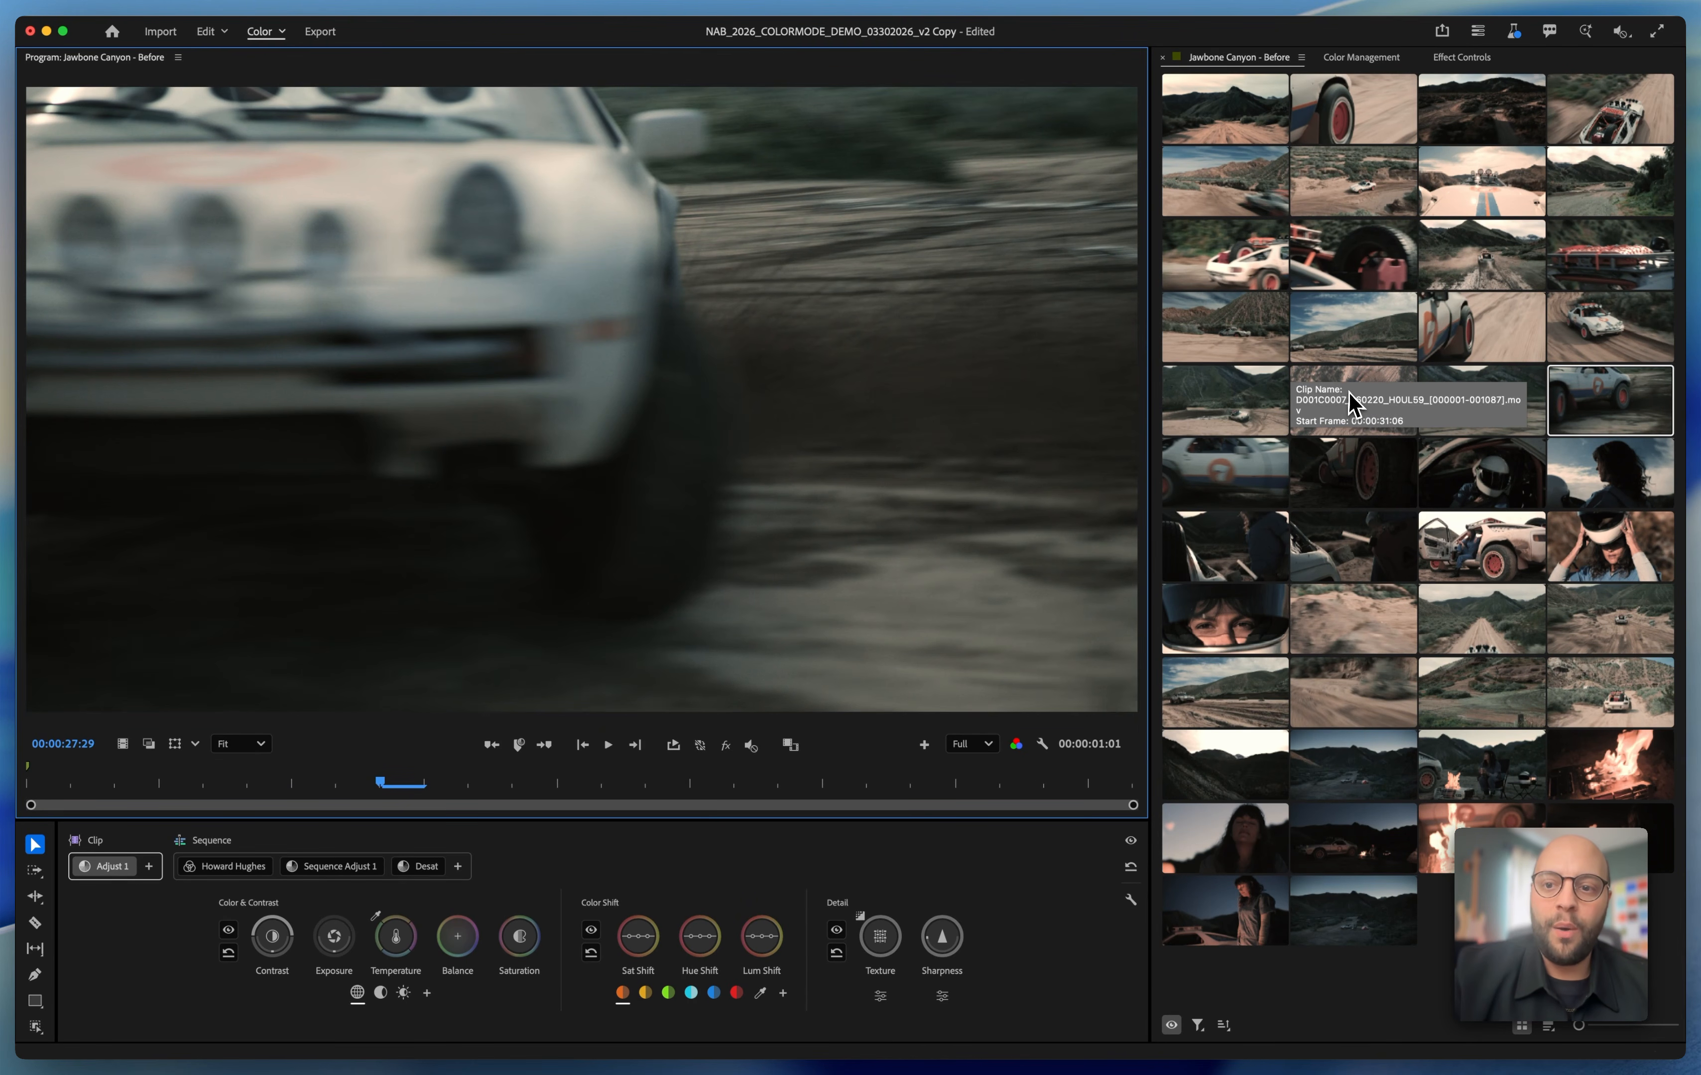
Play the aerial, spare-tyre and desert hillside car shots to review the look across the sequence
click(1368, 389)
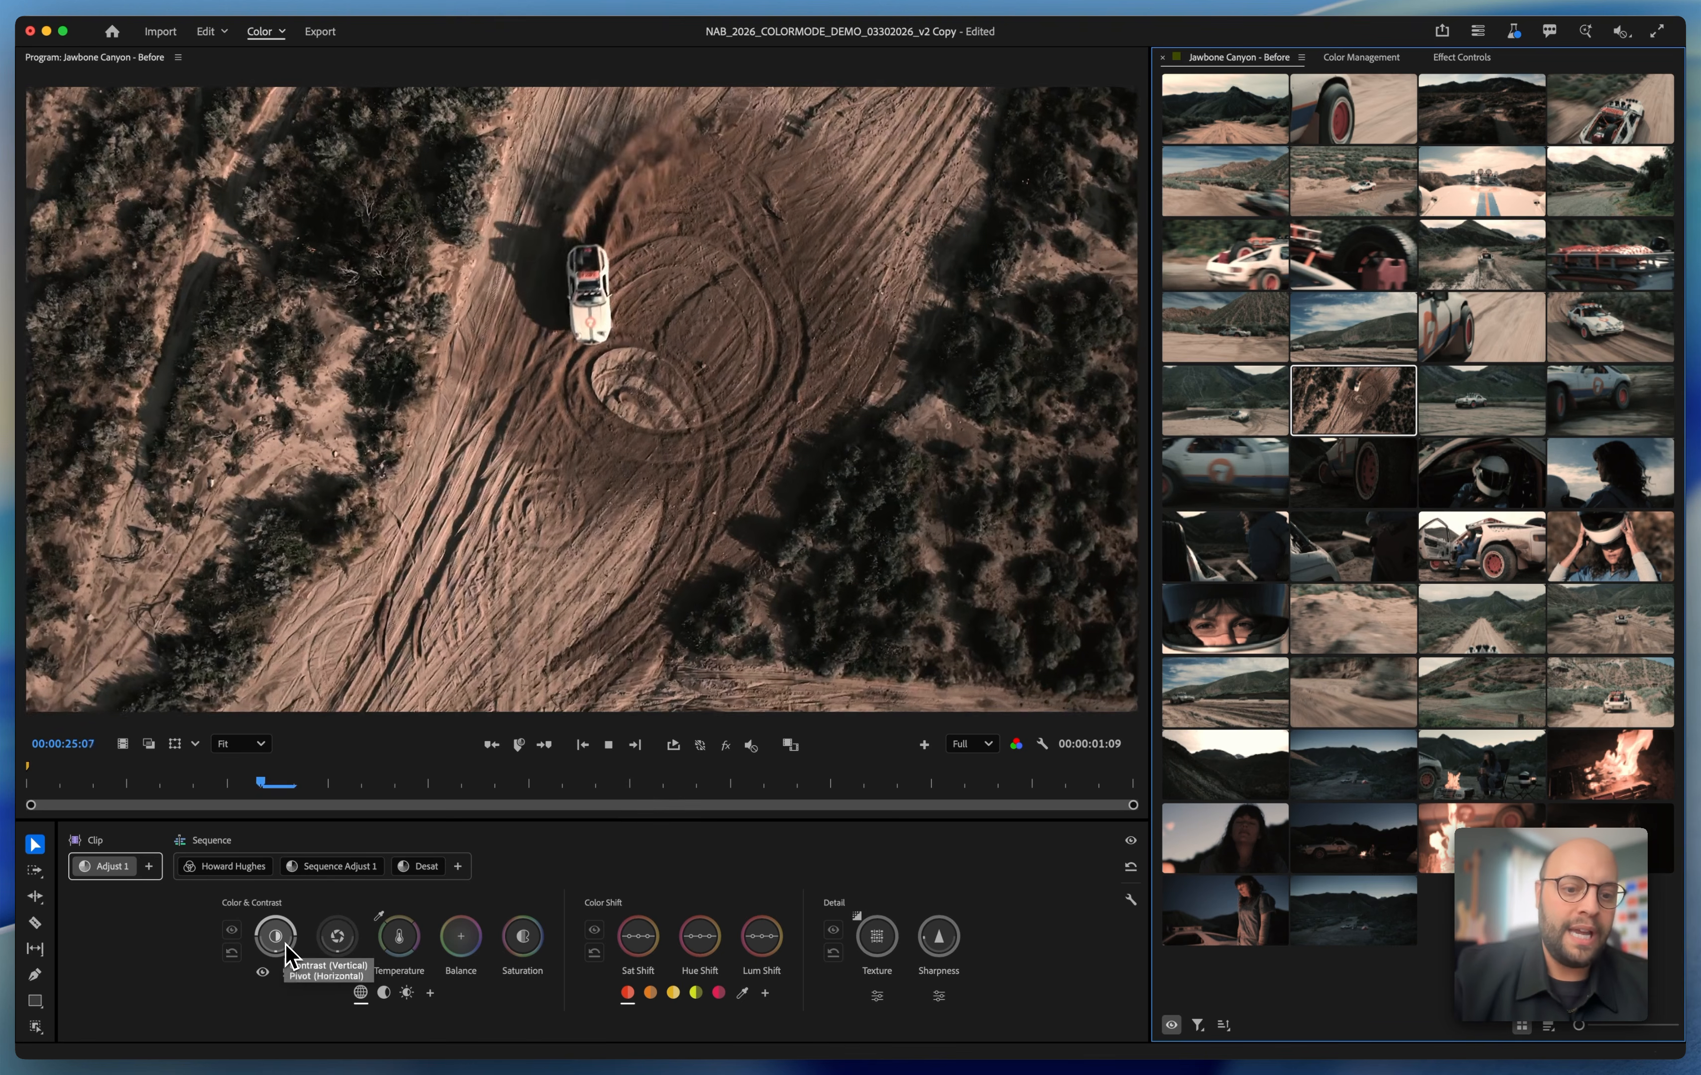
click(400, 946)
key(space)
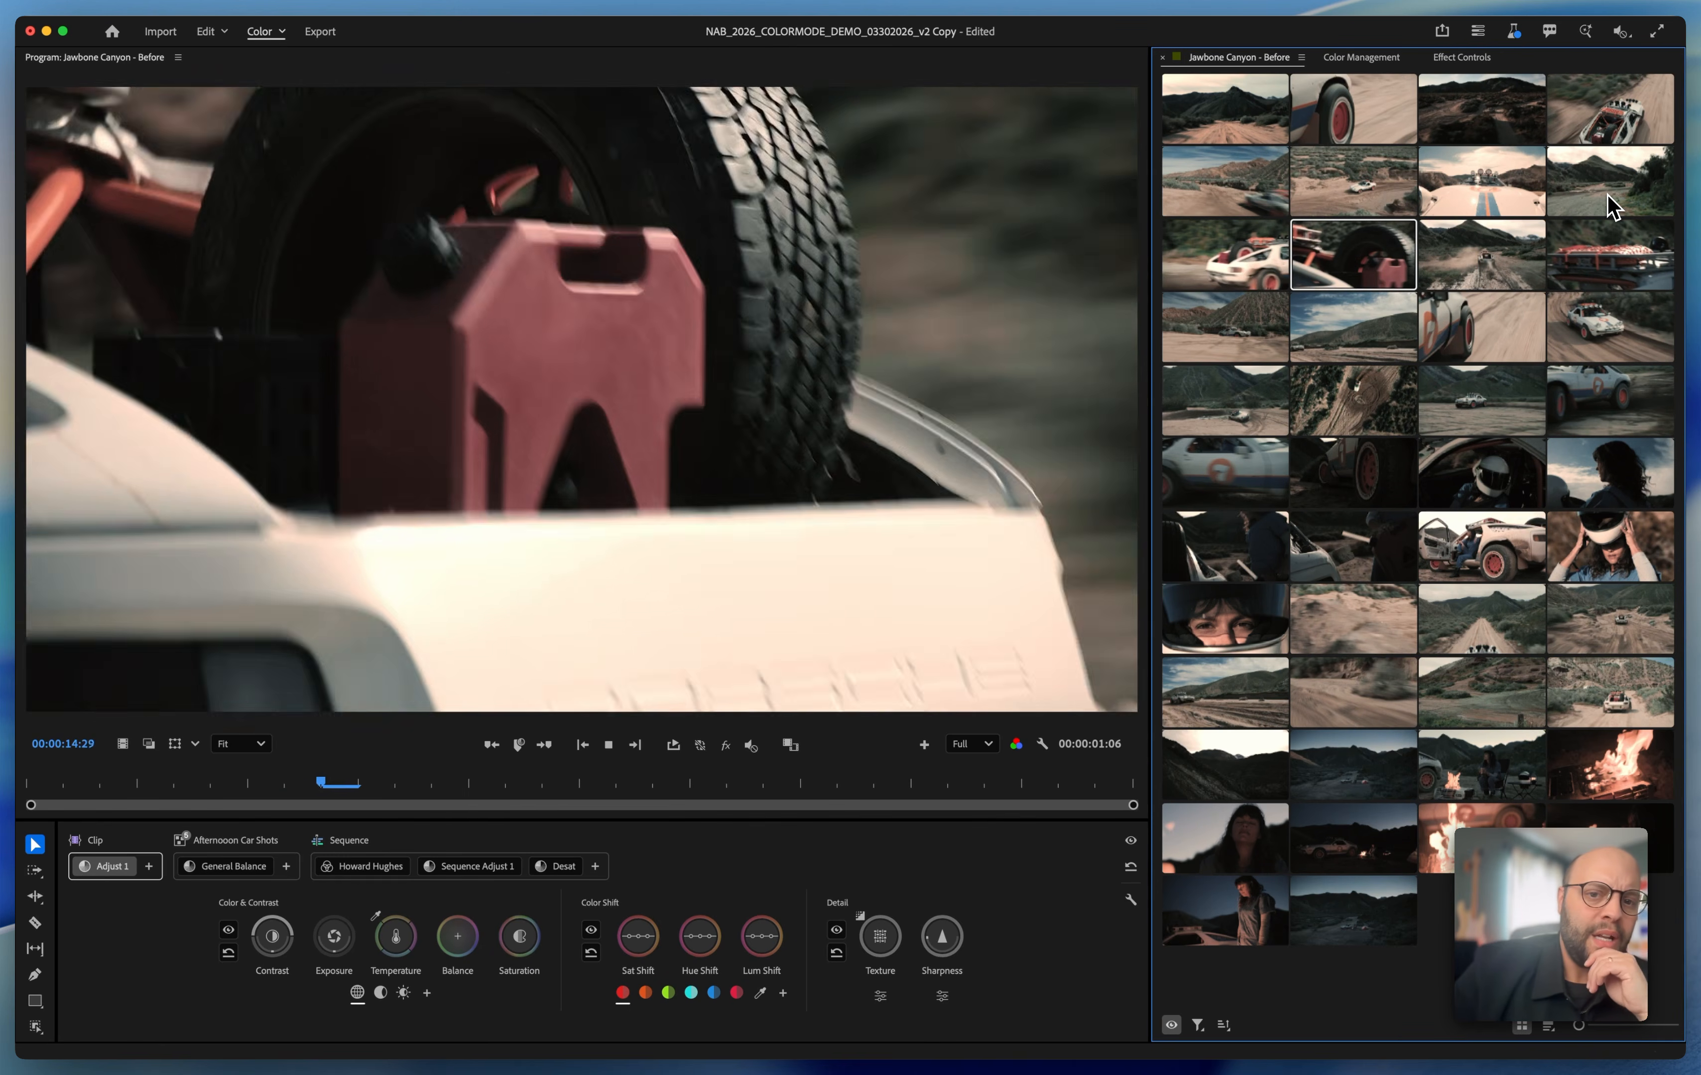
key(space)
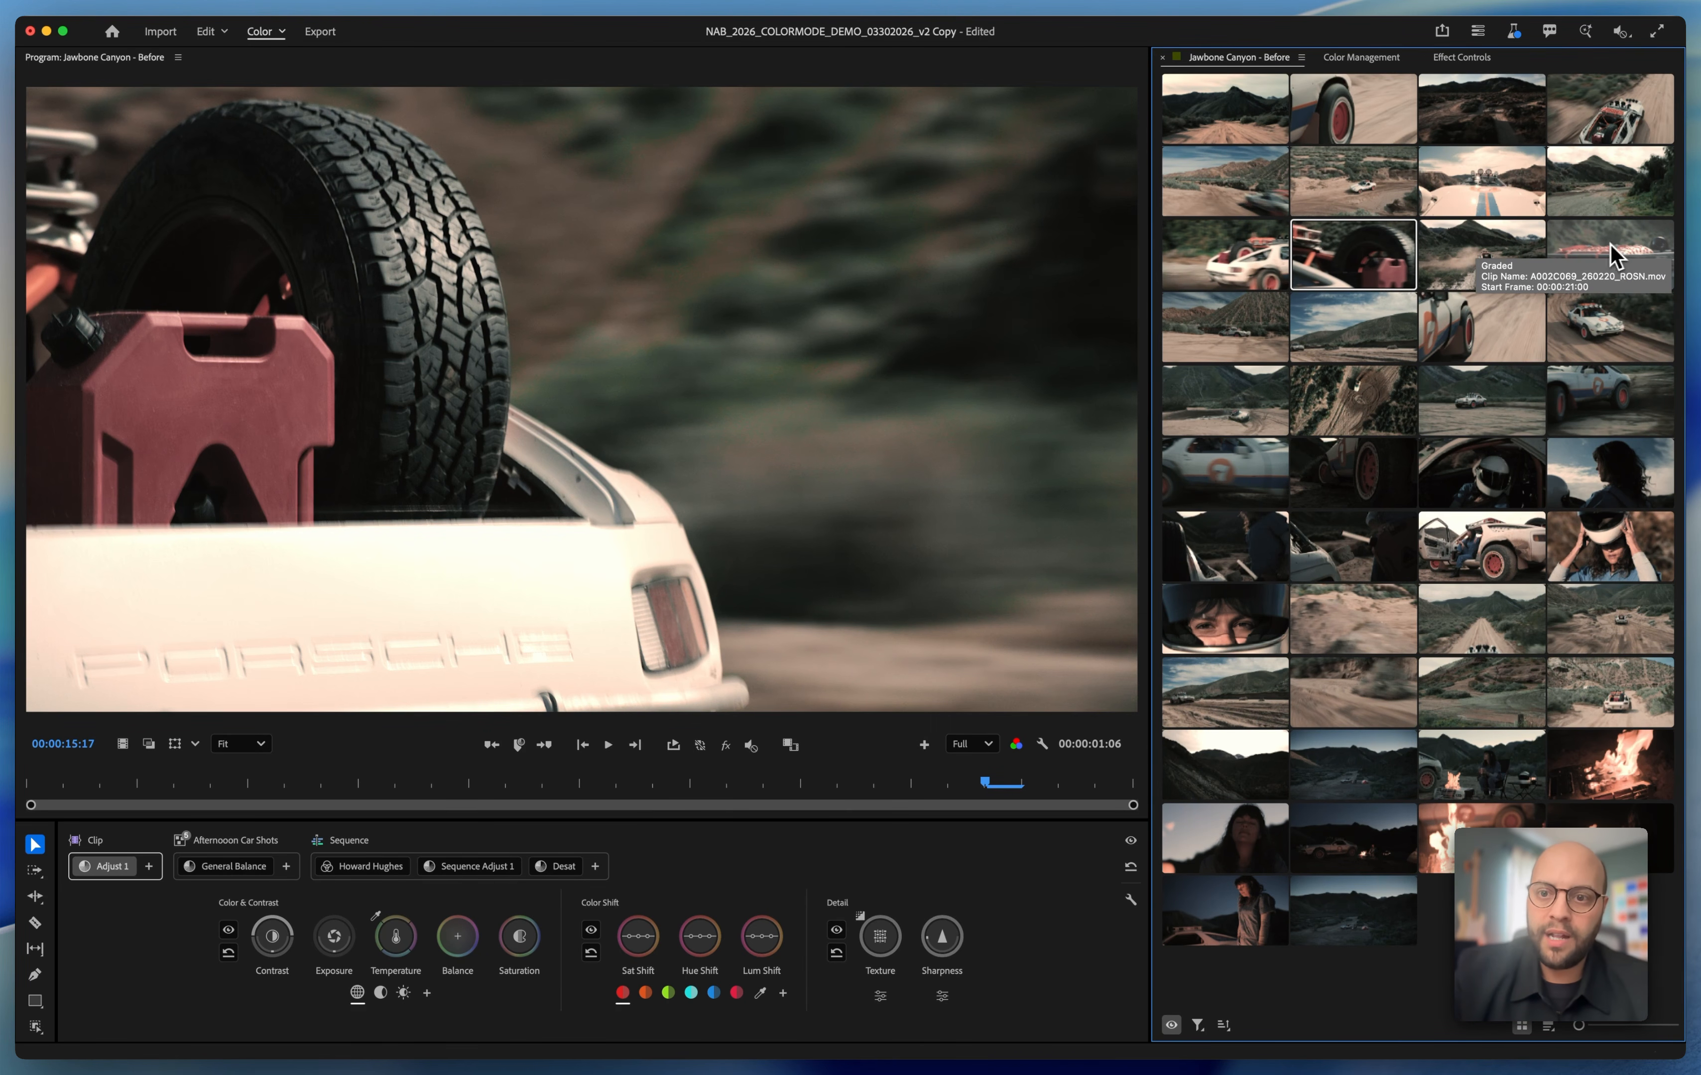
click(1226, 329)
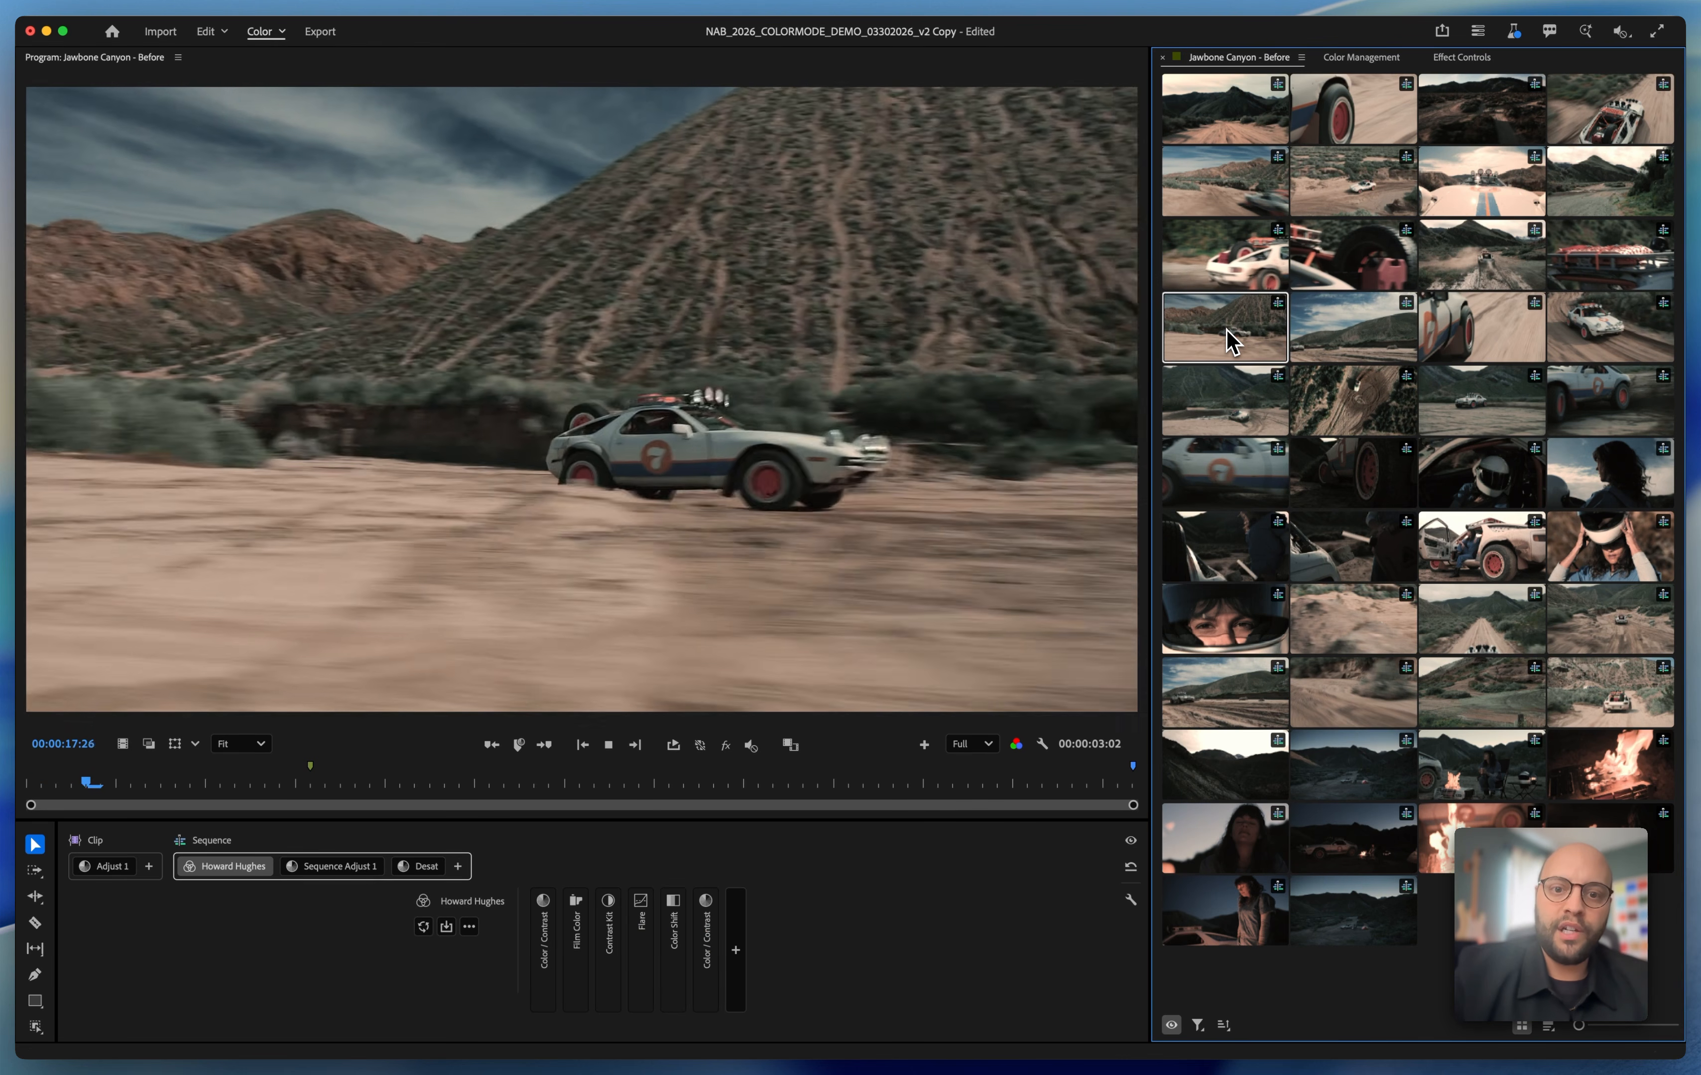
key(space)
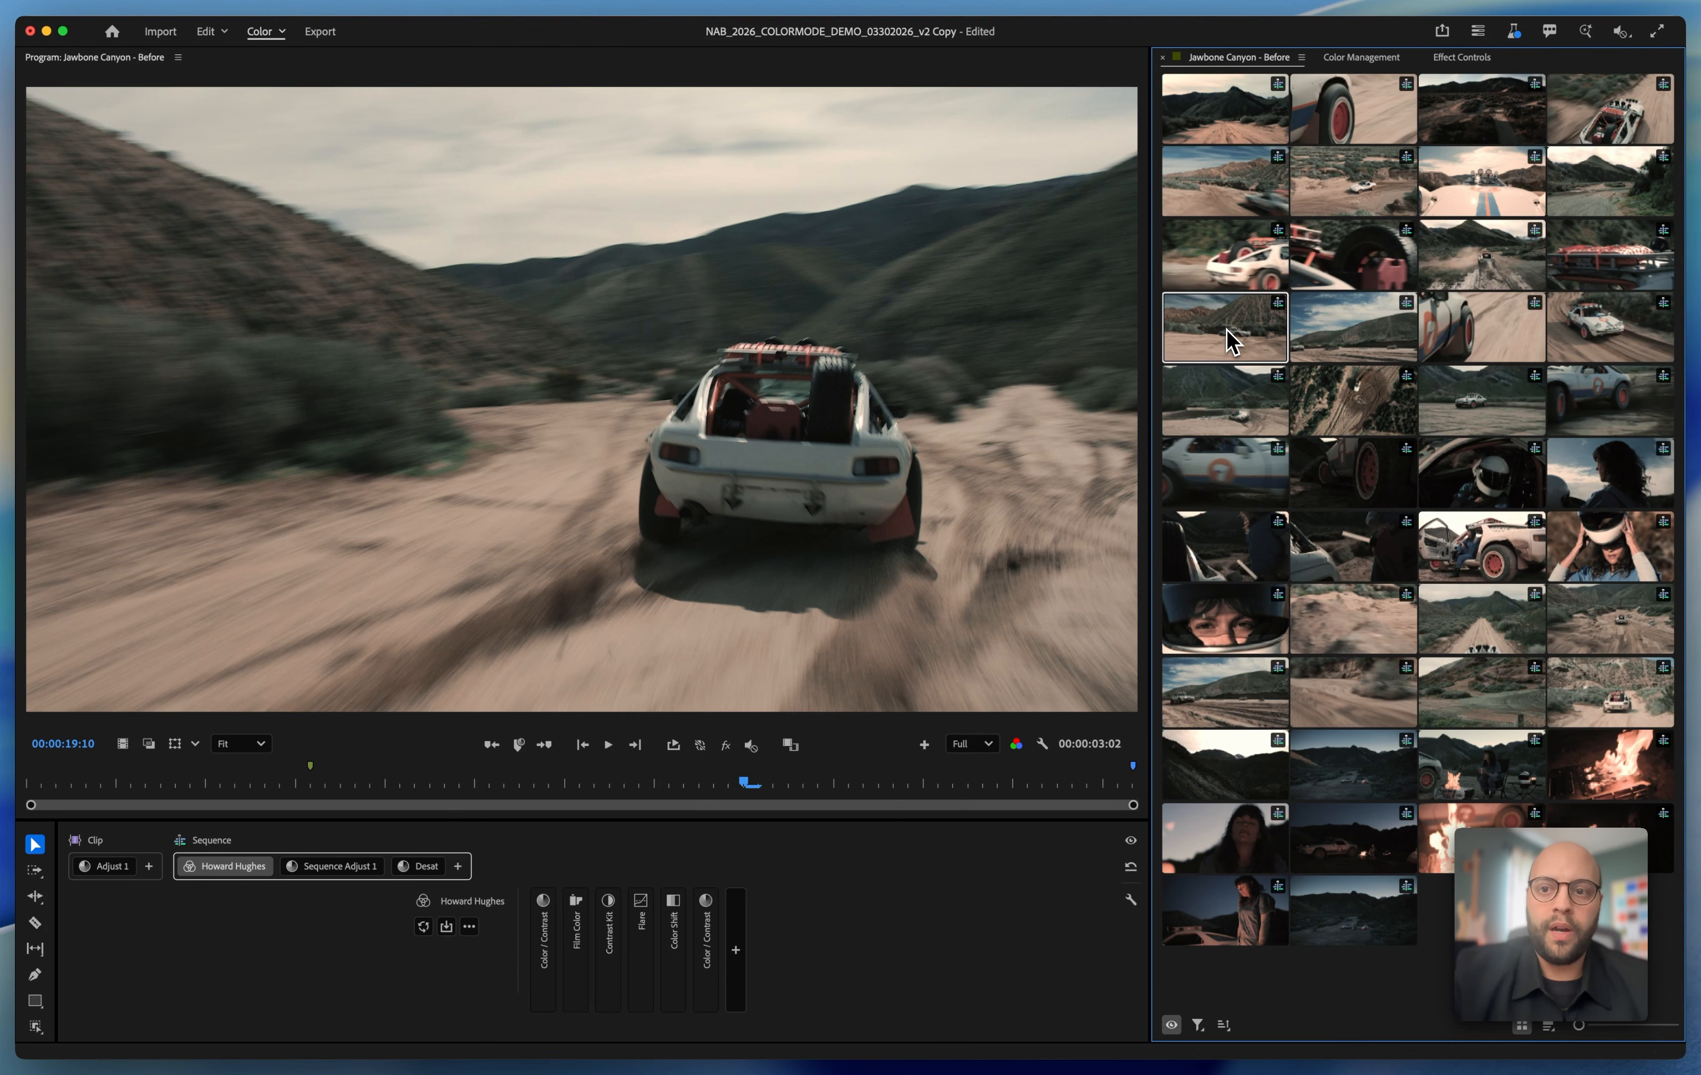
click(1369, 259)
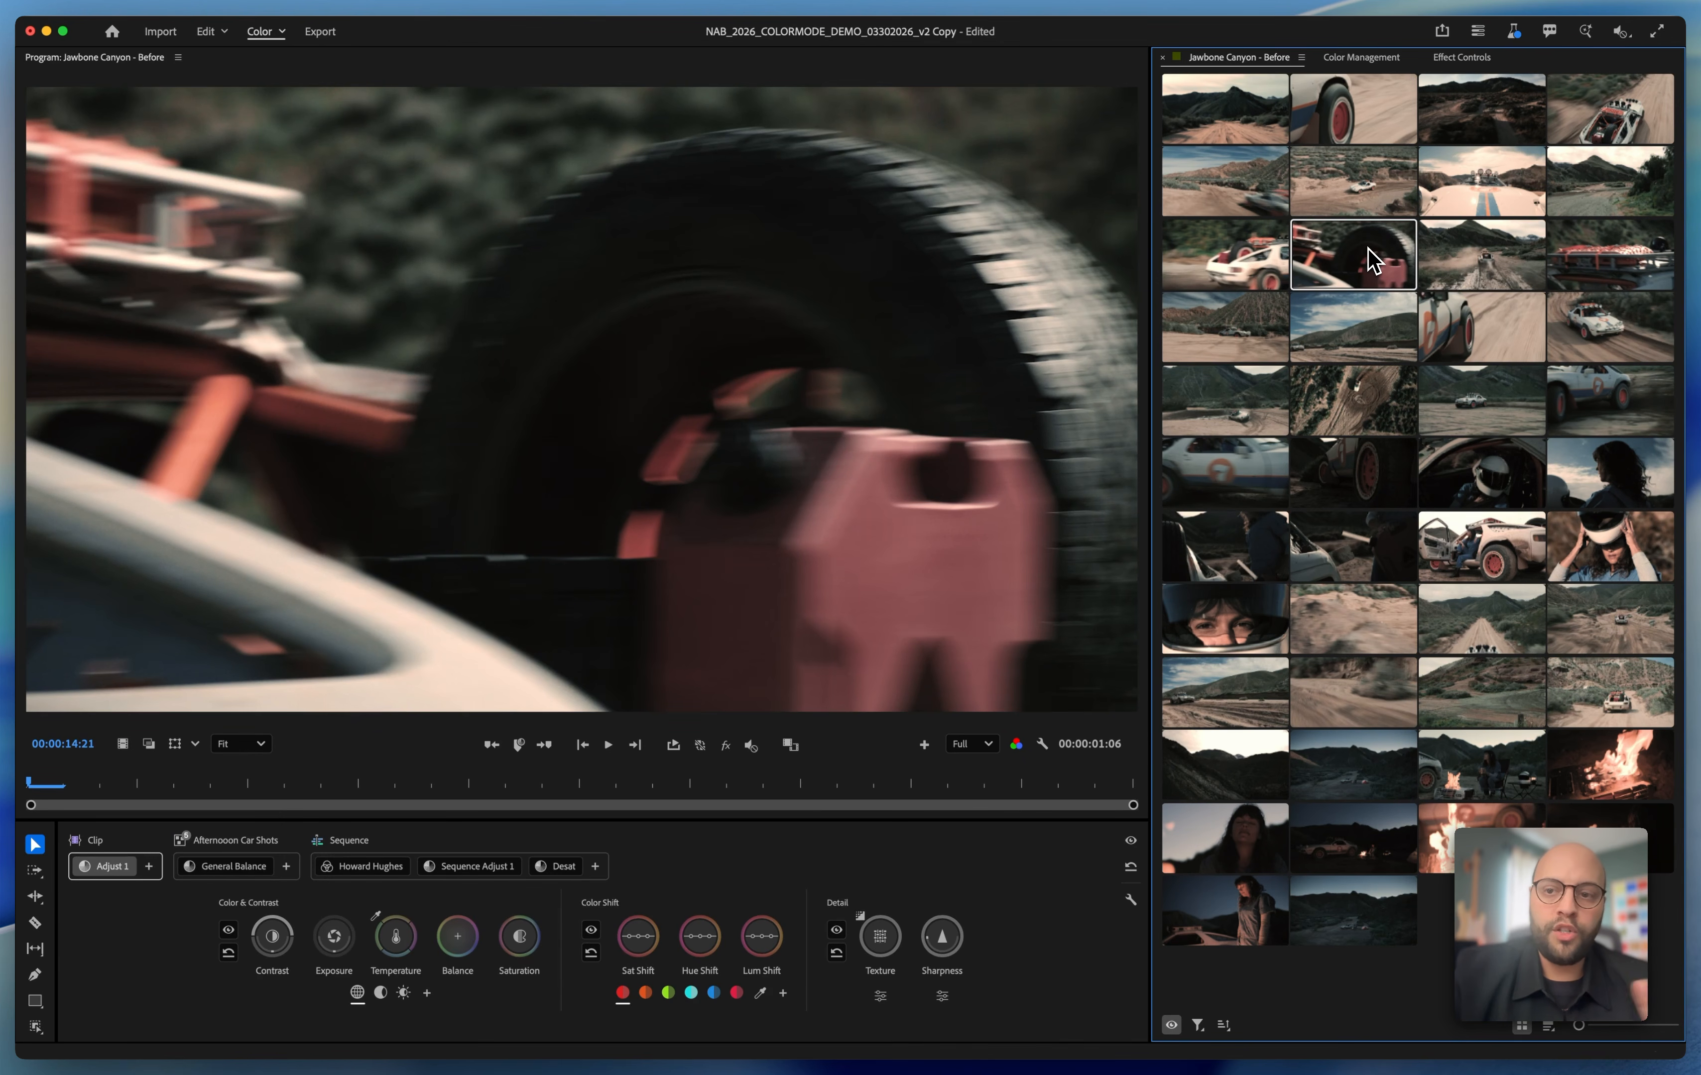
Apply the General Balance adjustment of the Afternoon Car Shots group from the white car close-up to the desert hillside car clip
click(1260, 272)
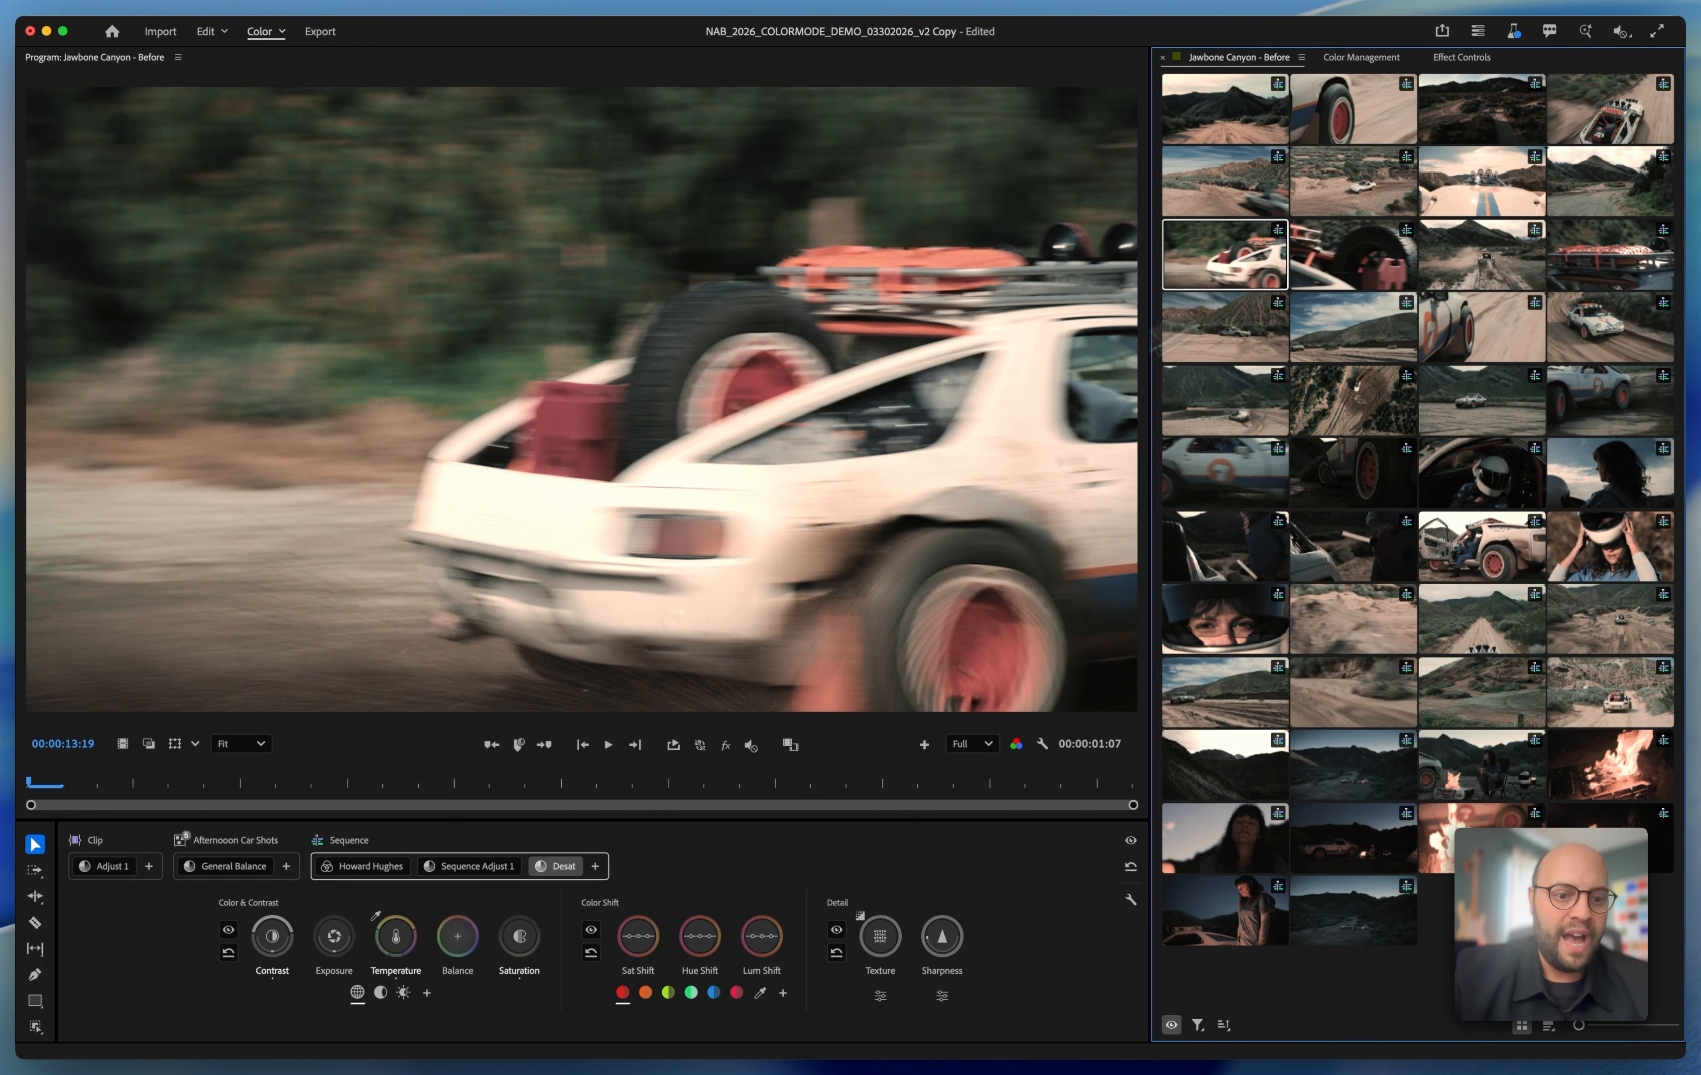
click(226, 873)
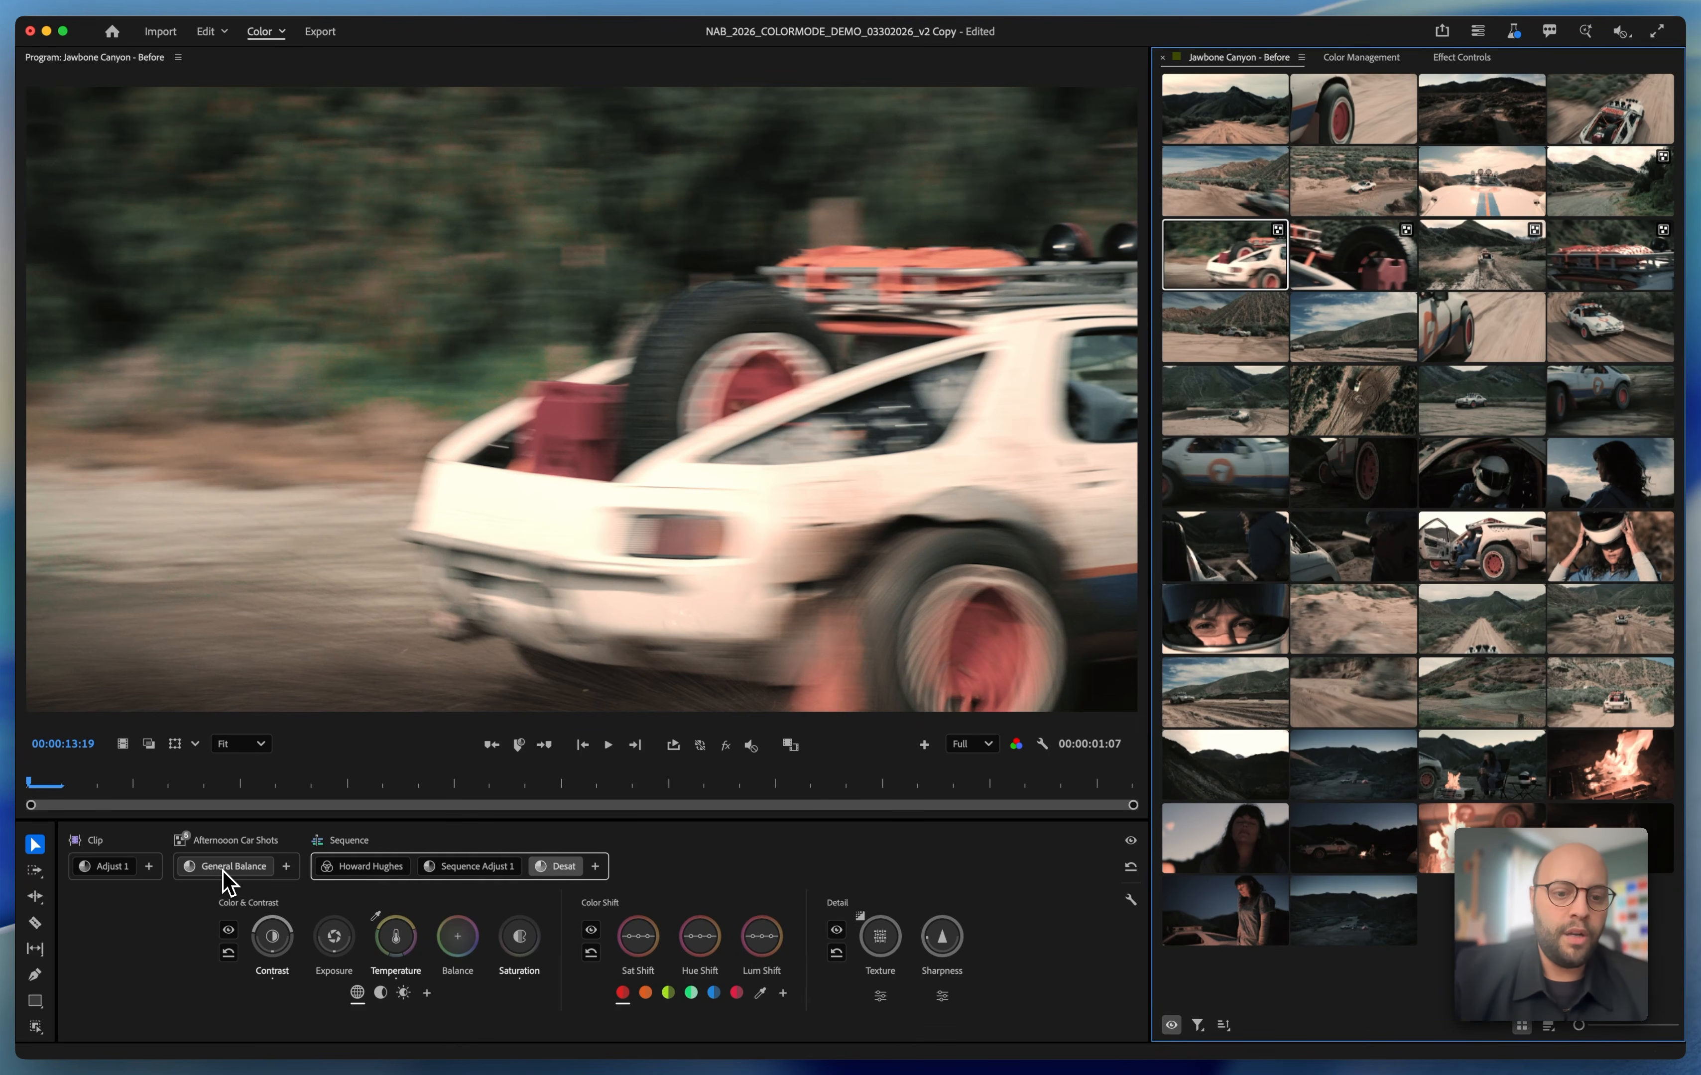
click(224, 874)
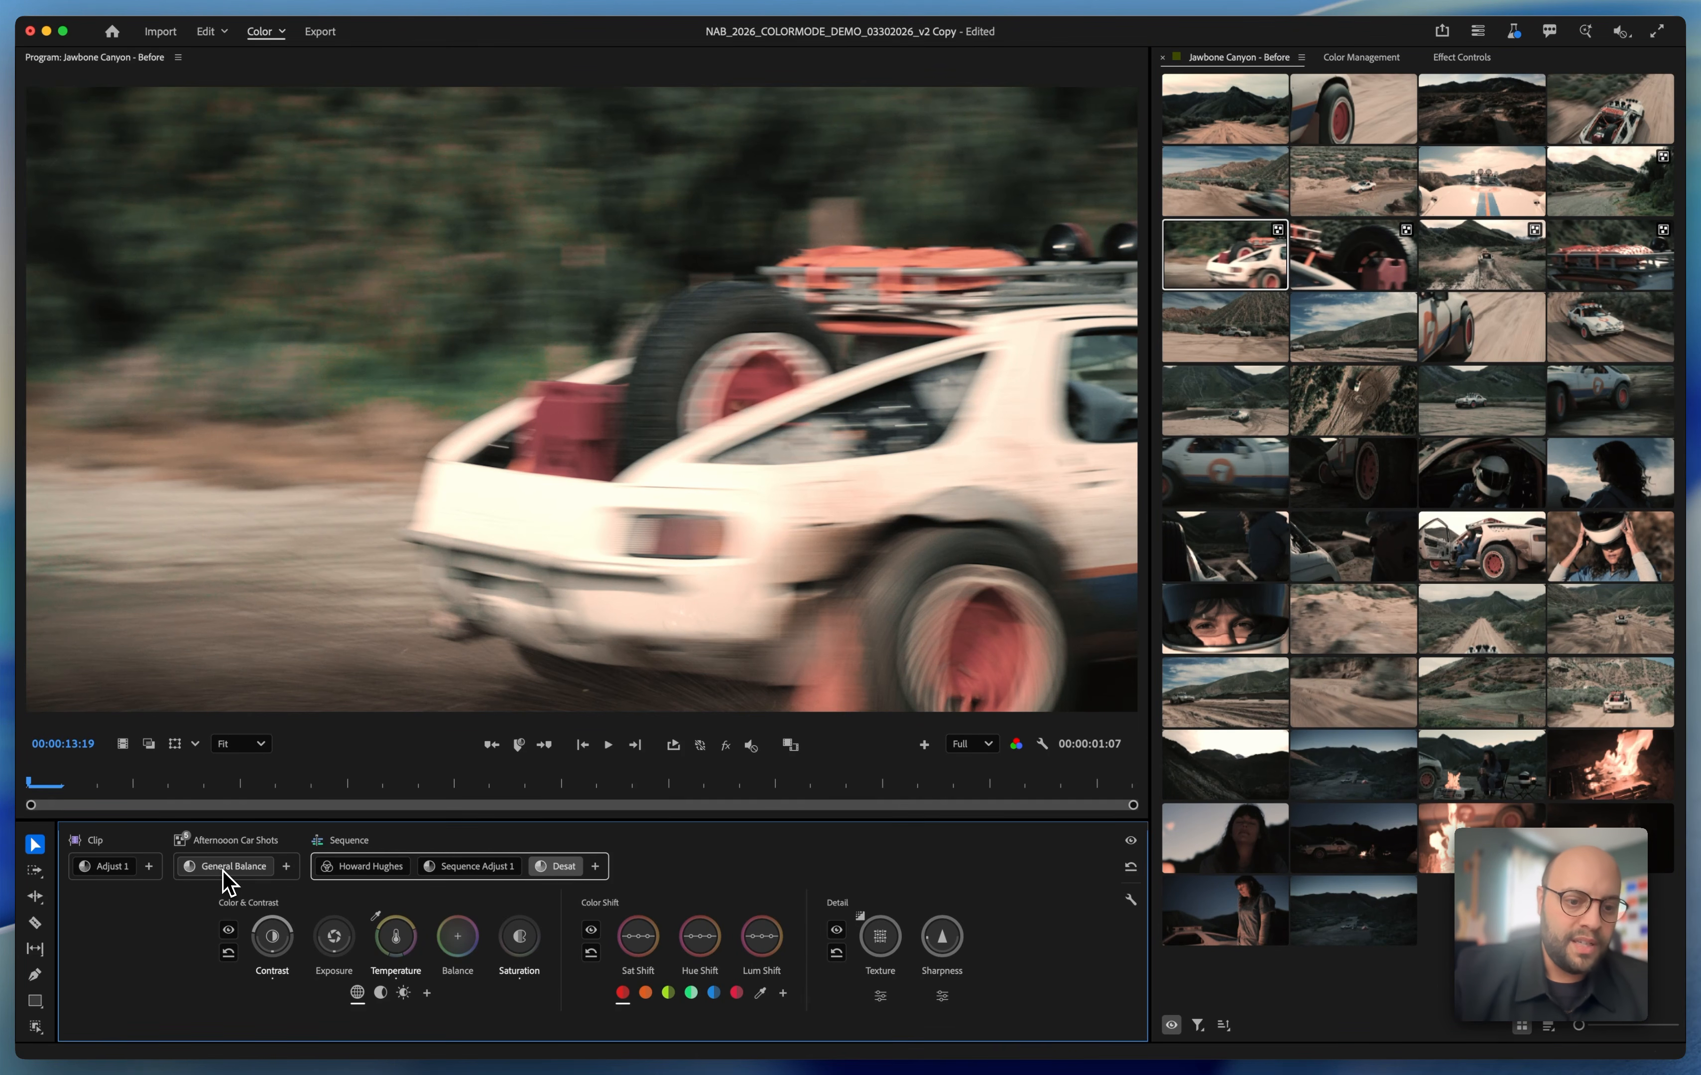
drag(222, 872, 1231, 352)
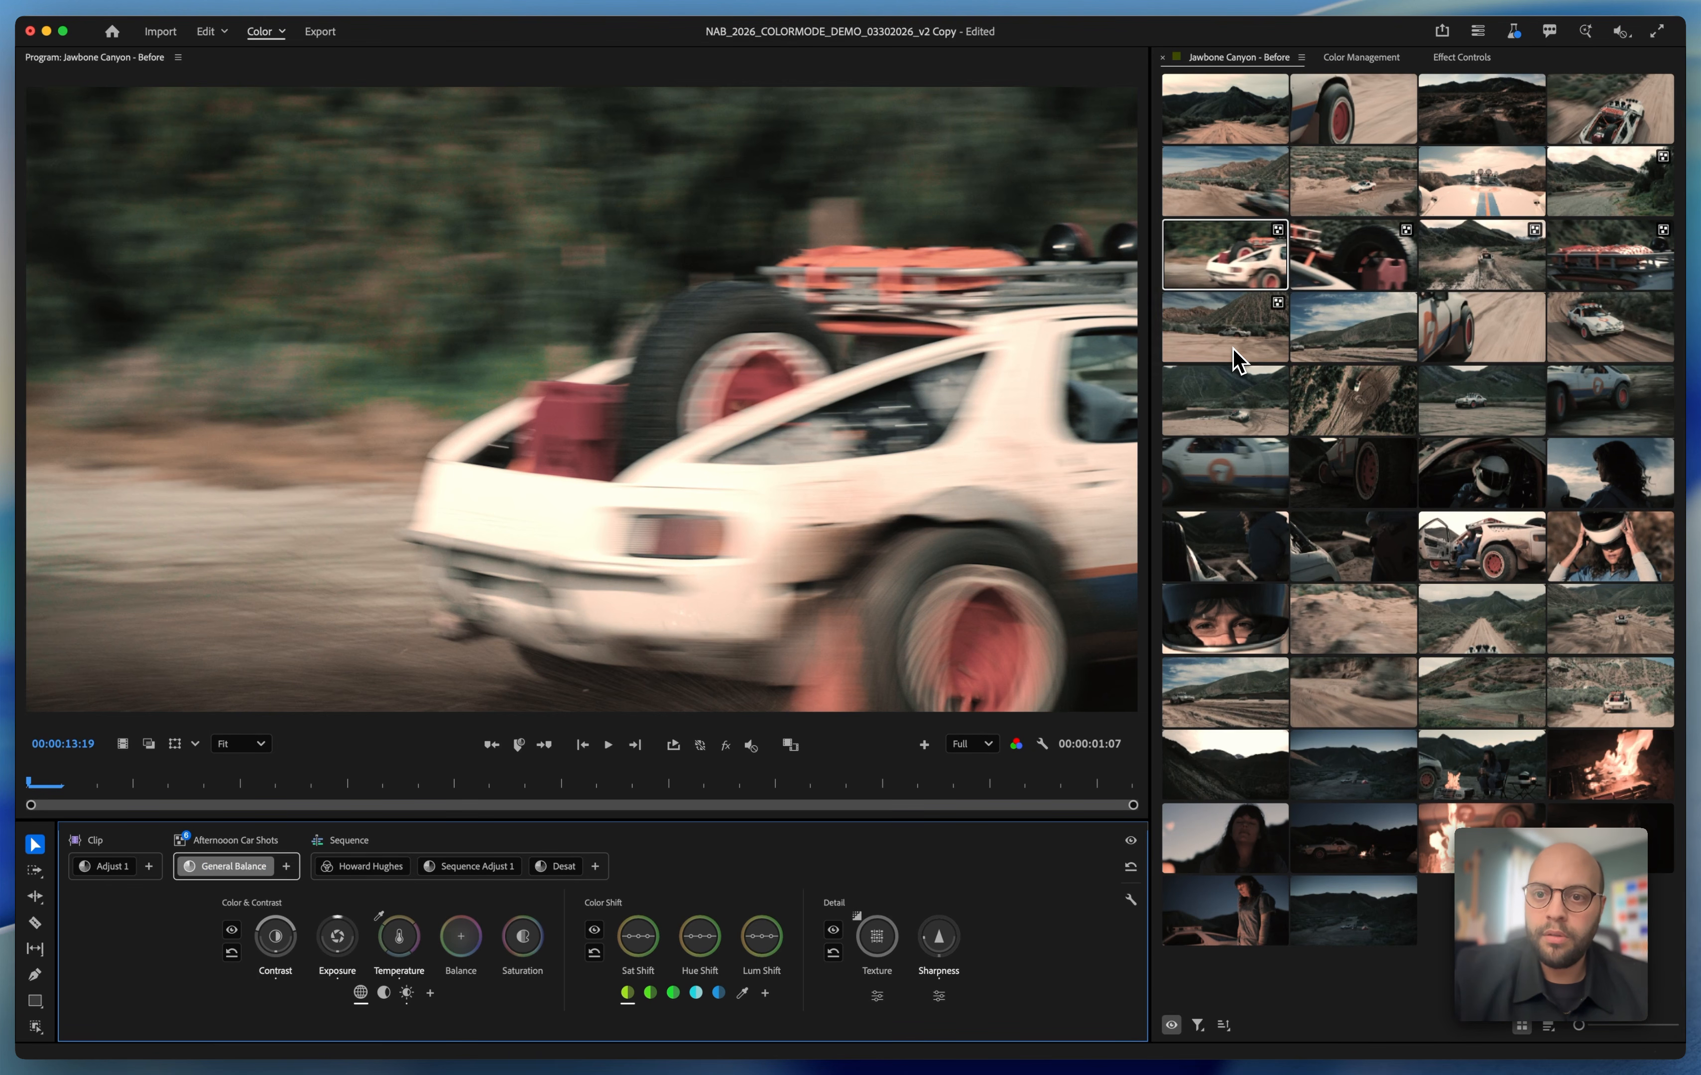
click(1236, 356)
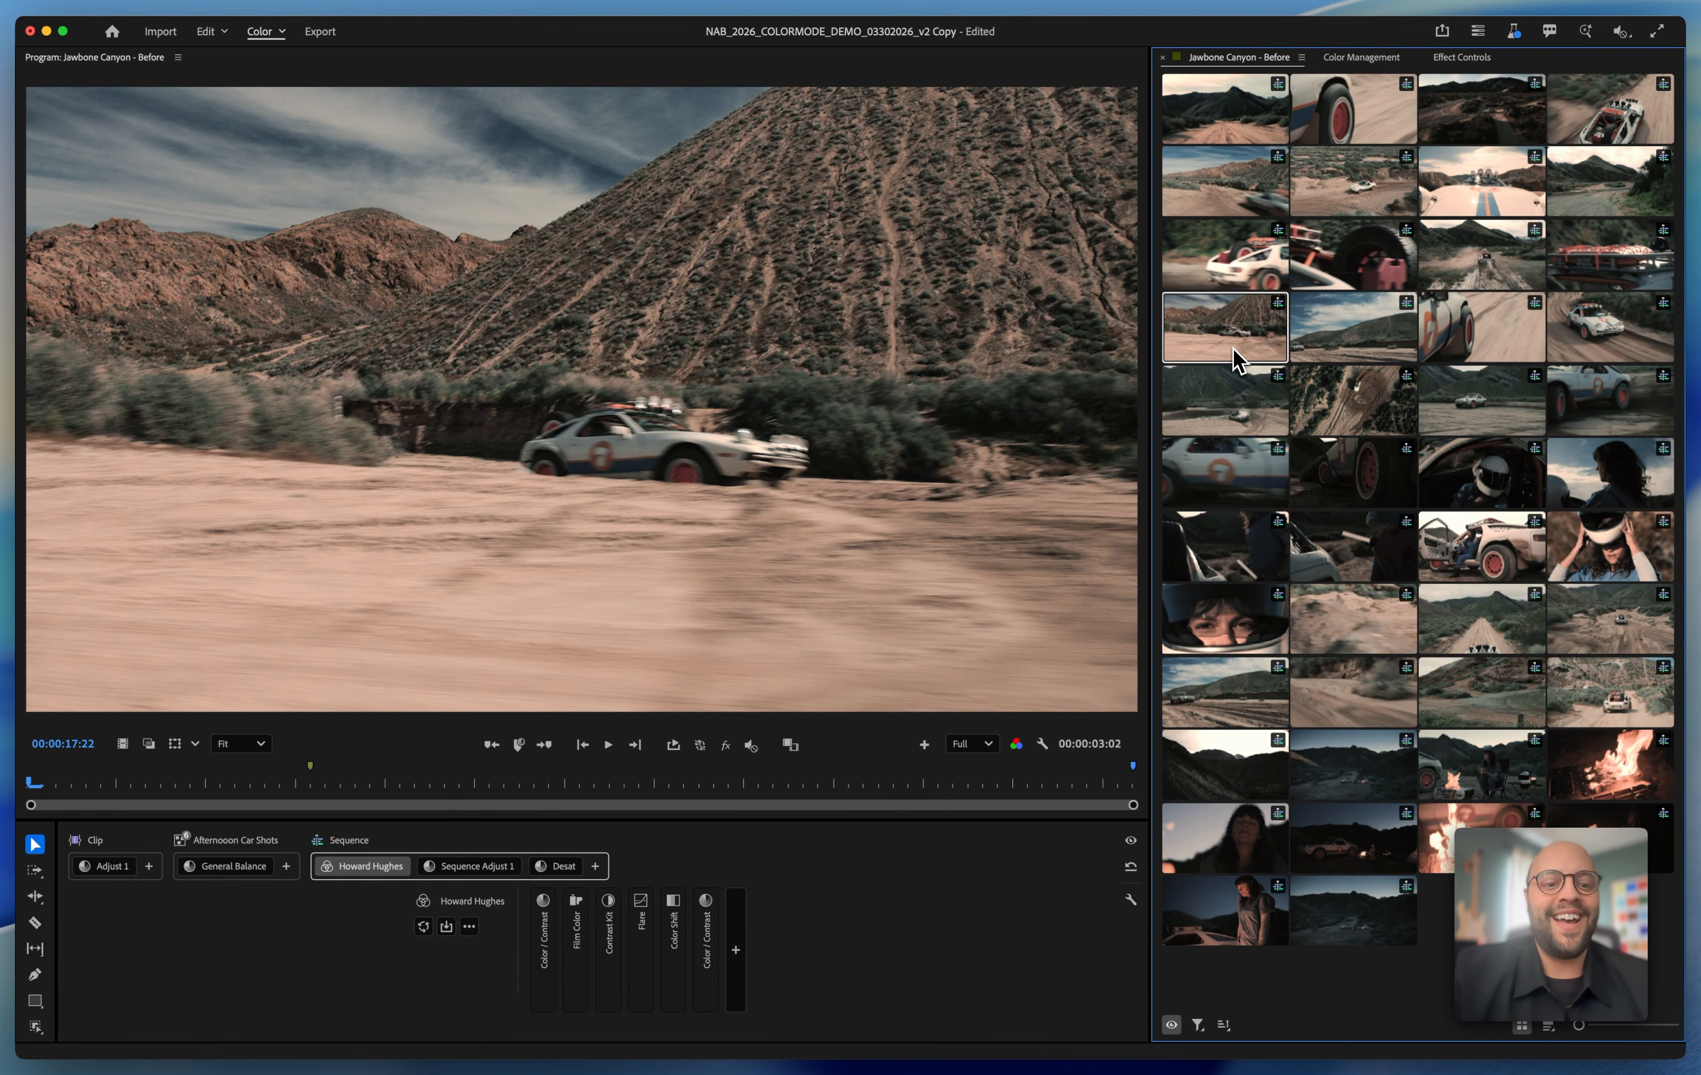
Play the hillside car clip and the shots following it, through to the driver's helmet shot, to review the grade
key(space)
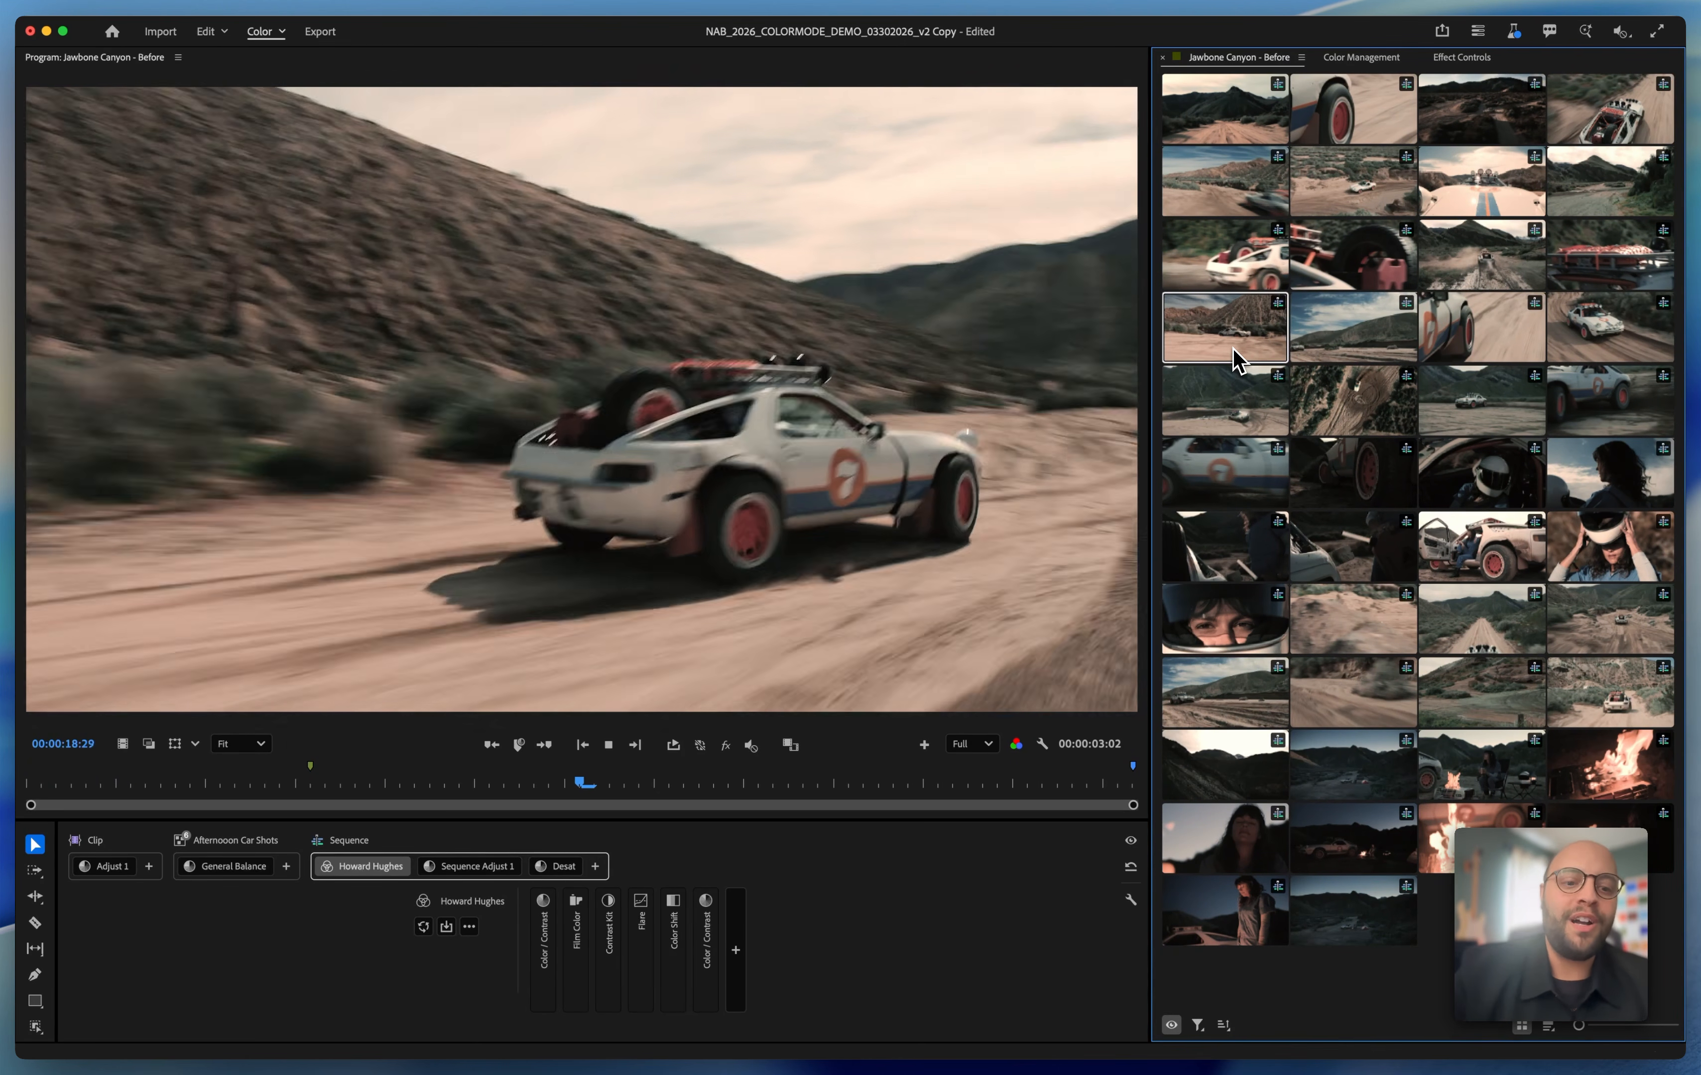
key(space)
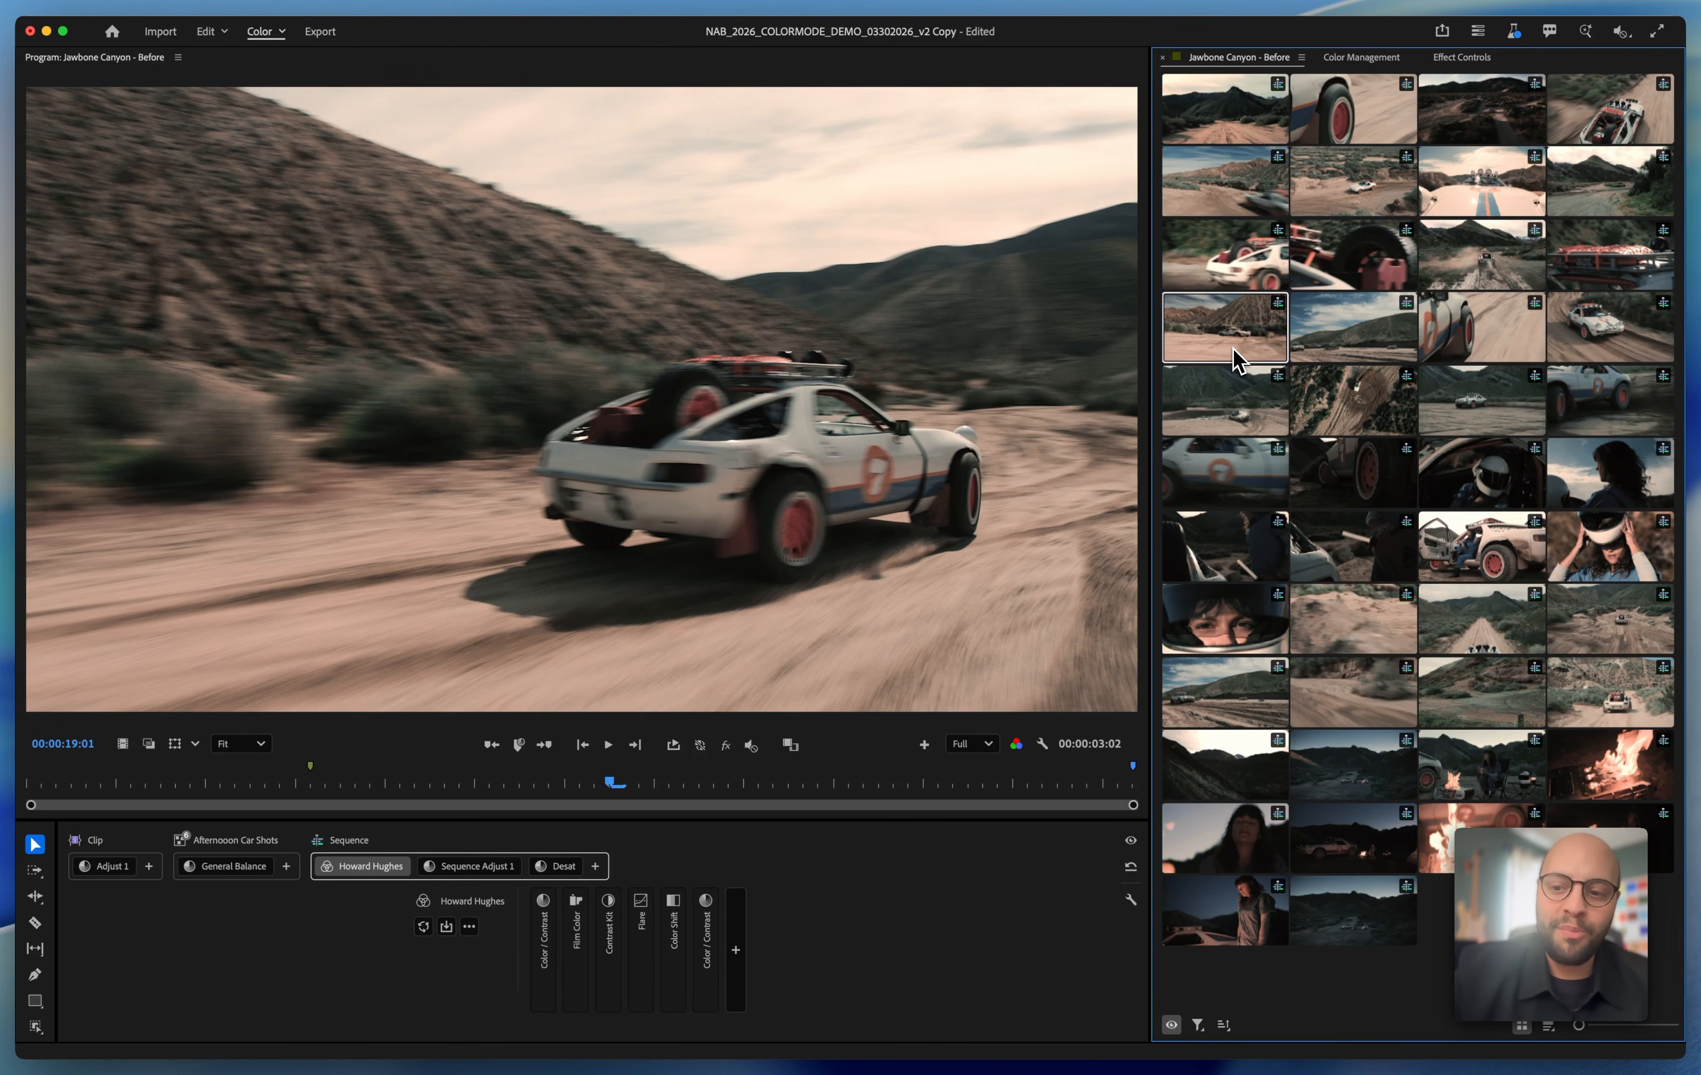
key(space)
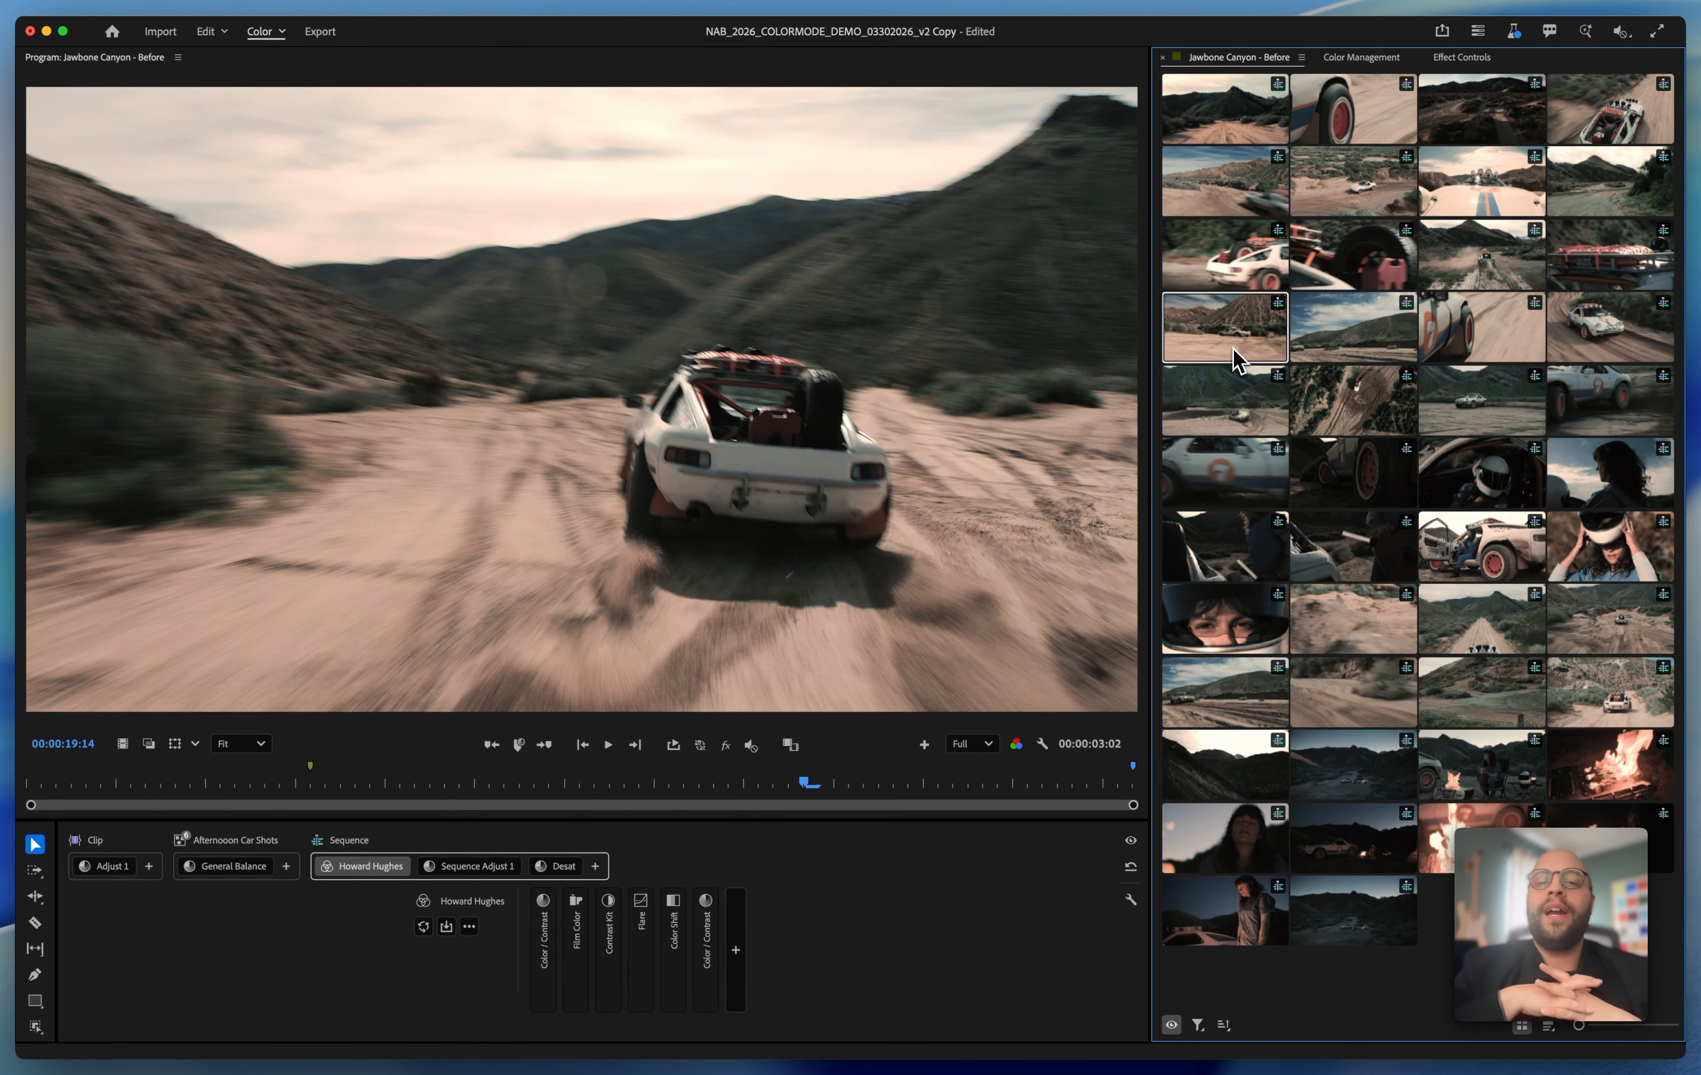
key(space)
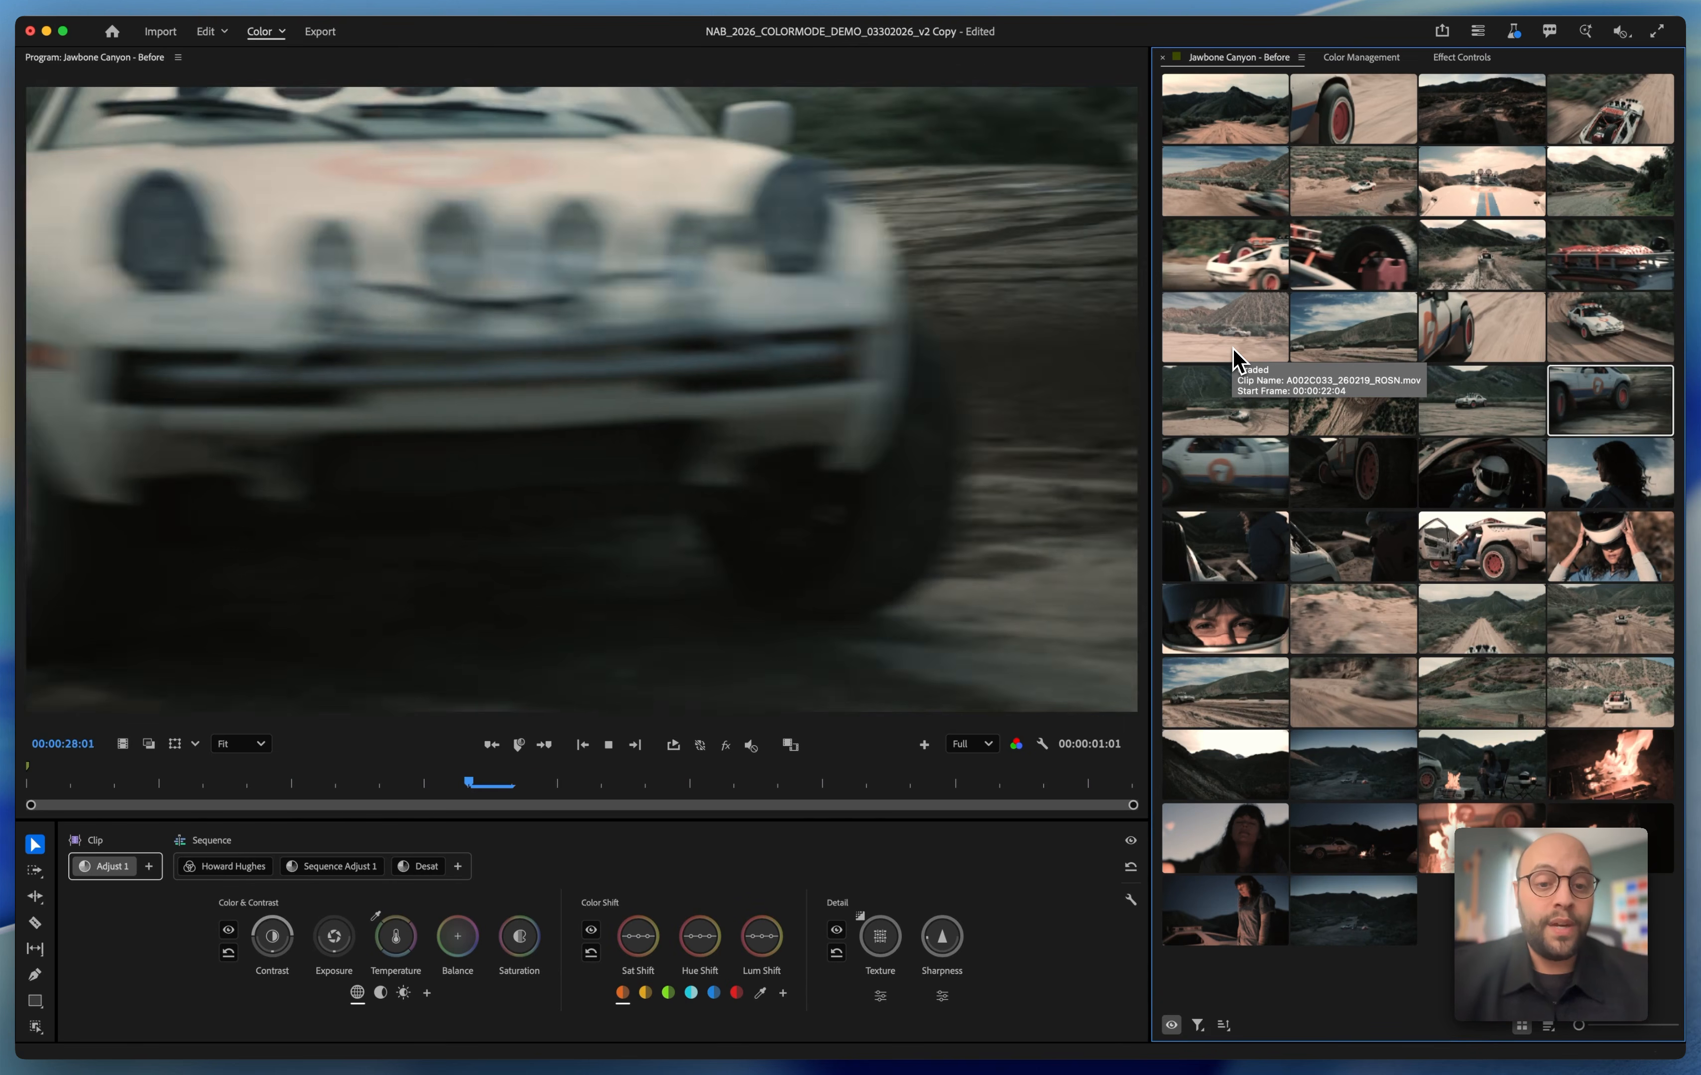
key(space)
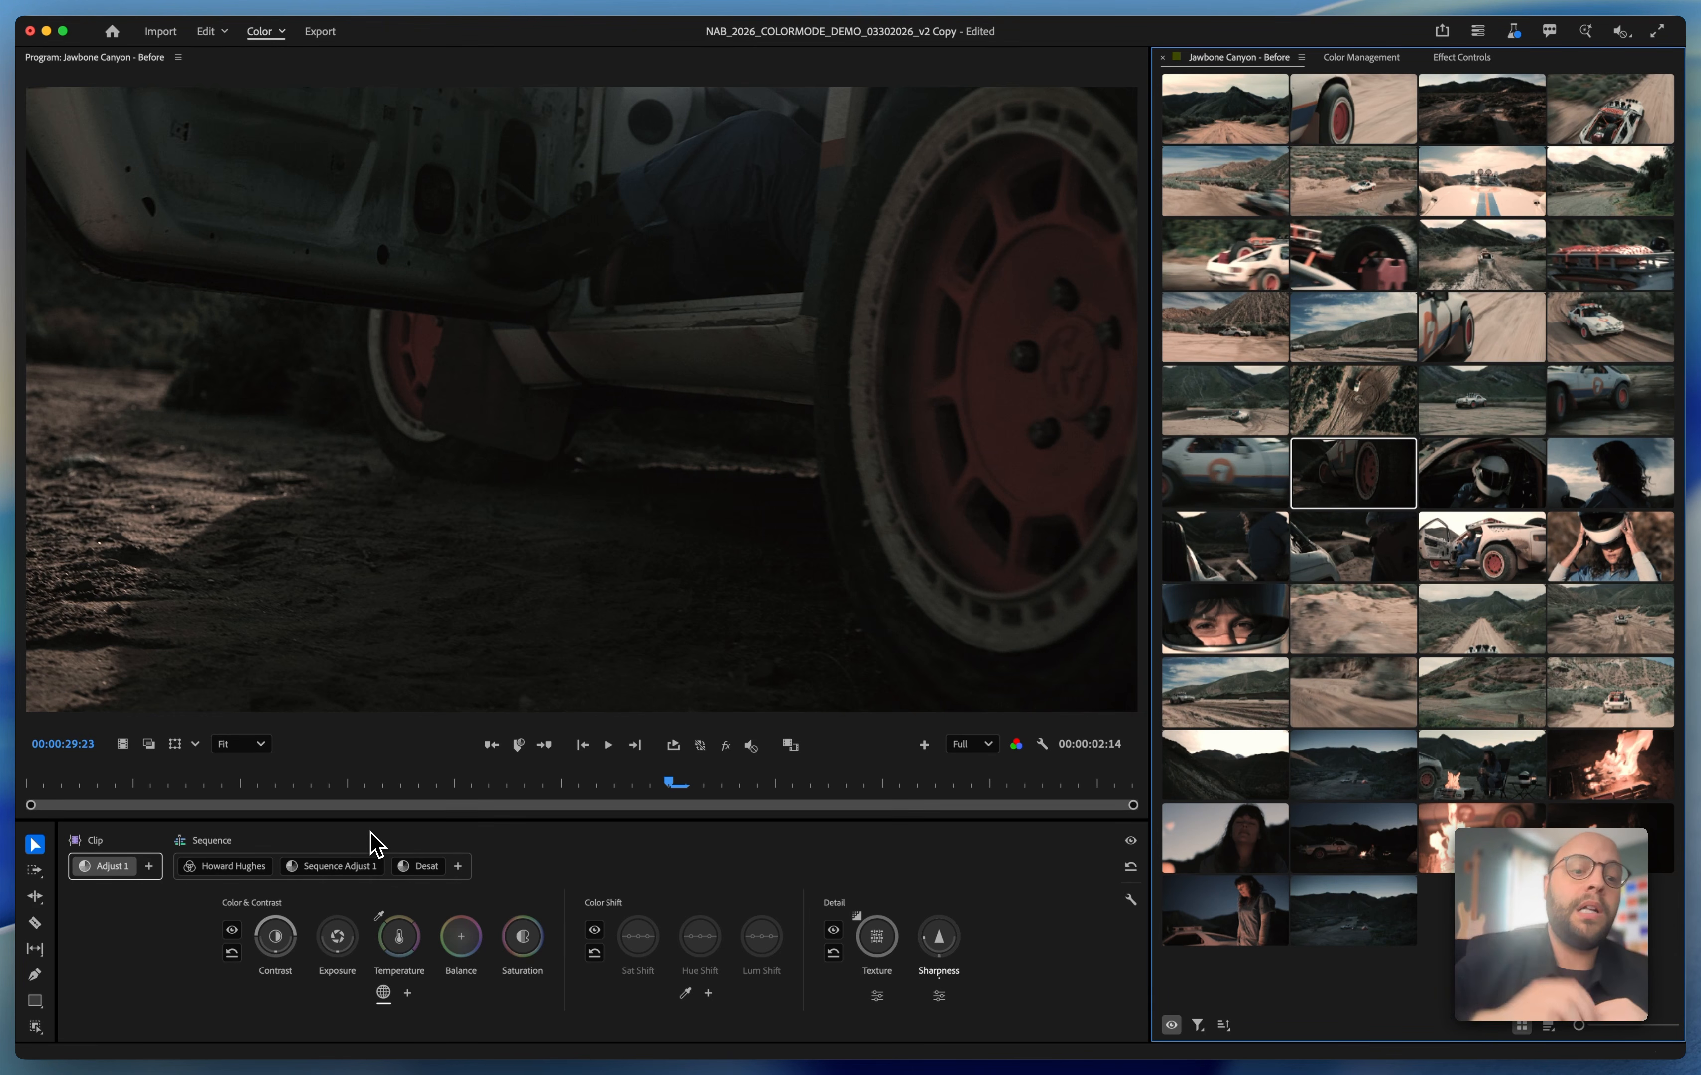
key(space)
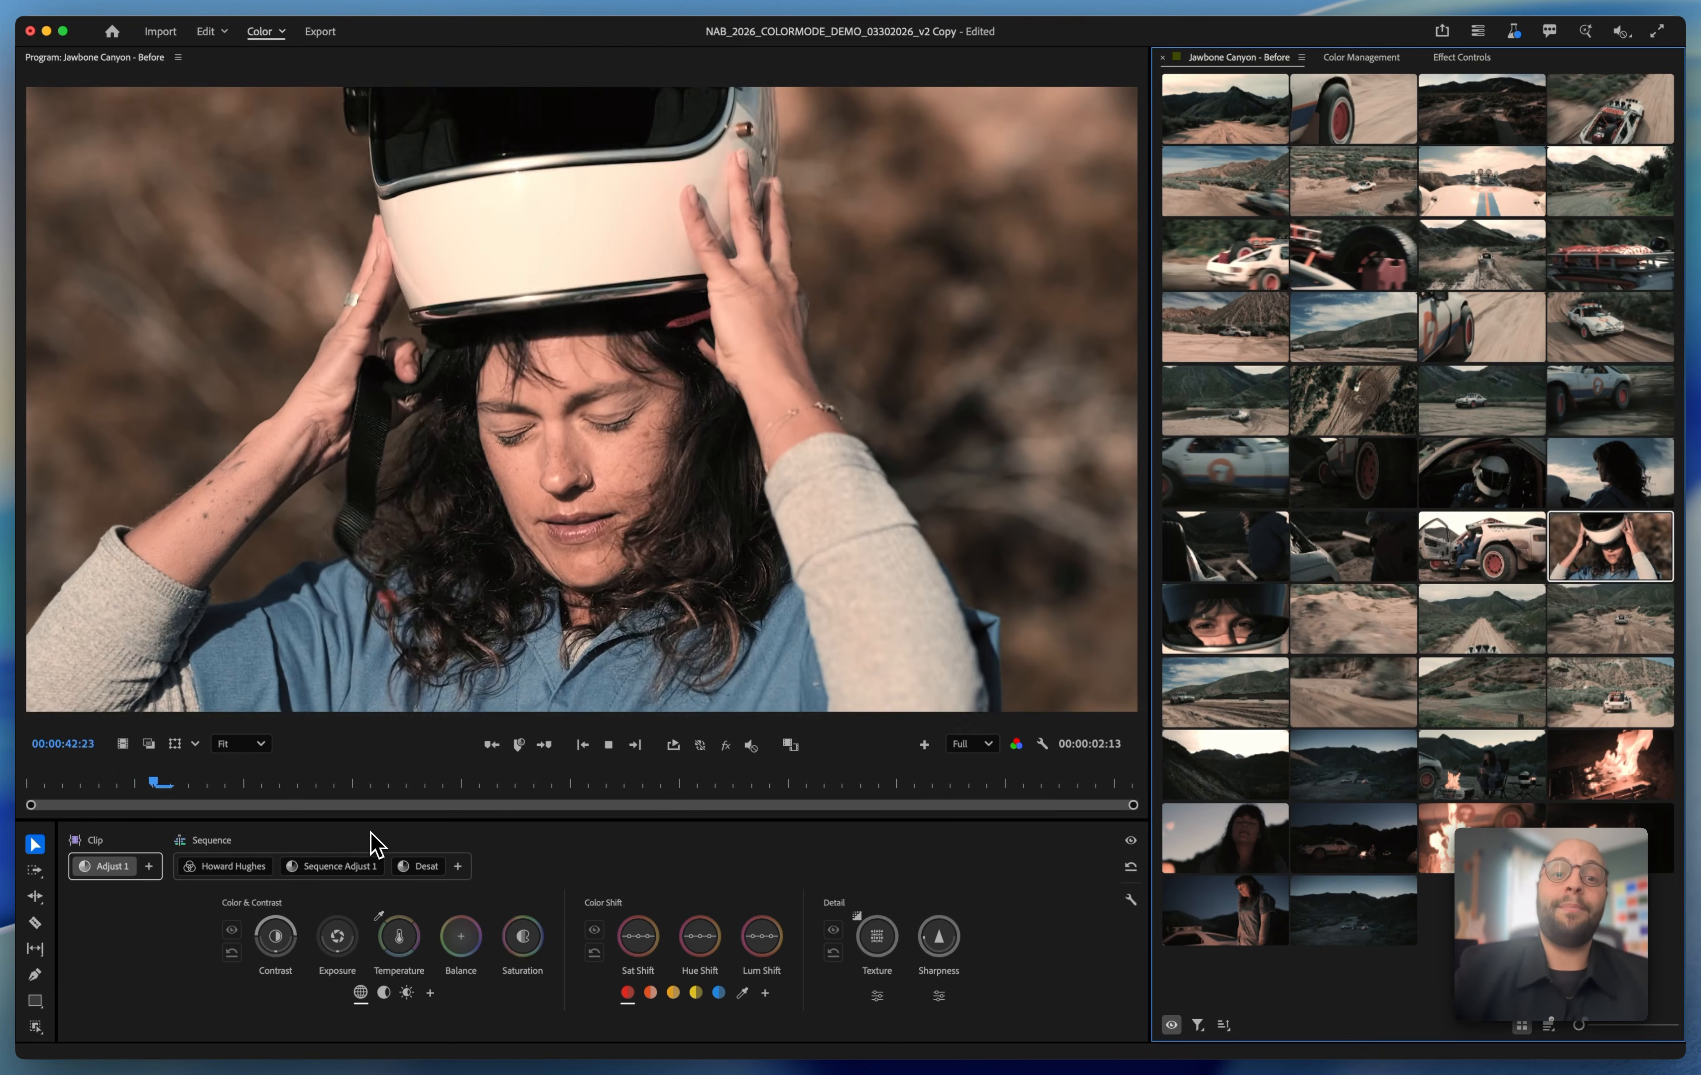
key(space)
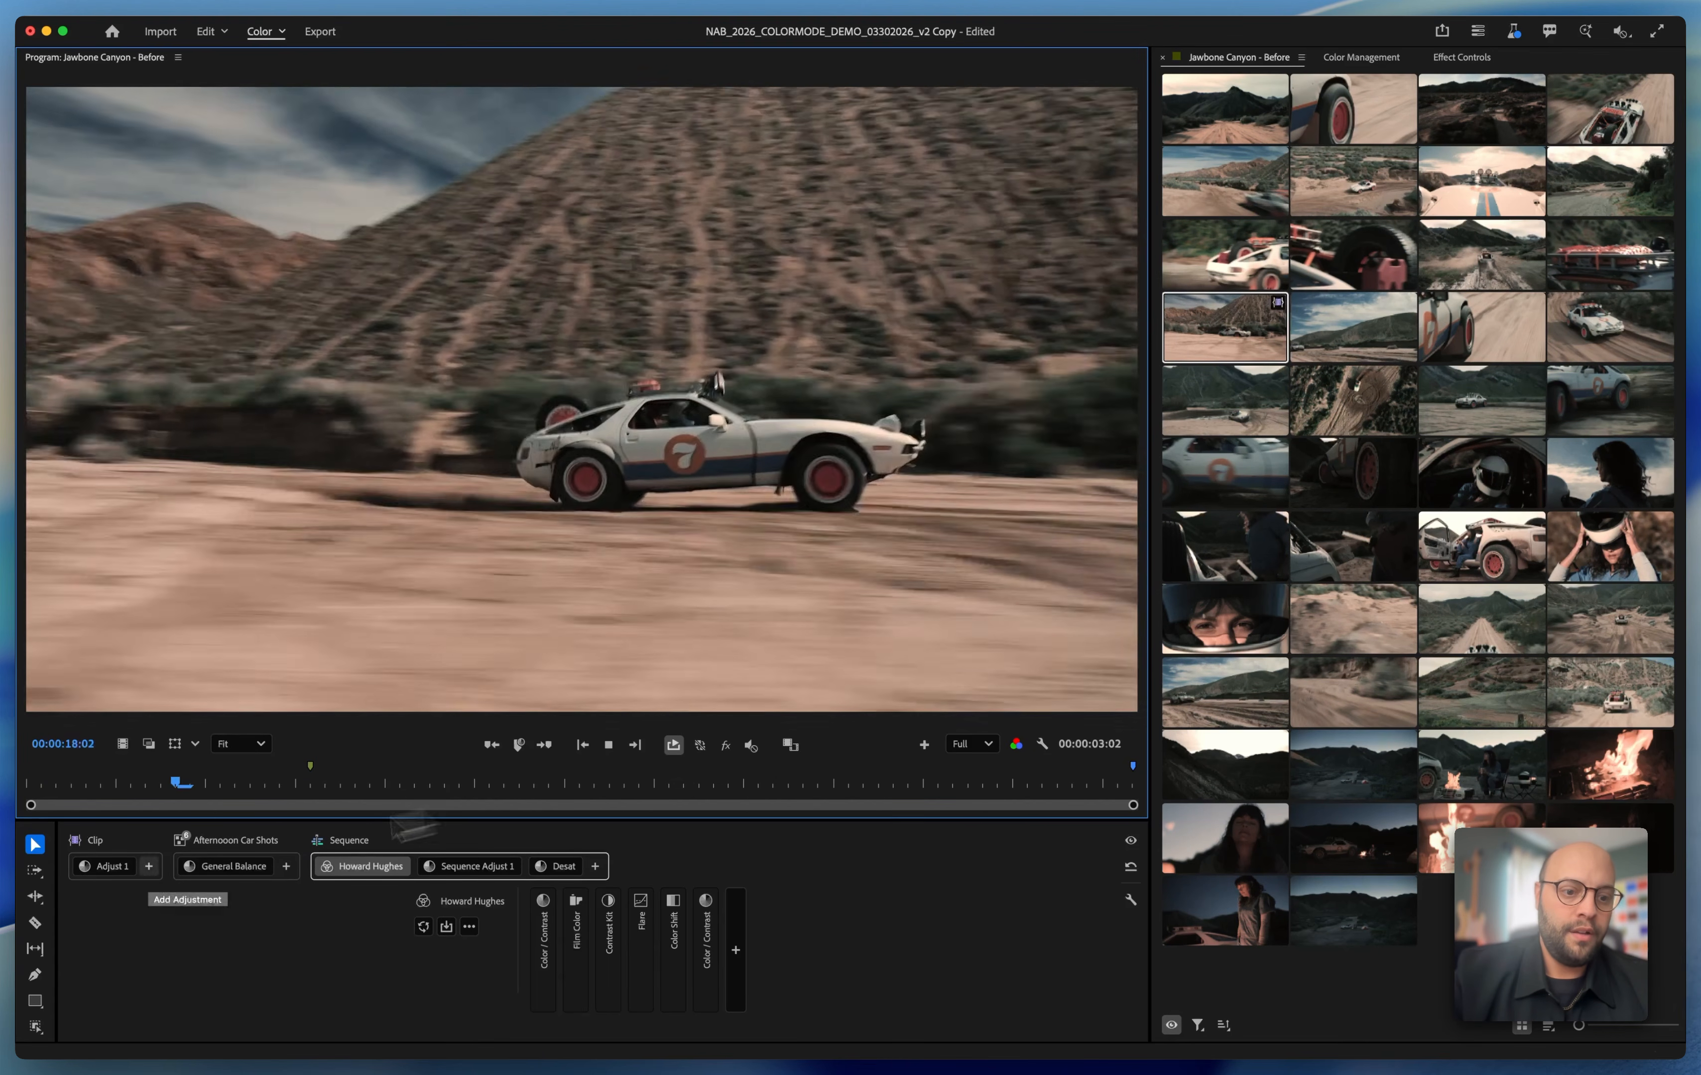
Examine the hillside clip's Adjust 1, General Balance, Howard Hughes, Sequence Adjust 1 and Desat adjustments during loop playback
click(105, 867)
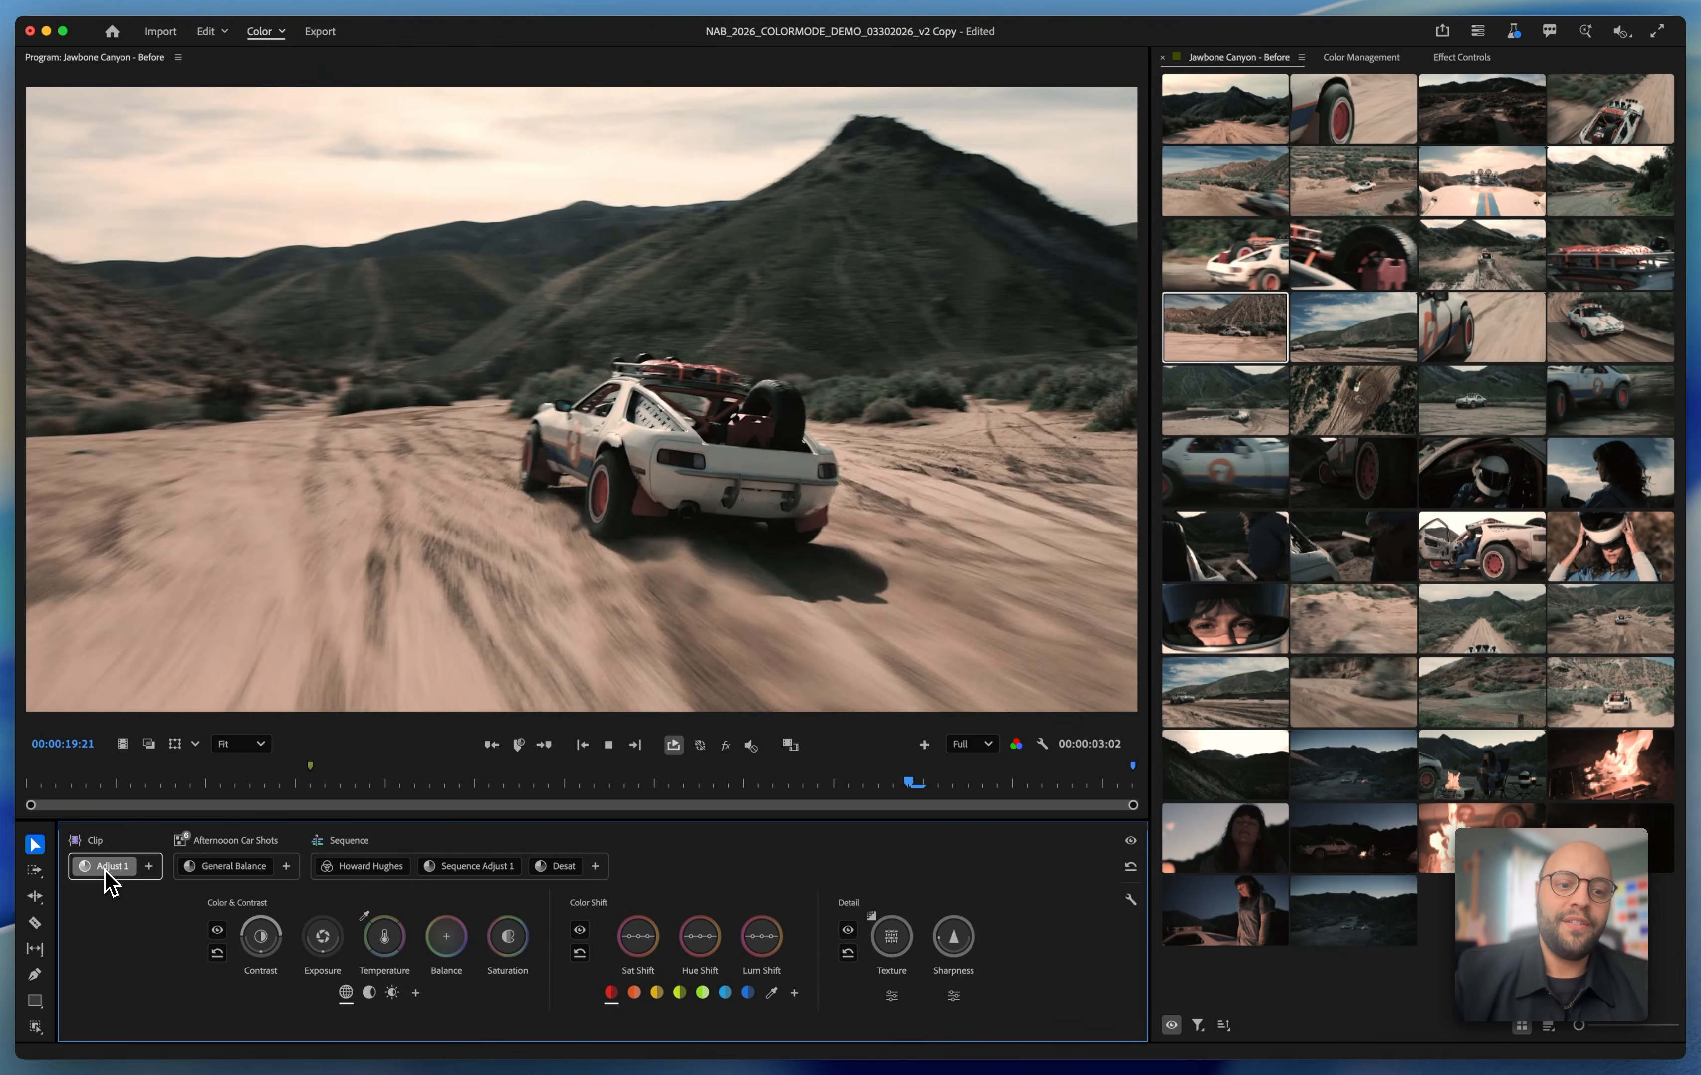
click(206, 870)
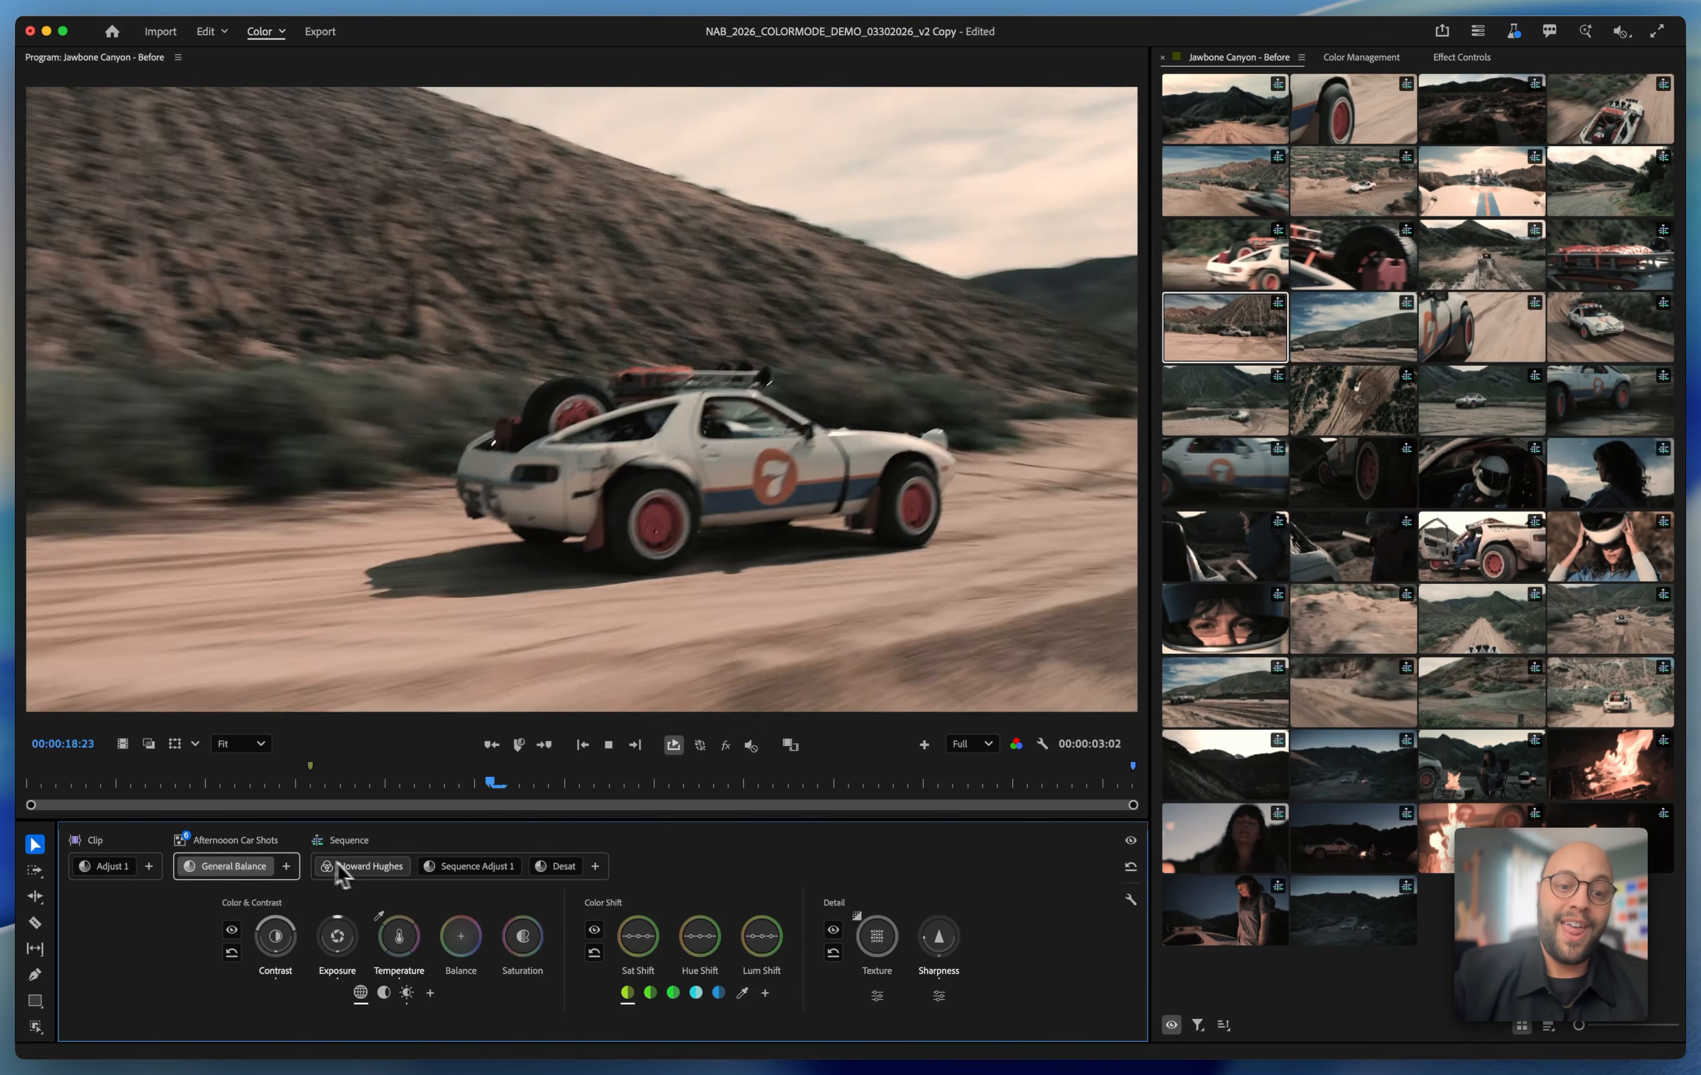
click(341, 867)
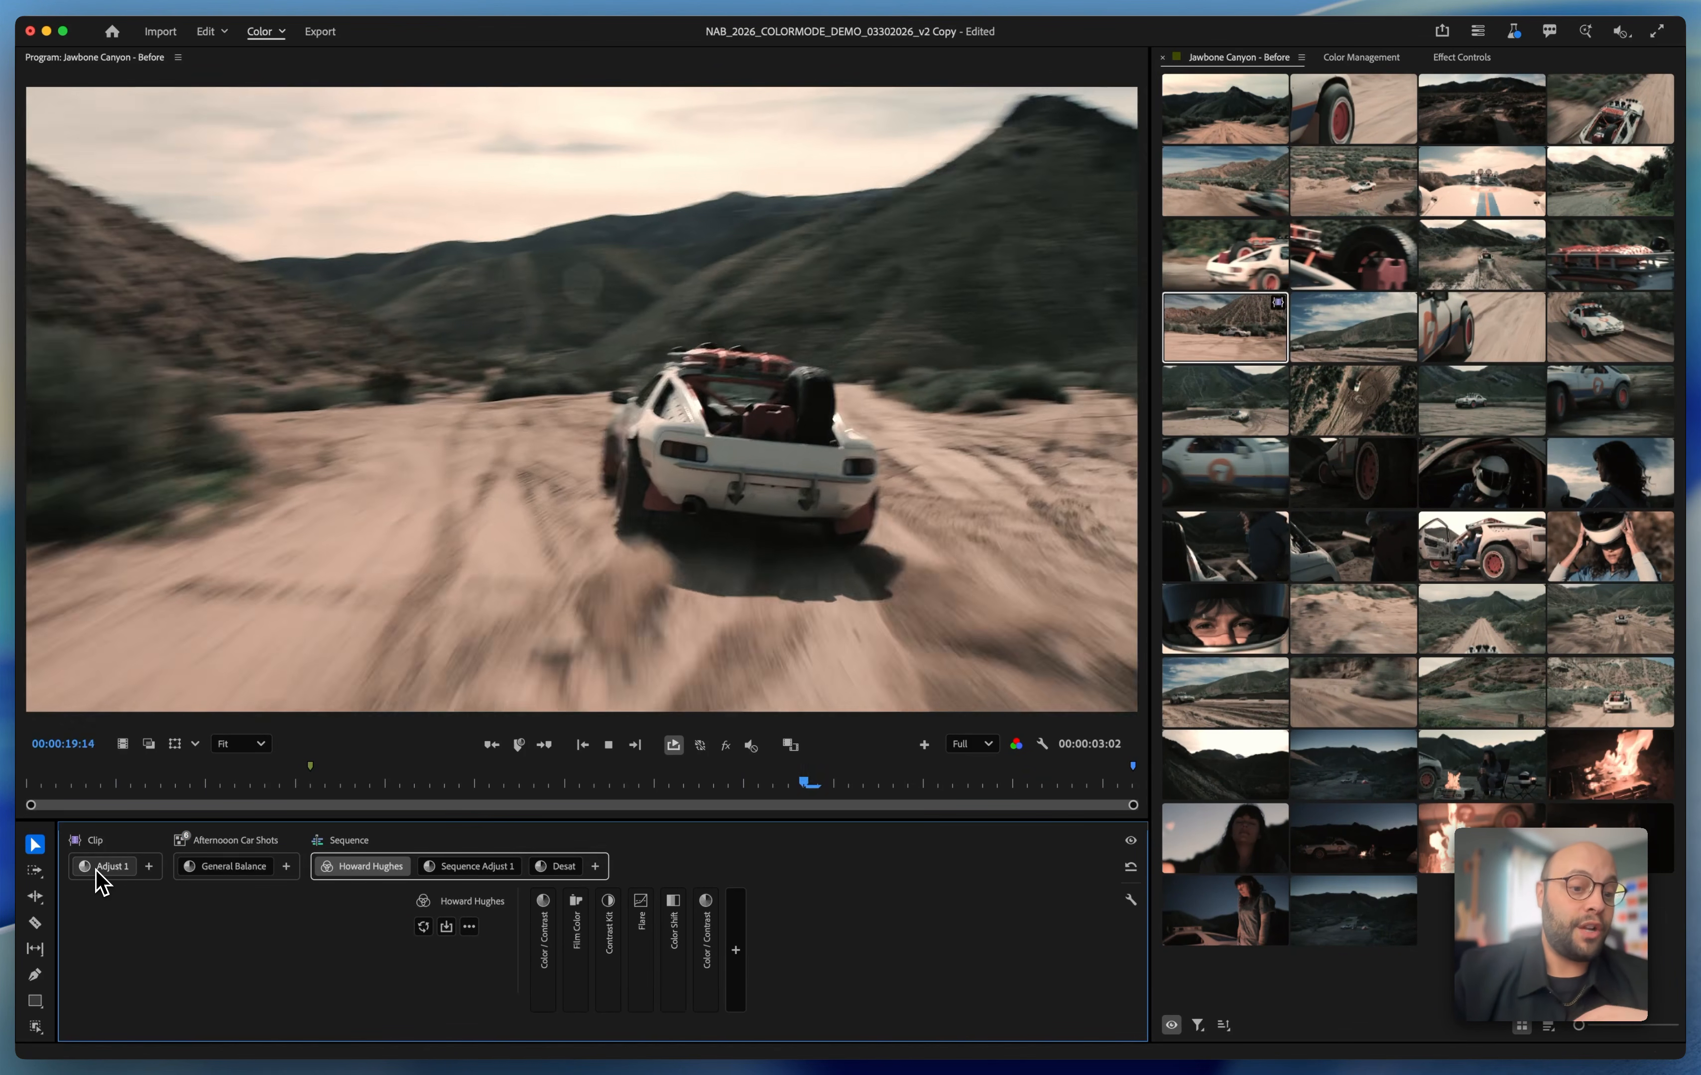
click(98, 873)
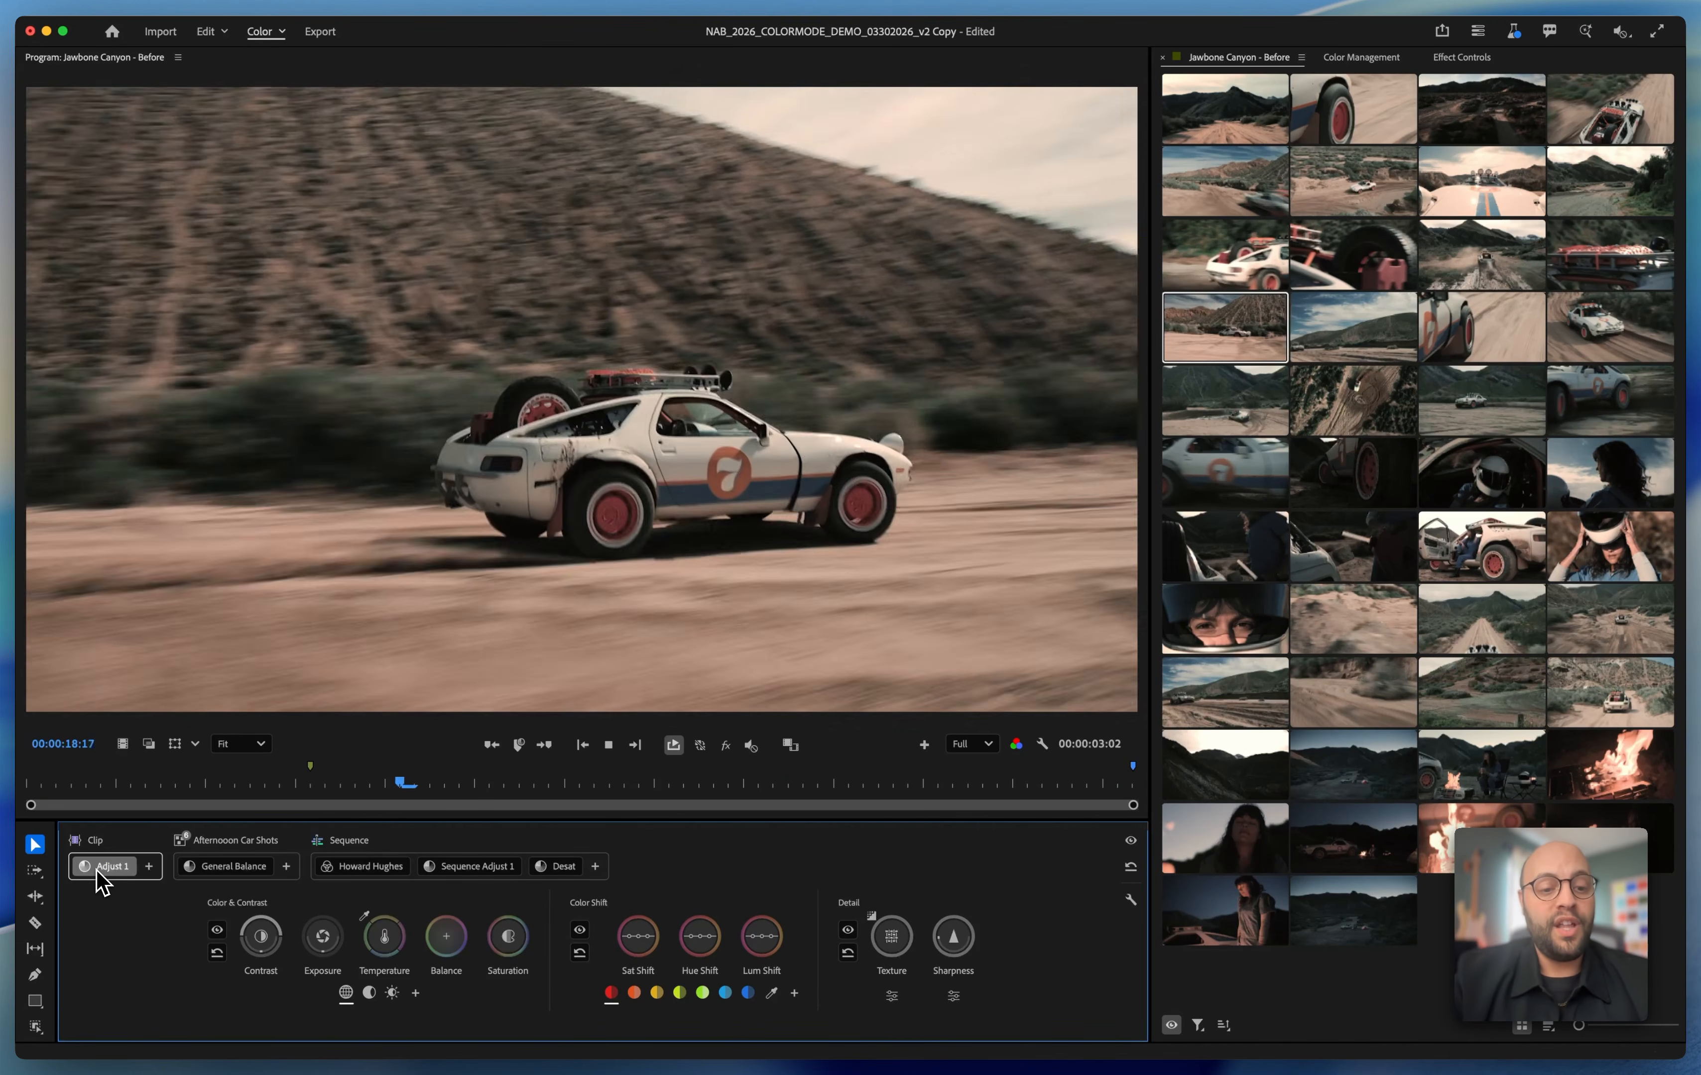
click(223, 876)
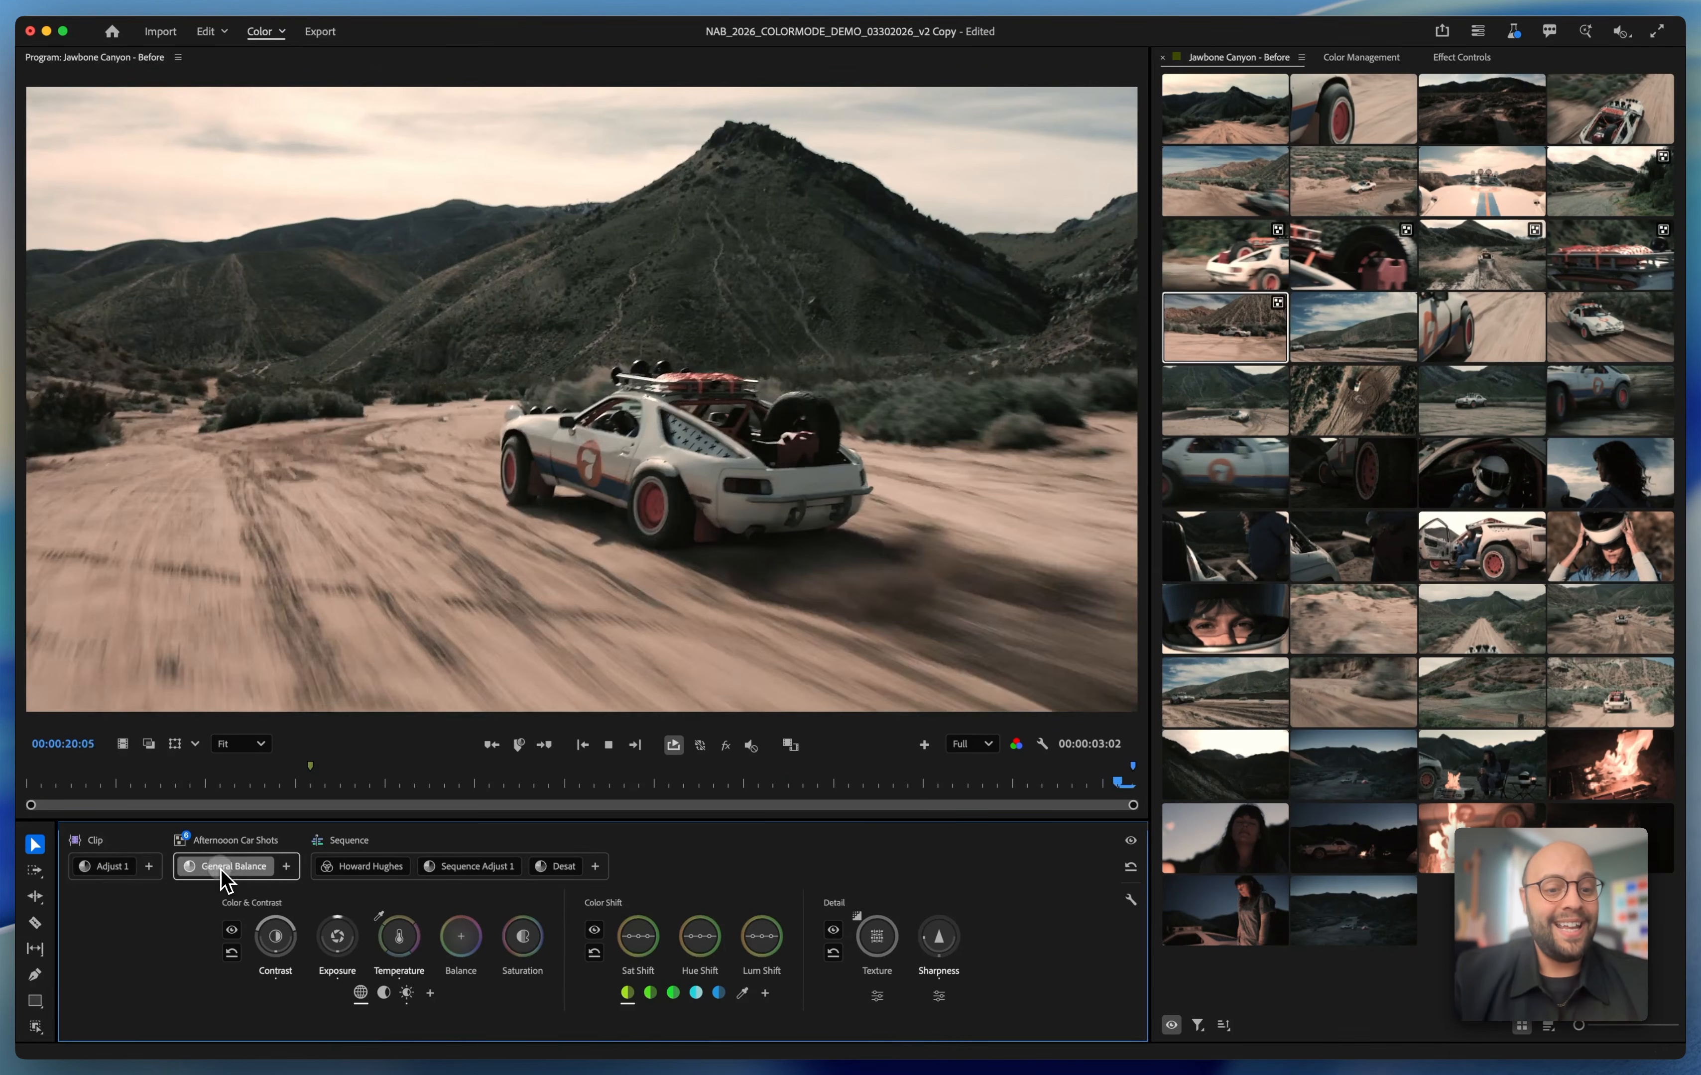
click(368, 882)
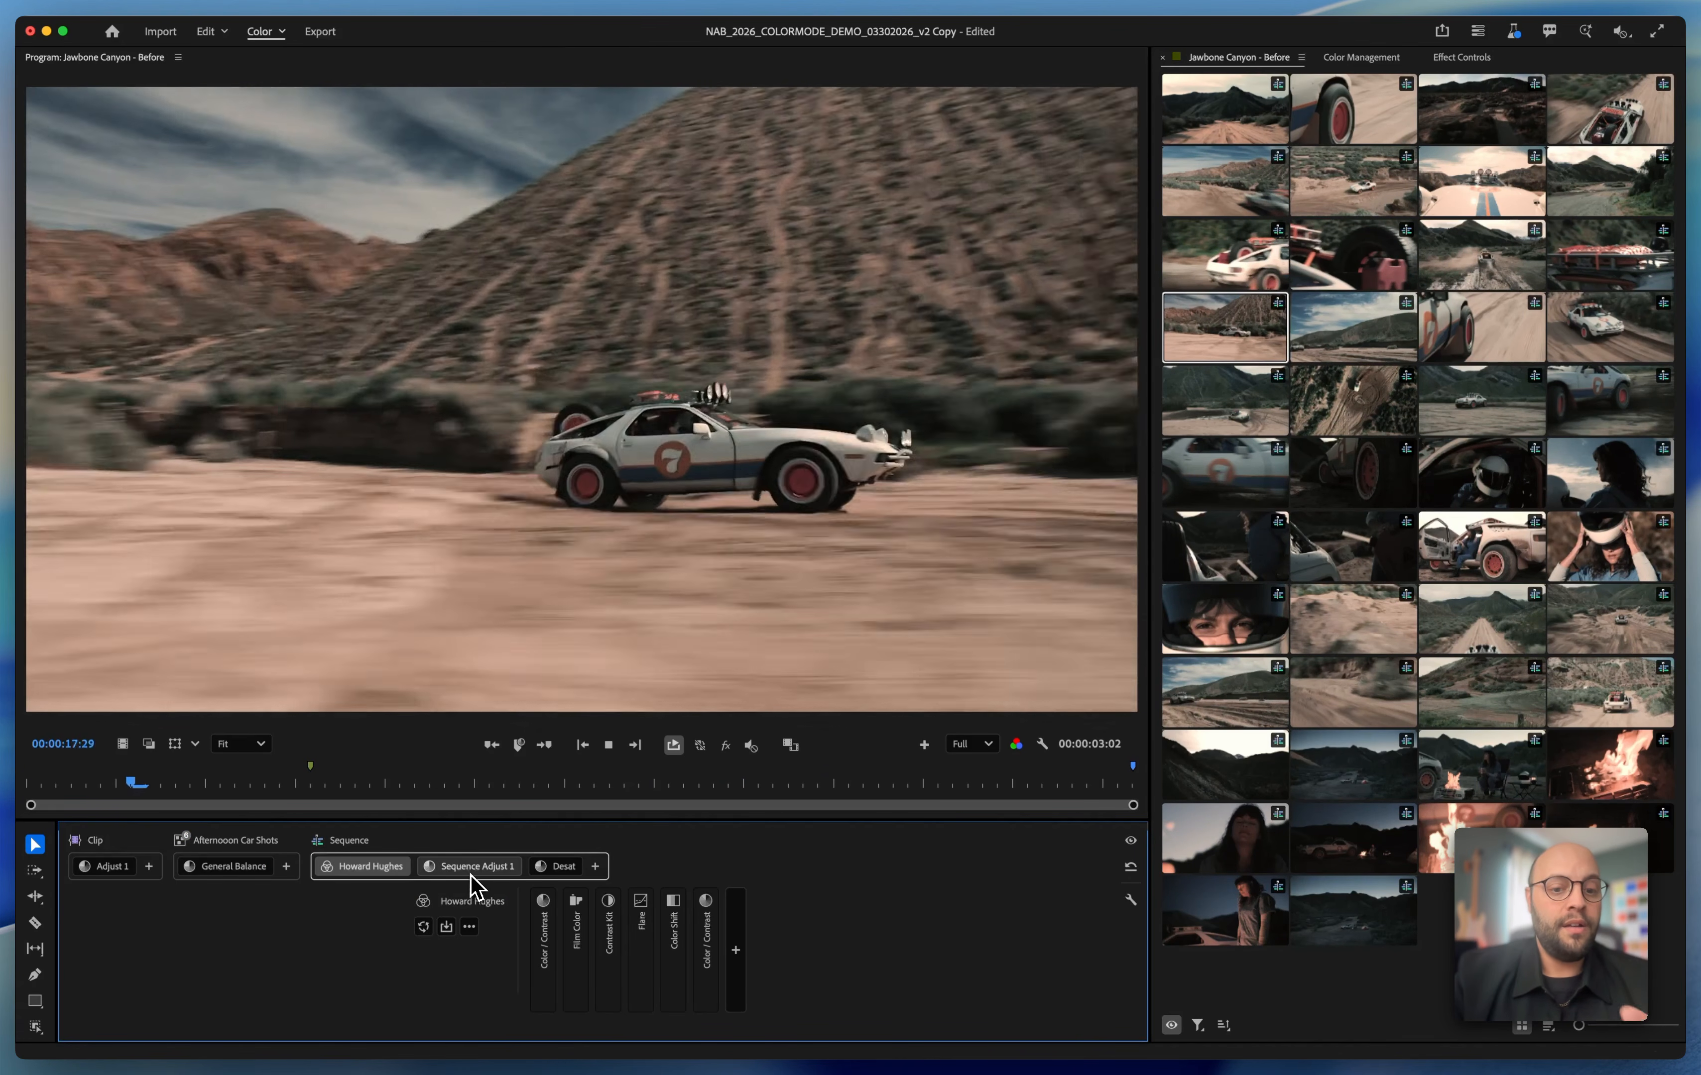
click(472, 881)
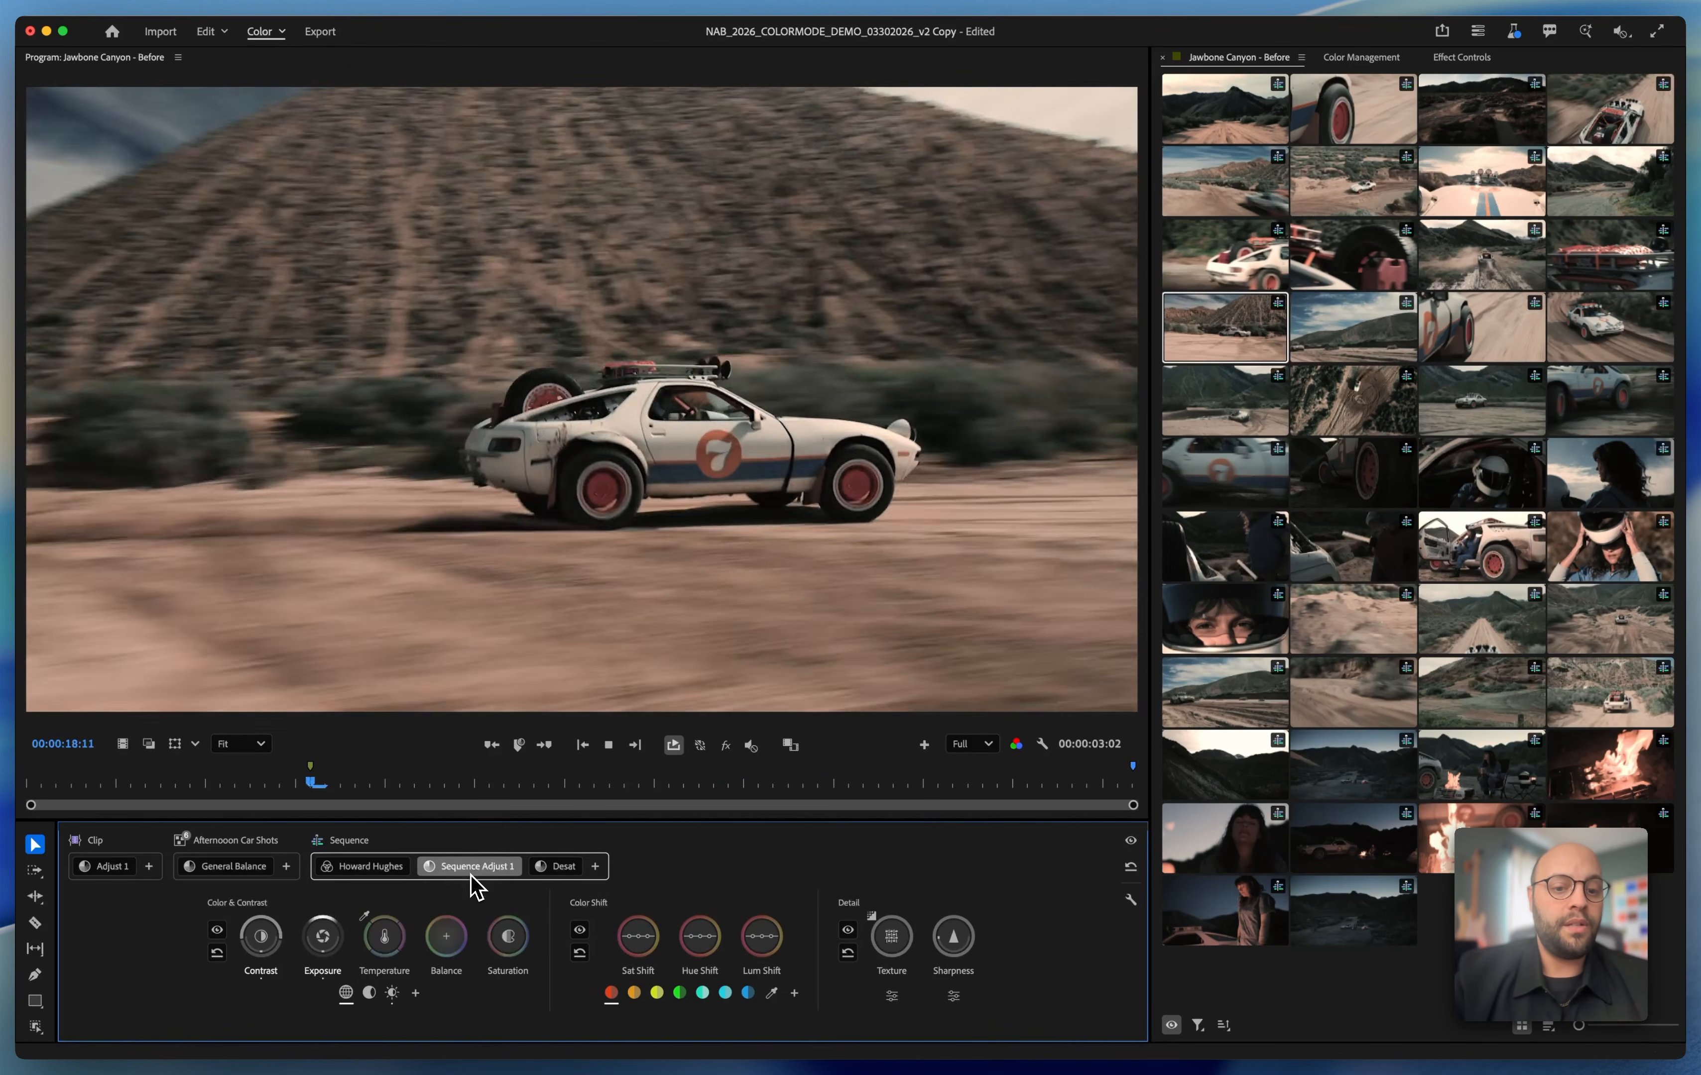
click(552, 872)
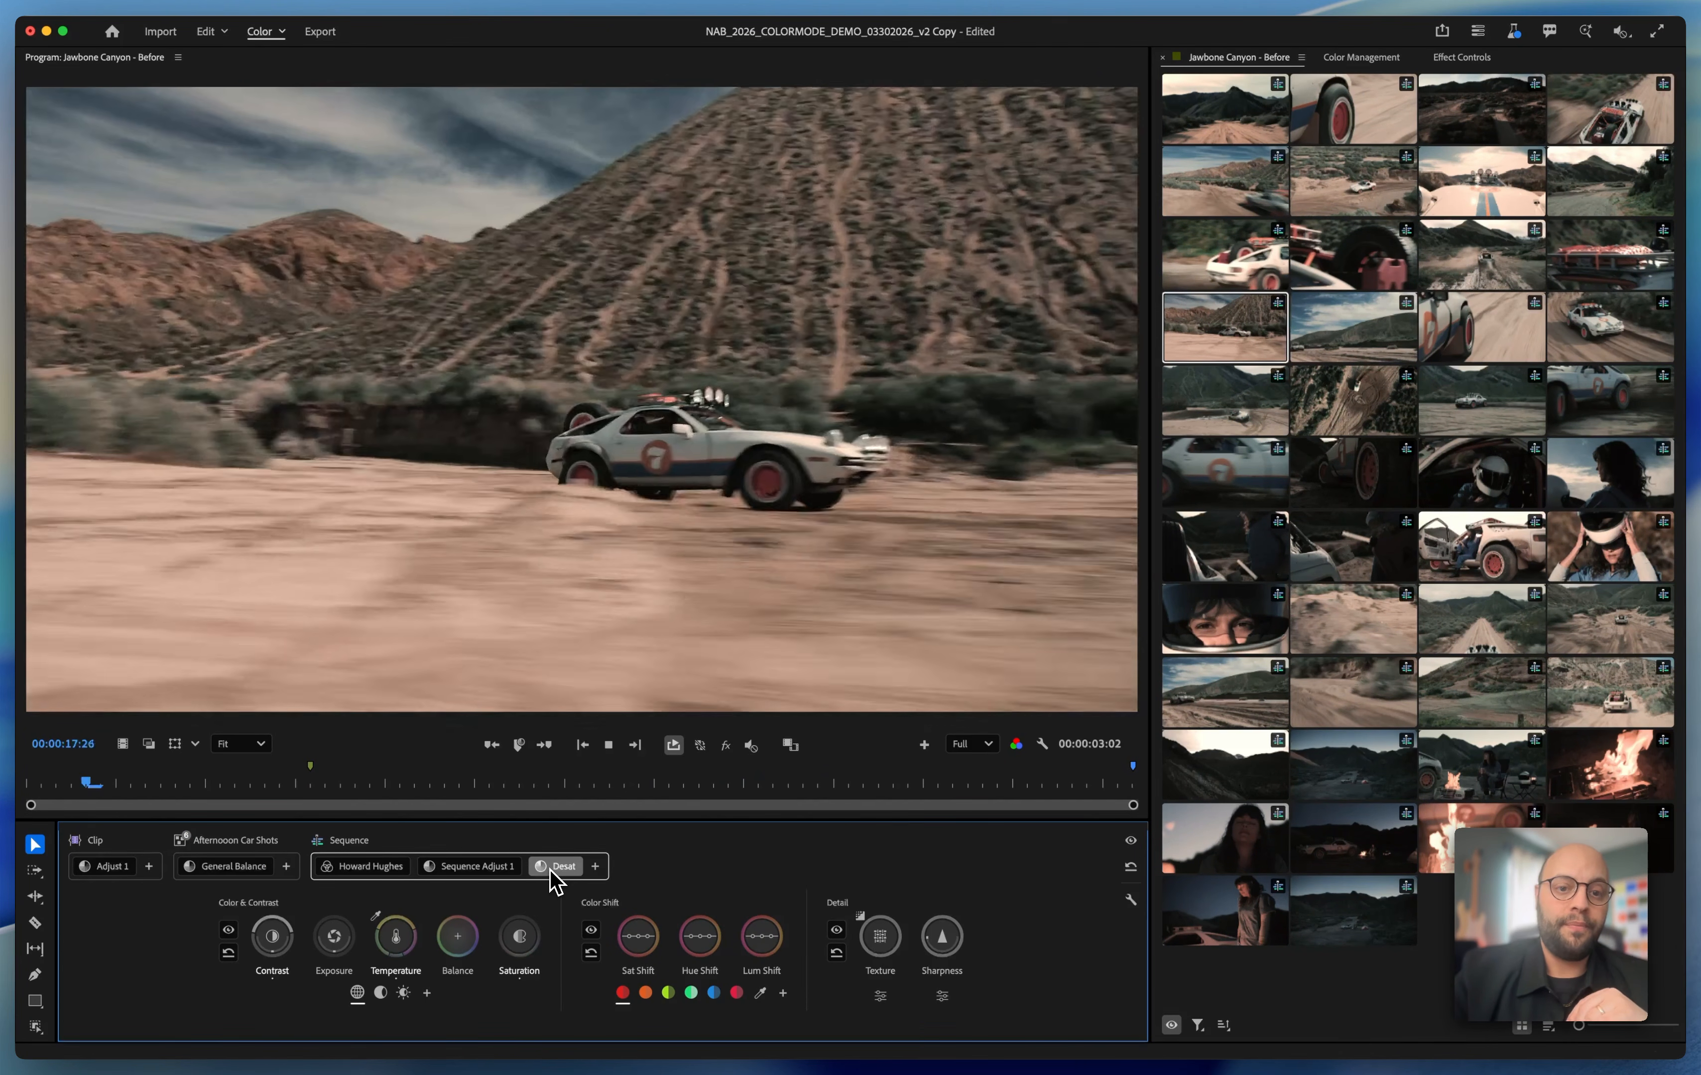
click(595, 866)
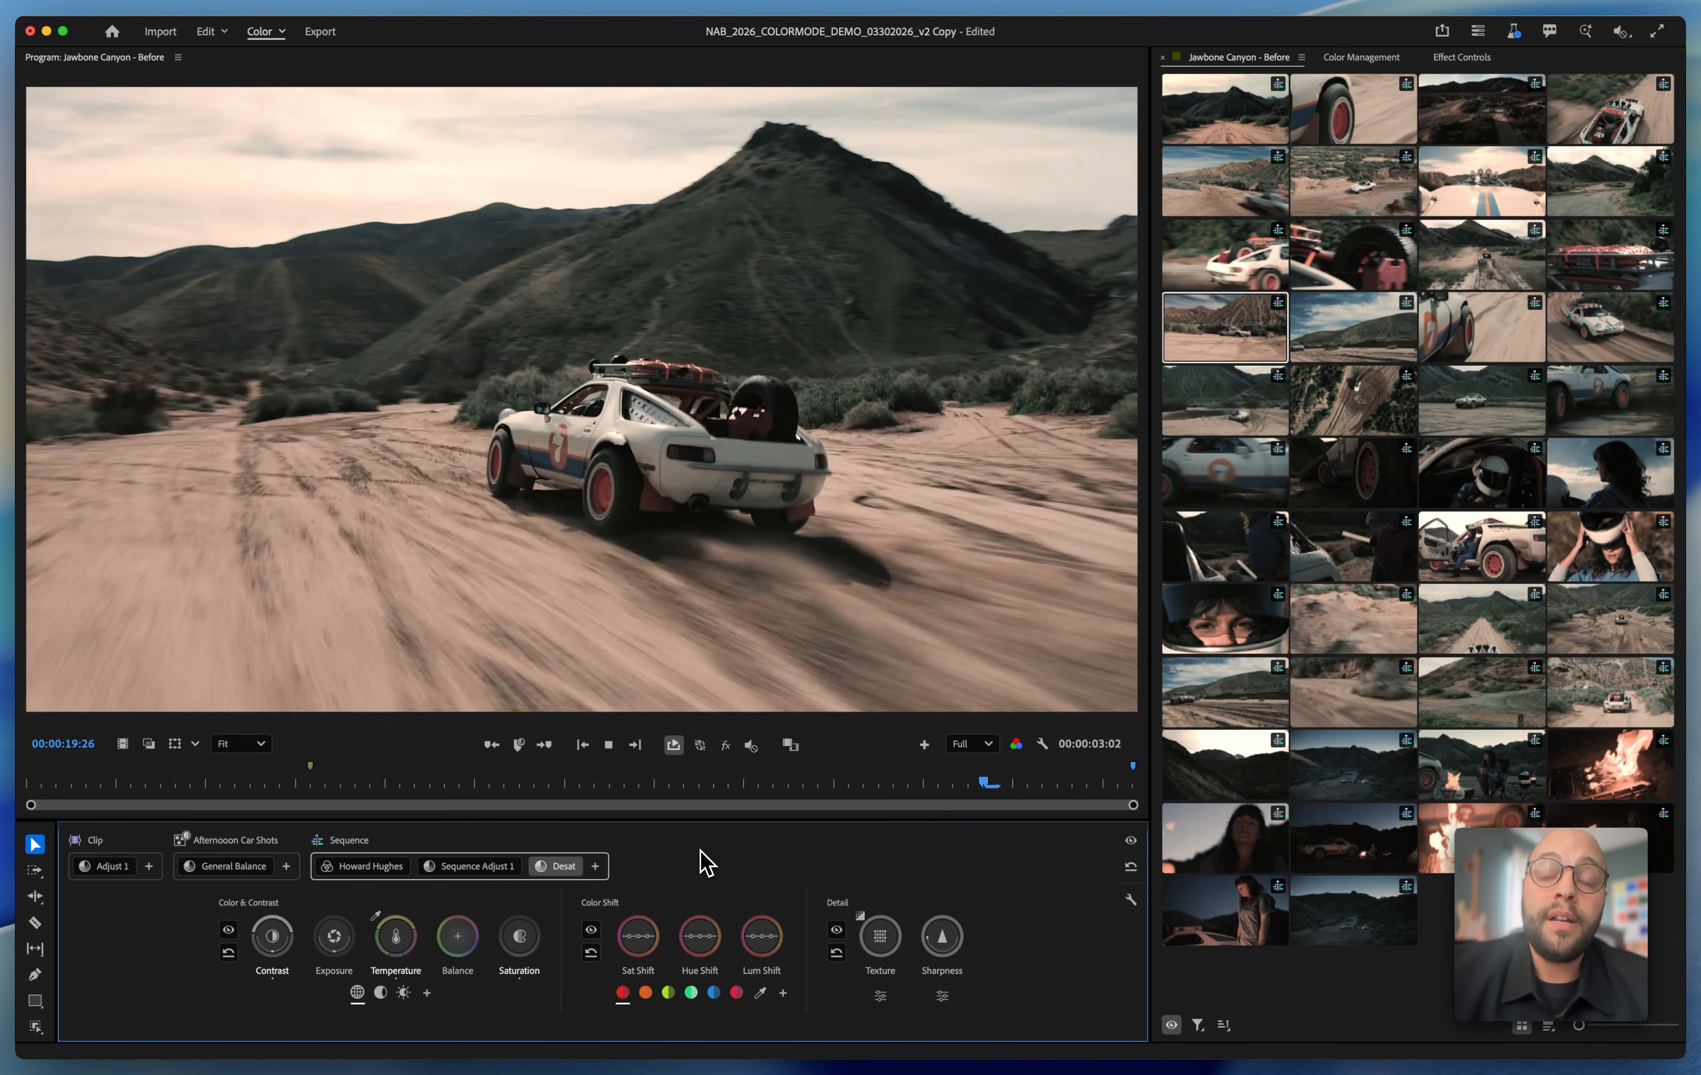
Pause and resume the looped hillside clip to check the combined grade, leaving playback stopped
key(space)
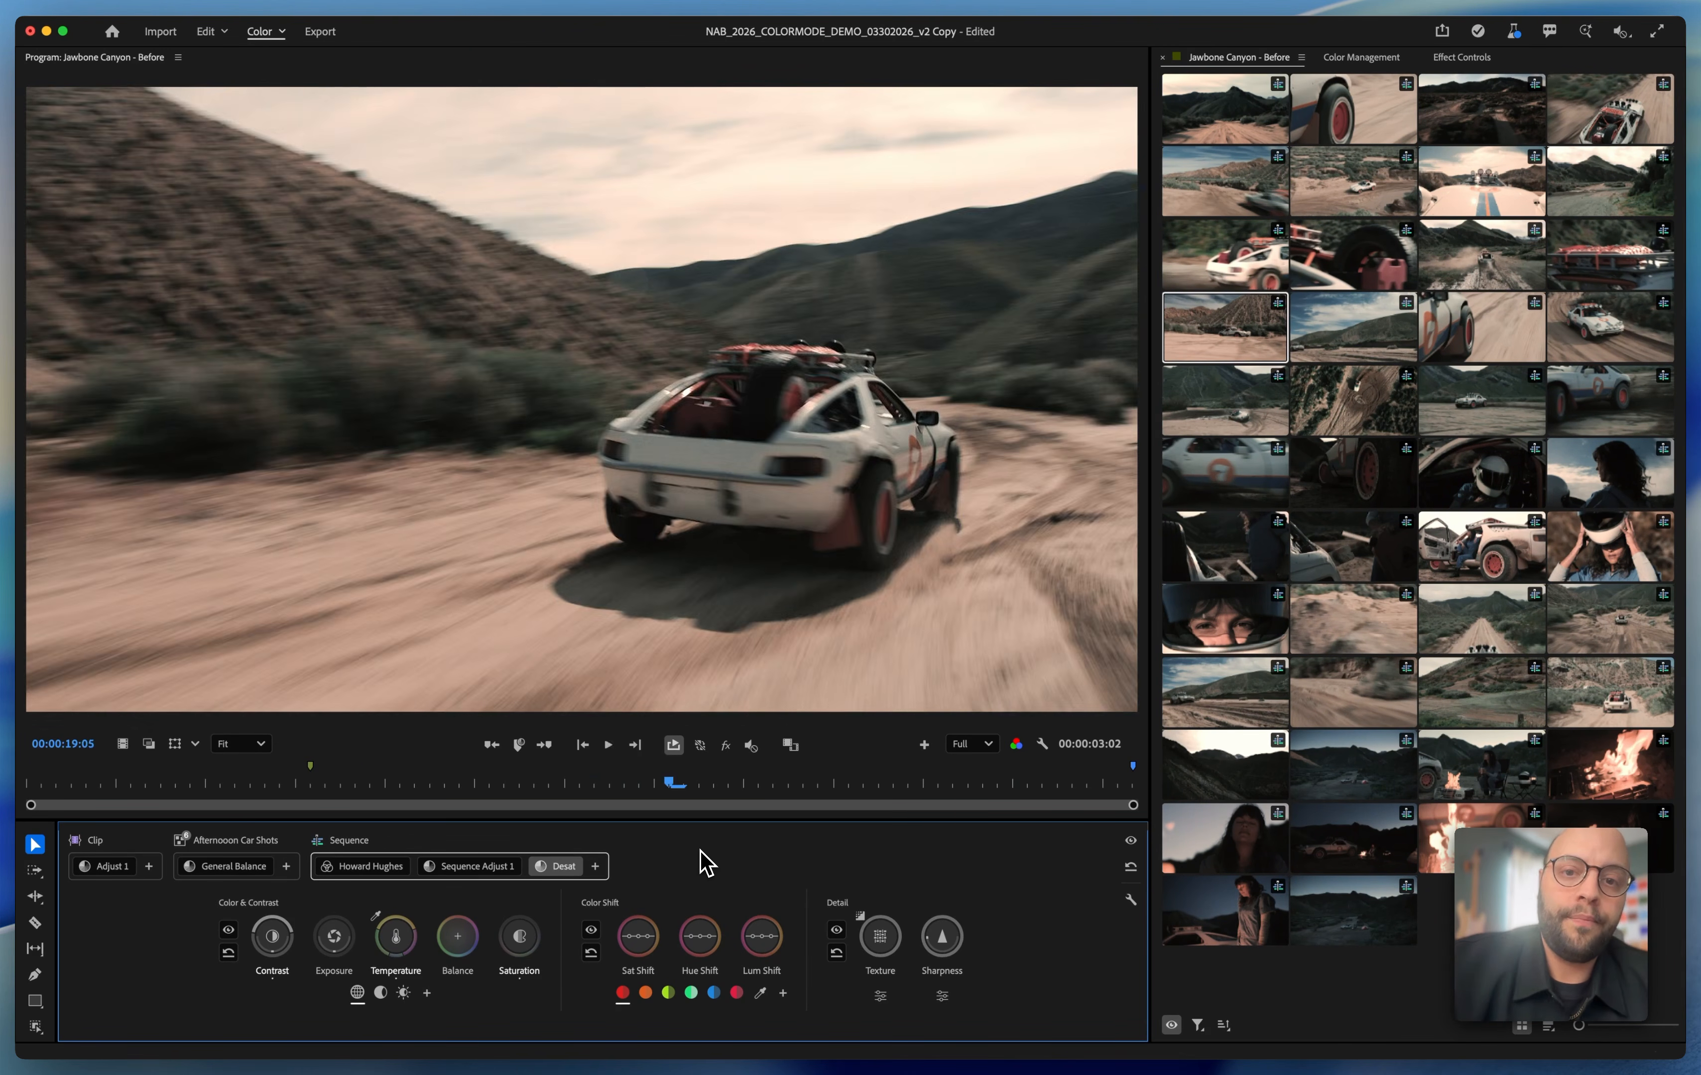
key(space)
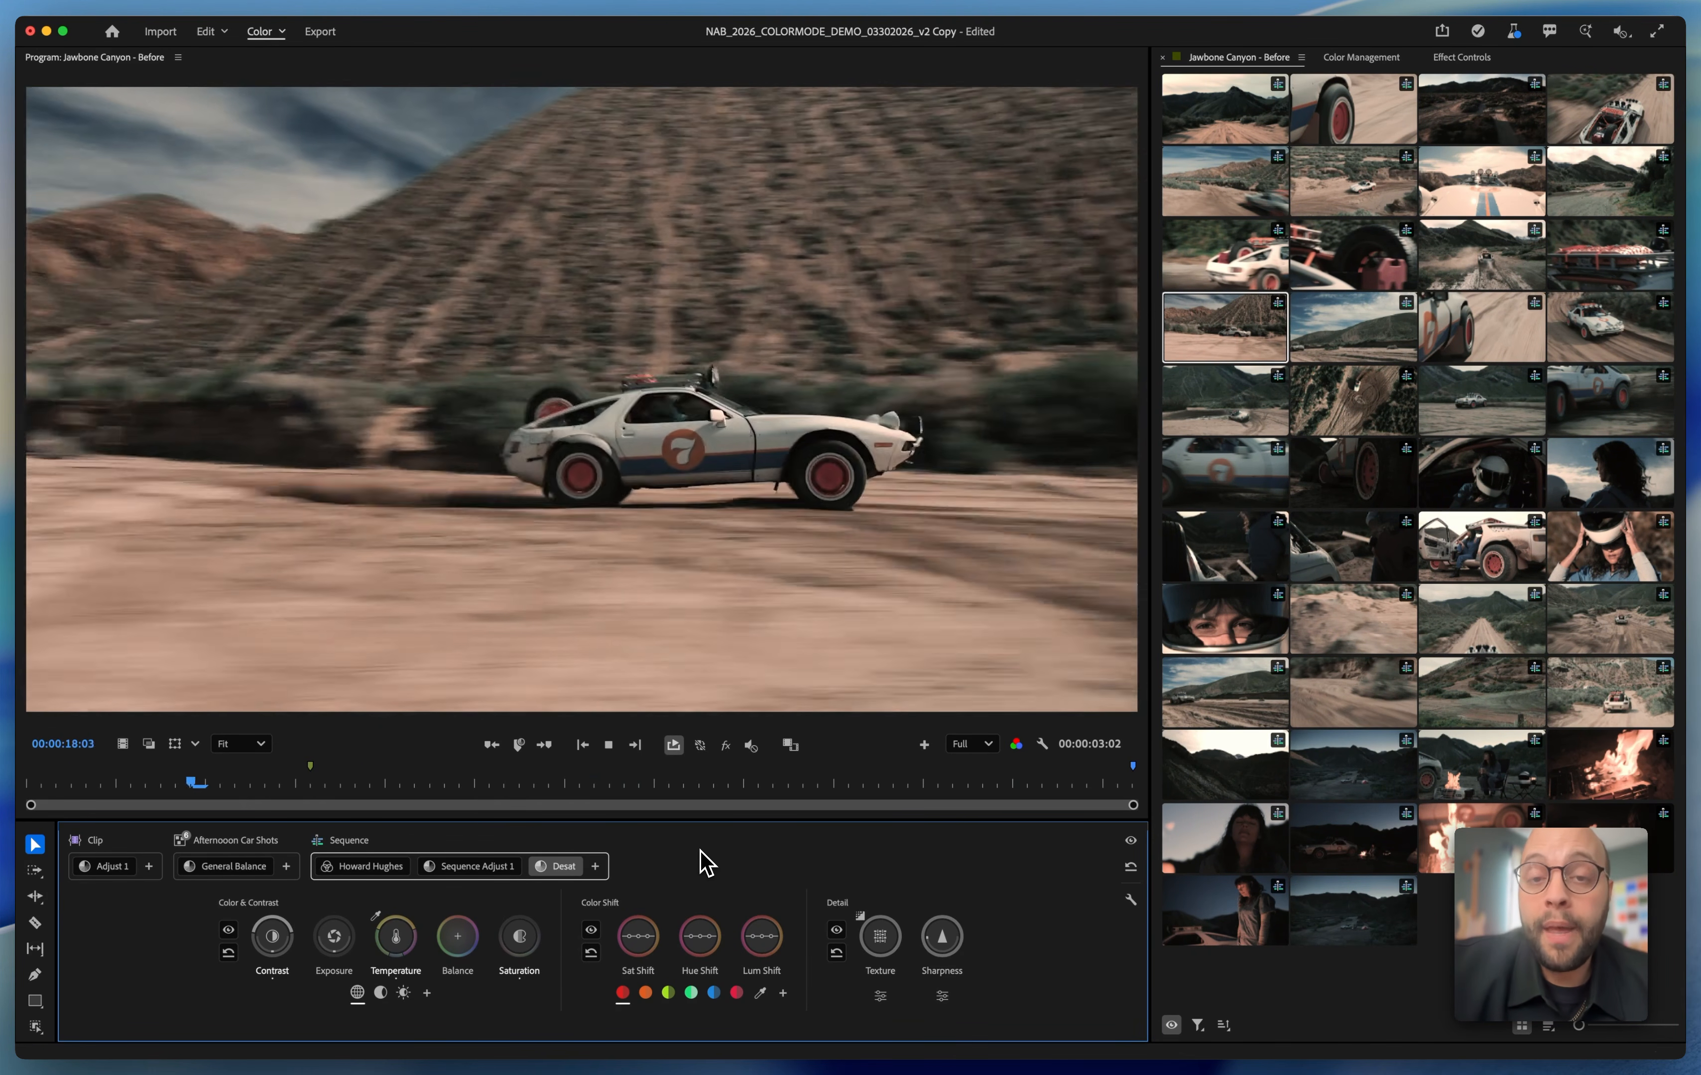
key(space)
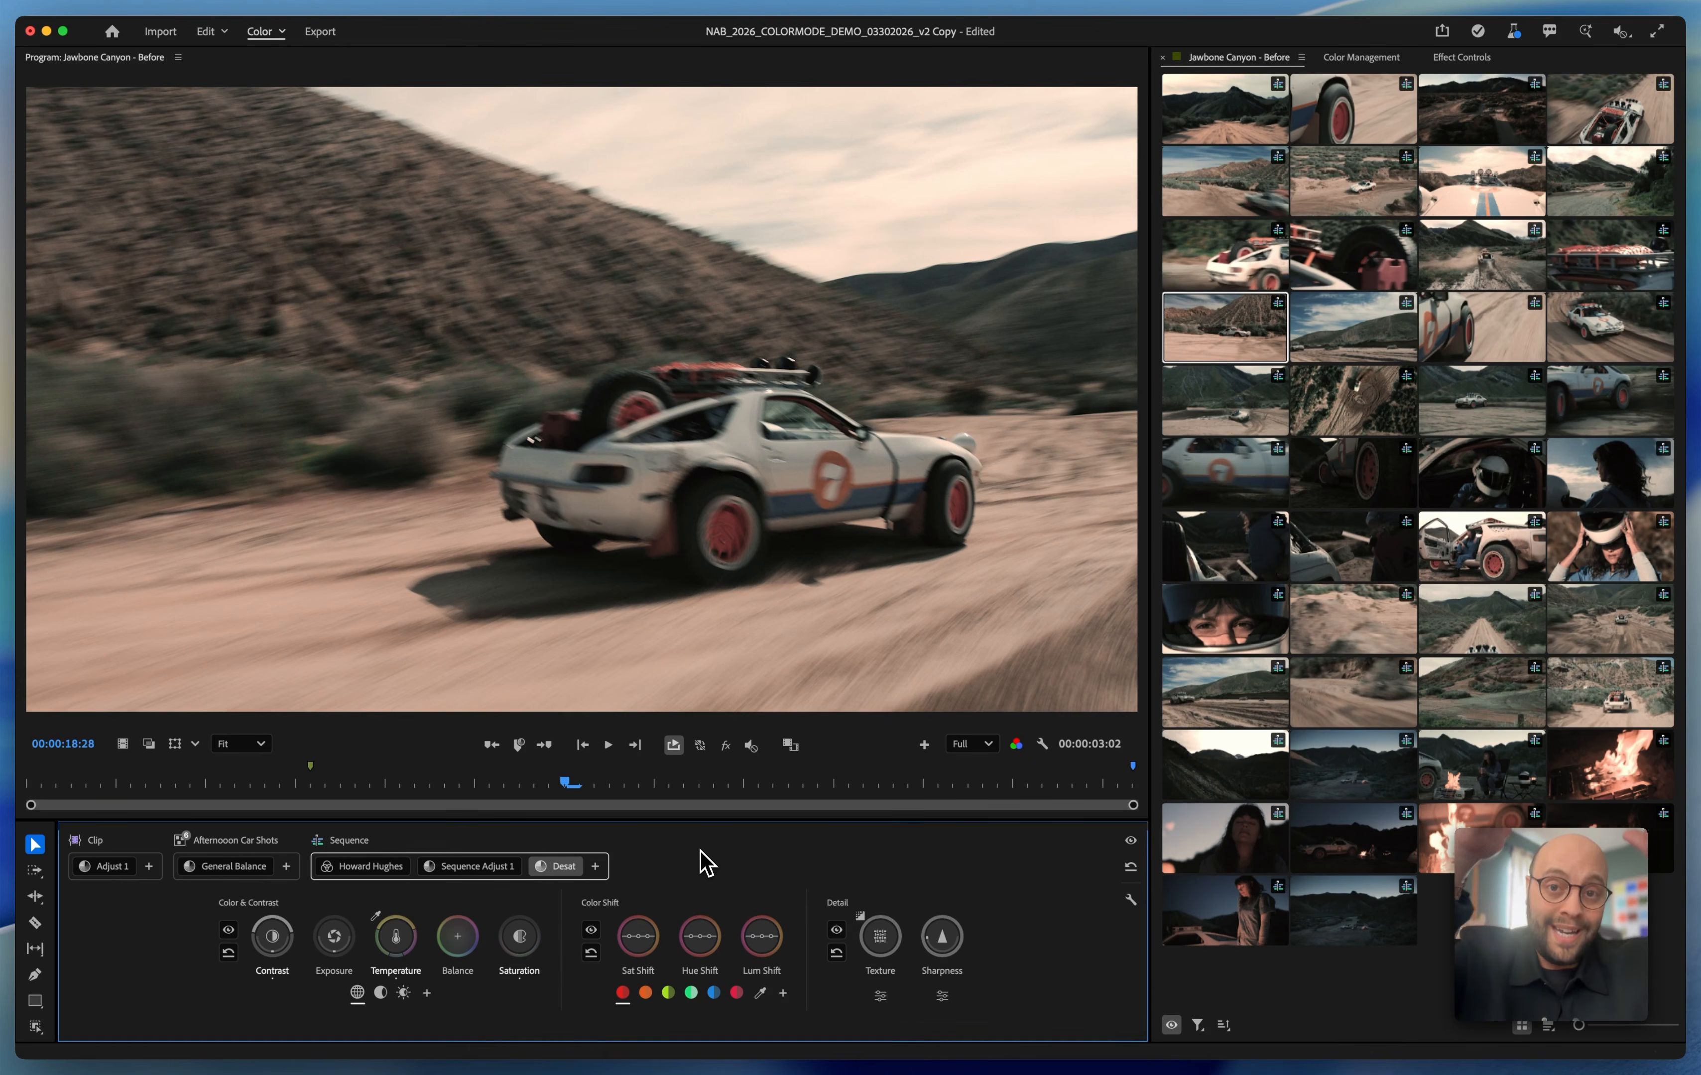